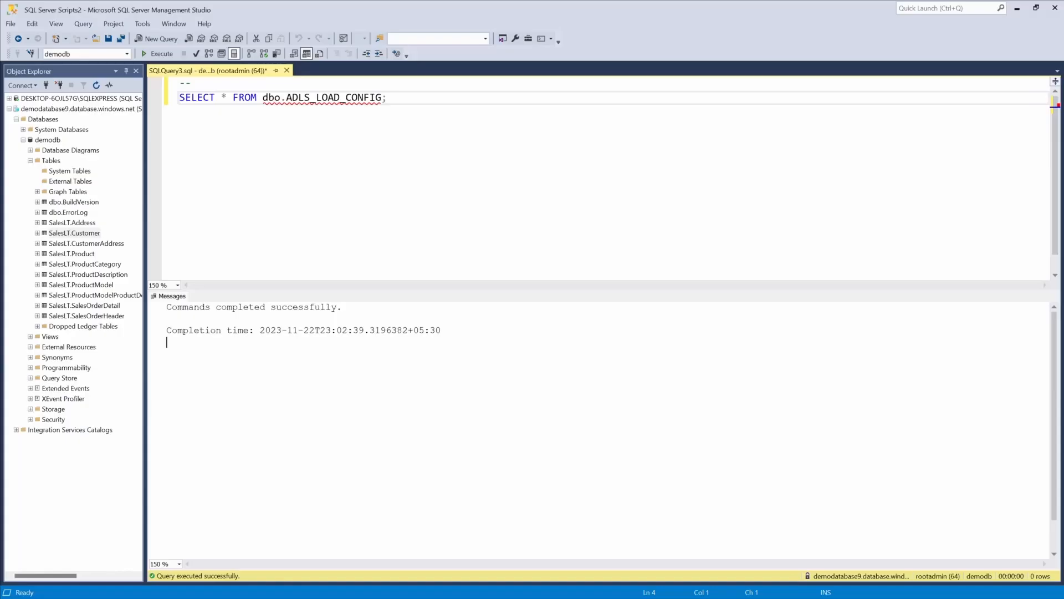
# Run SELECT * FROM dbo.ADLS_LOAD_CONFIG and examine the schema, table name, load flag and ADLS path of the Customer row.
pyautogui.moveTo(427, 99); pyautogui.dragTo(177, 102)
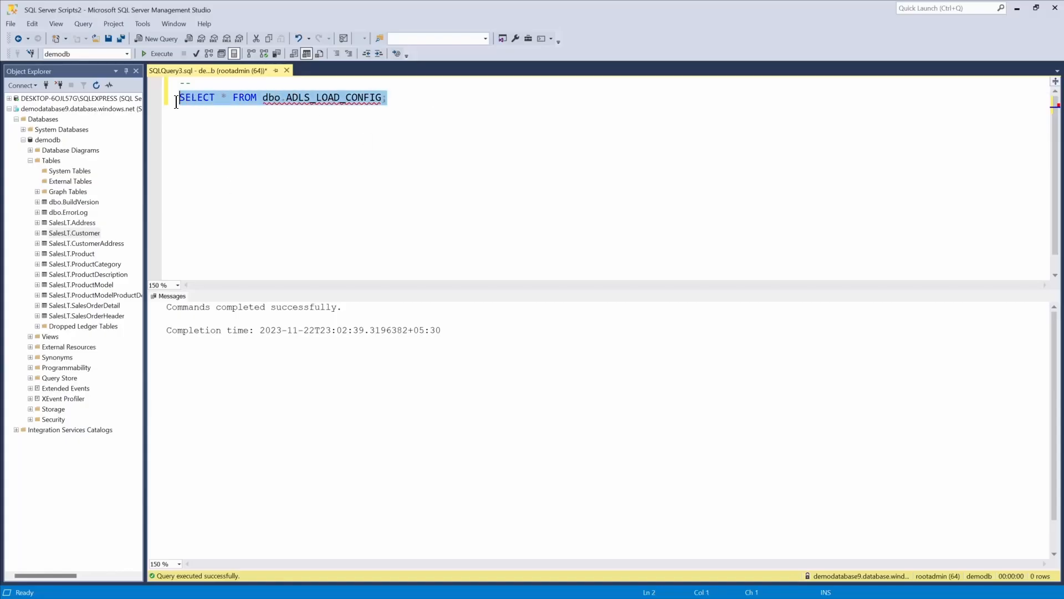
pyautogui.click(151, 59)
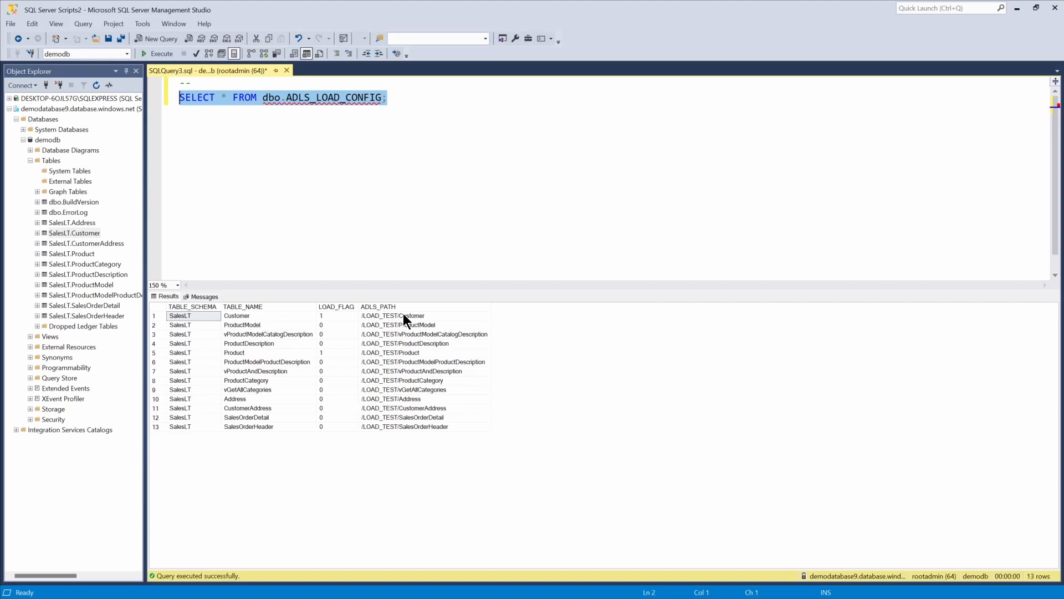
pyautogui.click(257, 316)
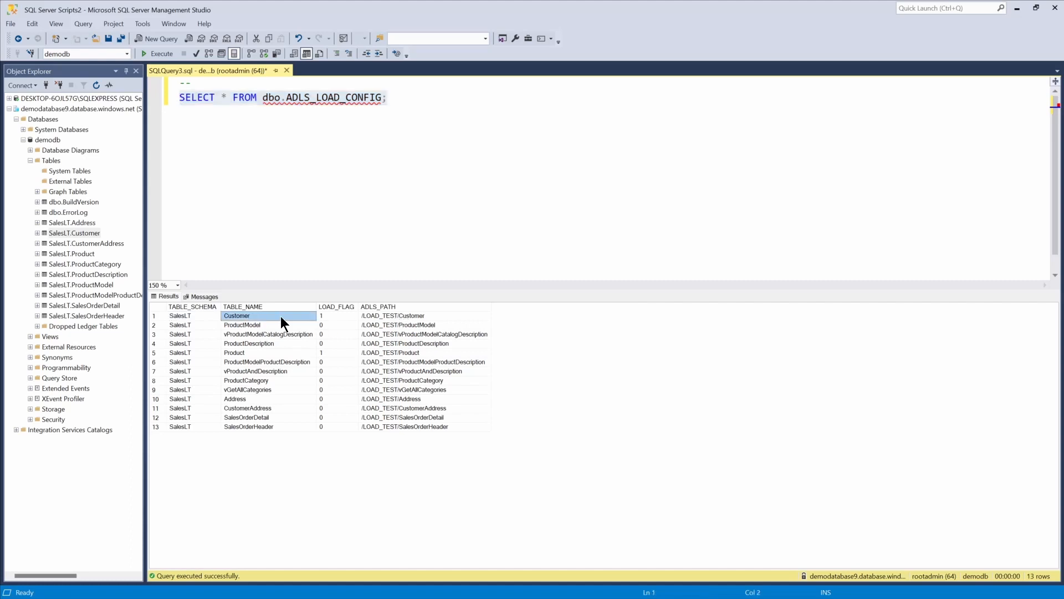
pyautogui.click(197, 319)
pyautogui.click(332, 317)
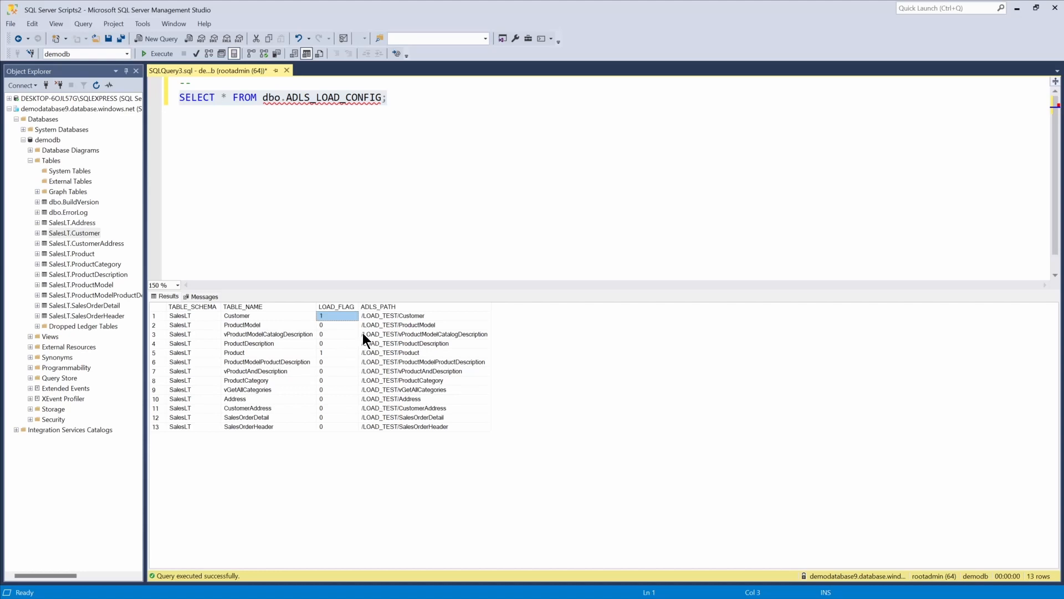
pyautogui.click(398, 314)
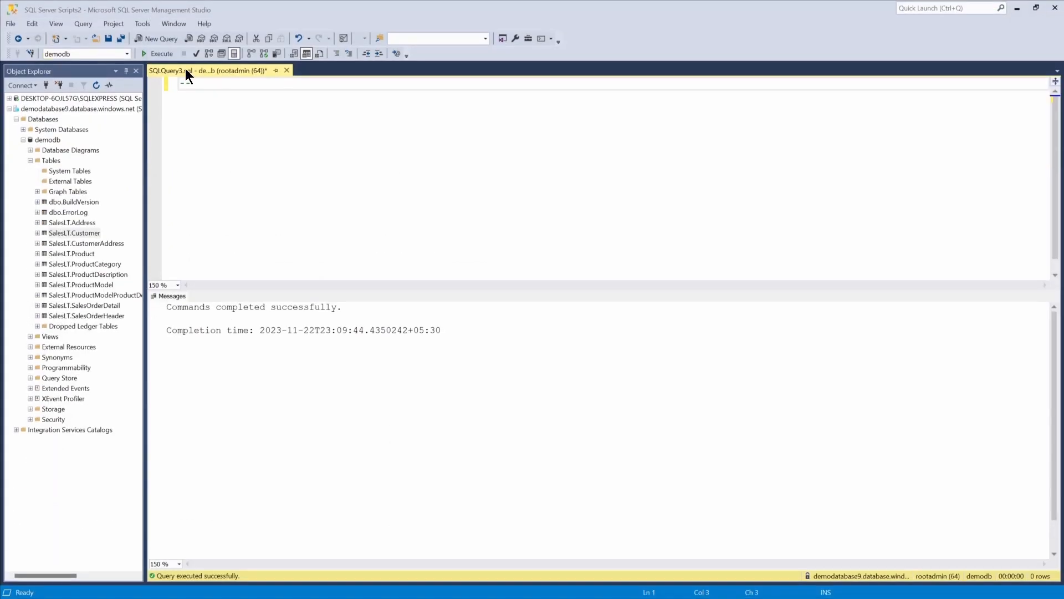
# Write and run a CREATE TABLE statement for dbo.ADLS_LOAD_CONFIG with TABLE_SCHEMA nvarchar(100), TABLE_NAME nvarchar(100), LOAD_FLAG Int and ADLS_PATH nvarchar(500).
pyautogui.write('CREATE TABLE dbo.ADLS_LOAD_CONFIG (     TABLE_SCHEMA nvarchar(100),     TABLE_NAME nvarchar(100),     LOAD_FLAG Int,     ADLS_PATH nvarchar(500) )')
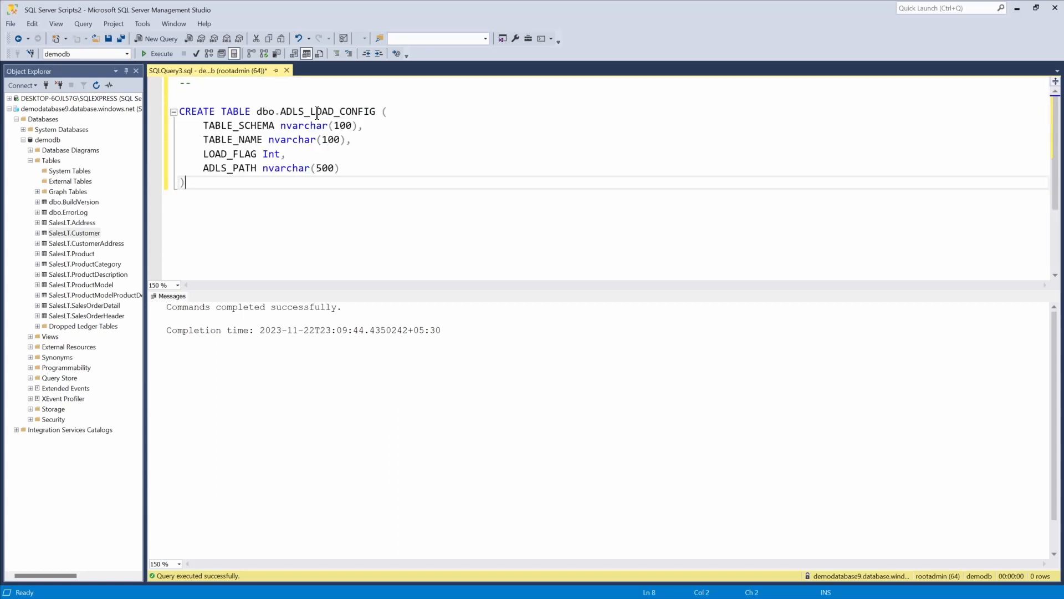
pyautogui.doubleClick(265, 112)
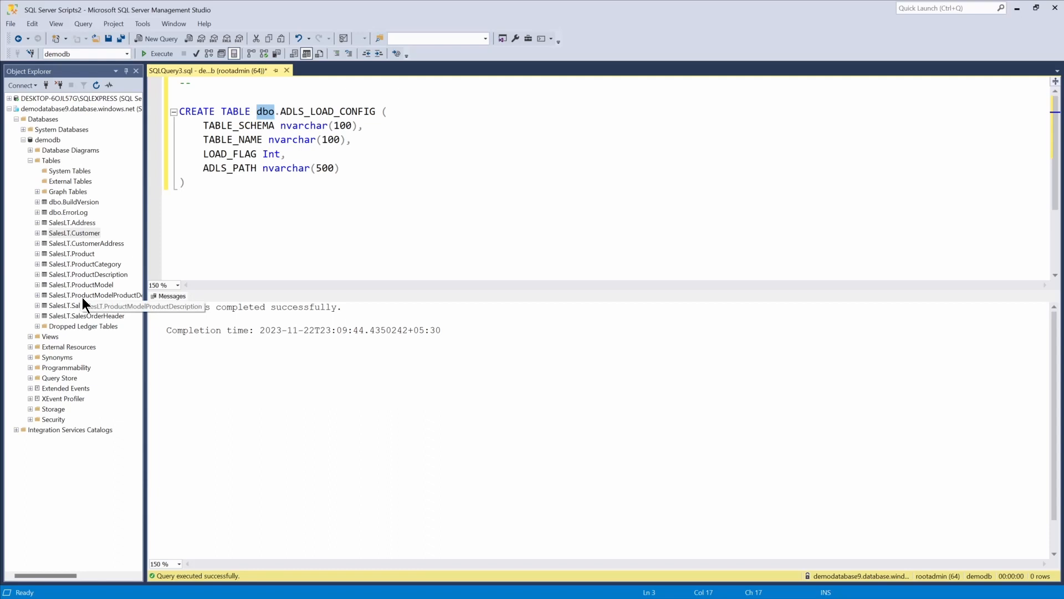
pyautogui.click(228, 185)
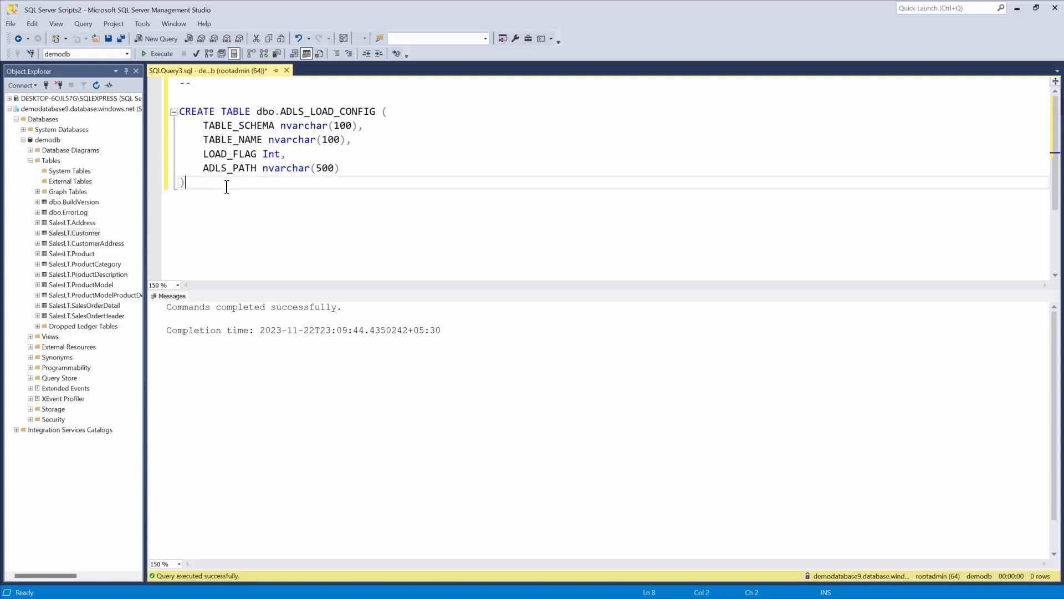
pyautogui.doubleClick(314, 110)
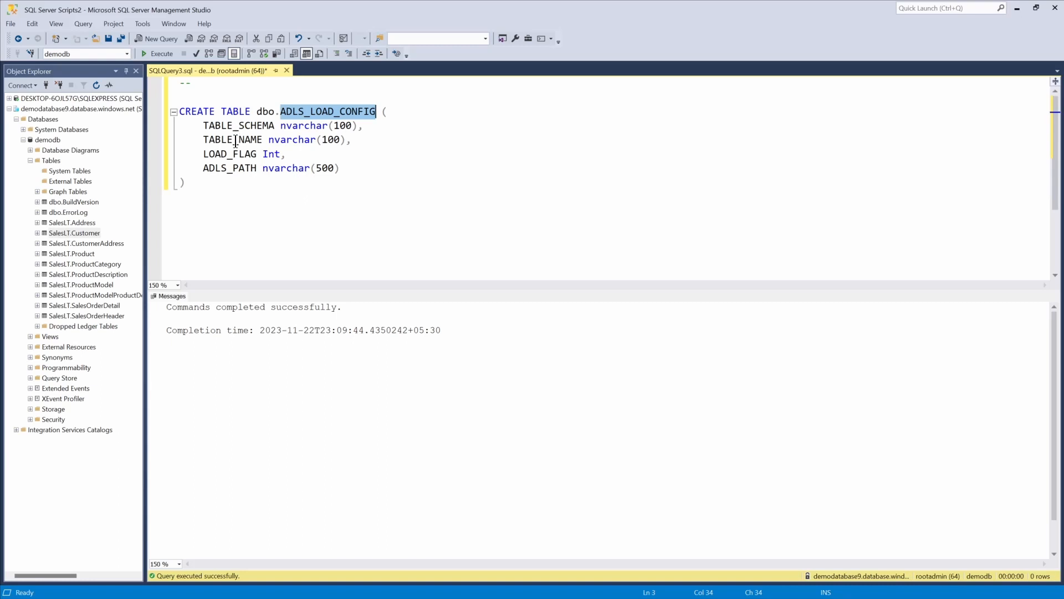
pyautogui.click(197, 185)
pyautogui.moveTo(218, 184); pyautogui.dragTo(179, 110)
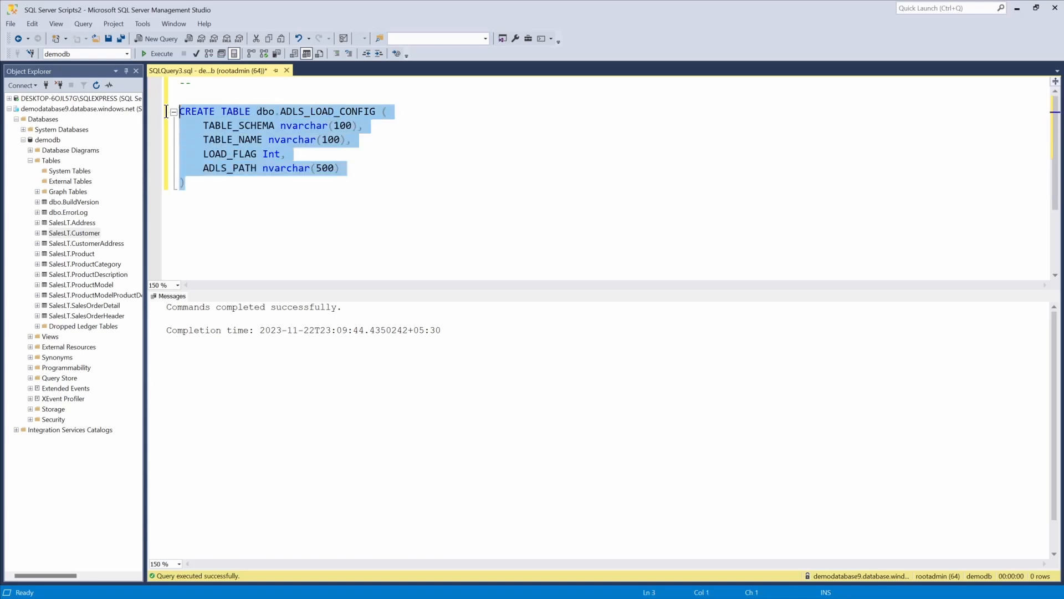
pyautogui.click(164, 55)
# Add SELECT * FROM dbo.ADLS_LOAD_CONFIG below the CREATE TABLE statement and run only that query.
pyautogui.click(271, 216)
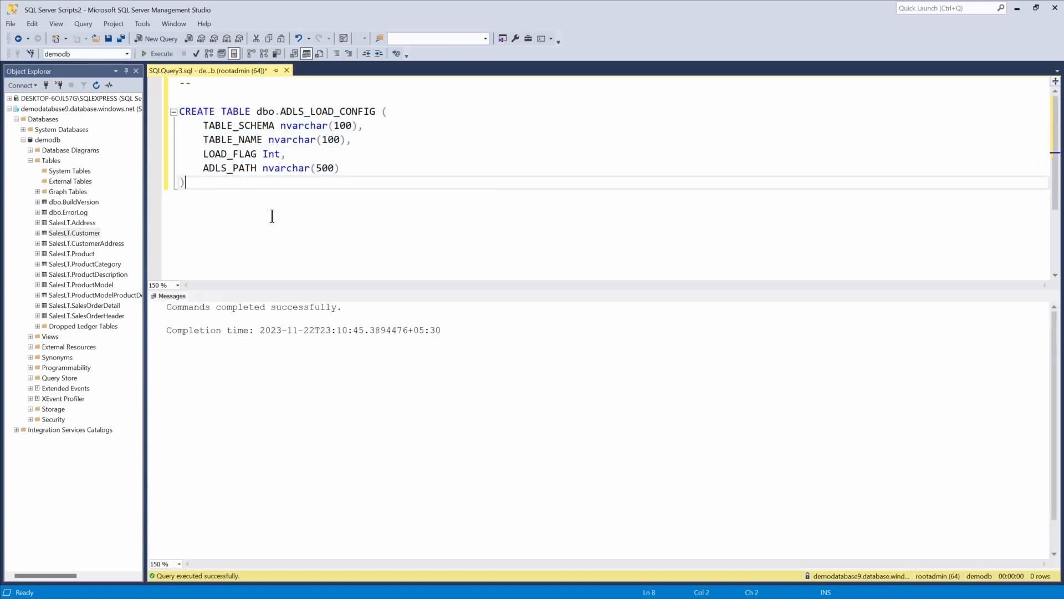
pyautogui.press('Return')
pyautogui.press('Return')
pyautogui.write('SELECT * FROM dbo.ADLS_LOAD_CONFIG')
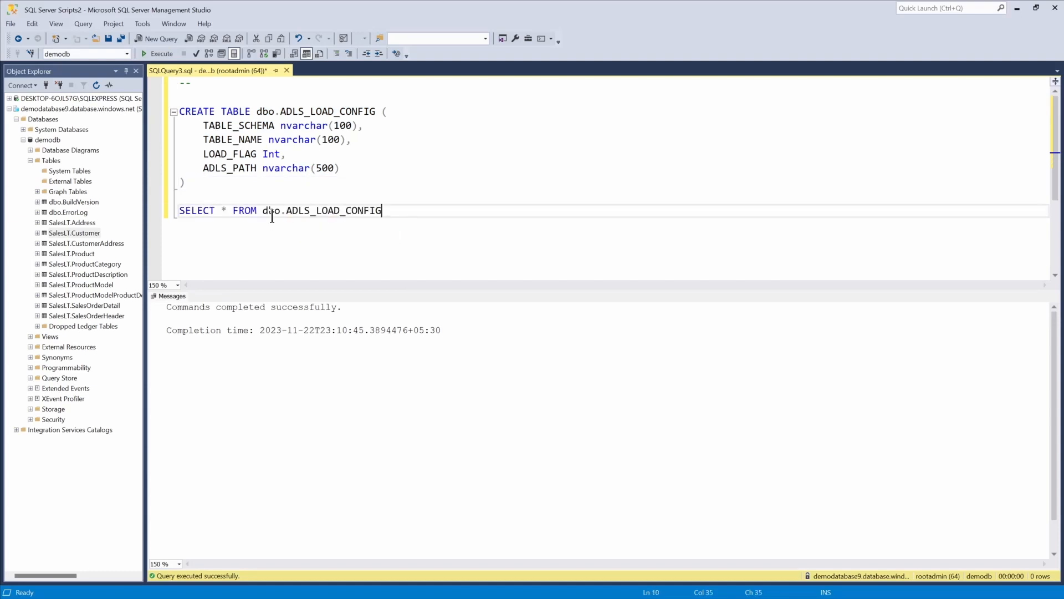
pyautogui.hotkey('shift', 'Home')
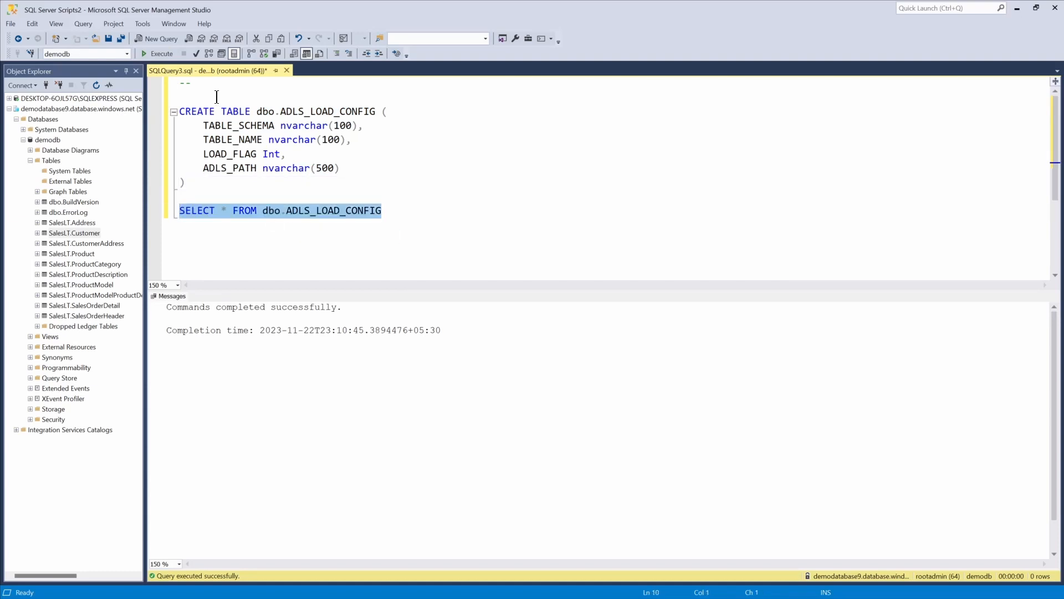
pyautogui.click(161, 54)
# Add and run SELECT * FROM INFORMATION_SCHEMA.TABLES below the config query, and check the TABLE_SCHEMA and TABLE_NAME columns in its results.
pyautogui.click(434, 211)
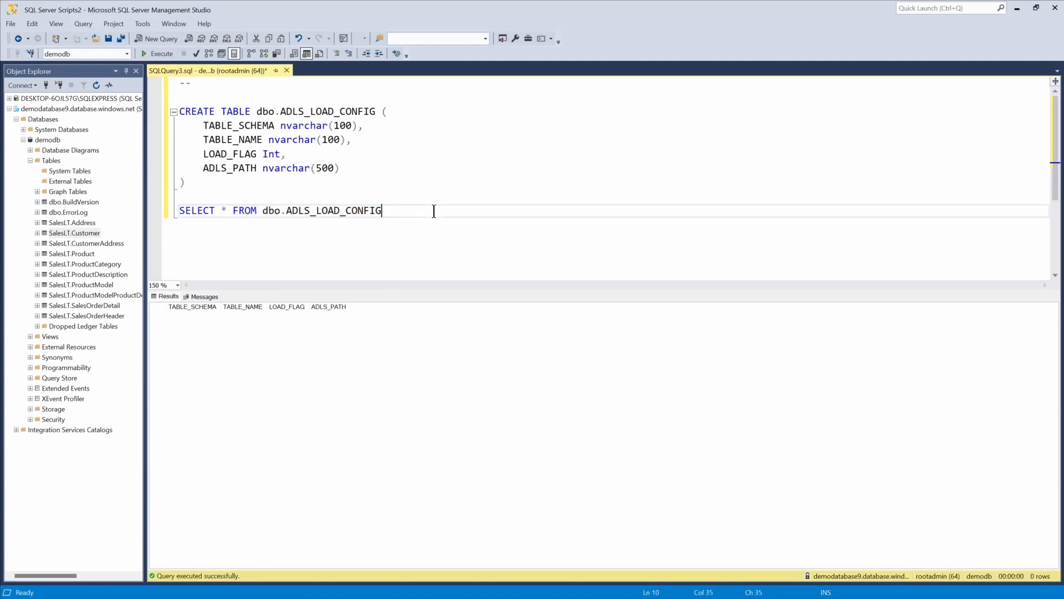
pyautogui.press('Return')
pyautogui.press('Return')
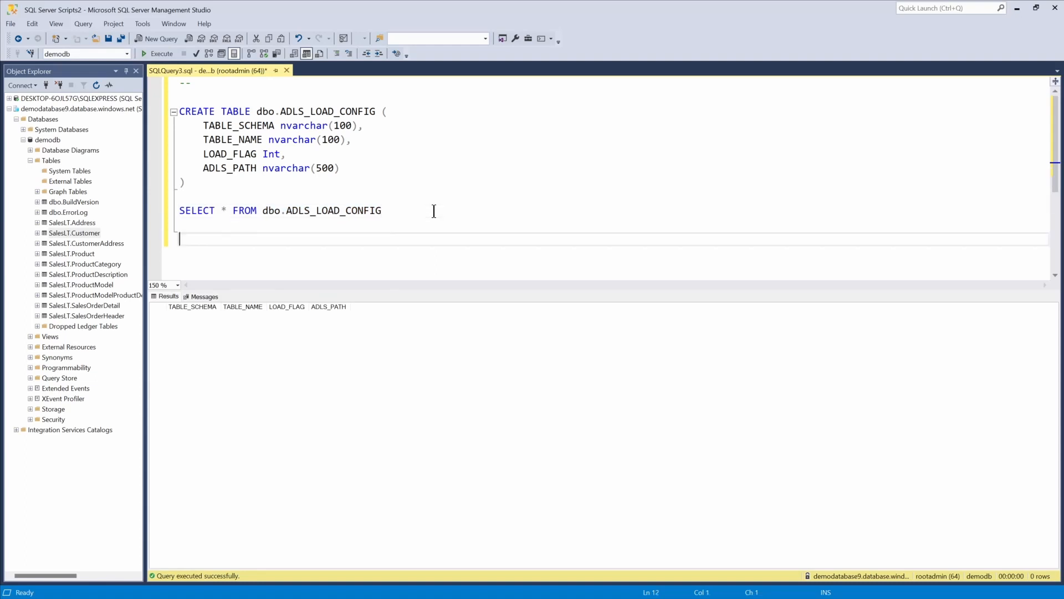
pyautogui.write('SELECT * FROM INFORMATION_SCHEMA.TA')
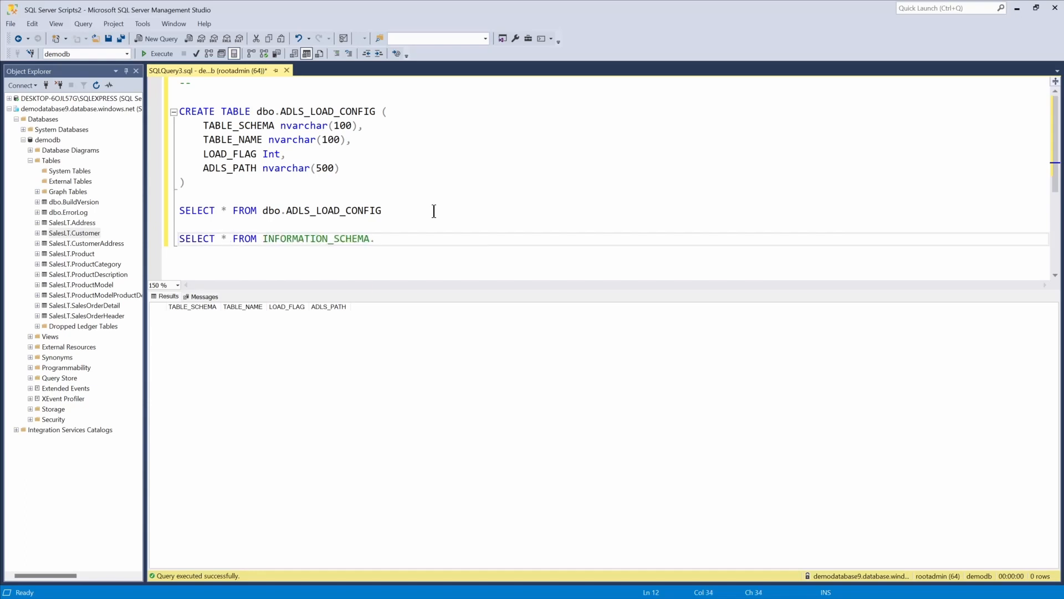
pyautogui.press('Down')
pyautogui.press('Down')
pyautogui.press('Down')
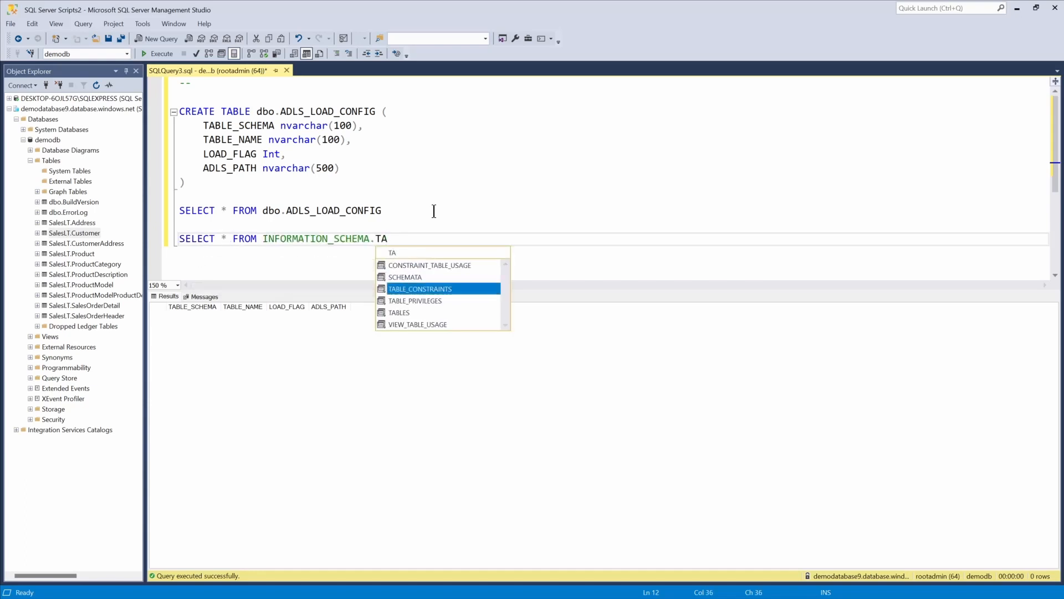
pyautogui.press('Tab')
pyautogui.hotkey('shift', 'Home')
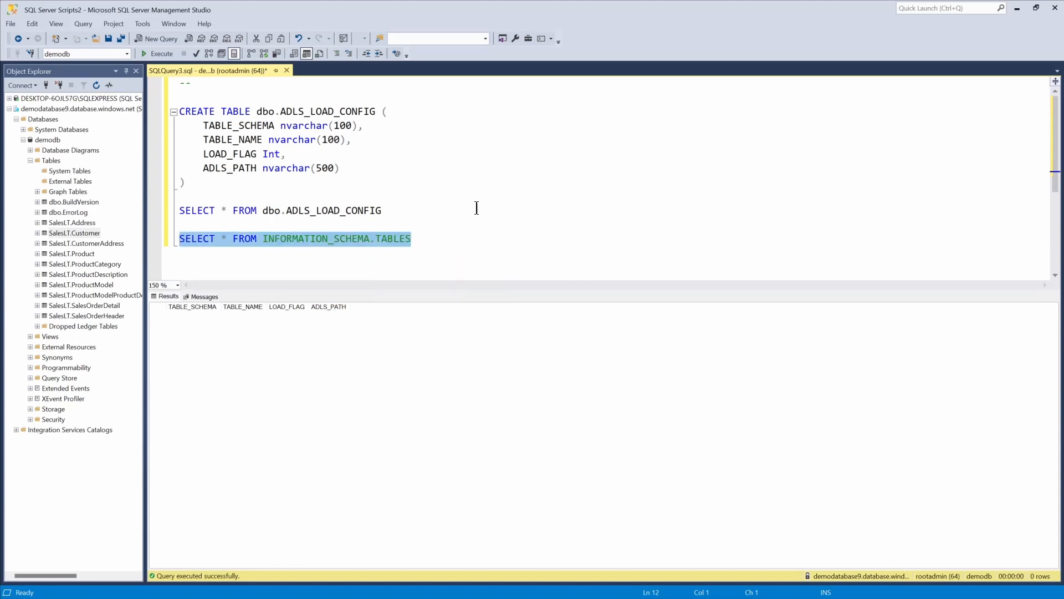
pyautogui.click(144, 55)
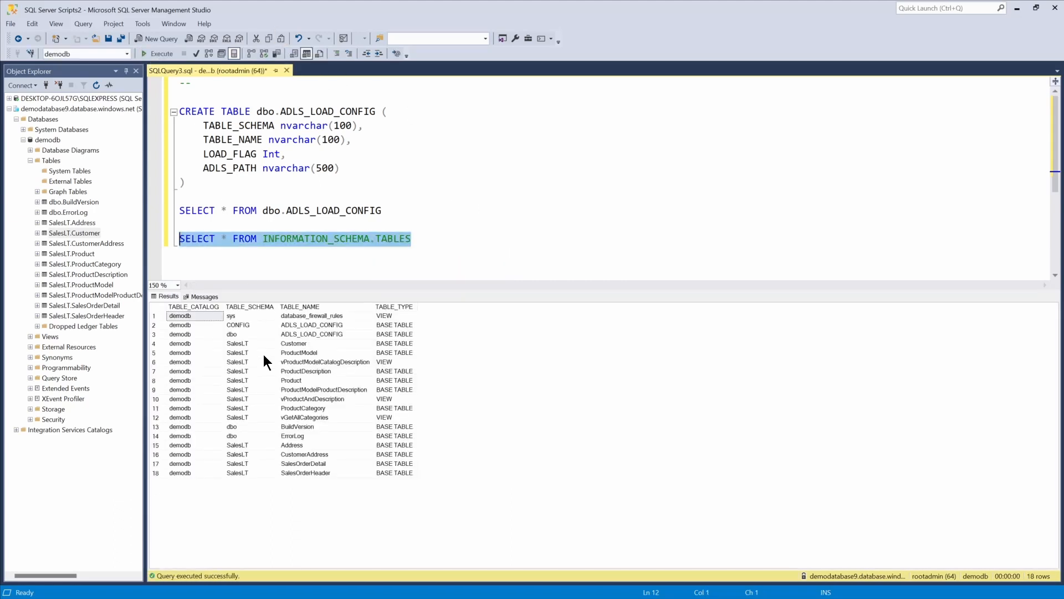
pyautogui.click(246, 306)
pyautogui.click(302, 307)
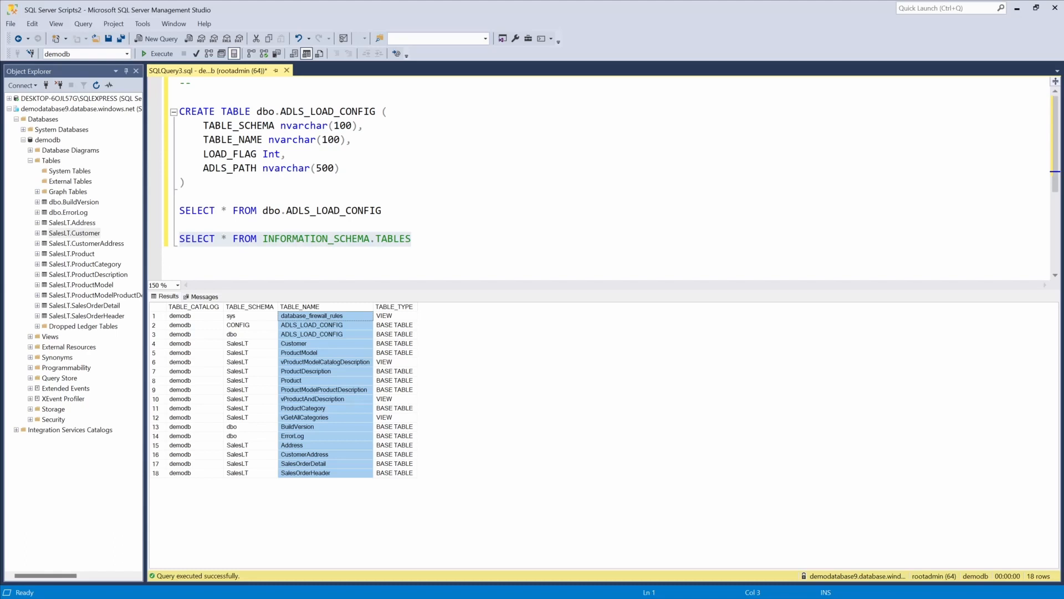
# Add a two-line INSERT INTO dbo.ADLS_LOAD_CONFIG (TABLE_SCHEMA, TABLE_NAME) that selects both columns from INFORMATION_SCHEMA.TABLES WHERE TABLE_SCHEMA = 'SalesLT'.
pyautogui.hotkey('alt', 'Tab')
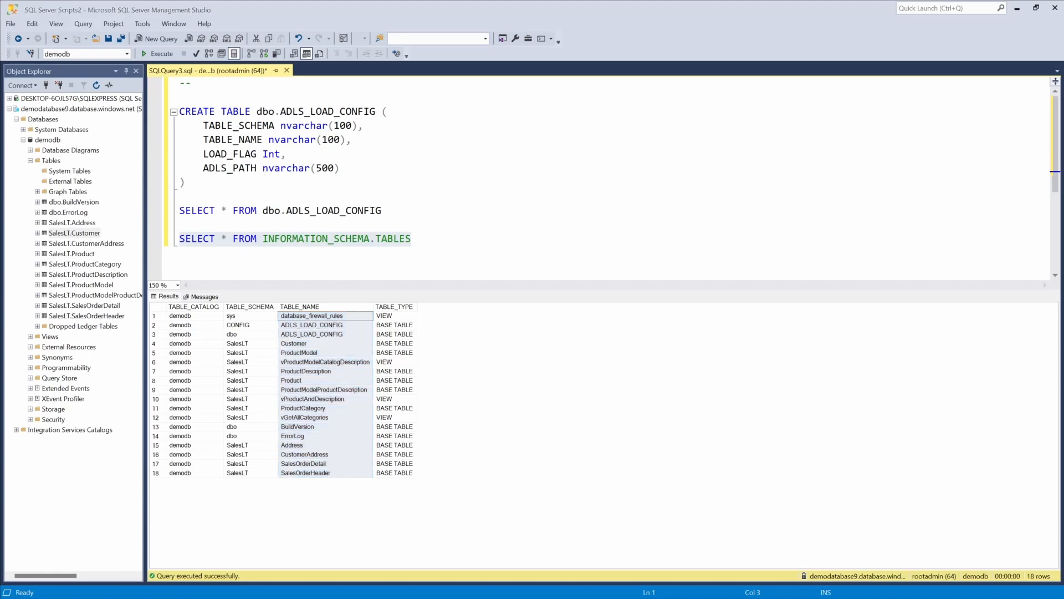
pyautogui.click(477, 231)
pyautogui.press('Return')
pyautogui.press('Return')
pyautogui.write("INSERT INTO dbo.ADLS_LOAD_CONFIG (TABLE_SCHEMA, TABLE_NAME) SELECT TABLE_SCHEMA, TABLE_NAME FROM INFORMATION_SCHEMA.TABLES WHERE TABLE_SCHEMA = 'SalesLT'")
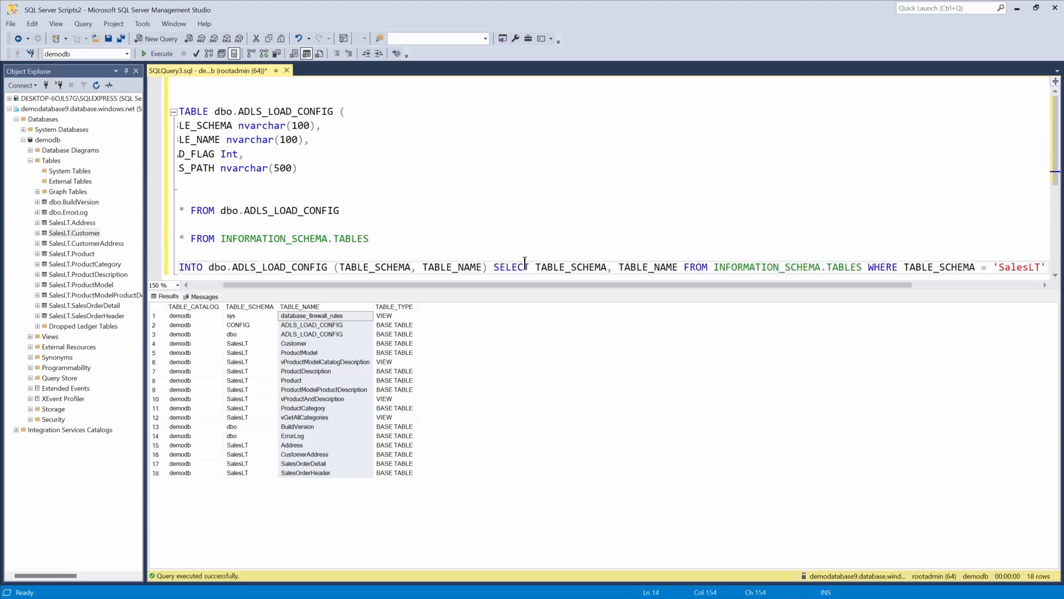
pyautogui.click(493, 267)
pyautogui.press('Return')
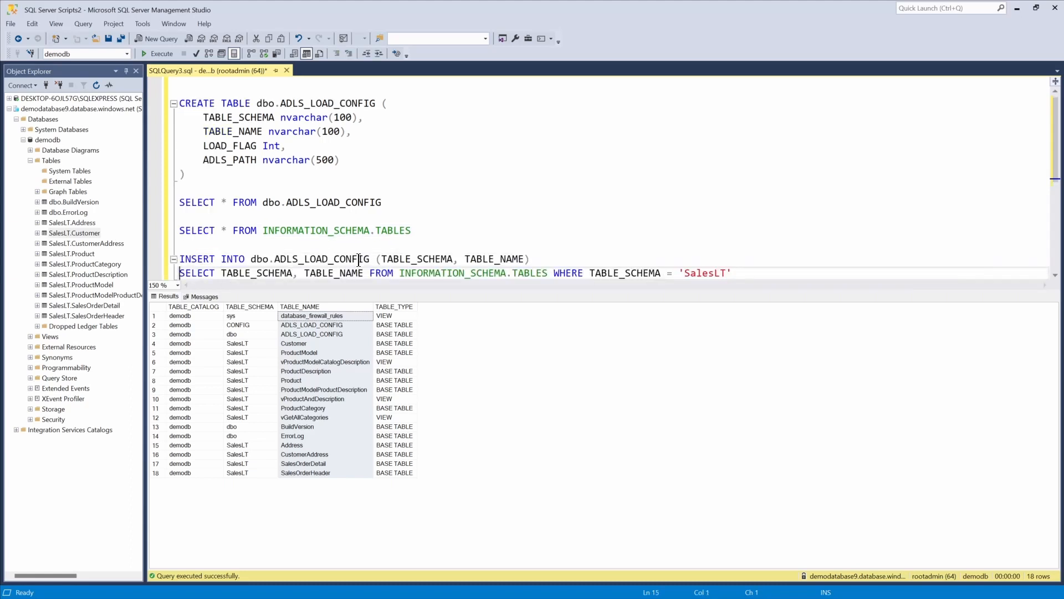
# Review the INSERT statement's target table, columns and SalesLT filter against the schema values in the query results.
pyautogui.doubleClick(311, 261)
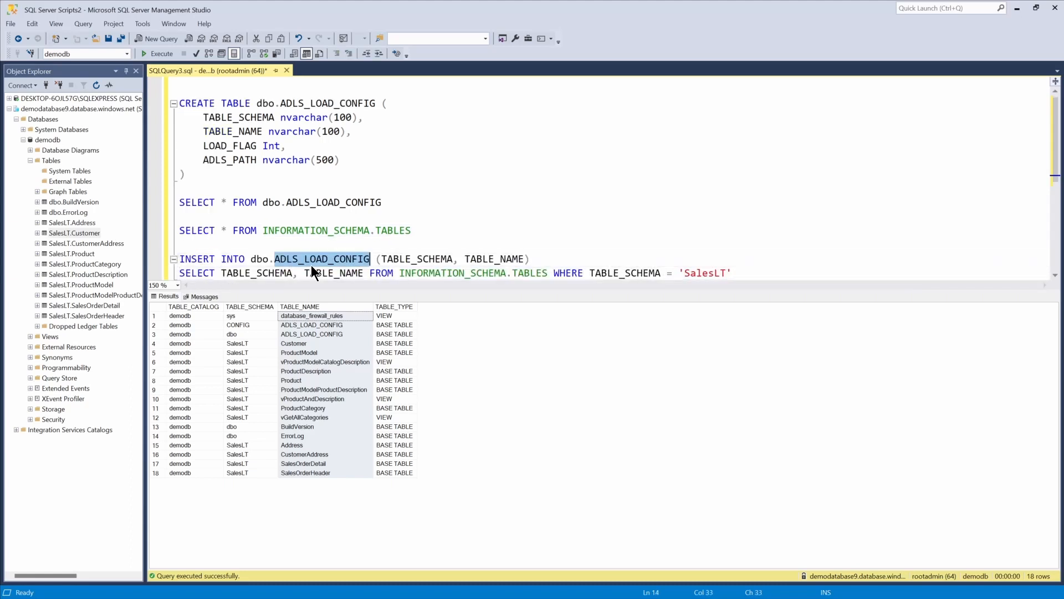
pyautogui.doubleClick(417, 259)
pyautogui.doubleClick(491, 259)
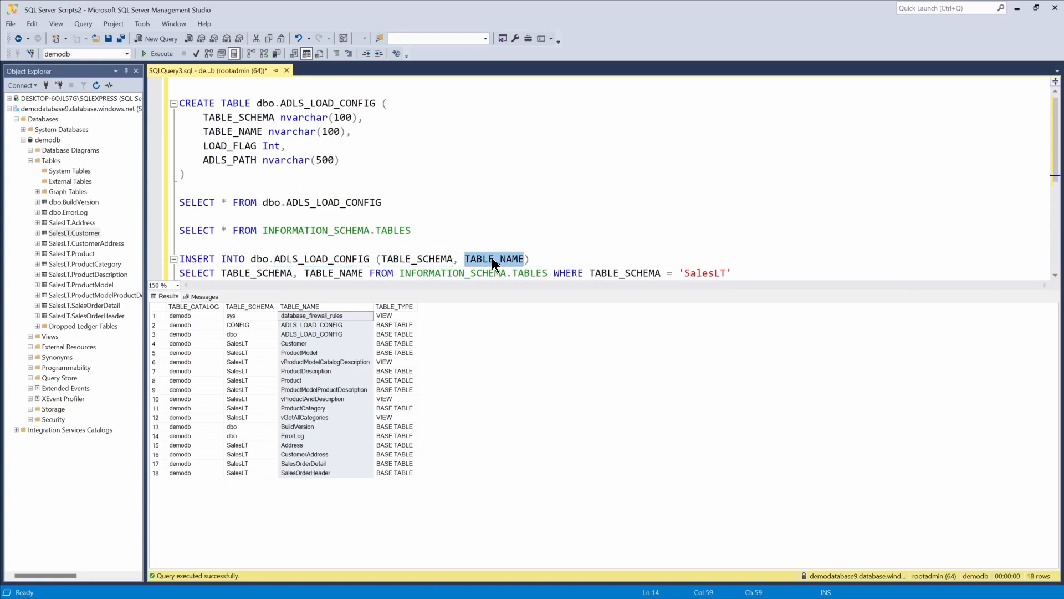
pyautogui.click(258, 272)
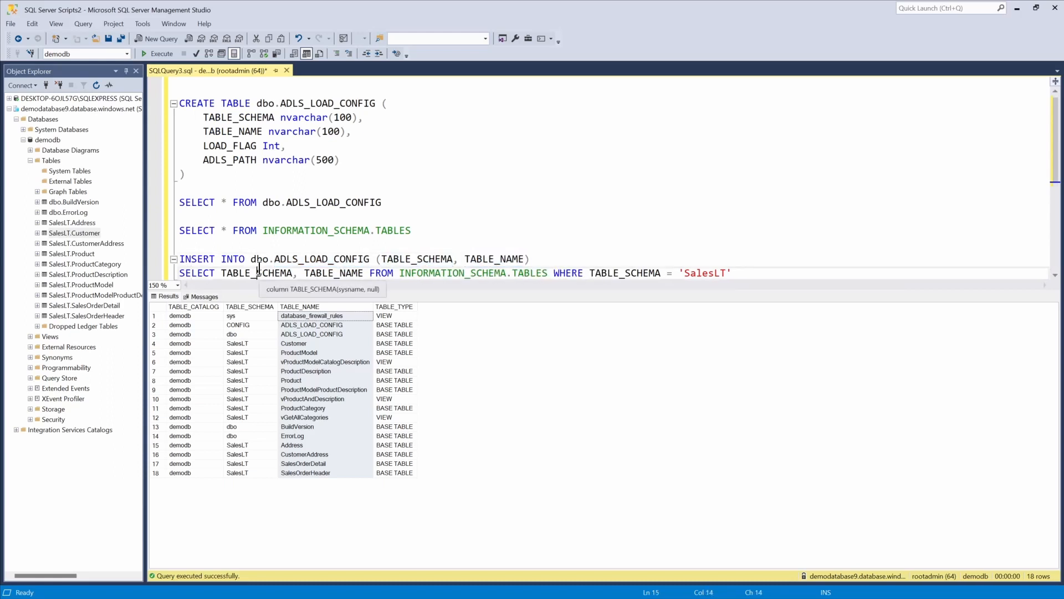
pyautogui.doubleClick(258, 272)
pyautogui.doubleClick(332, 273)
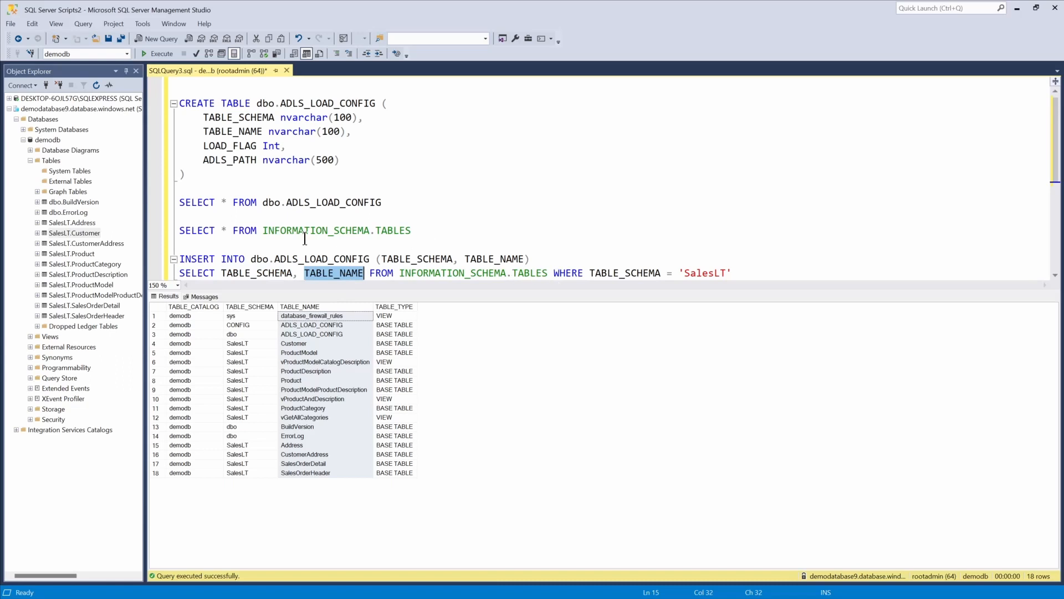
pyautogui.doubleClick(604, 272)
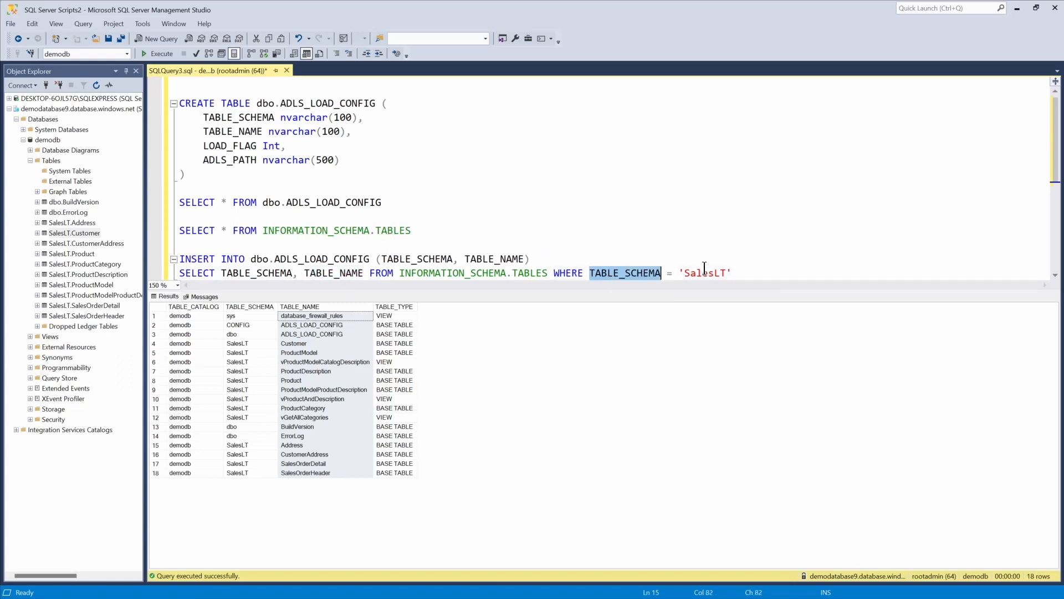
pyautogui.doubleClick(704, 271)
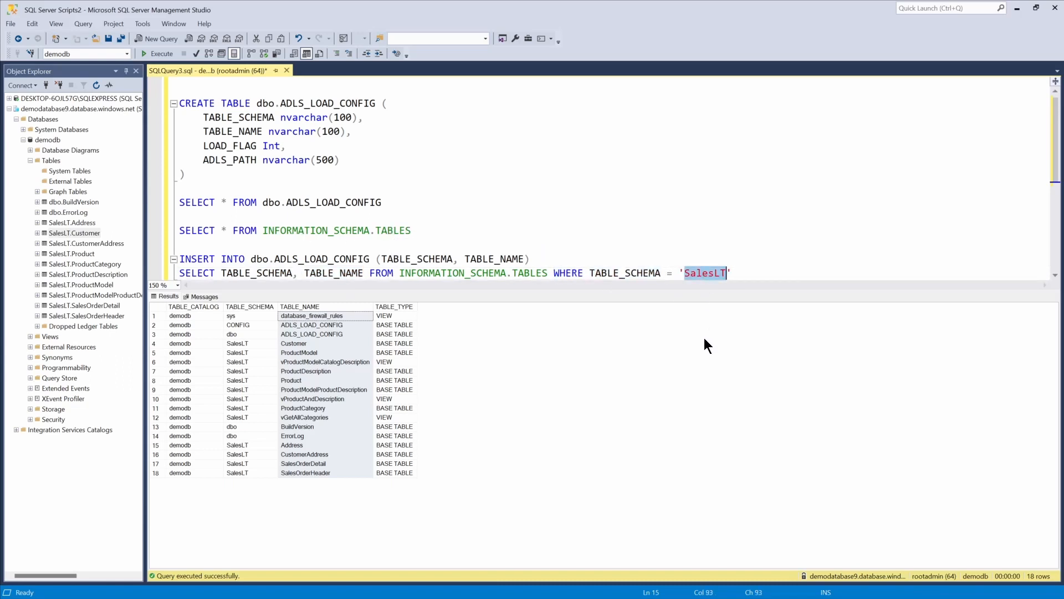
pyautogui.click(240, 336)
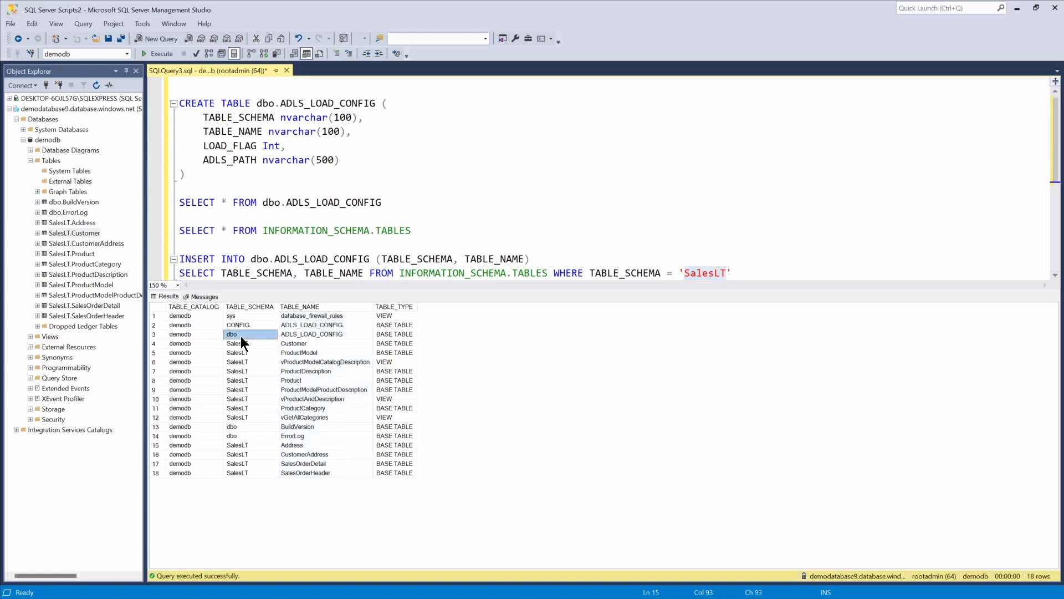
pyautogui.click(237, 317)
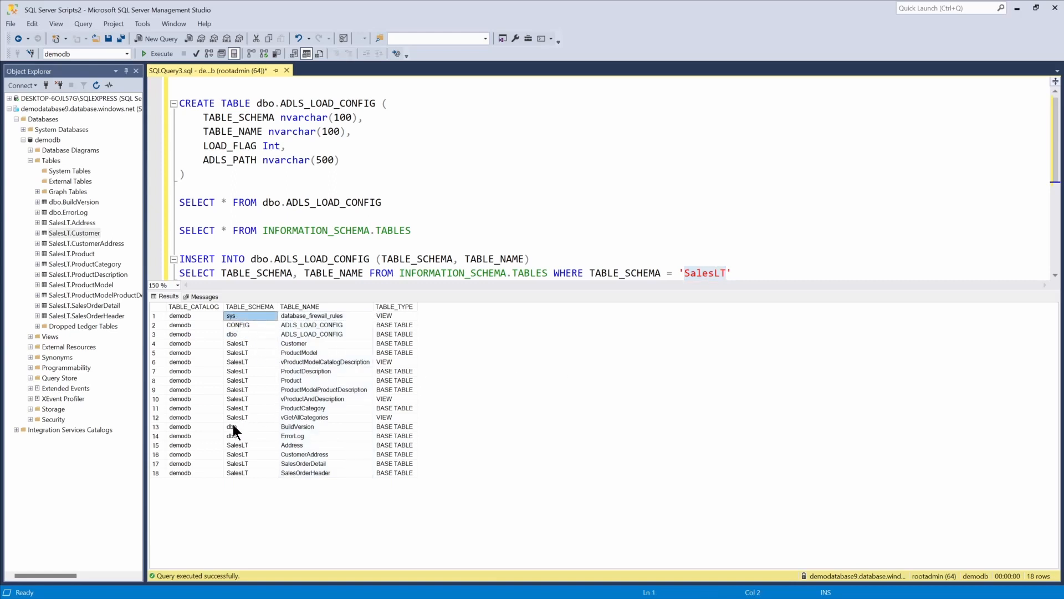
pyautogui.click(242, 343)
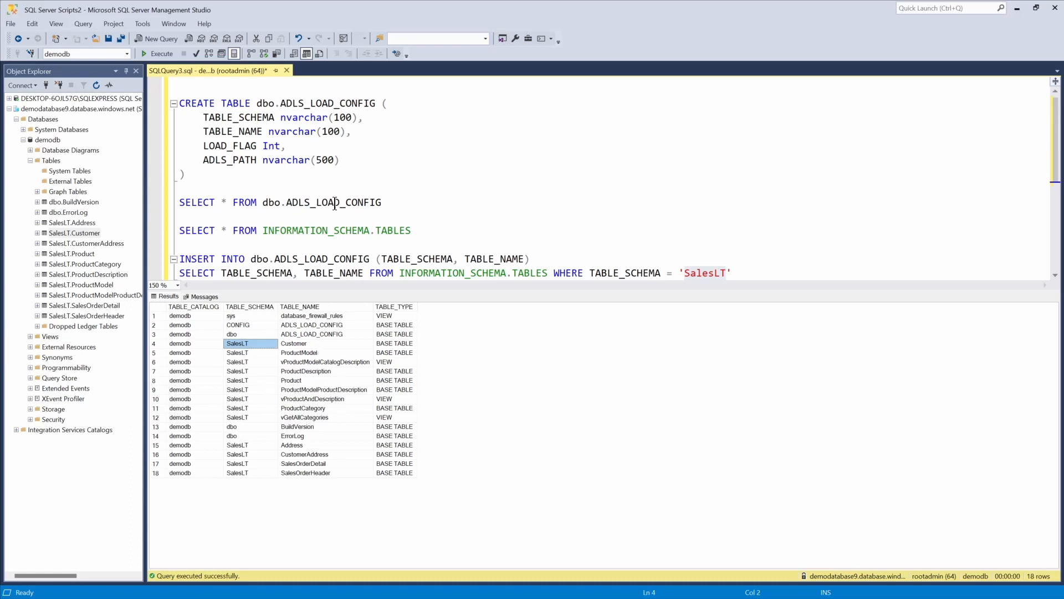
# Rerun the SELECT on dbo.ADLS_LOAD_CONFIG, and execute the INSERT statement that fills it with the SalesLT schema and table names.
pyautogui.moveTo(395, 205); pyautogui.dragTo(153, 205)
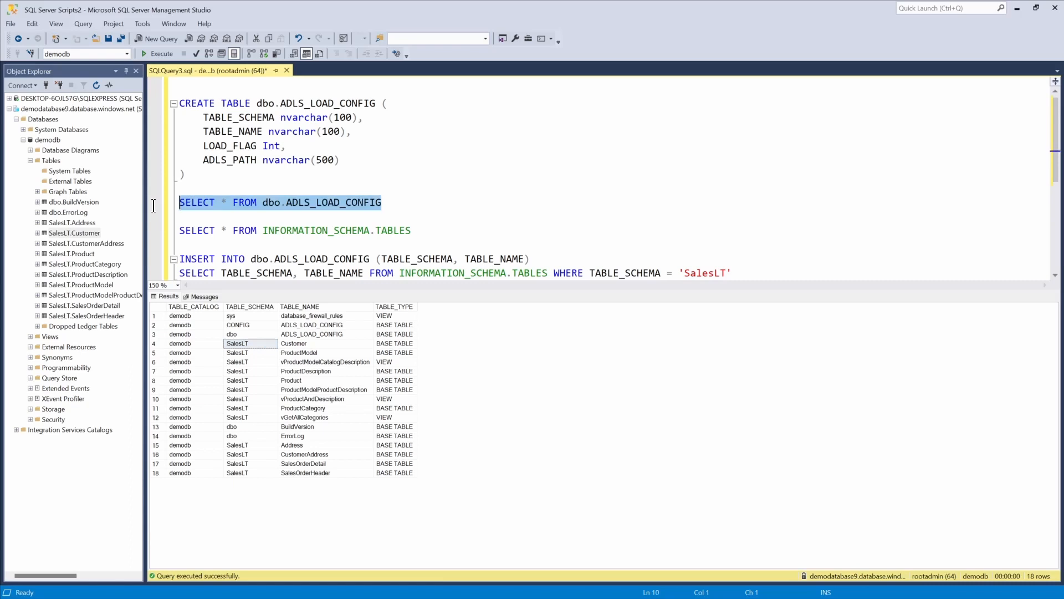
pyautogui.click(160, 53)
pyautogui.moveTo(732, 273); pyautogui.dragTo(180, 245)
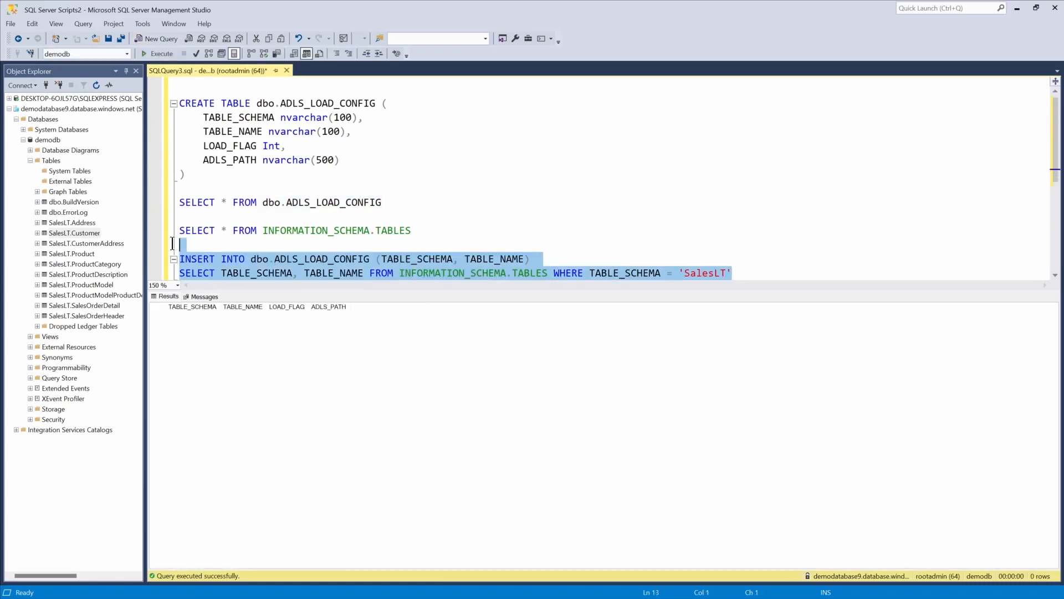
pyautogui.click(158, 58)
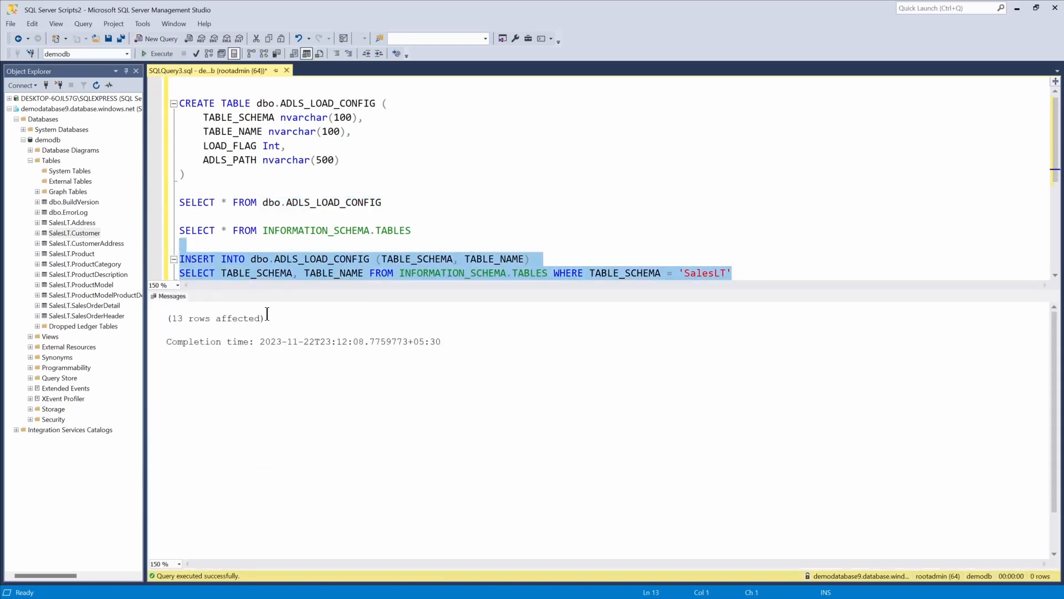
# Rerun the SELECT on dbo.ADLS_LOAD_CONFIG, and add below the INSERT: UPDATE dbo.ADLS_LOAD_CONFIG SET LOAD_FLAG=0, ADLS_PATH='/LOAD_TEST/'+TABLE_NAME.
pyautogui.moveTo(392, 202); pyautogui.dragTo(179, 203)
pyautogui.click(169, 58)
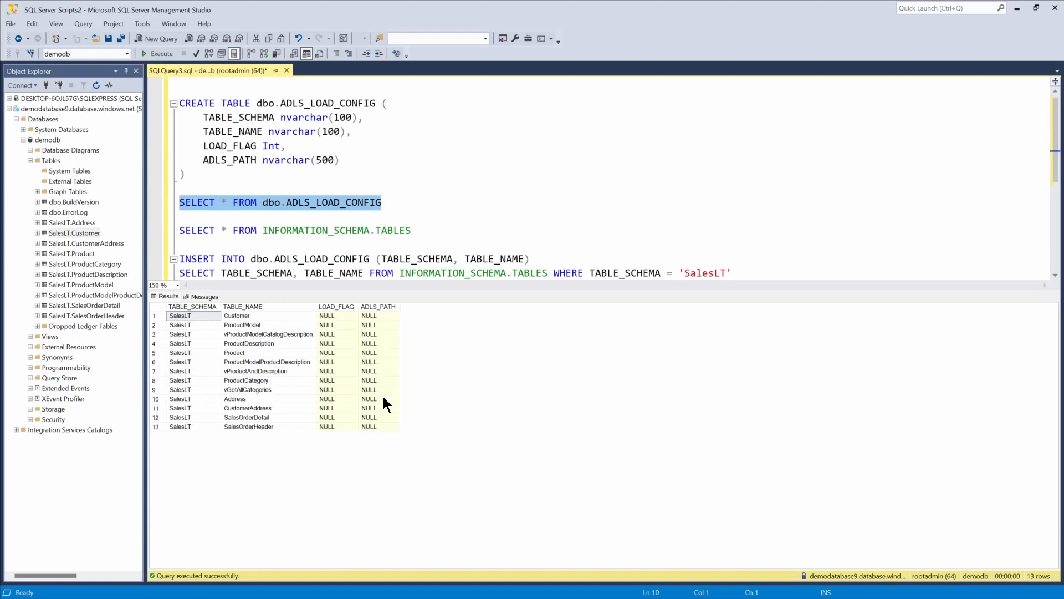
pyautogui.scroll(-2, 706, 255)
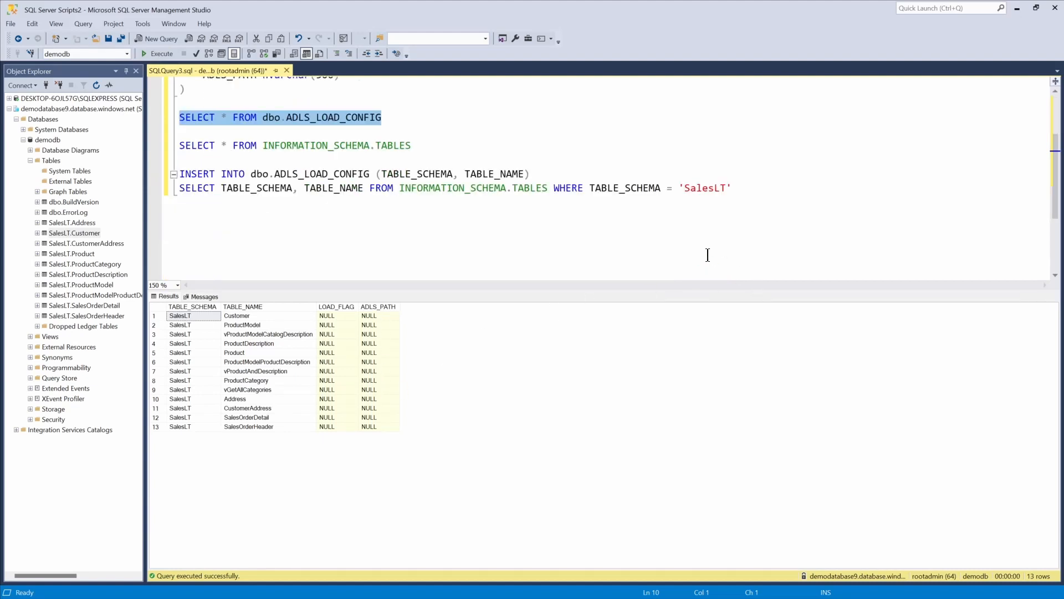
pyautogui.click(746, 189)
pyautogui.press('Return')
pyautogui.press('Return')
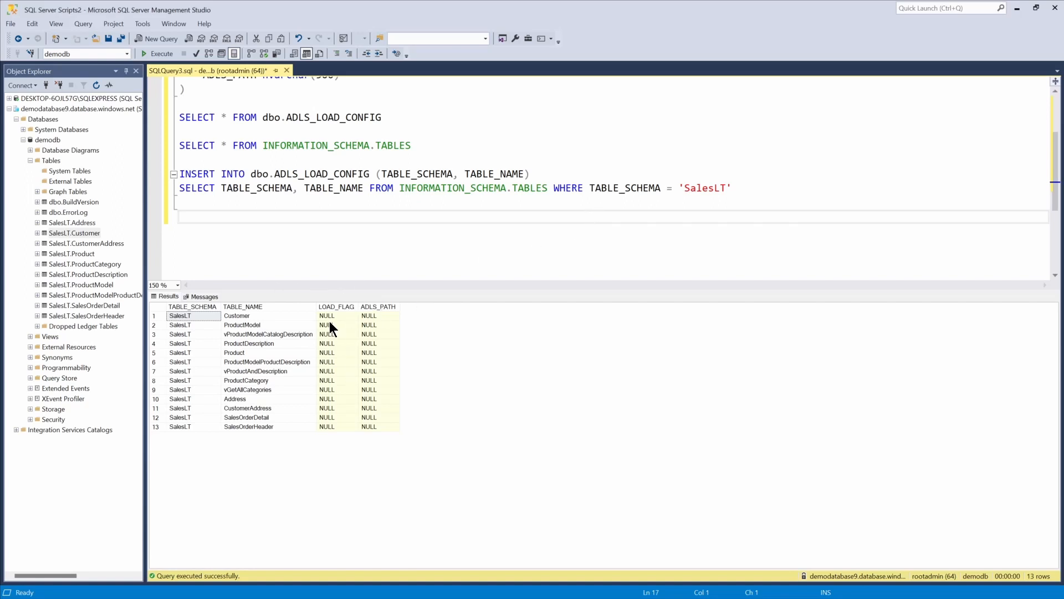
pyautogui.write("UPDATE dbo.ADLS_LOAD_CONFIG SET LOAD_FLAG=0, ADLS_PATH='/LOAD_TEST/'+TABLE_NAME")
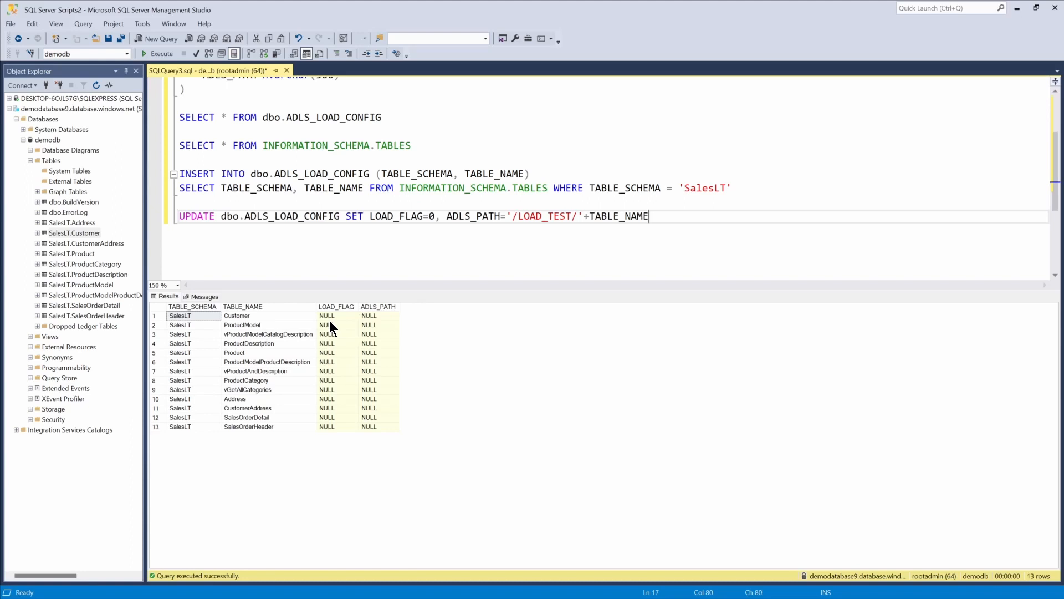
# Review the LOAD_TEST folder and TABLE_NAME parts of the ADLS_PATH expression, and execute only that UPDATE statement.
pyautogui.doubleClick(538, 219)
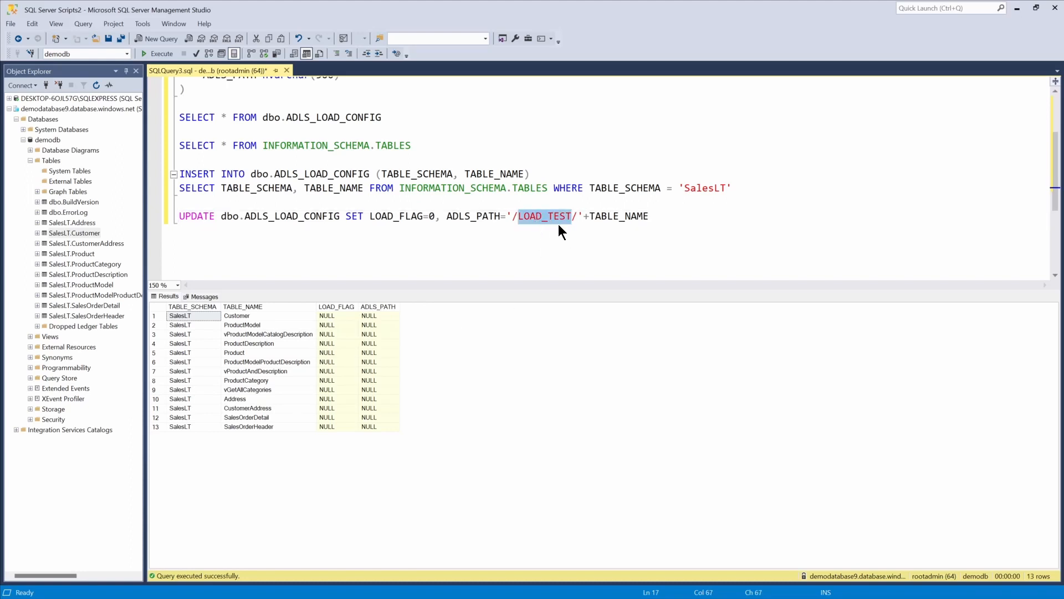
pyautogui.click(611, 222)
pyautogui.doubleClick(611, 221)
pyautogui.click(662, 218)
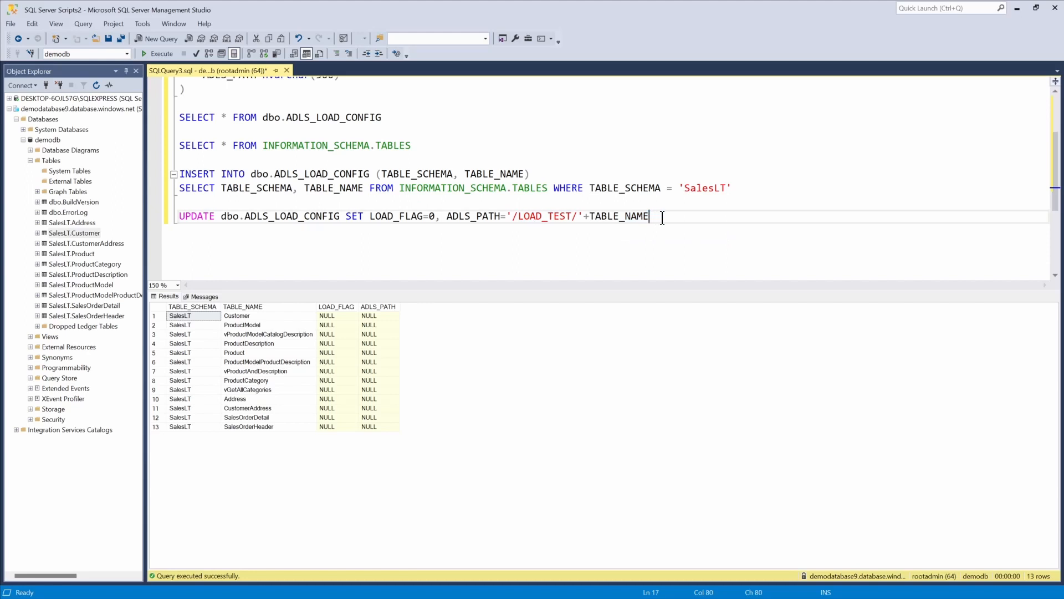
pyautogui.moveTo(661, 217); pyautogui.dragTo(177, 217)
pyautogui.click(162, 53)
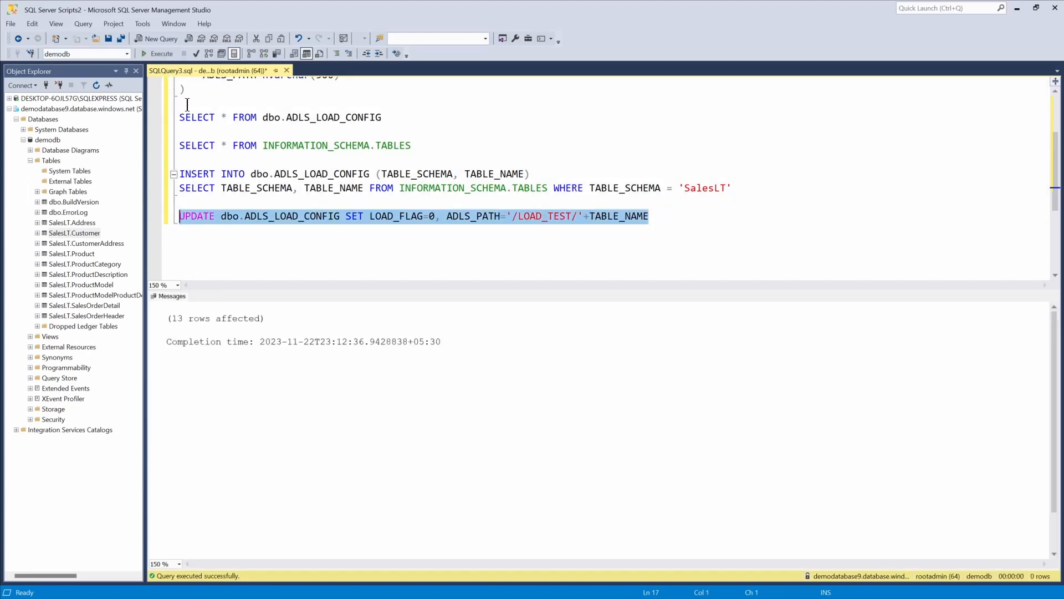
# Run SELECT * FROM dbo.ADLS_LOAD_CONFIG again to check the LOAD_FLAG and ADLS_PATH columns.
pyautogui.moveTo(411, 145); pyautogui.dragTo(158, 145)
pyautogui.moveTo(410, 118); pyautogui.dragTo(103, 119)
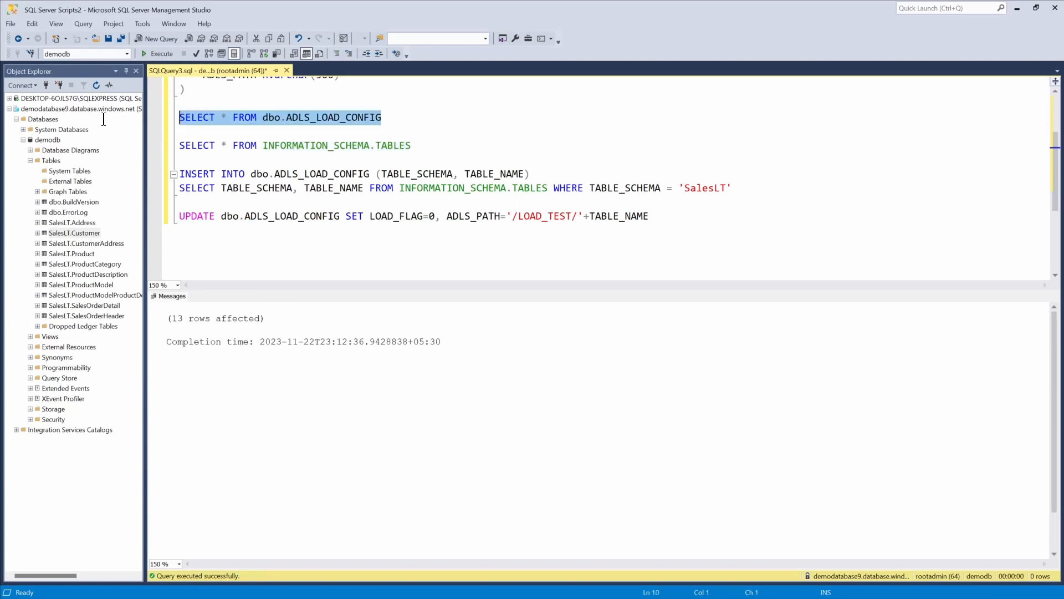
pyautogui.click(158, 54)
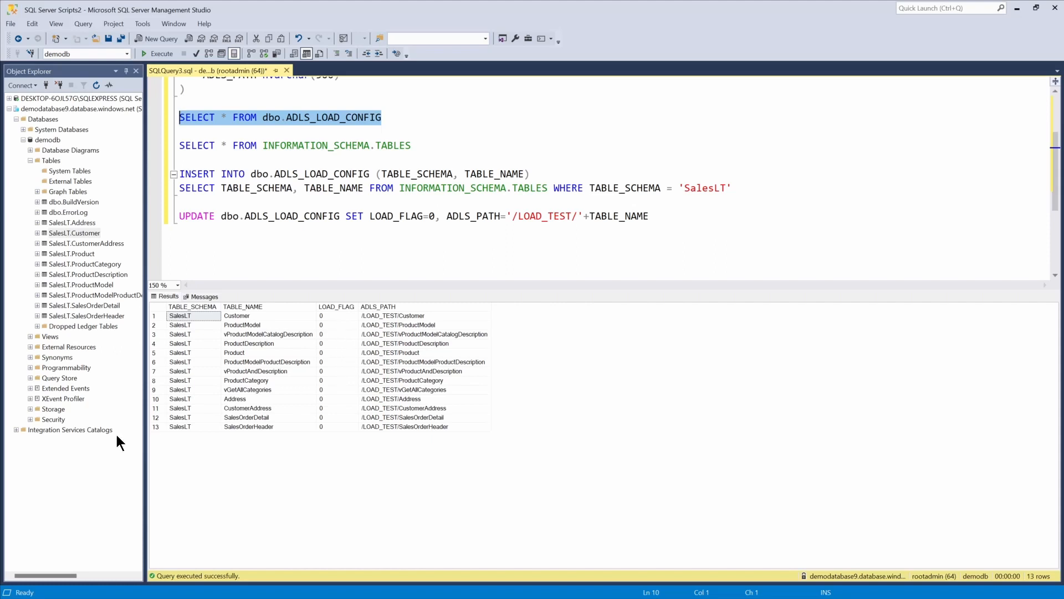
pyautogui.hotkey('alt', 'Tab')
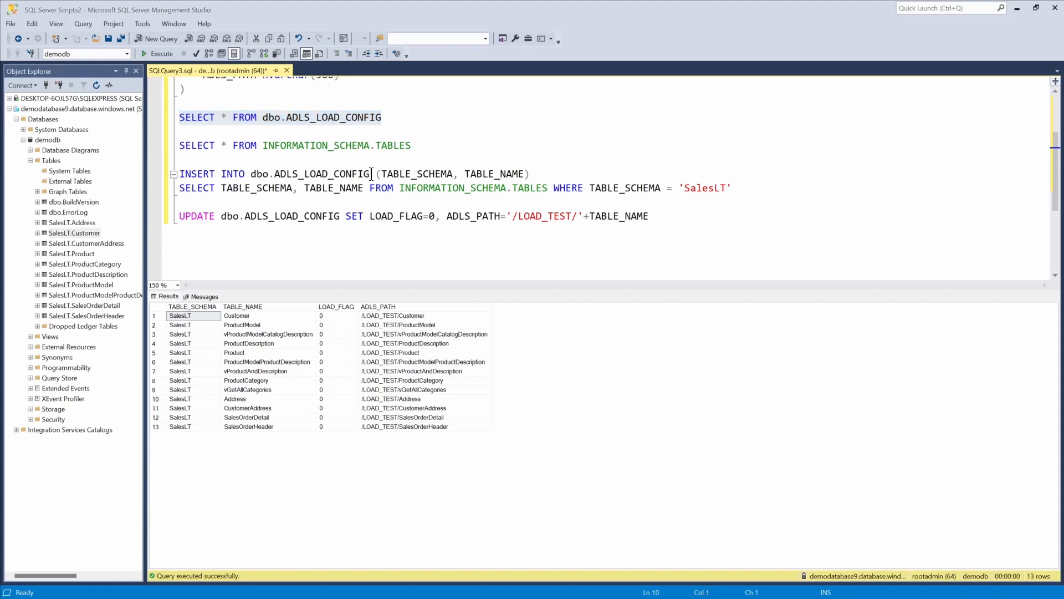
# Add a second statement, UPDATE dbo.ADLS_LOAD_CONFIG SET LOAD_FLAG=1 WHERE TABLE_NAME IN ('Customer', 'Product'), at the end of the script.
pyautogui.click(676, 224)
pyautogui.press('Return')
pyautogui.press('Return')
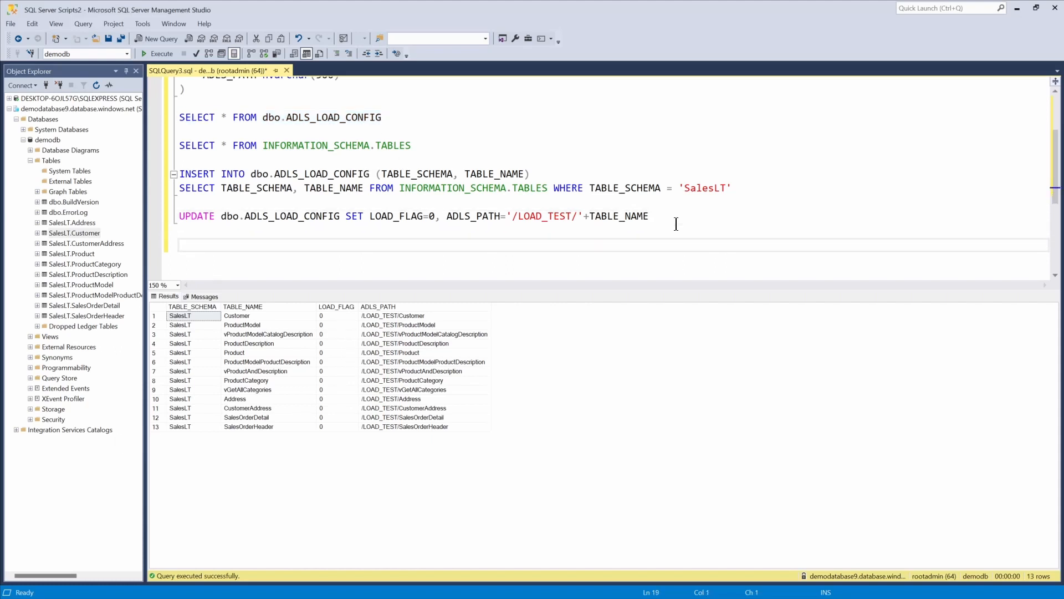
pyautogui.write("UPDATE dbo.ADLS_LOAD_CONFIG SET LOAD_FLAG=1 WHERE TABLE_NAME IN ('Customer', 'Product')")
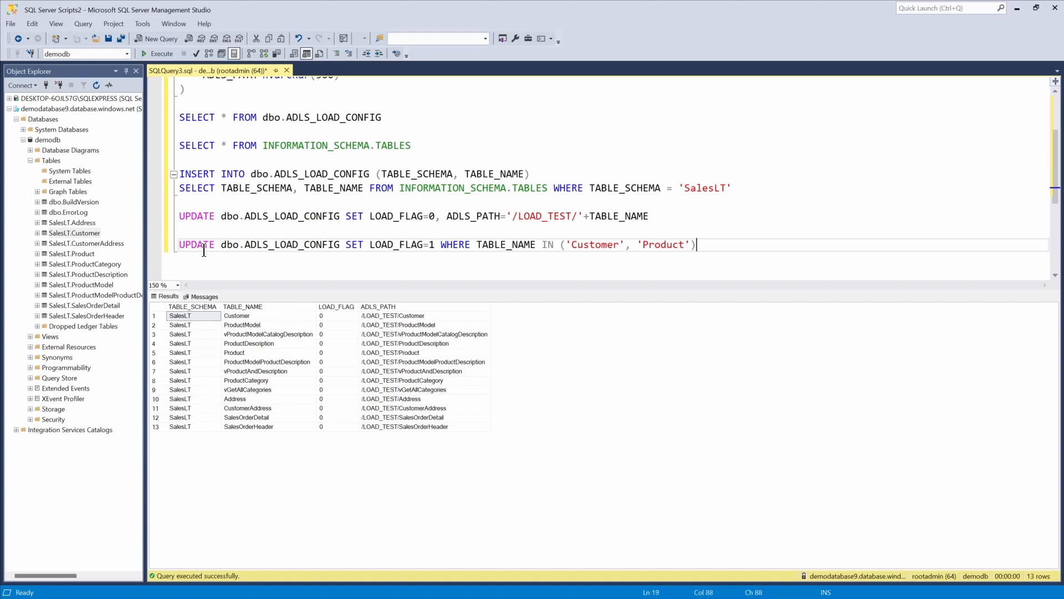
# Check the LOAD_FLAG=1 statement's Customer and Product names against the result rows, and execute only that statement.
pyautogui.doubleClick(325, 245)
pyautogui.doubleClick(385, 247)
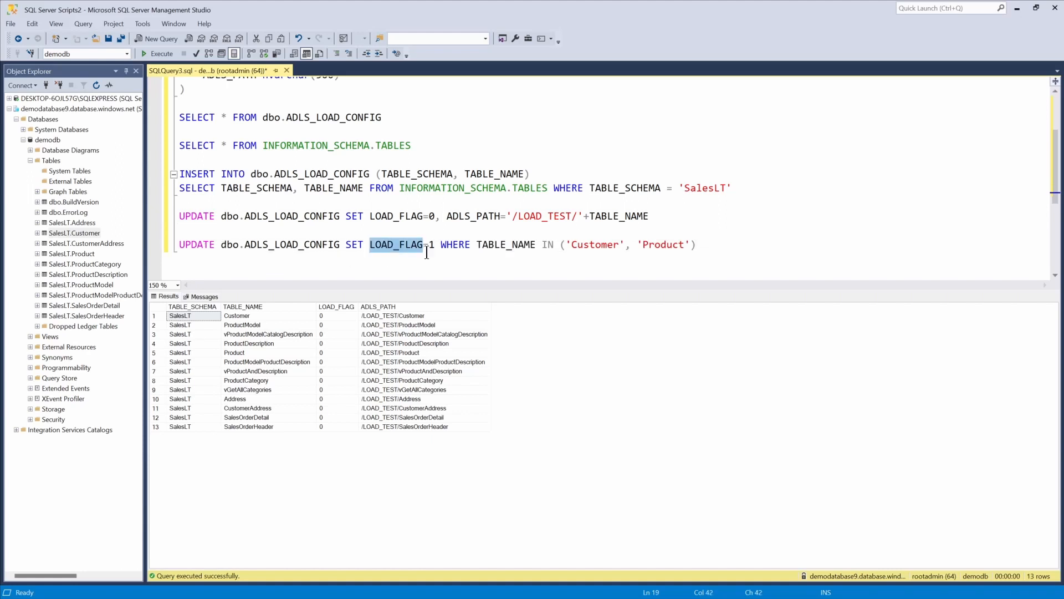
pyautogui.moveTo(438, 245); pyautogui.dragTo(430, 245)
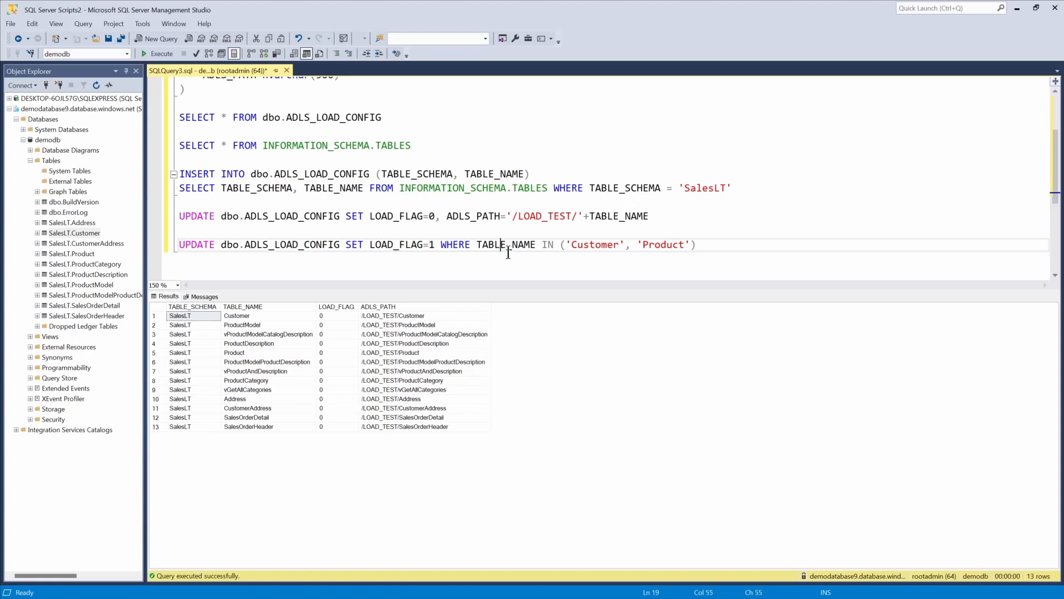
pyautogui.doubleClick(592, 248)
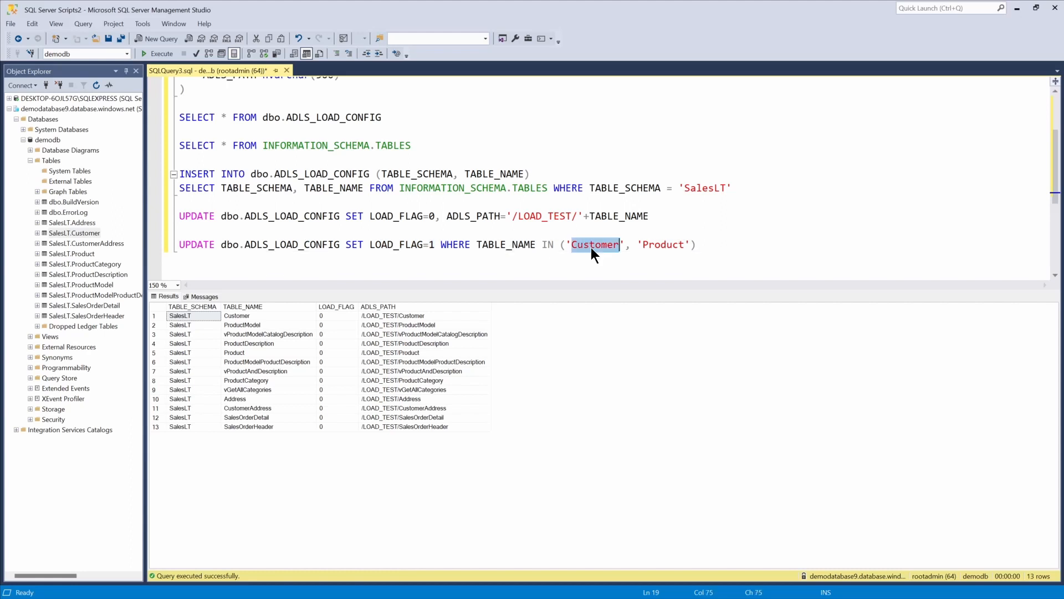
pyautogui.doubleClick(664, 245)
pyautogui.click(235, 317)
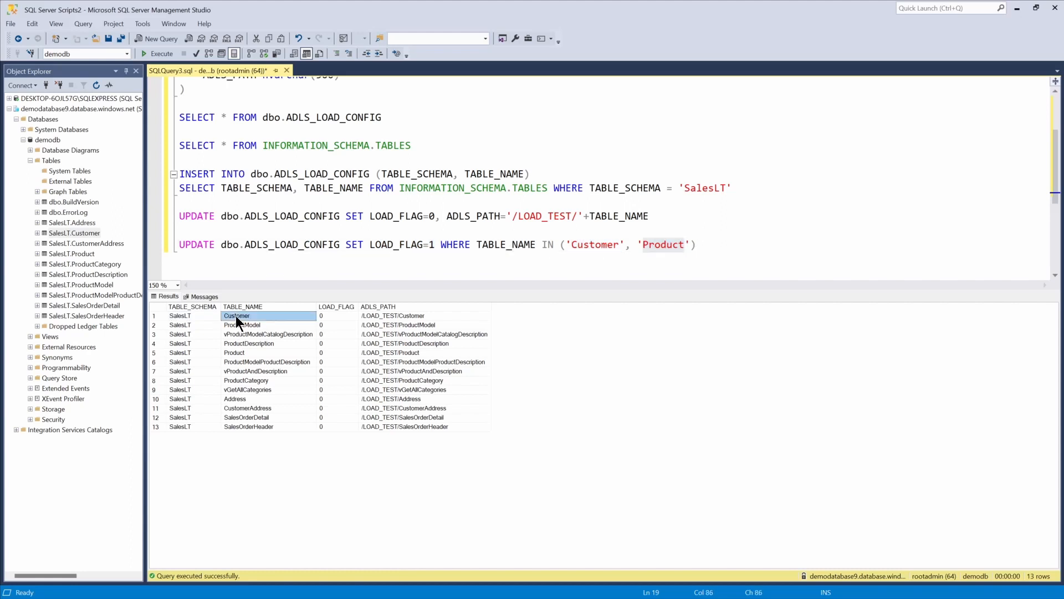
pyautogui.click(242, 353)
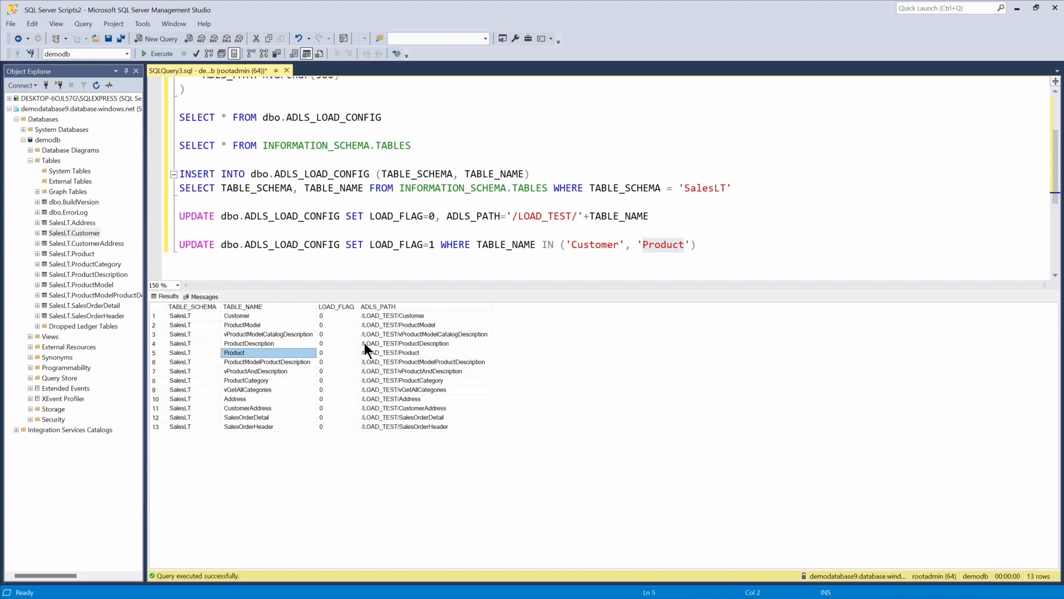
pyautogui.moveTo(698, 245); pyautogui.dragTo(170, 254)
pyautogui.click(157, 55)
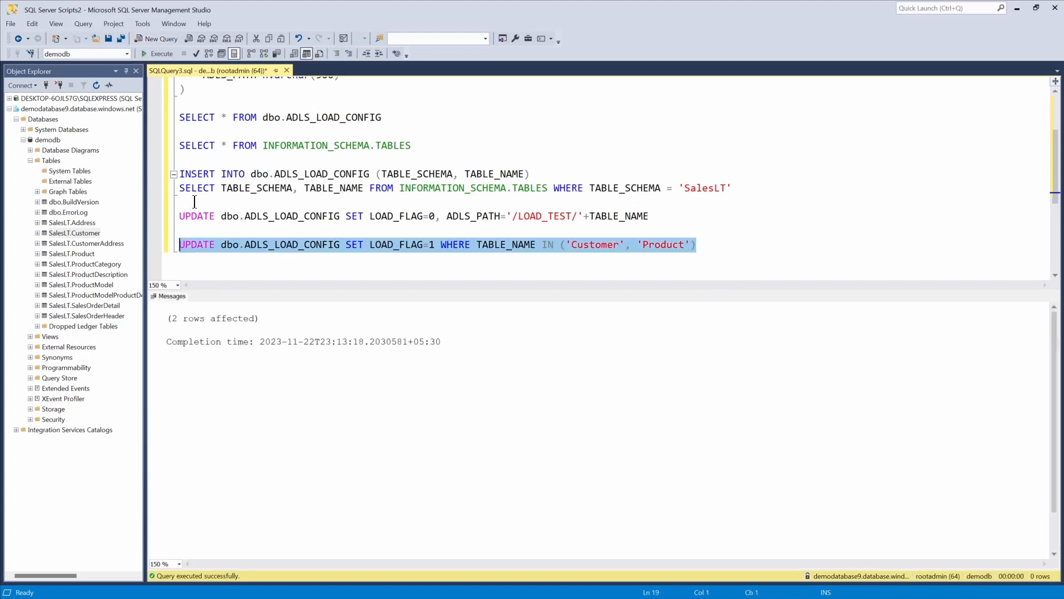
pyautogui.click(293, 244)
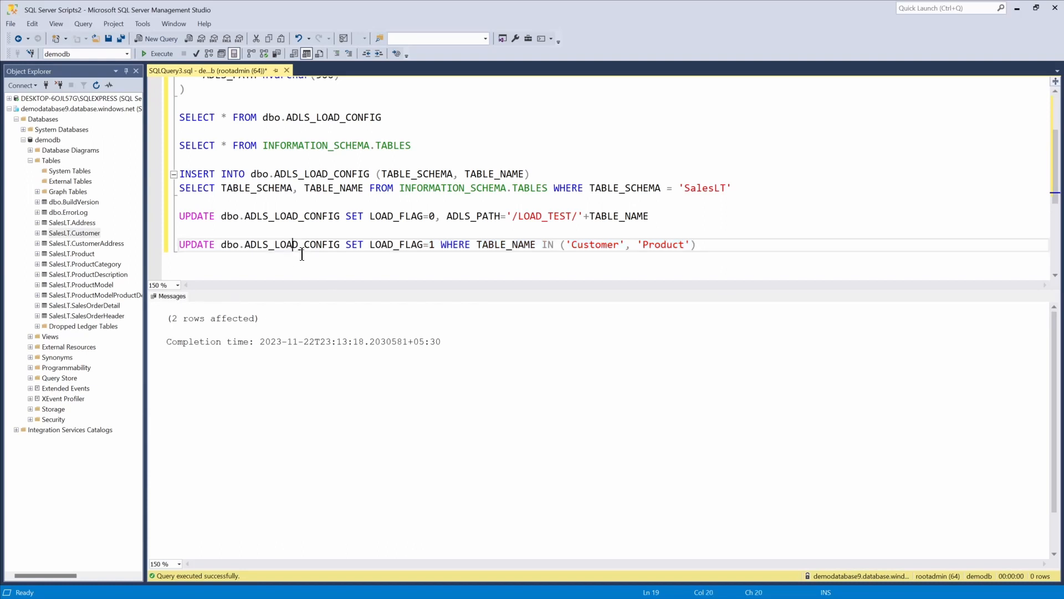
# Rerun the dbo.ADLS_LOAD_CONFIG query and check the LOAD_FLAG values of the Customer and Product rows.
pyautogui.moveTo(384, 118); pyautogui.dragTo(158, 120)
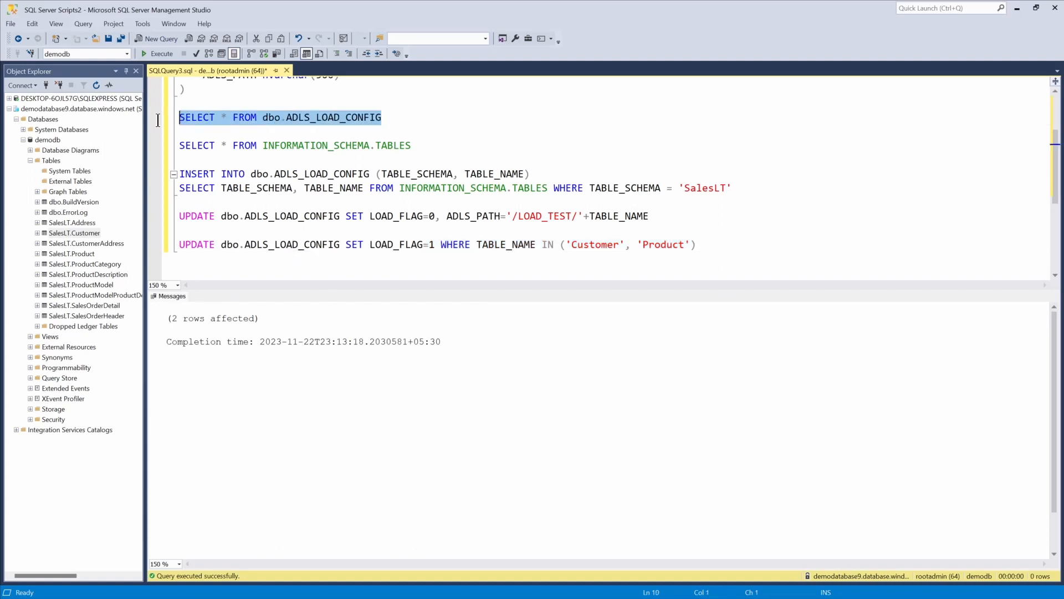
pyautogui.click(161, 53)
pyautogui.click(332, 315)
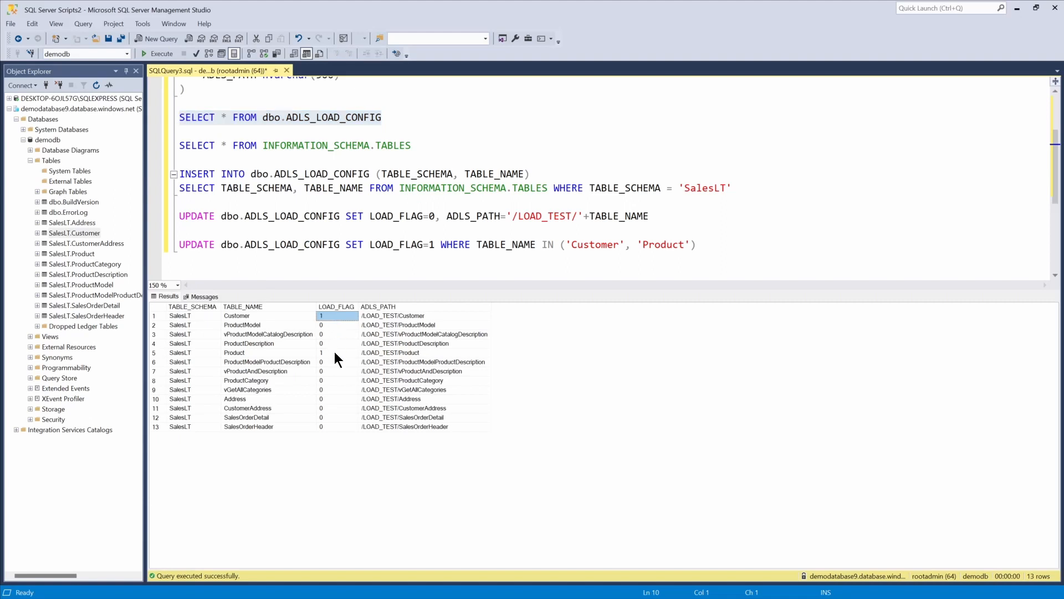
pyautogui.click(334, 352)
pyautogui.click(334, 315)
pyautogui.click(333, 351)
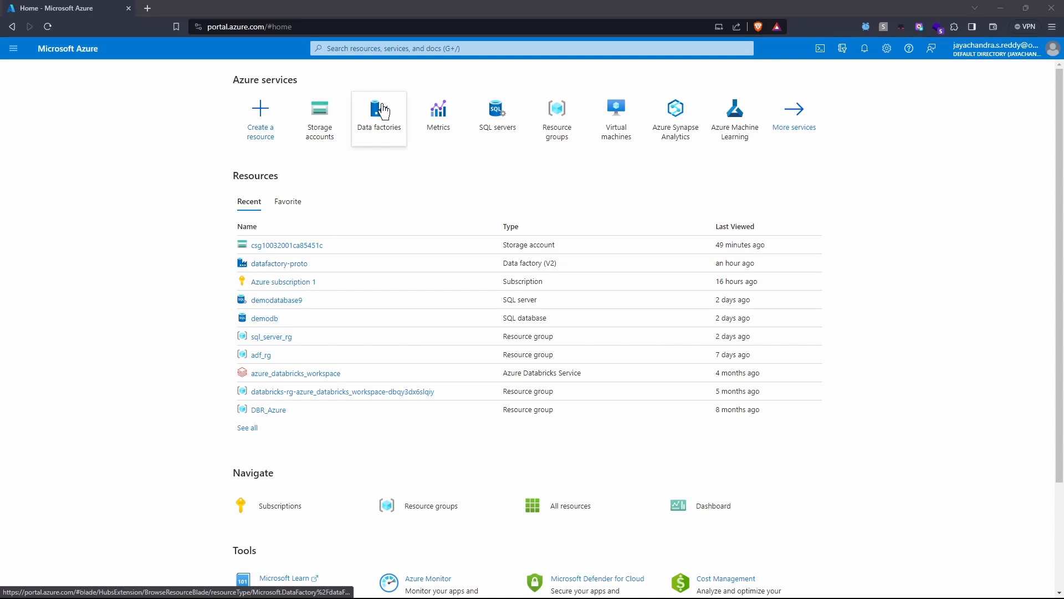
# Switch to the Azure portal, open the datafactory-proto data factory and launch its Azure Data Factory Studio.
pyautogui.moveTo(381, 117); pyautogui.dragTo(328, 257)
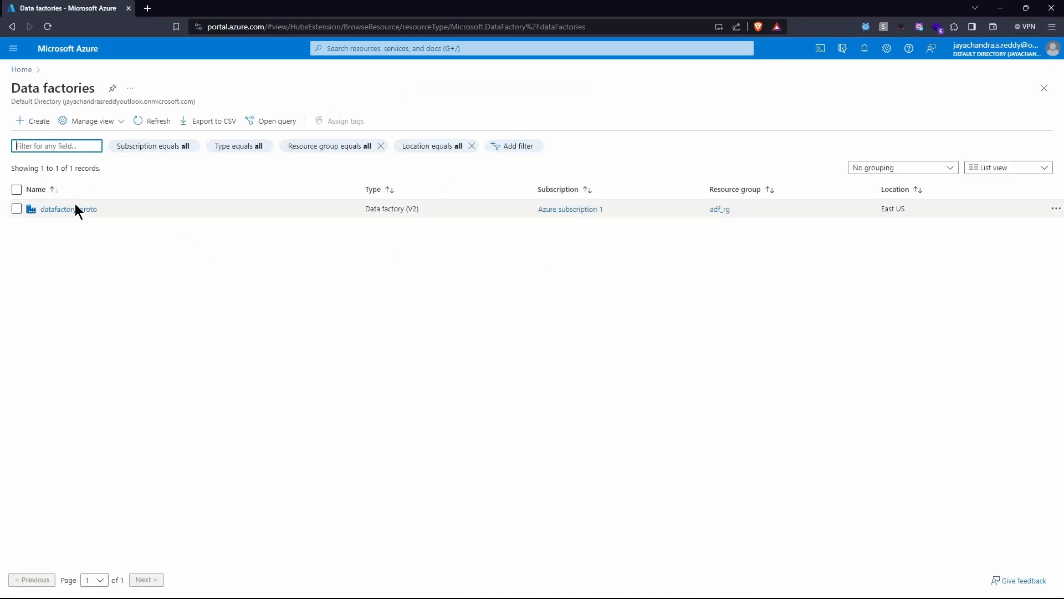
pyautogui.click(75, 217)
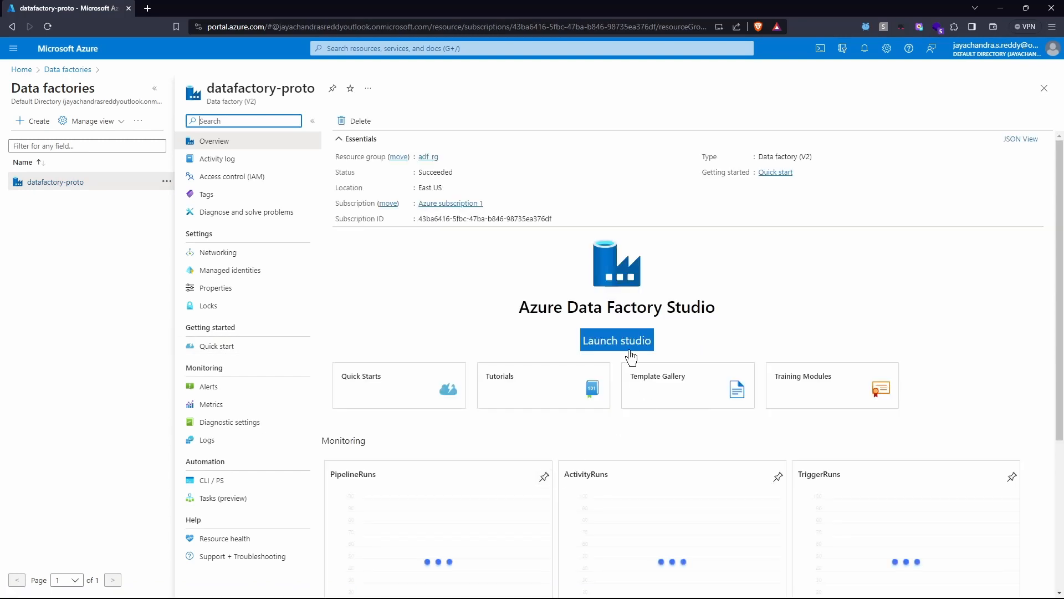
pyautogui.click(627, 344)
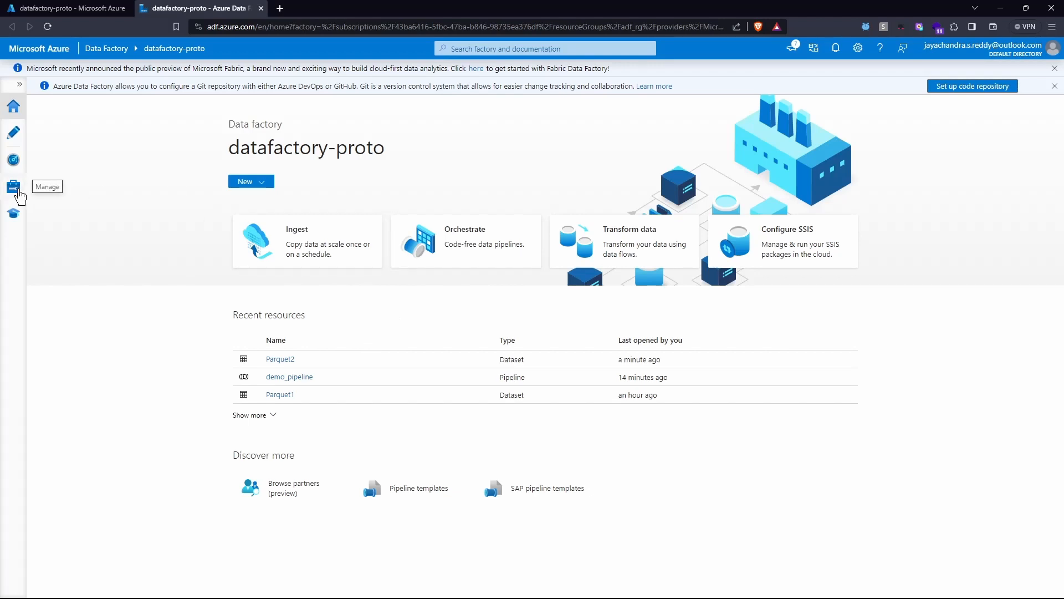
# Start a new linked service in datafactory-proto with Azure SQL Database as its data store.
pyautogui.click(20, 193)
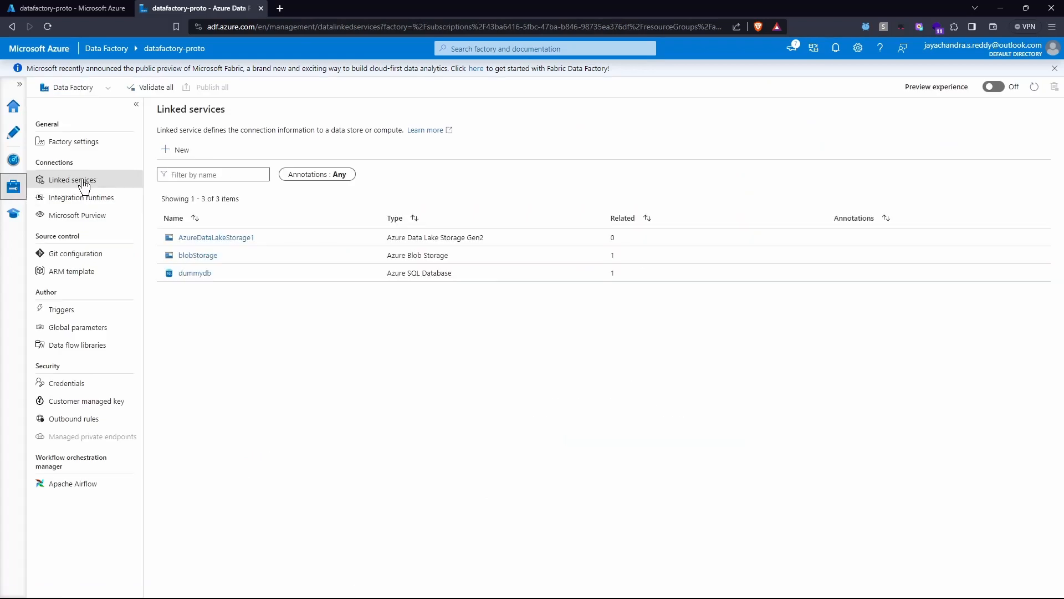
pyautogui.click(180, 160)
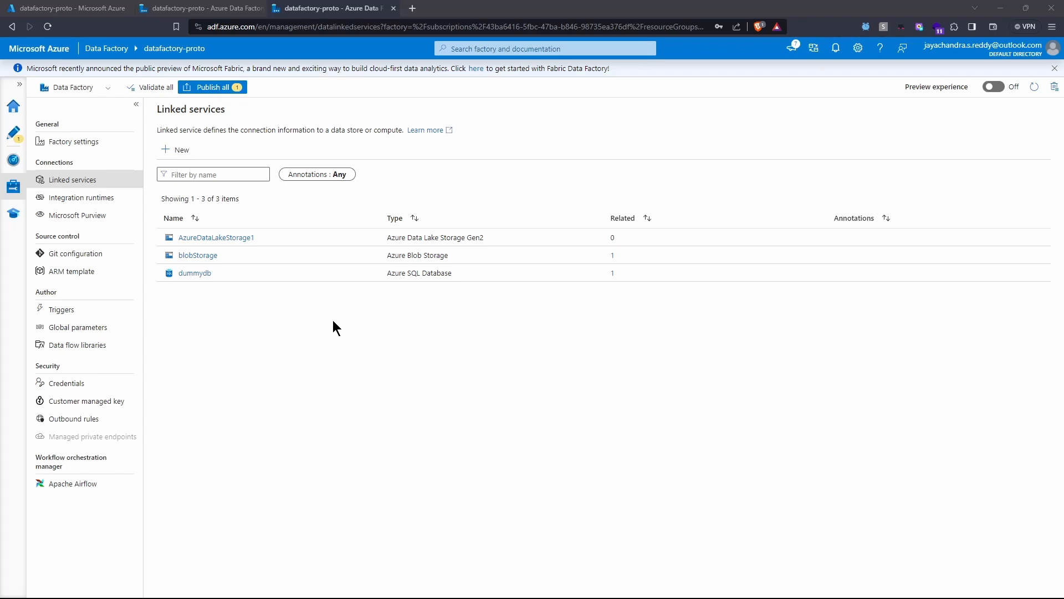
pyautogui.hotkey('ctrl', 'w')
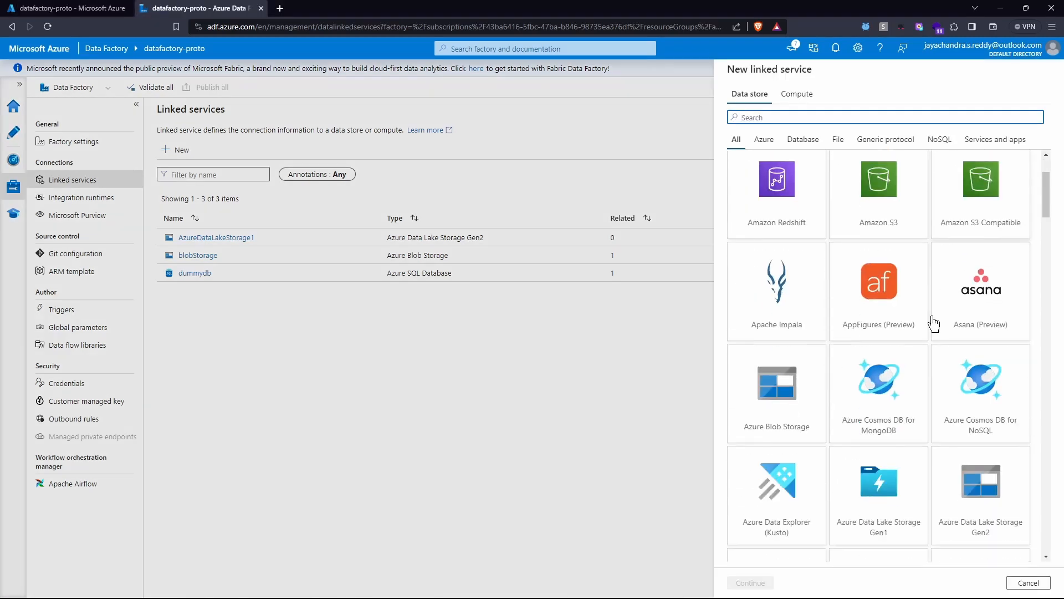
pyautogui.scroll(-2, 933, 322)
pyautogui.scroll(-5, 933, 322)
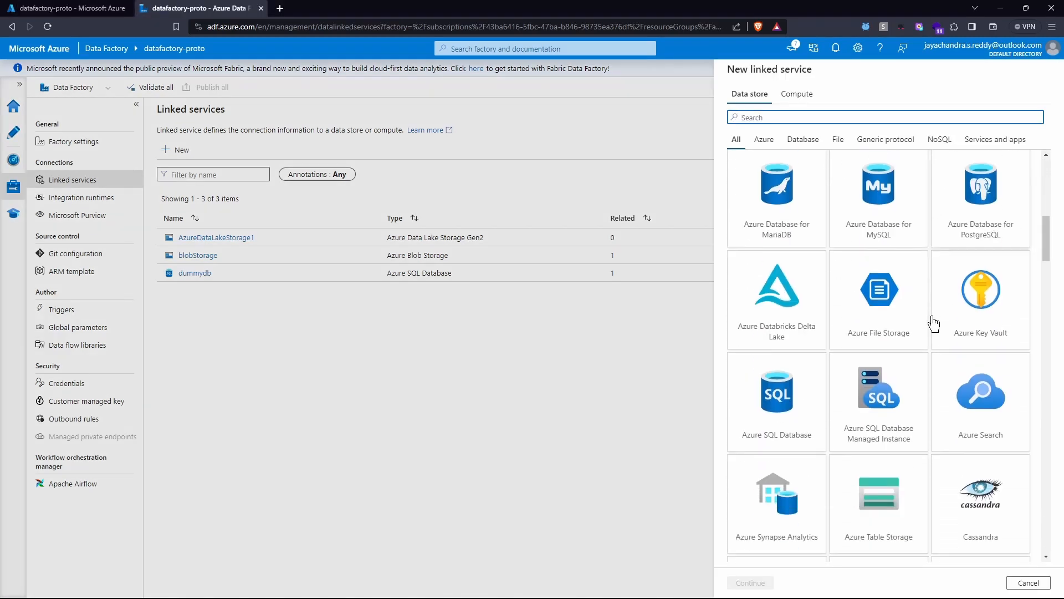
pyautogui.click(773, 380)
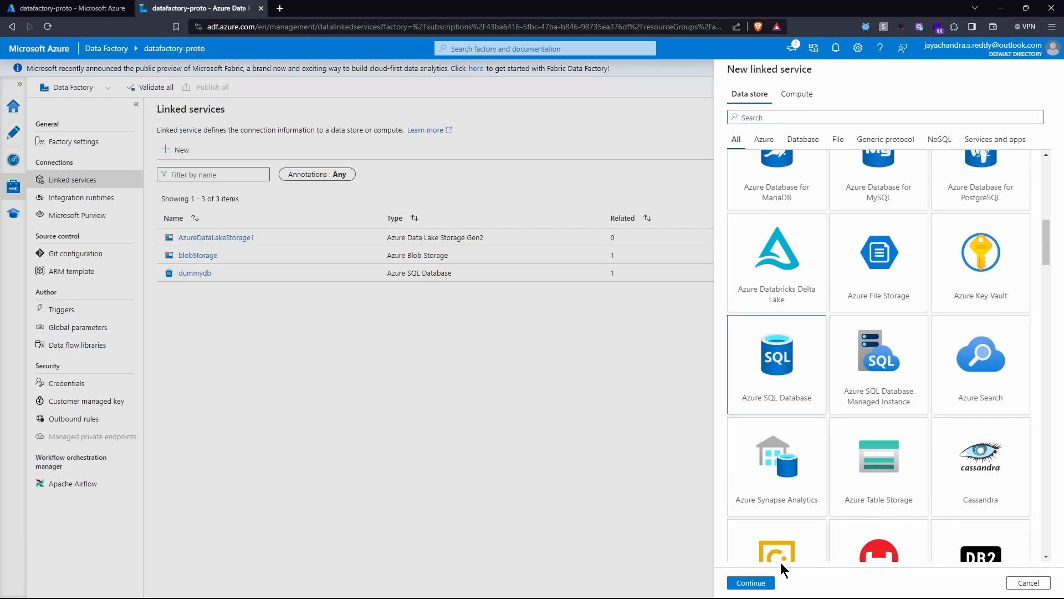
pyautogui.click(766, 582)
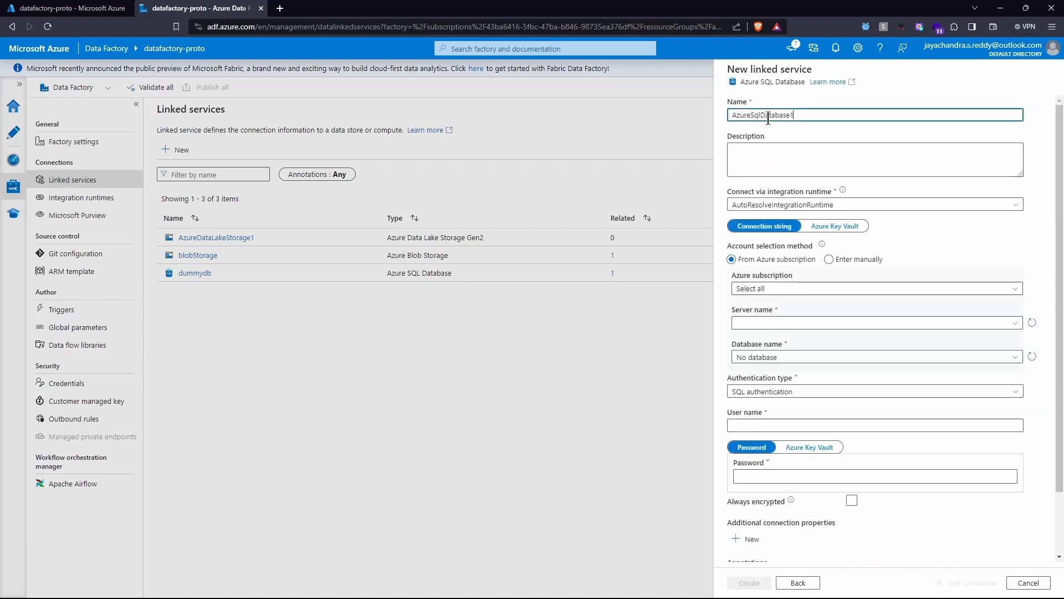
# Select Azure subscription 1, server demodatabase9 and database demodb for the new Azure SQL Database linked service.
pyautogui.moveTo(798, 115); pyautogui.dragTo(723, 120)
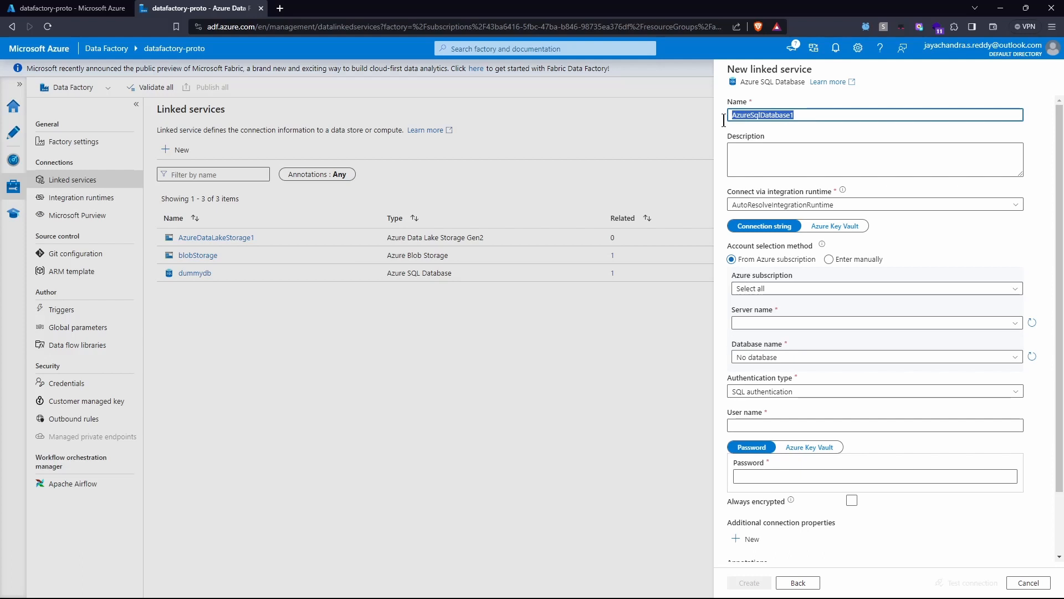
pyautogui.click(757, 291)
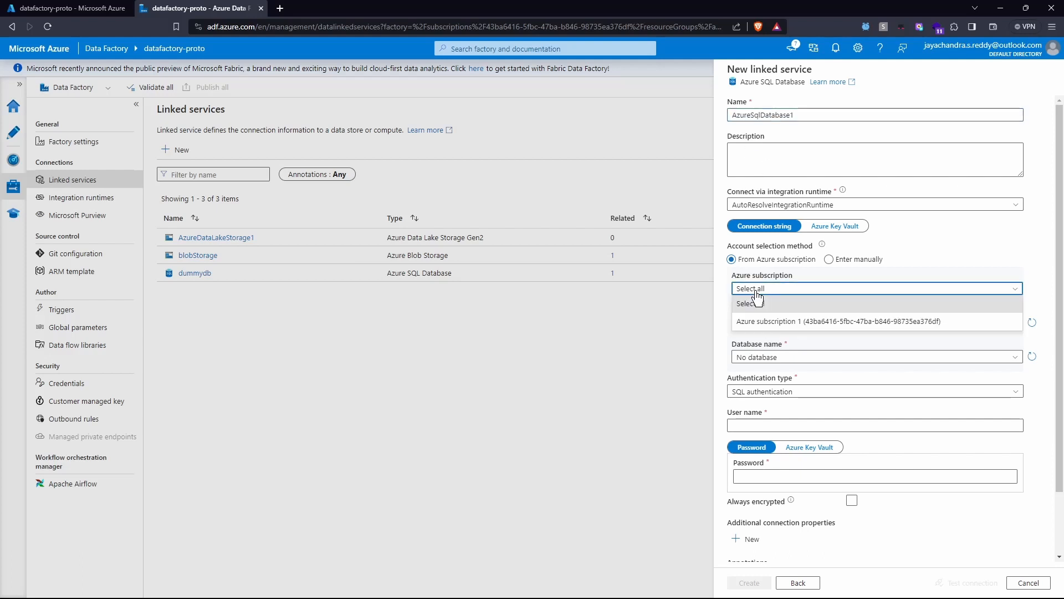
pyautogui.click(762, 323)
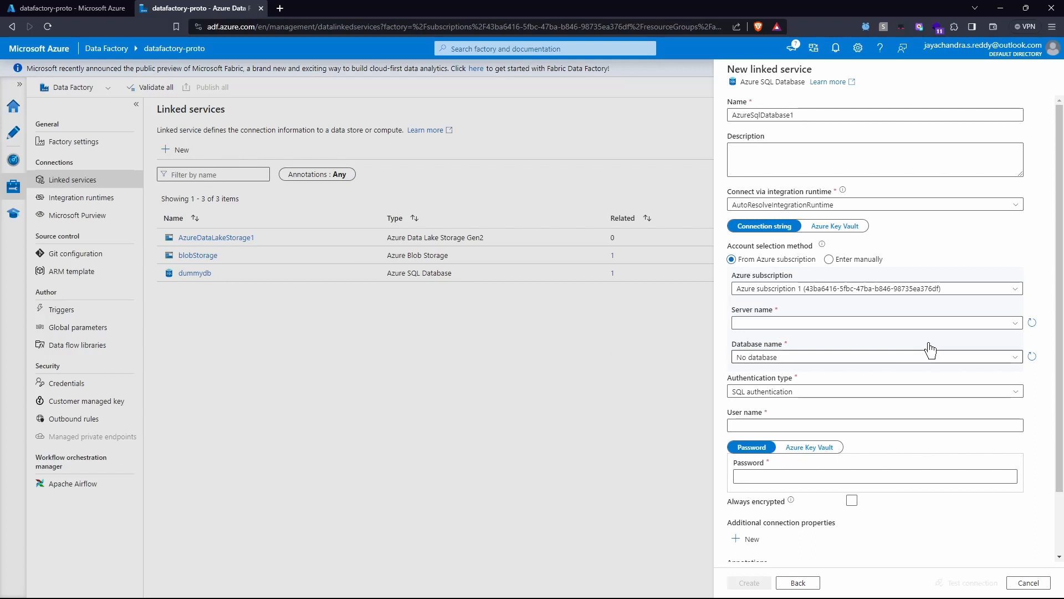
pyautogui.click(778, 326)
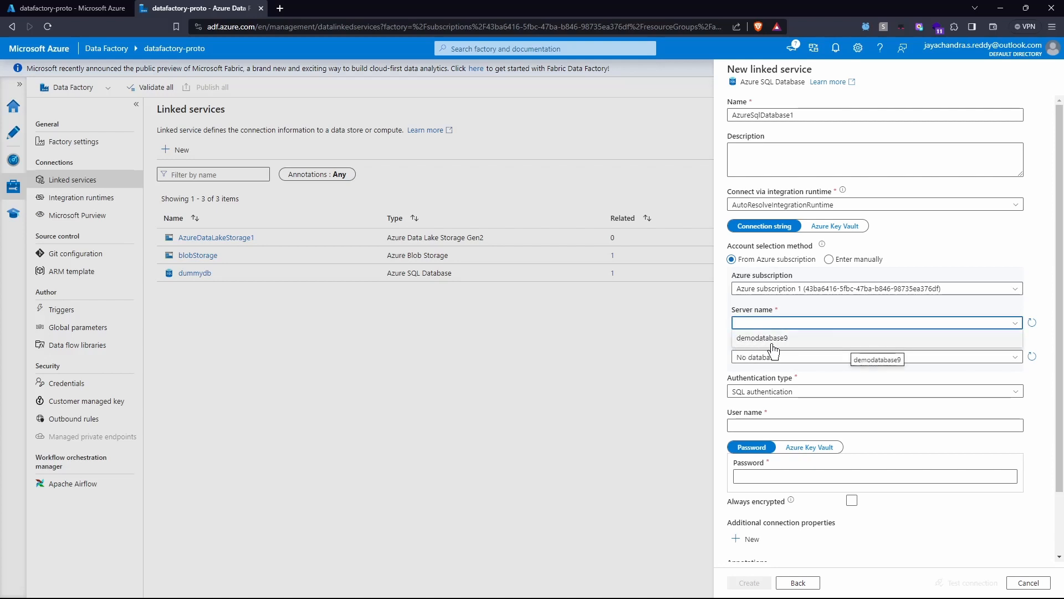
pyautogui.click(767, 339)
pyautogui.click(766, 357)
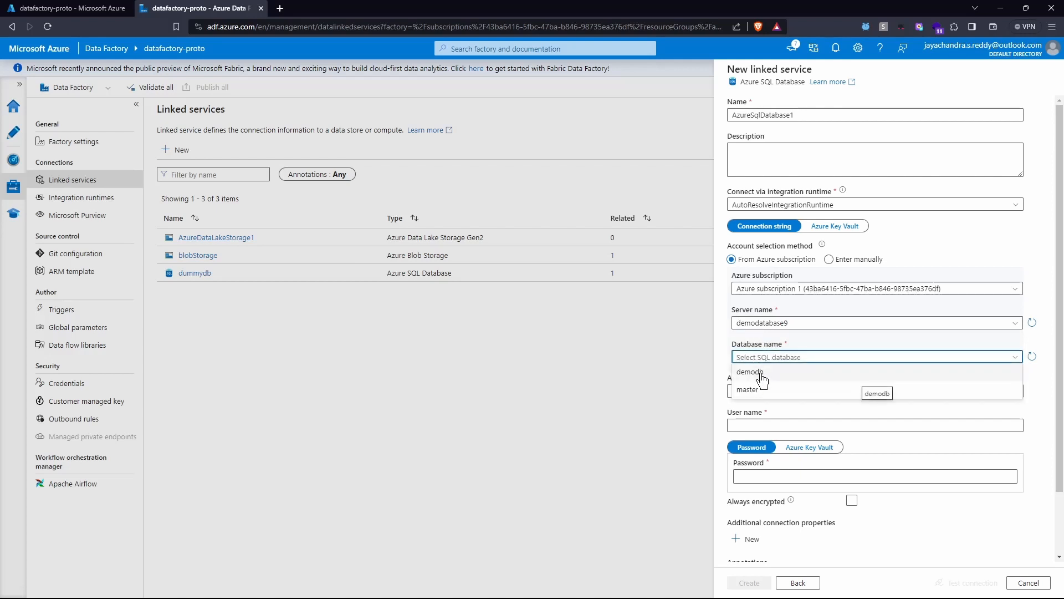
pyautogui.click(763, 378)
# Enter the user name rootadmin and the account password, test the connection, and discard the unsaved linked service.
pyautogui.scroll(-1, 770, 357)
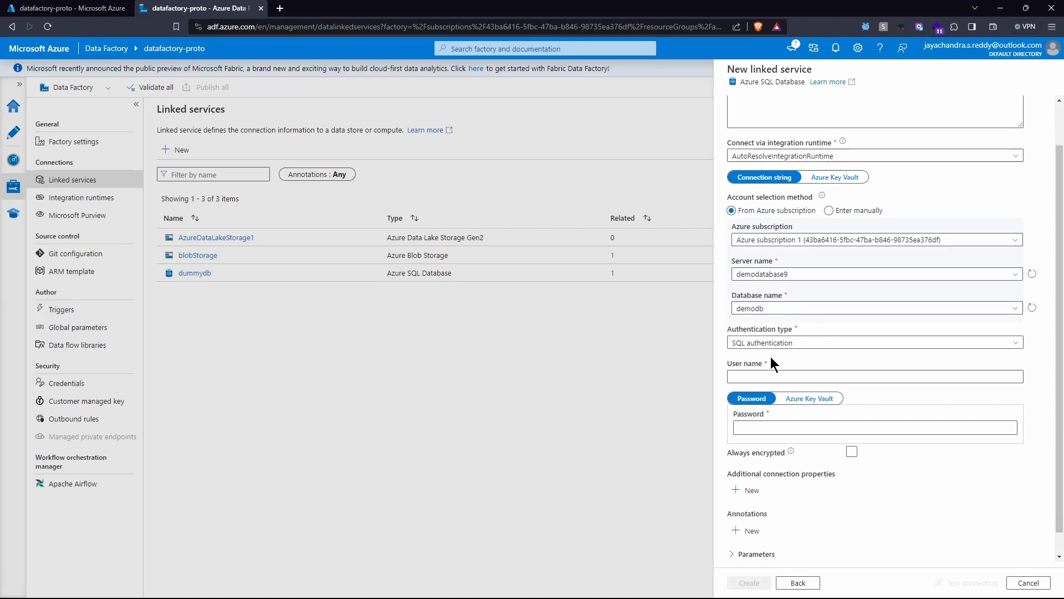
pyautogui.click(771, 354)
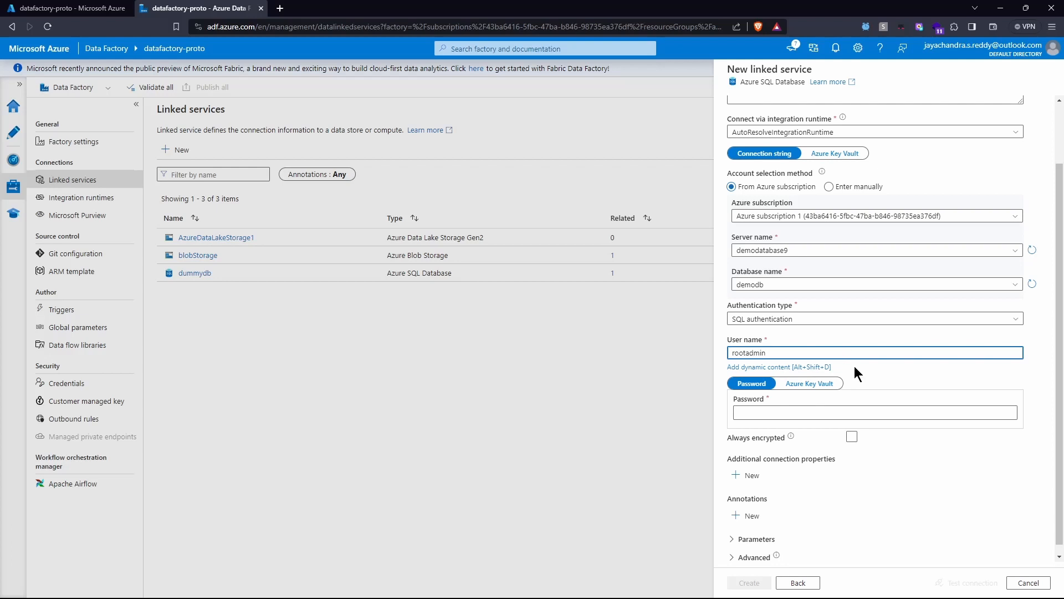
pyautogui.click(857, 410)
pyautogui.write('•••')
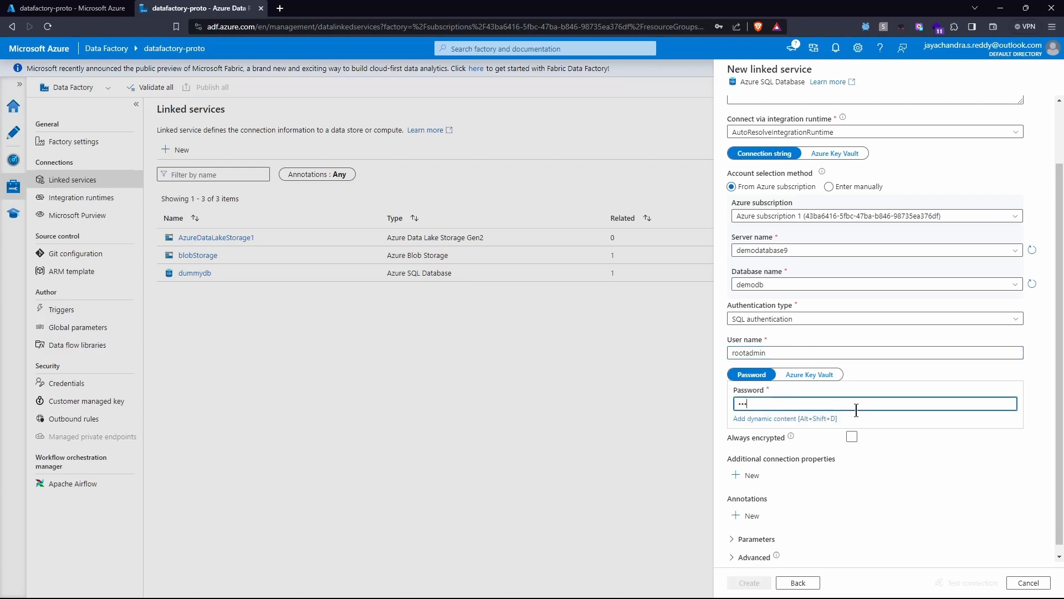
pyautogui.write('••••••')
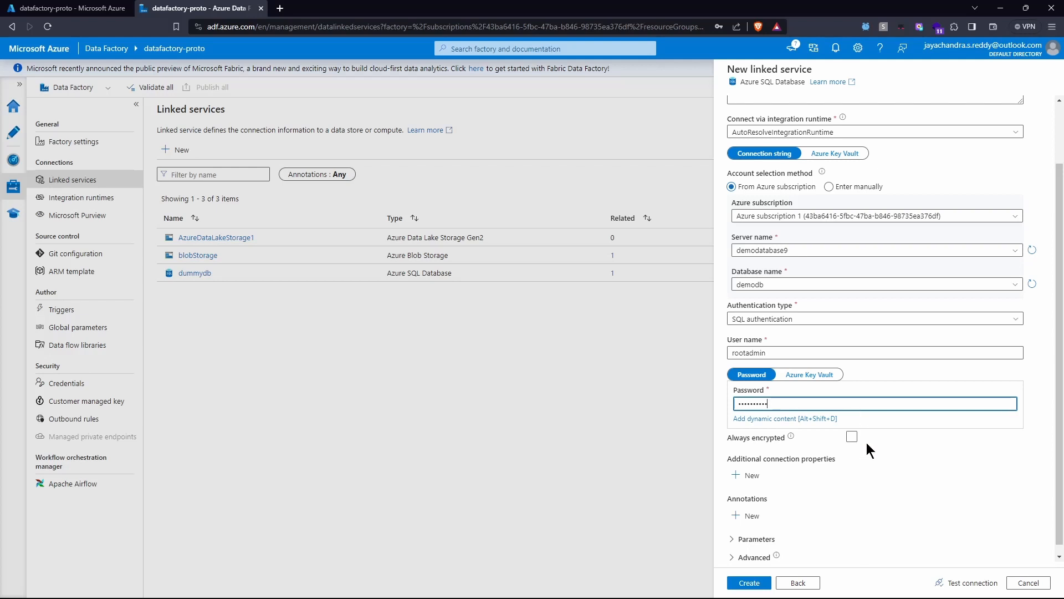
pyautogui.scroll(-1, 865, 457)
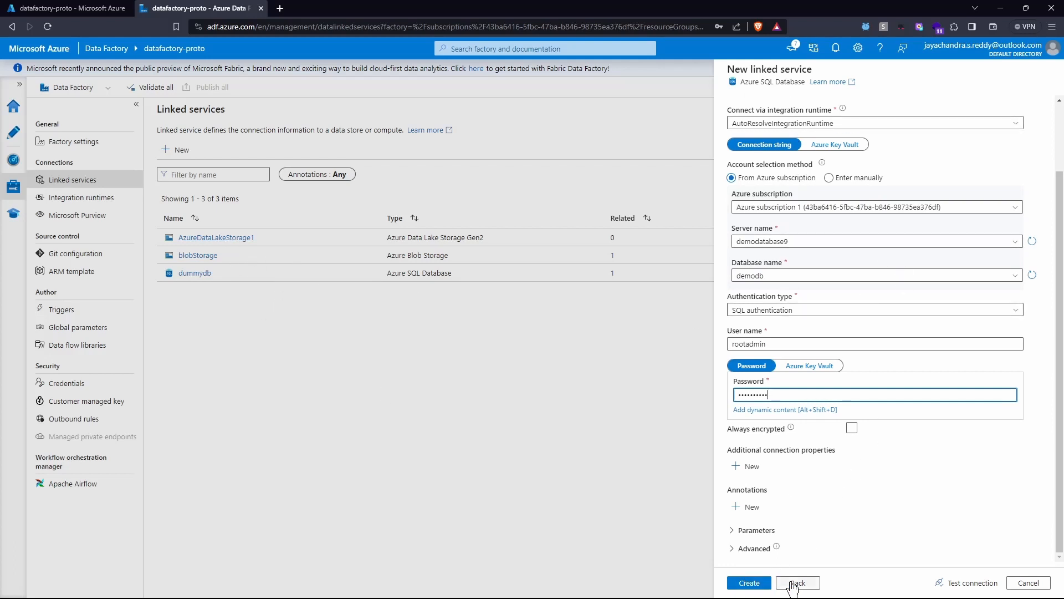
pyautogui.click(949, 582)
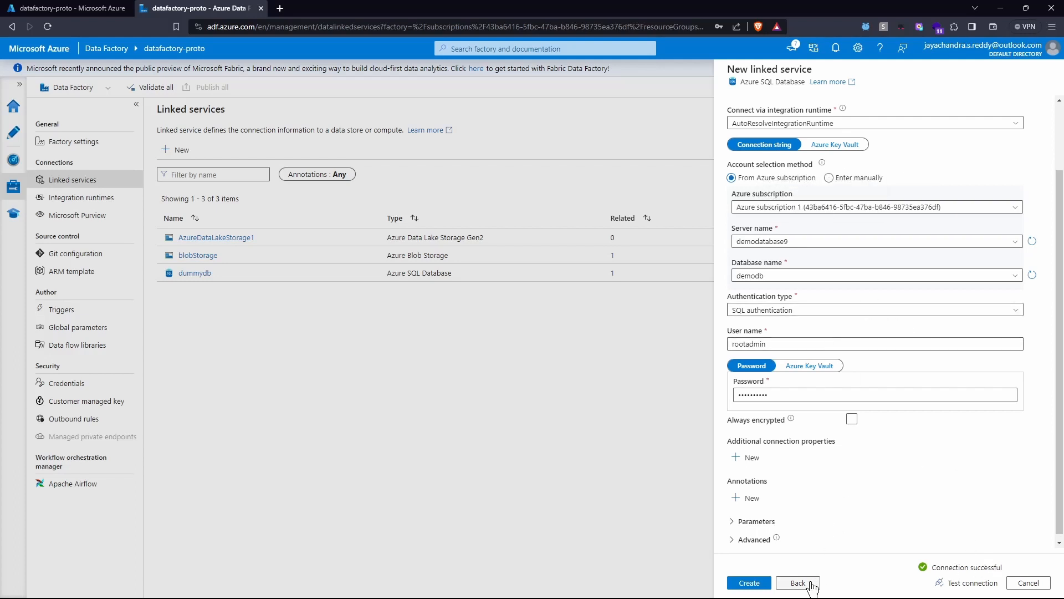
pyautogui.click(1028, 582)
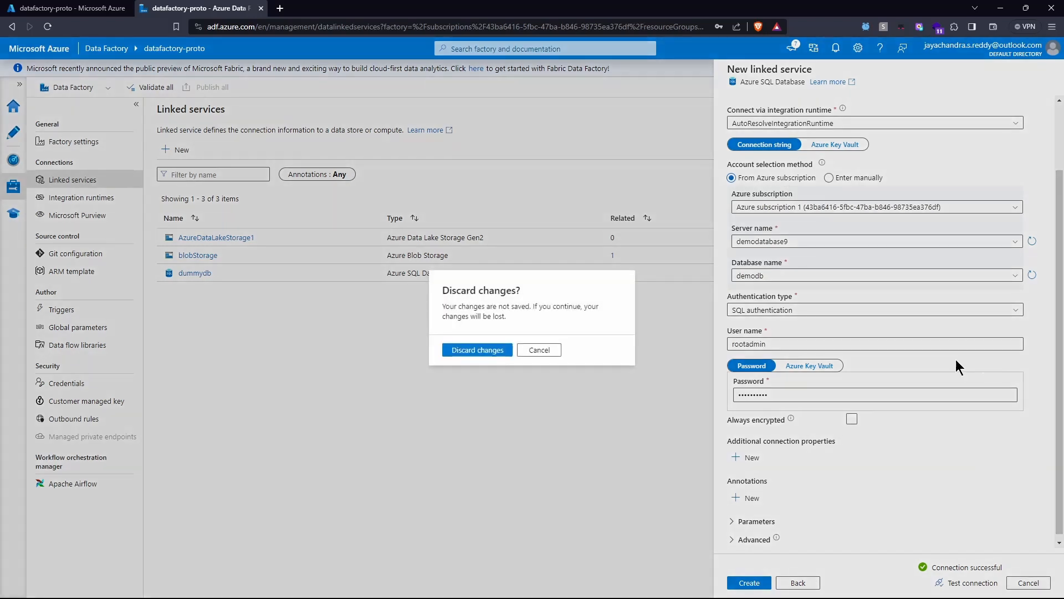
pyautogui.click(478, 349)
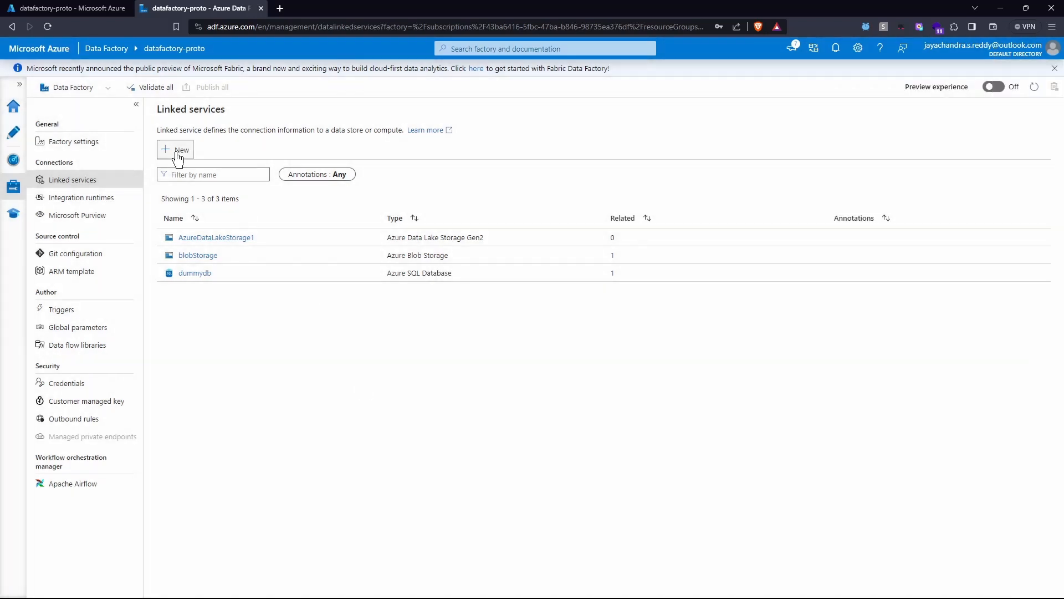
# Try a new Azure Blob Storage linked service with Azure subscription 1, view its storage account choices, and discard it.
pyautogui.click(176, 155)
pyautogui.scroll(-3, 912, 305)
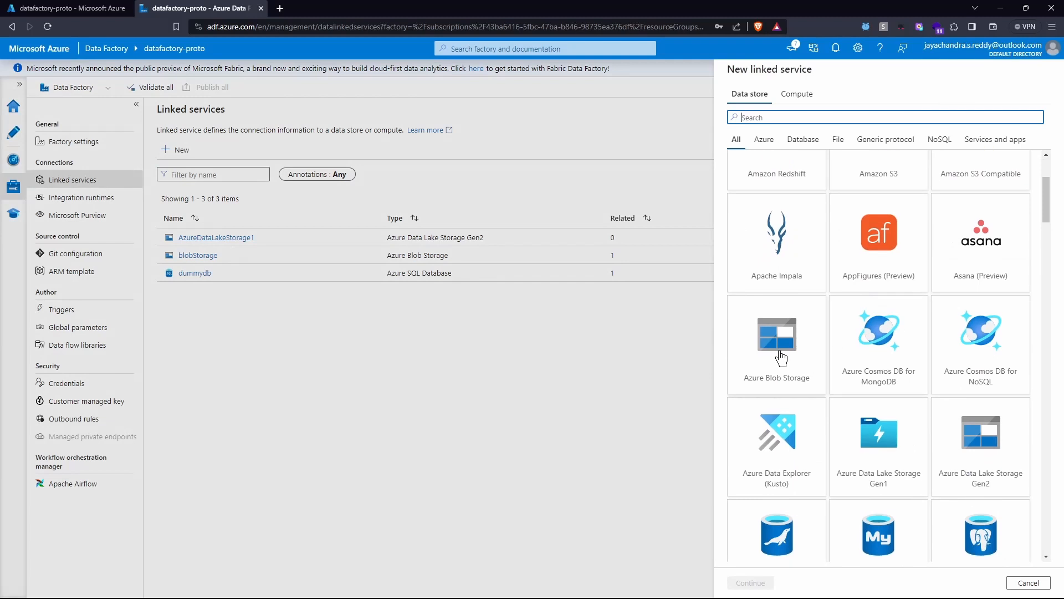
pyautogui.click(778, 344)
pyautogui.click(754, 582)
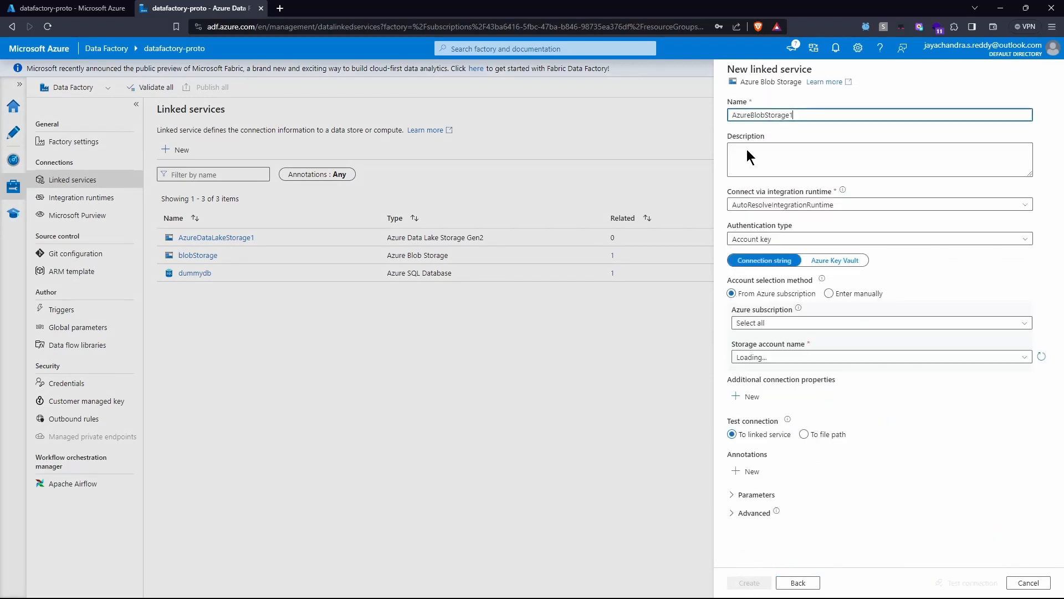
pyautogui.click(798, 324)
pyautogui.click(796, 354)
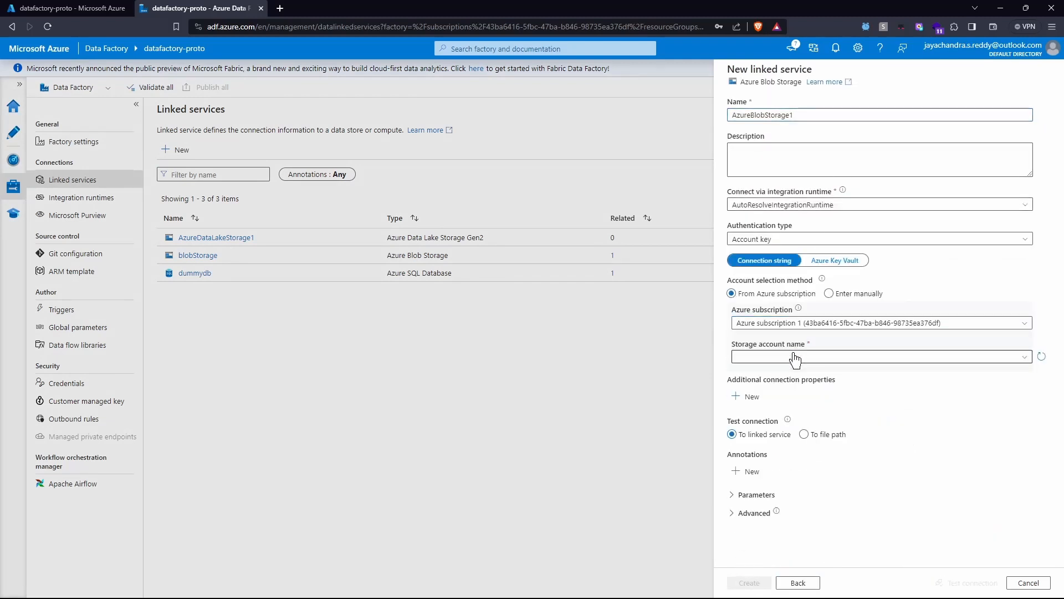
pyautogui.click(796, 357)
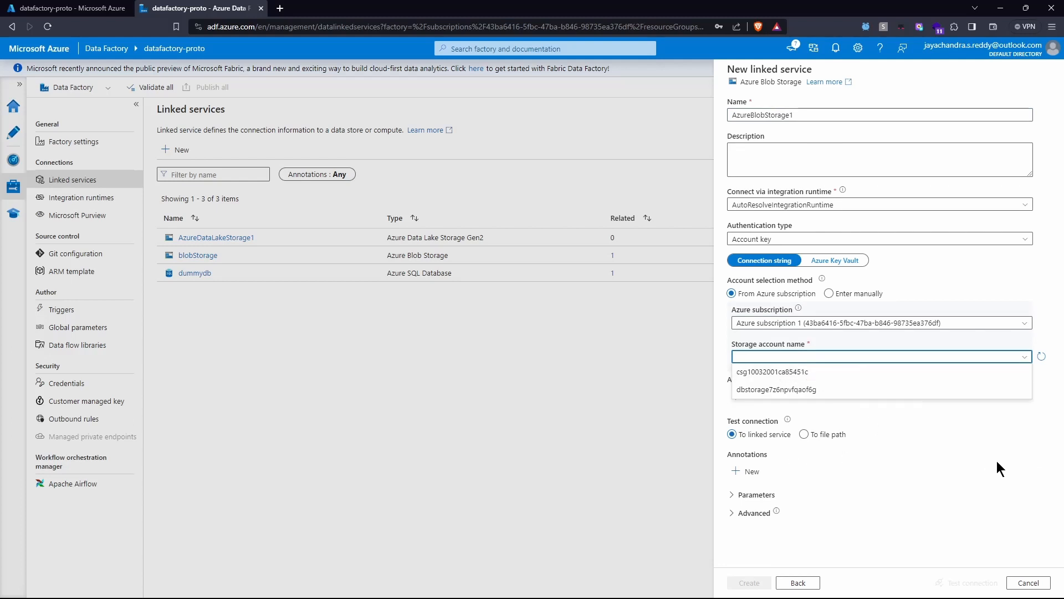
pyautogui.click(1041, 584)
pyautogui.click(497, 355)
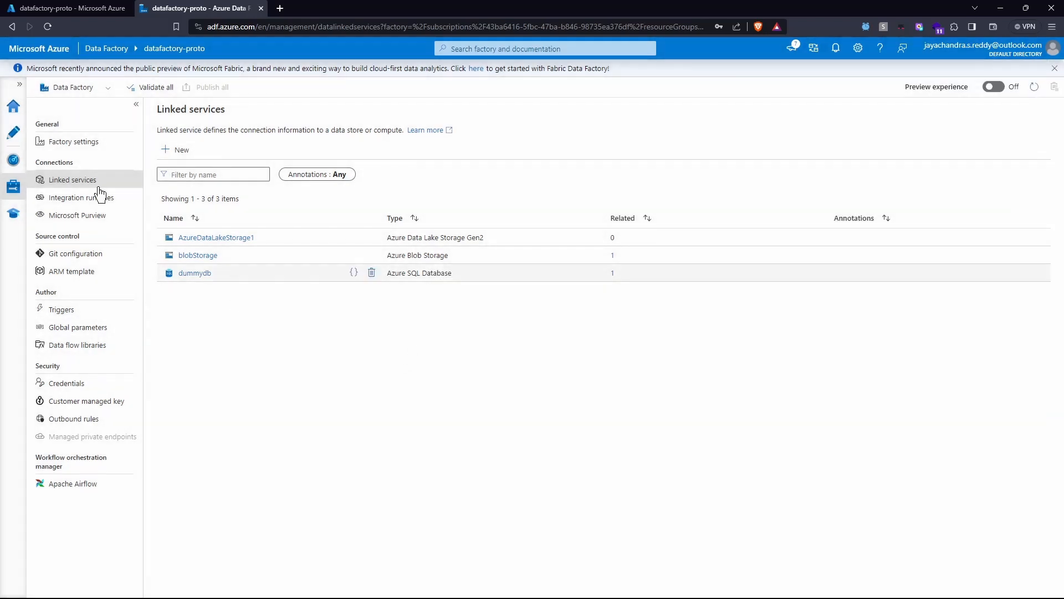
# Create a new pipeline in datafactory-proto's authoring area and name it dummy_load.
pyautogui.click(12, 139)
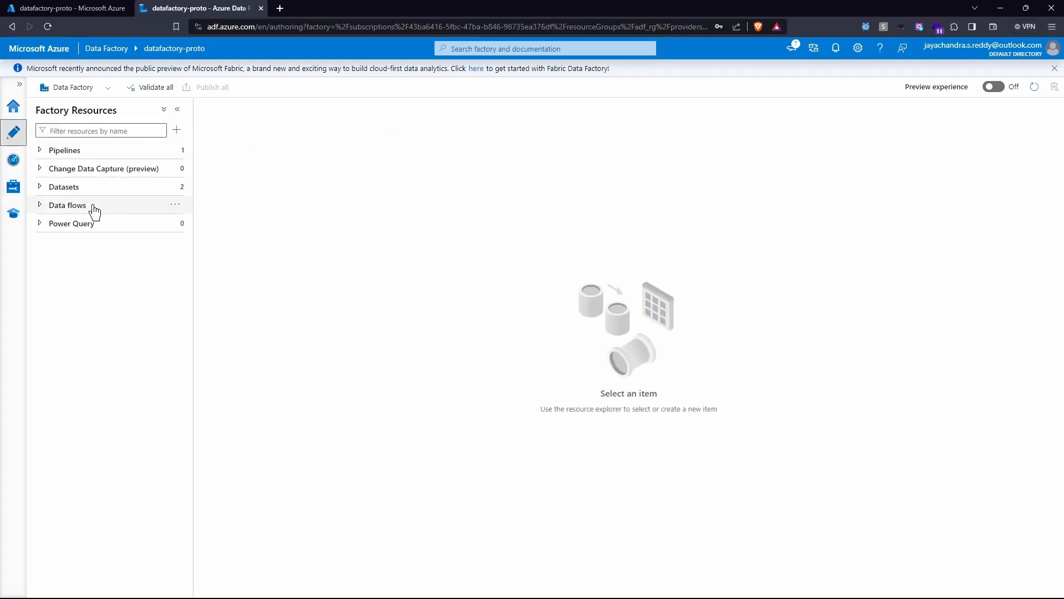
pyautogui.click(39, 155)
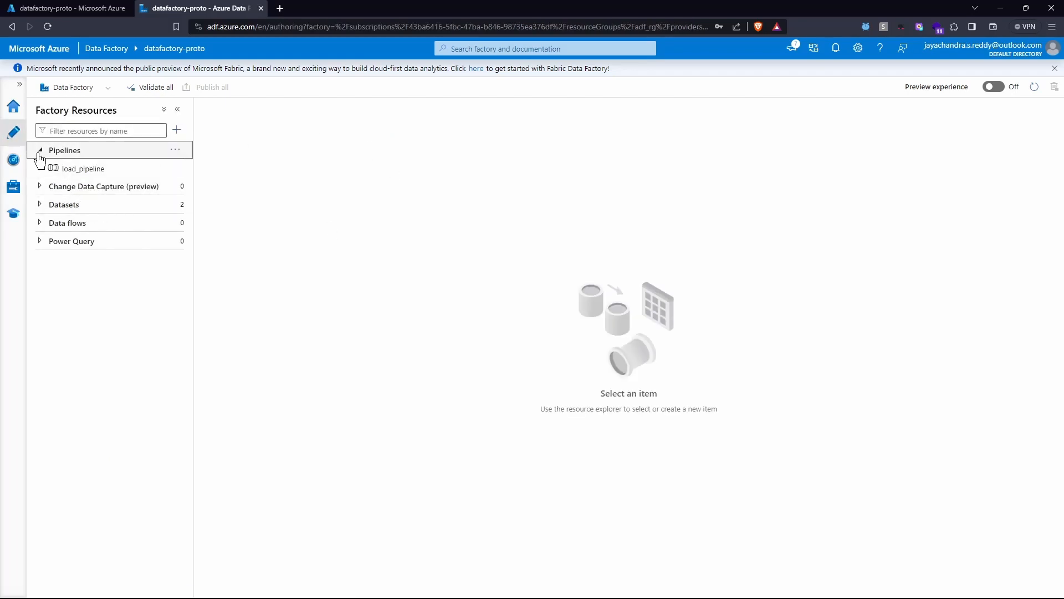
pyautogui.click(174, 152)
pyautogui.click(213, 173)
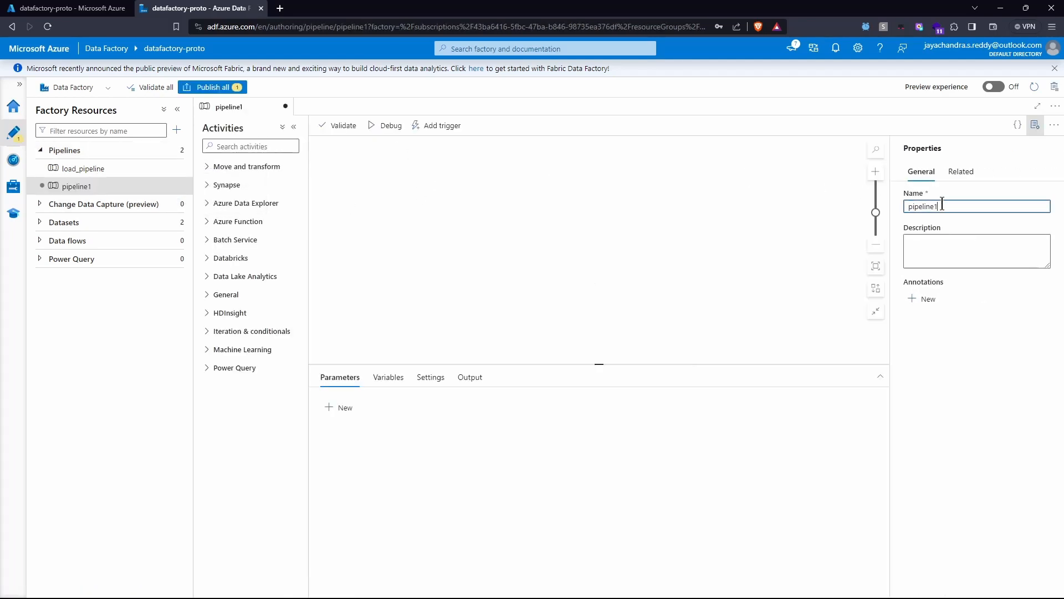
pyautogui.write('dummy_load')
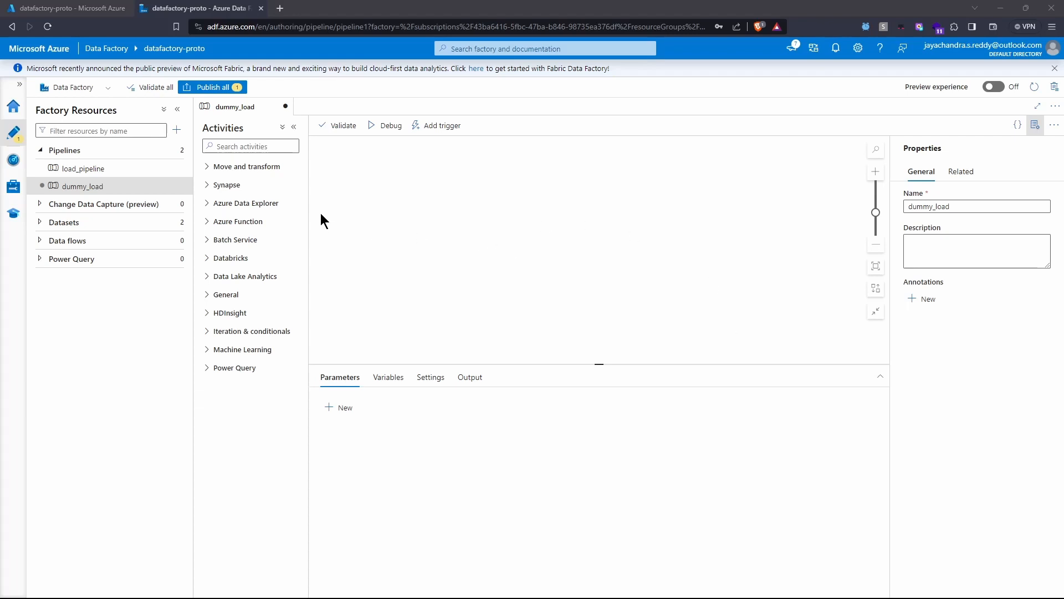
pyautogui.click(207, 166)
pyautogui.click(208, 166)
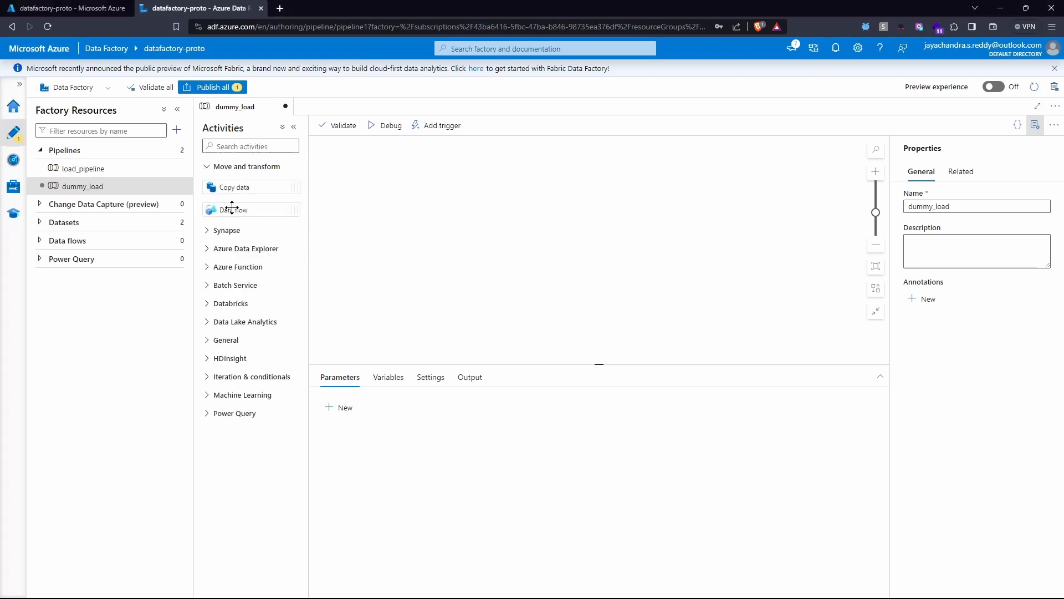
pyautogui.click(207, 230)
pyautogui.click(210, 229)
pyautogui.click(209, 168)
# Add a Lookup activity to the dummy_load pipeline canvas and name it Config_lookup.
pyautogui.click(209, 295)
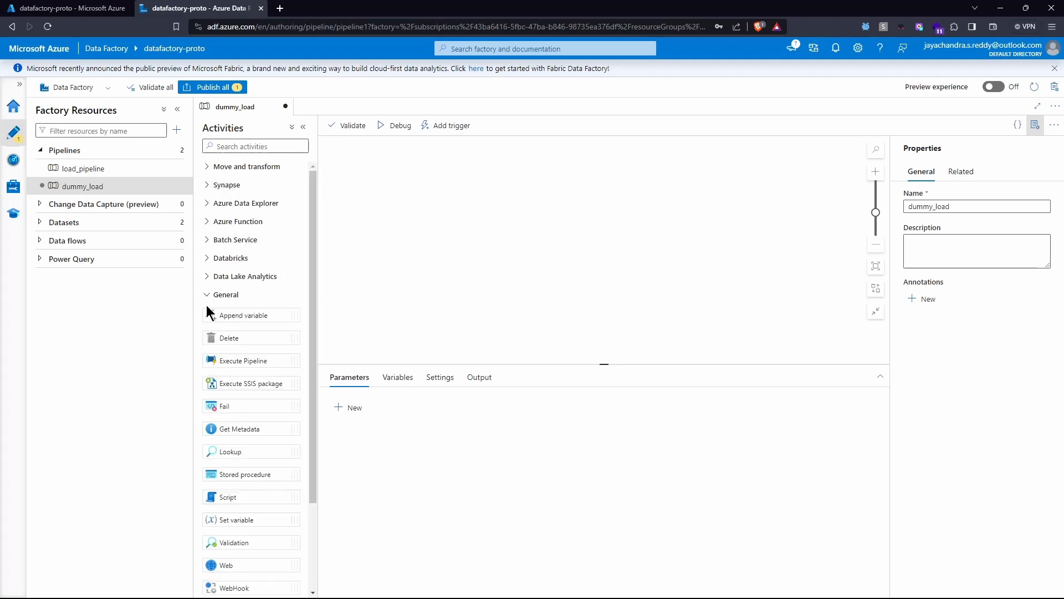
pyautogui.moveTo(232, 451); pyautogui.dragTo(469, 223)
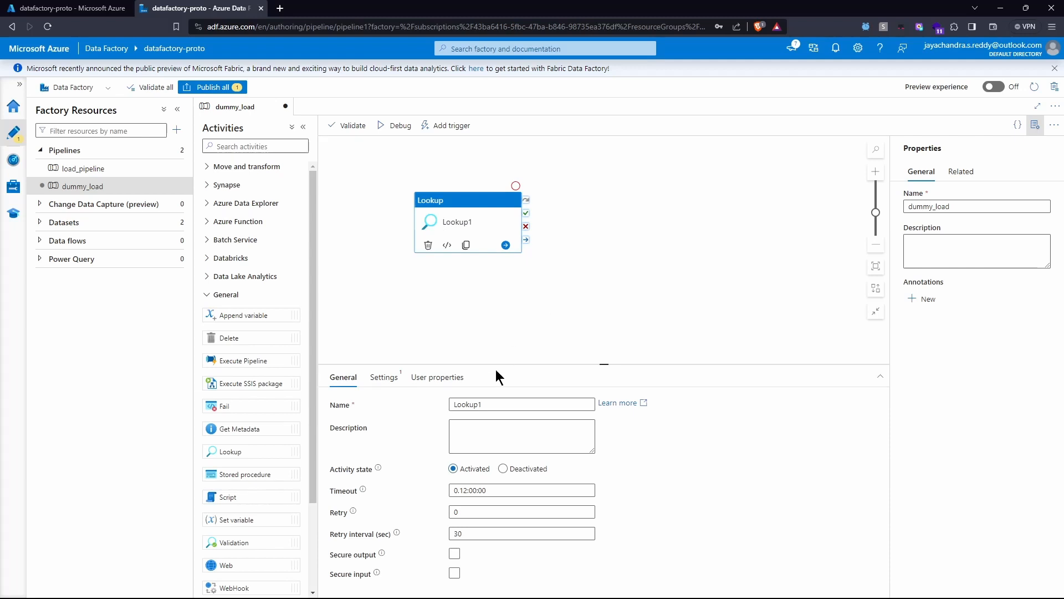
pyautogui.click(491, 404)
pyautogui.doubleClick(491, 404)
pyautogui.write('Config_l')
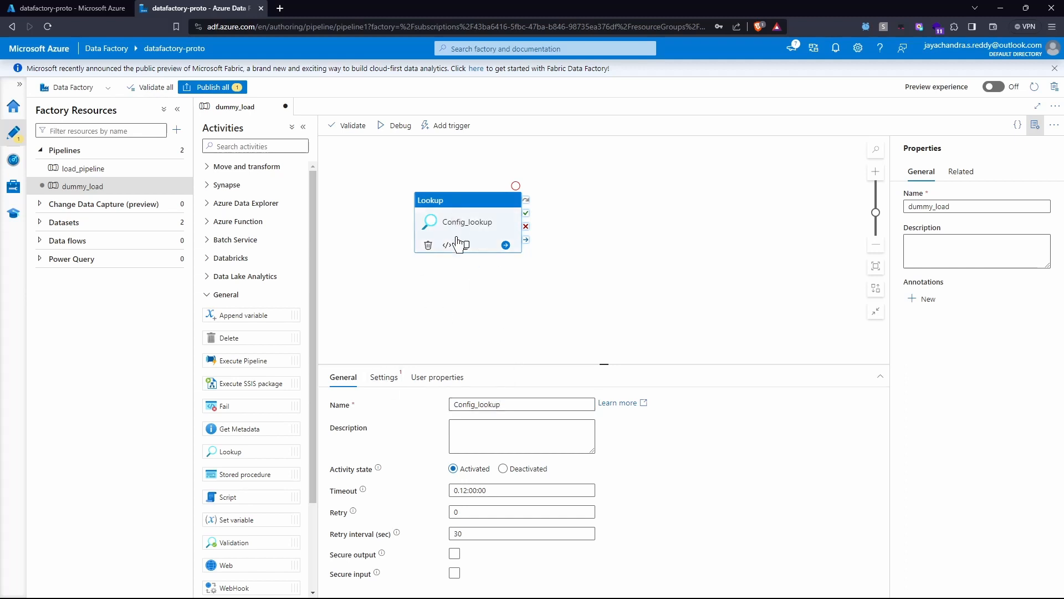
# Set Config_lookup's source dataset to AzureSqlTable1 and make it read through a query instead of the table.
pyautogui.click(394, 378)
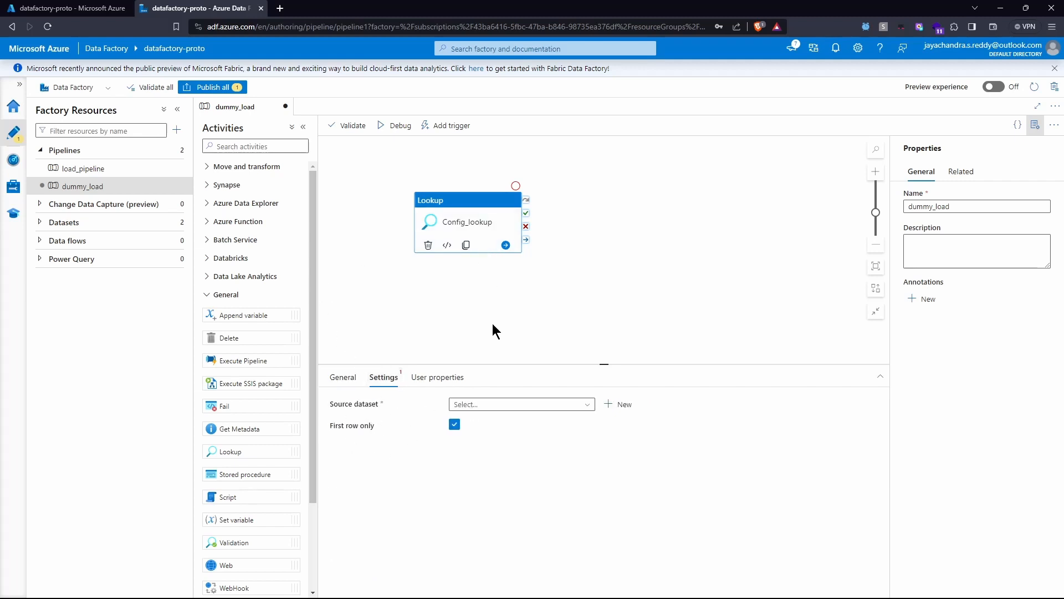
pyautogui.click(507, 407)
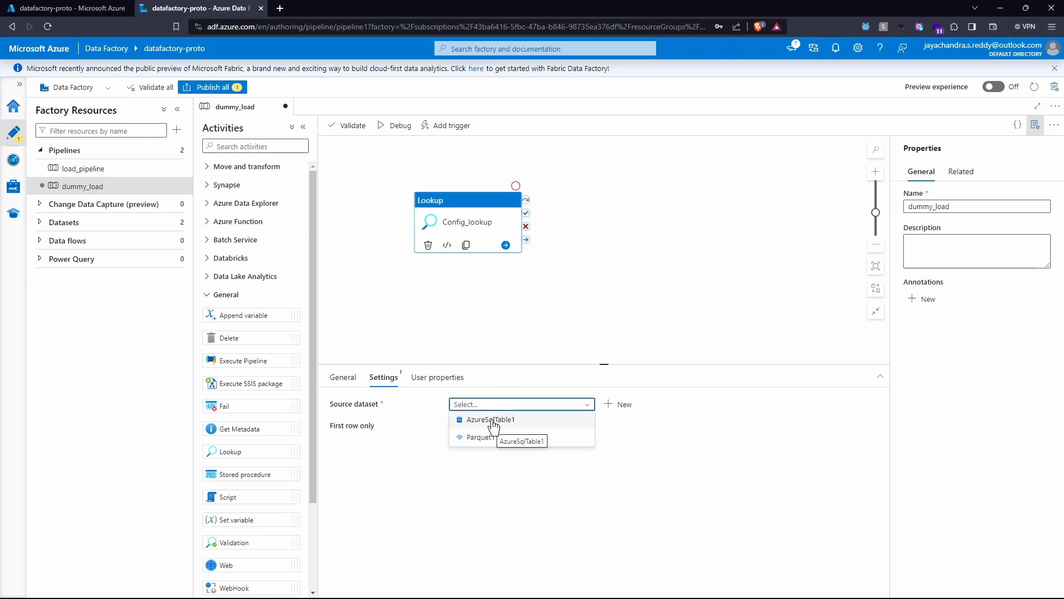
pyautogui.click(491, 420)
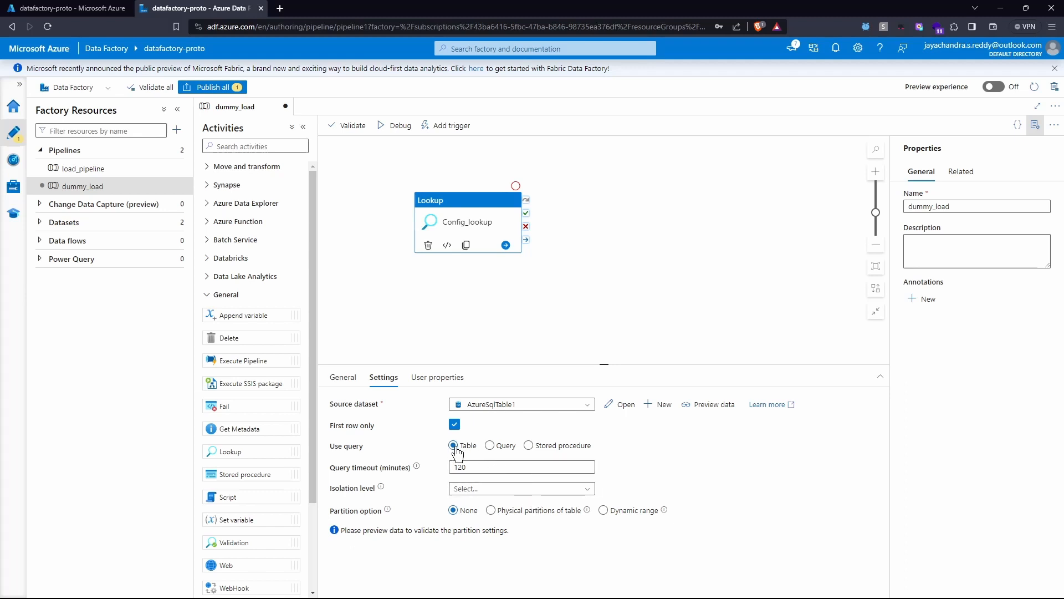
pyautogui.click(491, 446)
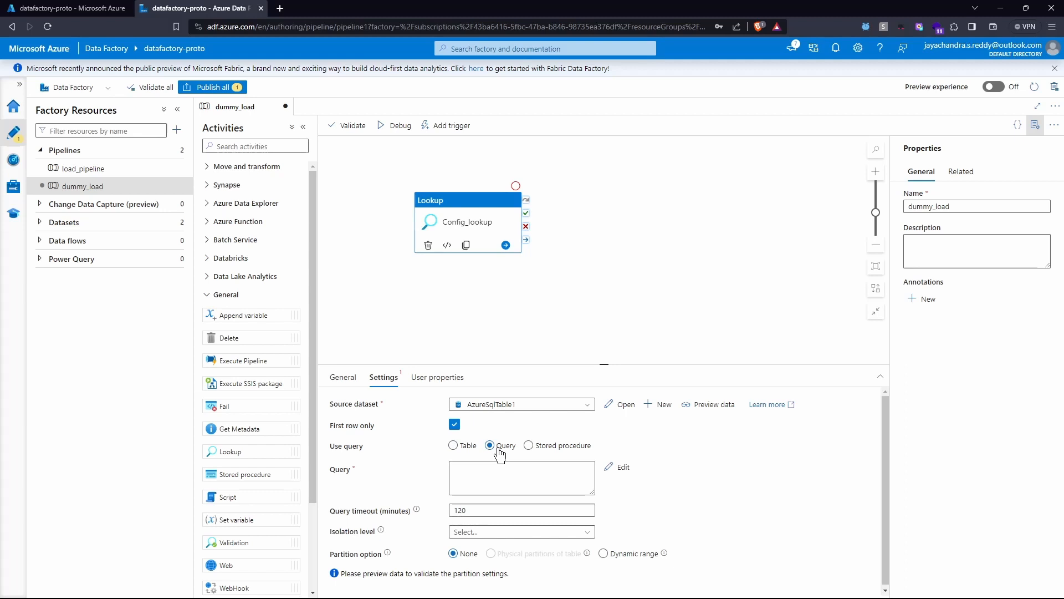
# Try the query SELECT * FROM table_name as Config_lookup's dynamic content, clear it, cancel the expression and deselect the activity.
pyautogui.click(501, 477)
pyautogui.click(500, 502)
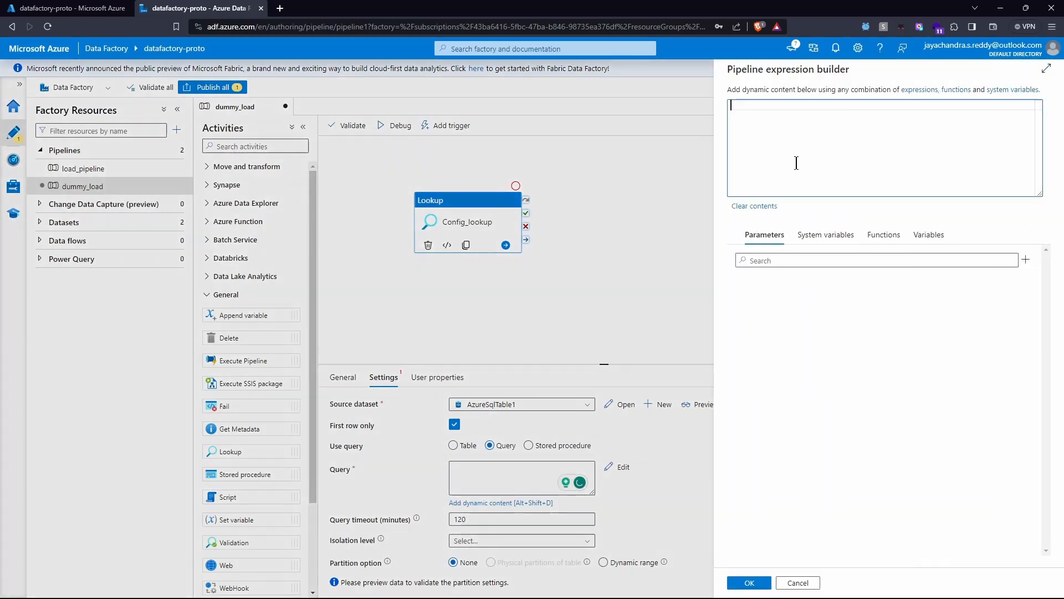
pyautogui.write('SELECT')
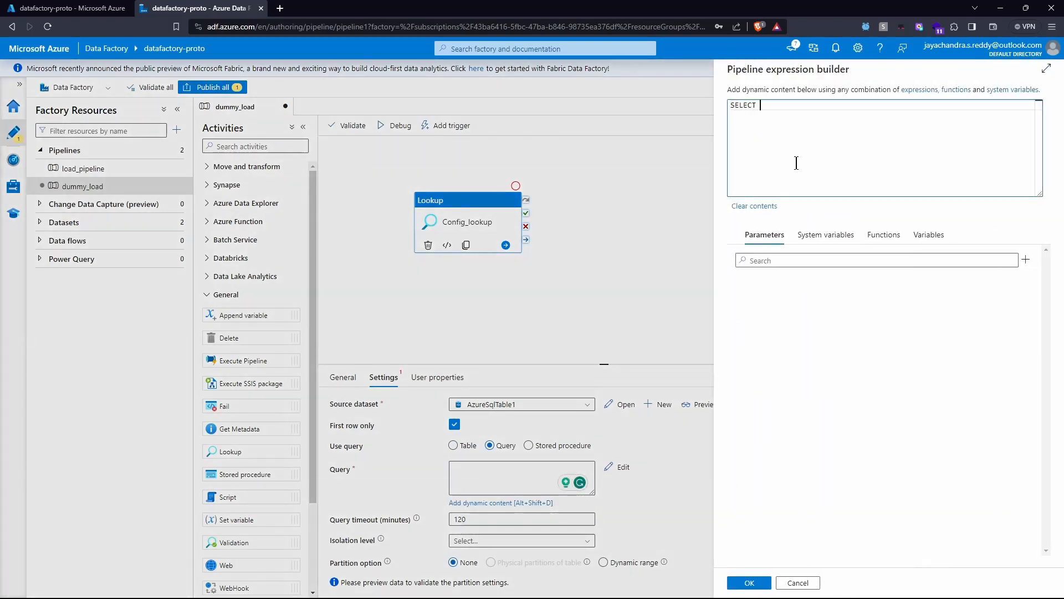
pyautogui.write(' * FROM table_name')
pyautogui.hotkey('ctrl', 'a')
pyautogui.press('BackSpace')
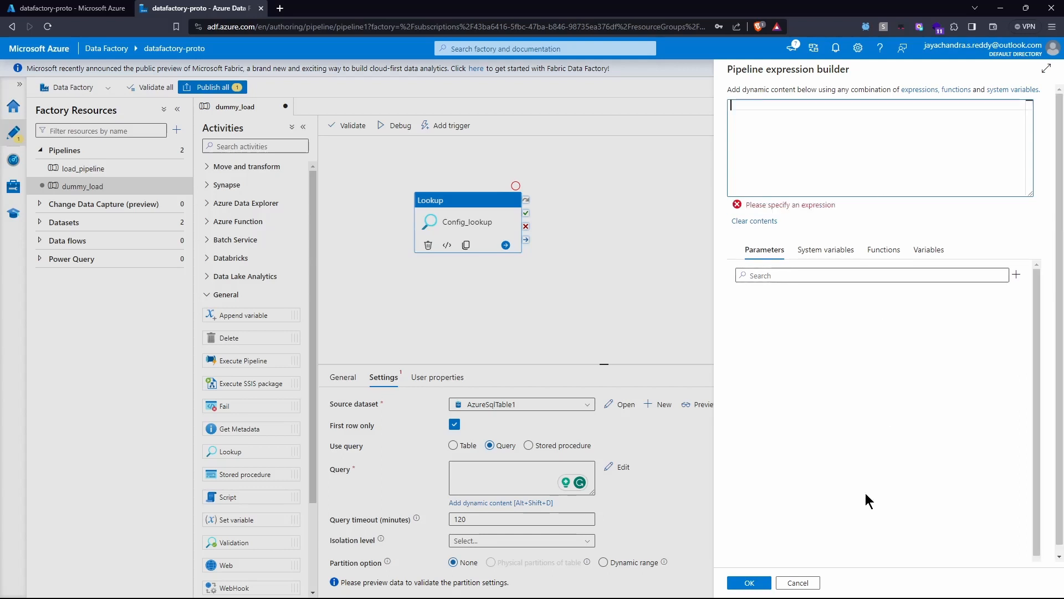
pyautogui.click(804, 582)
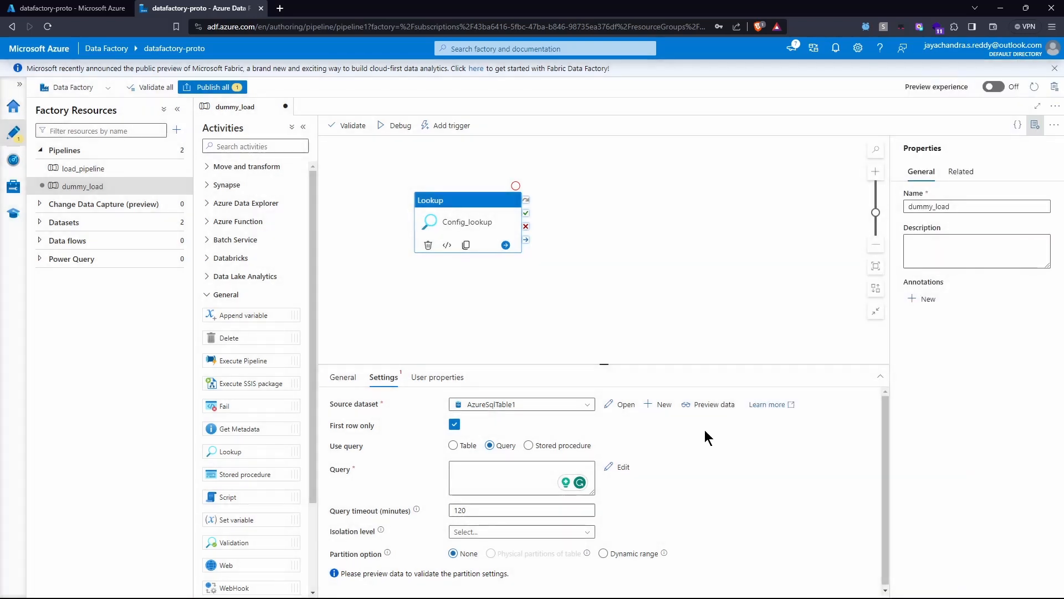
pyautogui.click(633, 271)
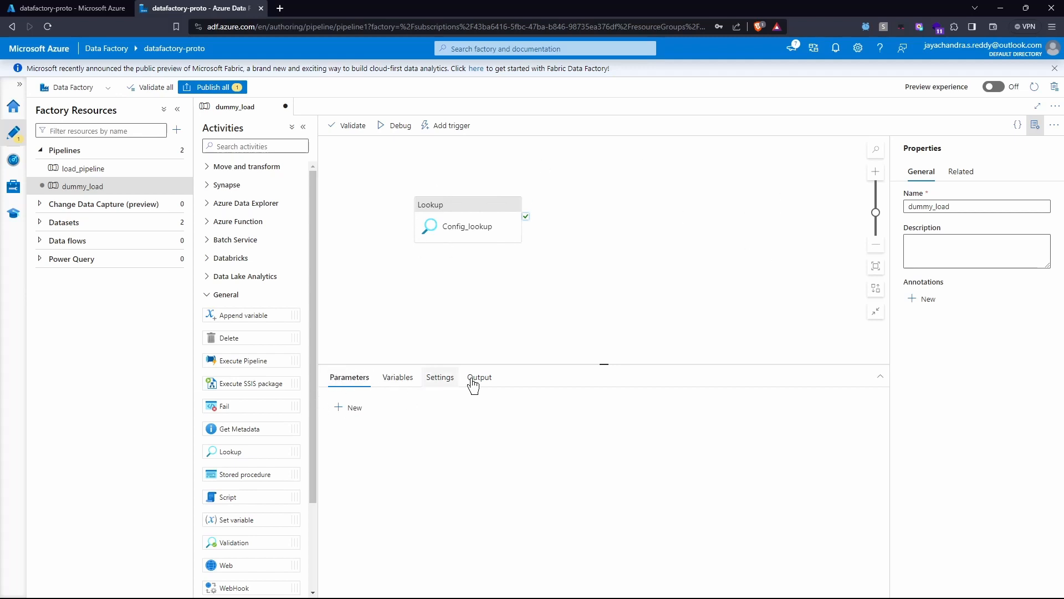
# Add a String variable named config_table_name to the dummy_load pipeline.
pyautogui.click(469, 215)
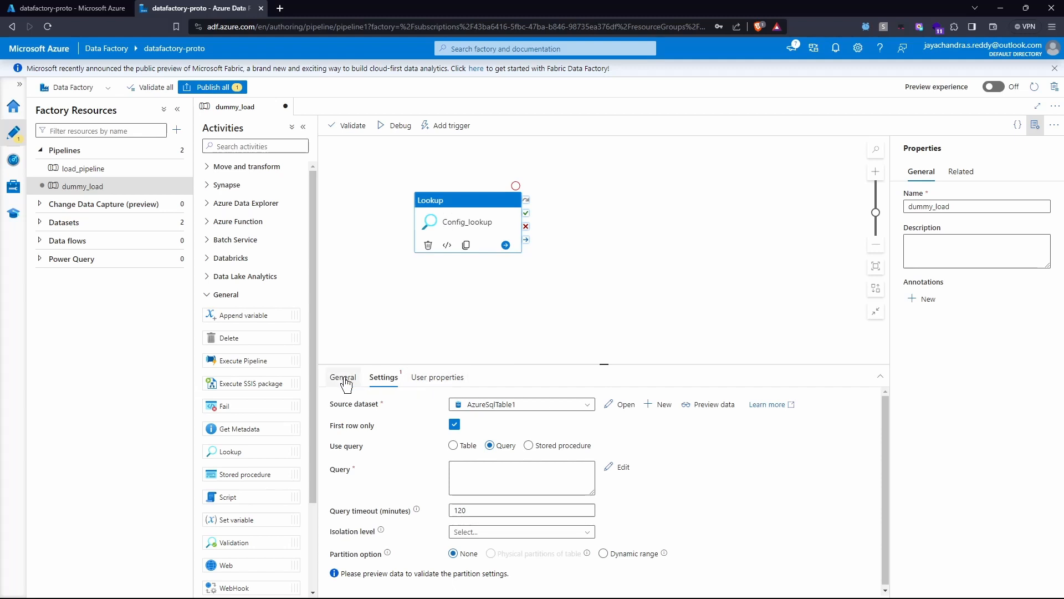
pyautogui.click(617, 227)
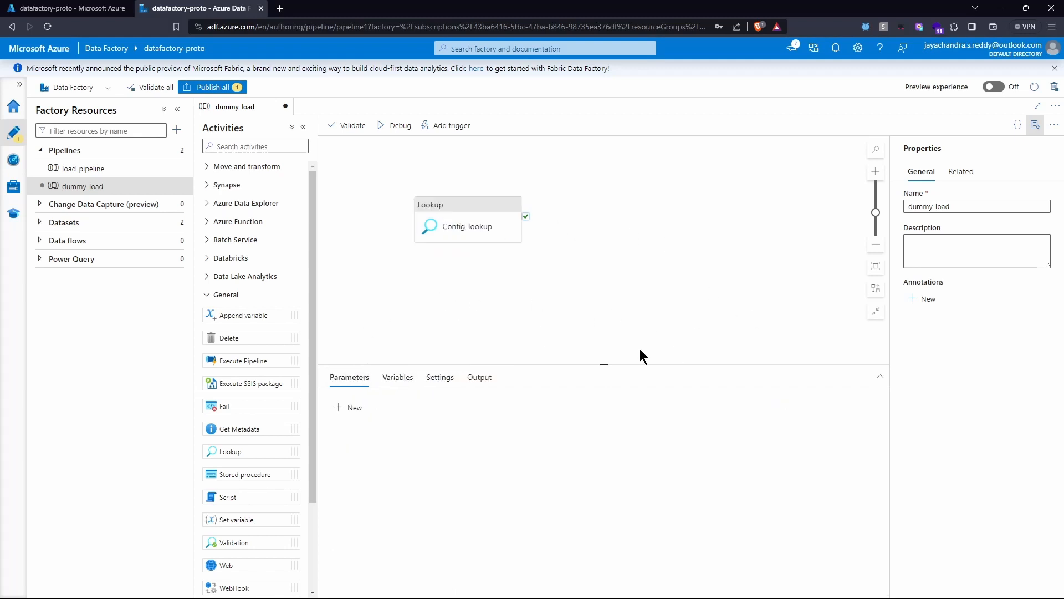
pyautogui.click(396, 383)
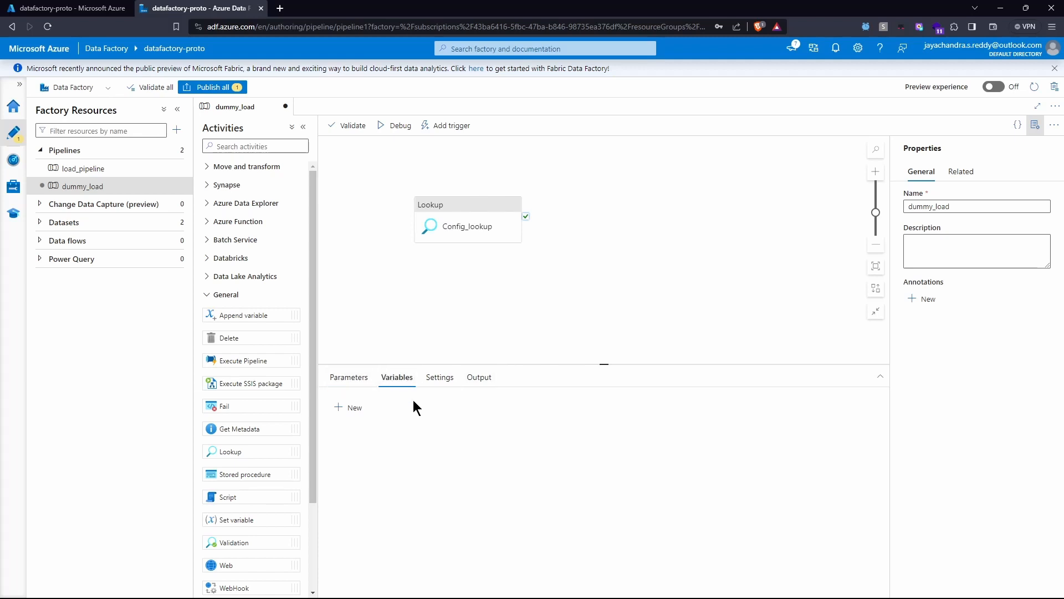
pyautogui.click(355, 413)
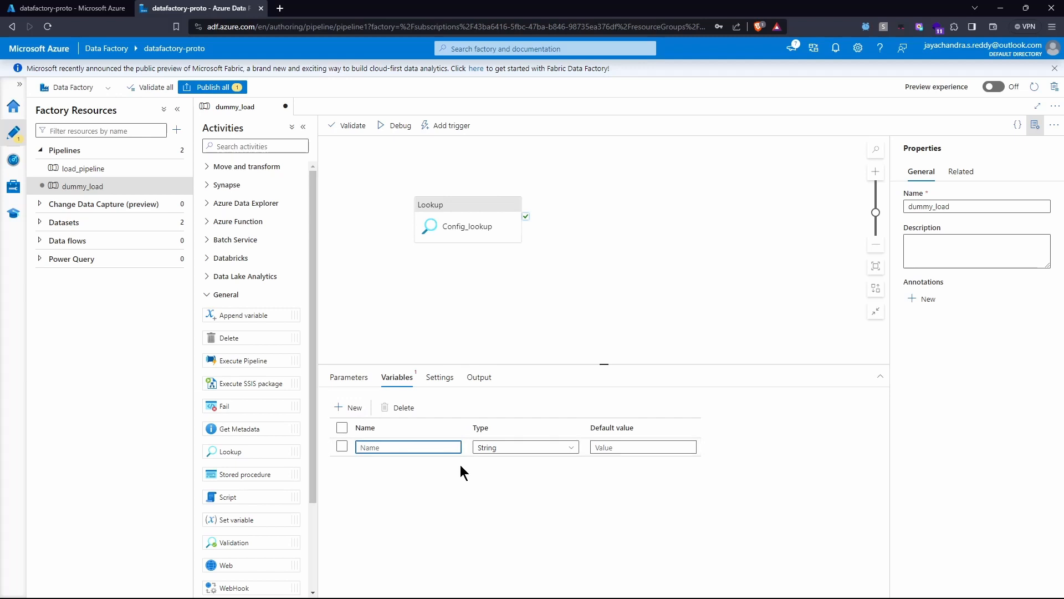
pyautogui.write('config_table_name')
# Set config_table_name's default value to dbo.ADLS_LOAD_CONFIG, copying the table name from the SQL script in SQL Server Management Studio.
pyautogui.click(638, 446)
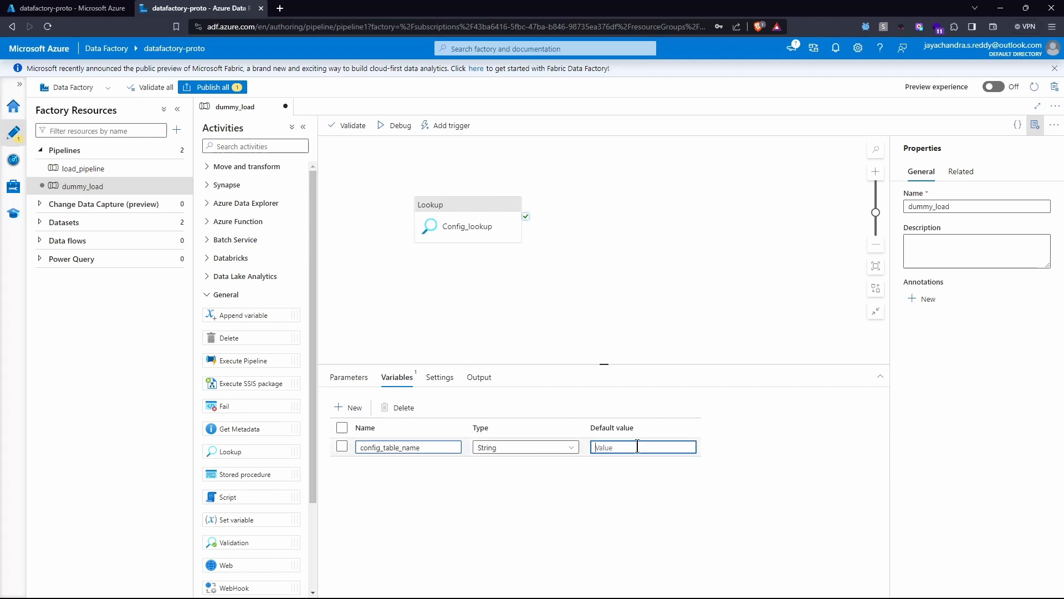
pyautogui.write('dbo.')
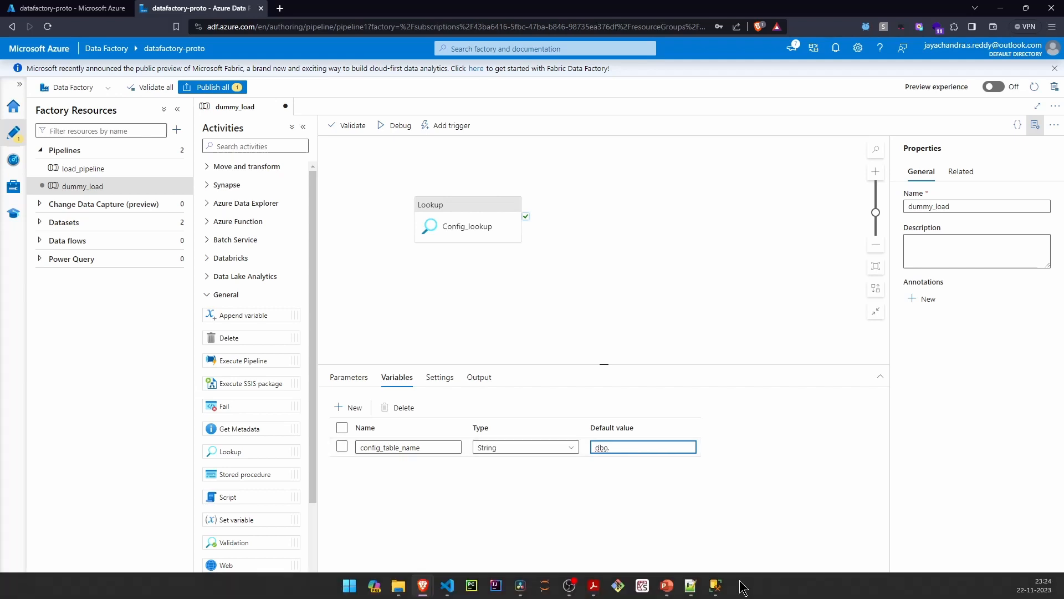
pyautogui.click(715, 588)
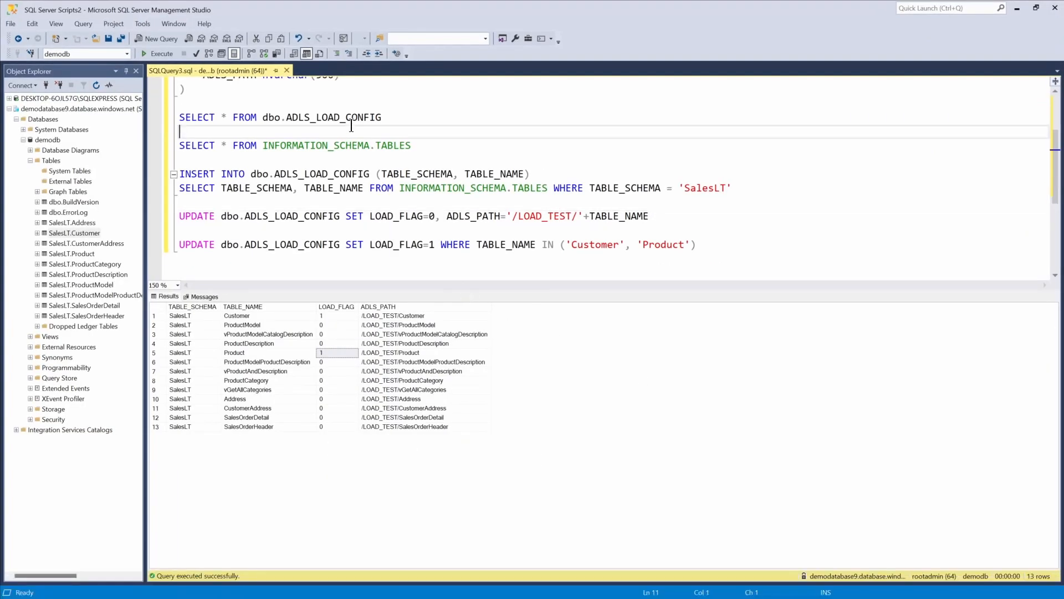
pyautogui.doubleClick(353, 119)
pyautogui.hotkey('ctrl', 'c')
pyautogui.click(1016, 8)
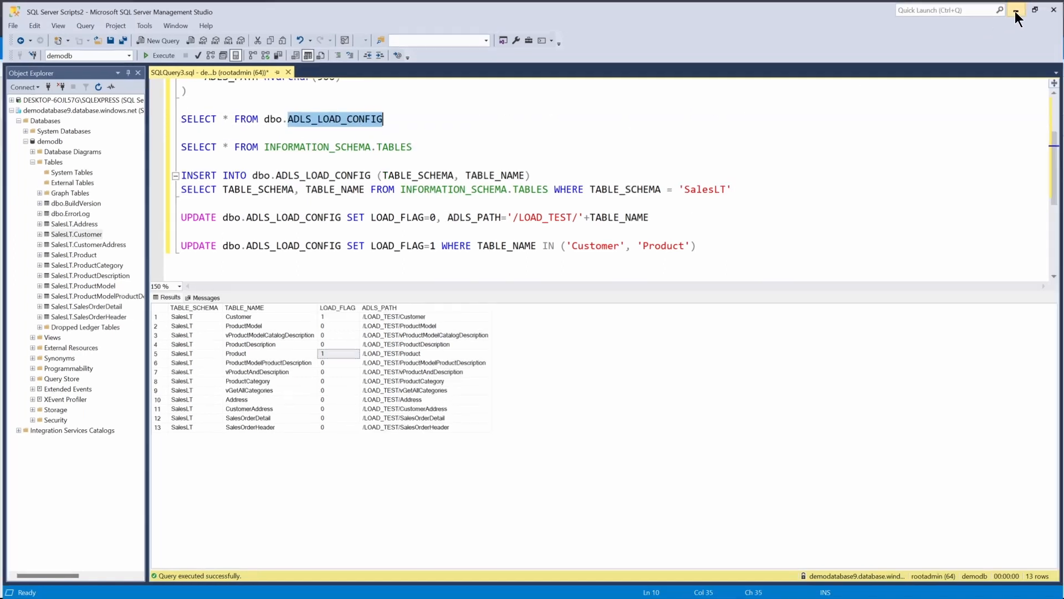
pyautogui.hotkey('ctrl', 'v')
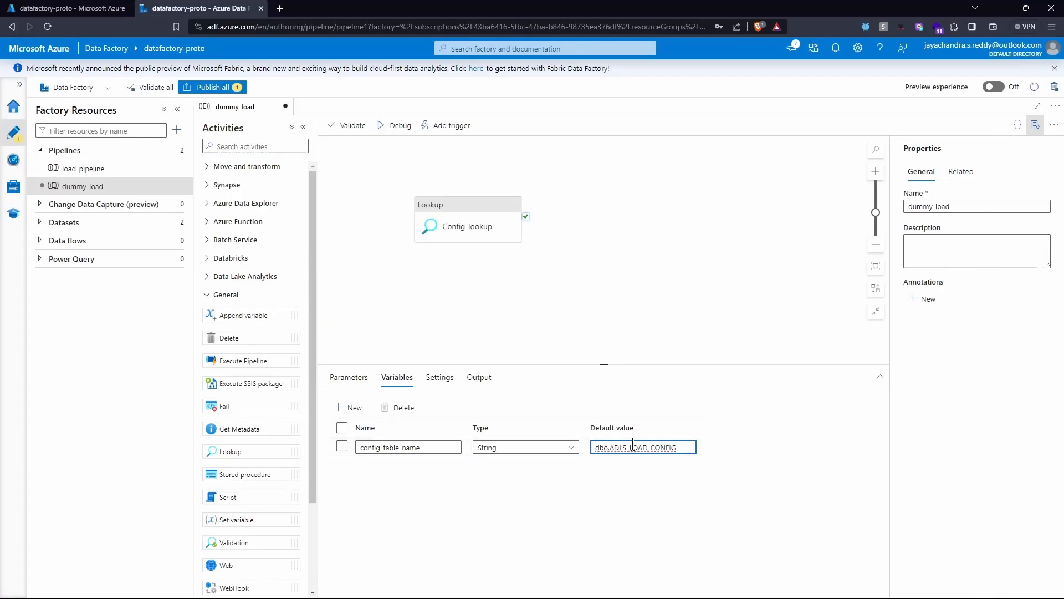
pyautogui.click(560, 509)
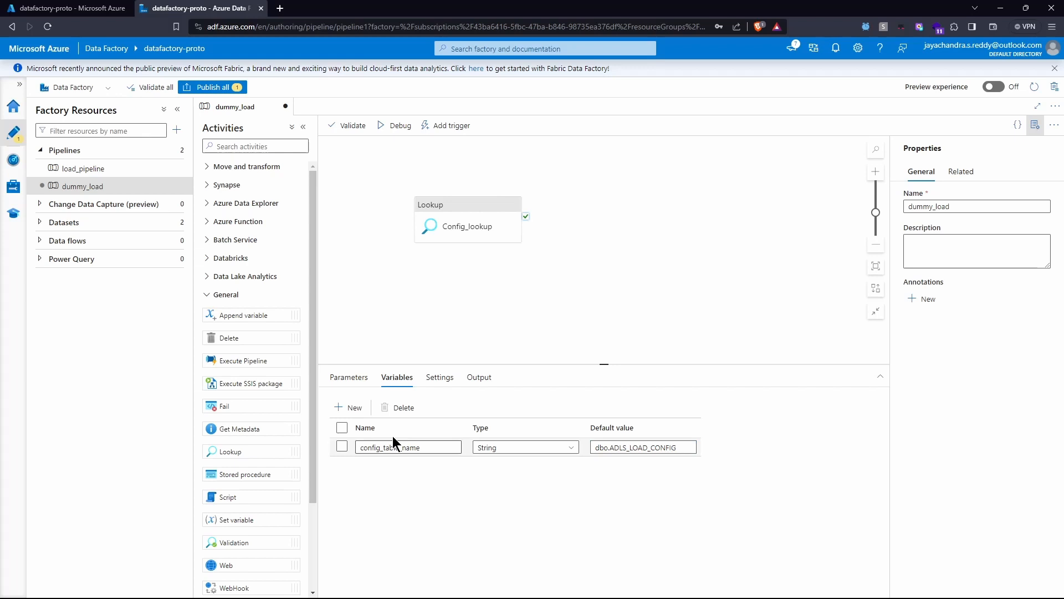
# Add a second String pipeline variable named load_flag with the default value 1.
pyautogui.click(349, 407)
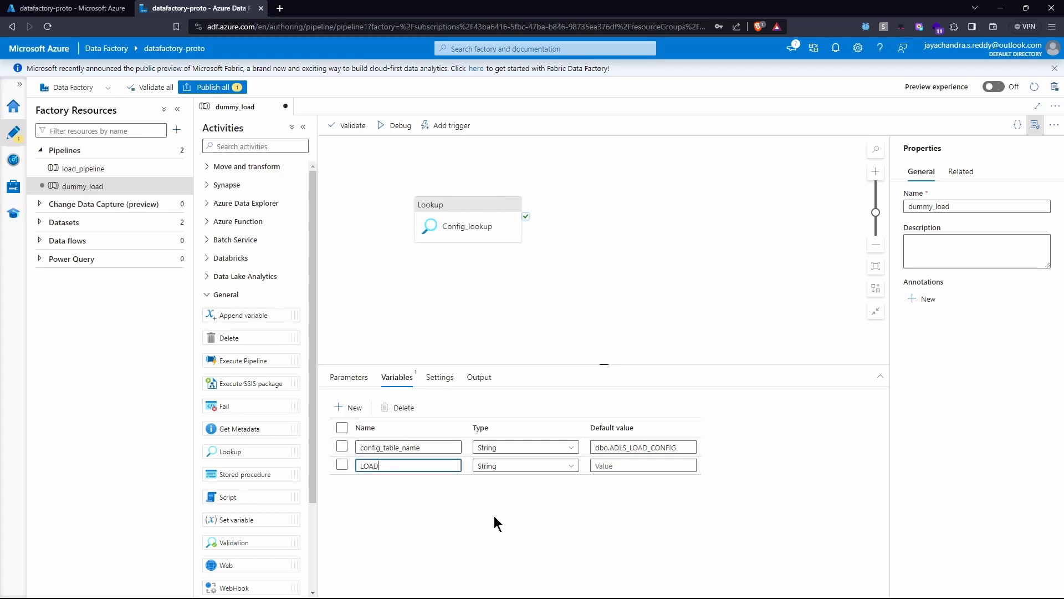
pyautogui.write('load_flag-')
pyautogui.press('BackSpace')
pyautogui.write('_')
pyautogui.click(615, 466)
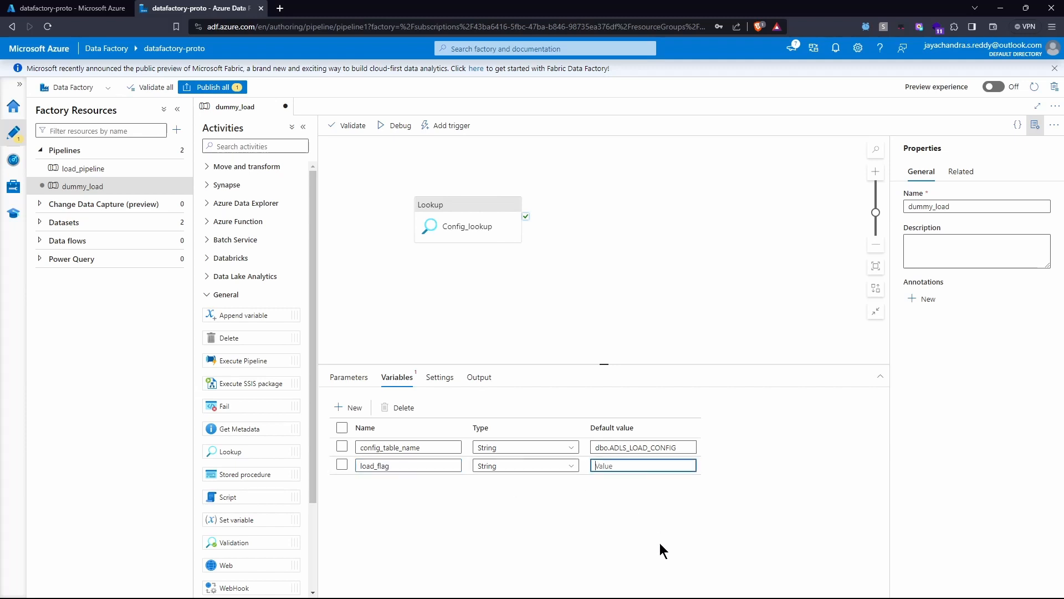
pyautogui.write('1')
pyautogui.click(558, 524)
# Start a dynamic content expression for Config_lookup's query and insert the concat string function.
pyautogui.click(471, 213)
pyautogui.click(494, 474)
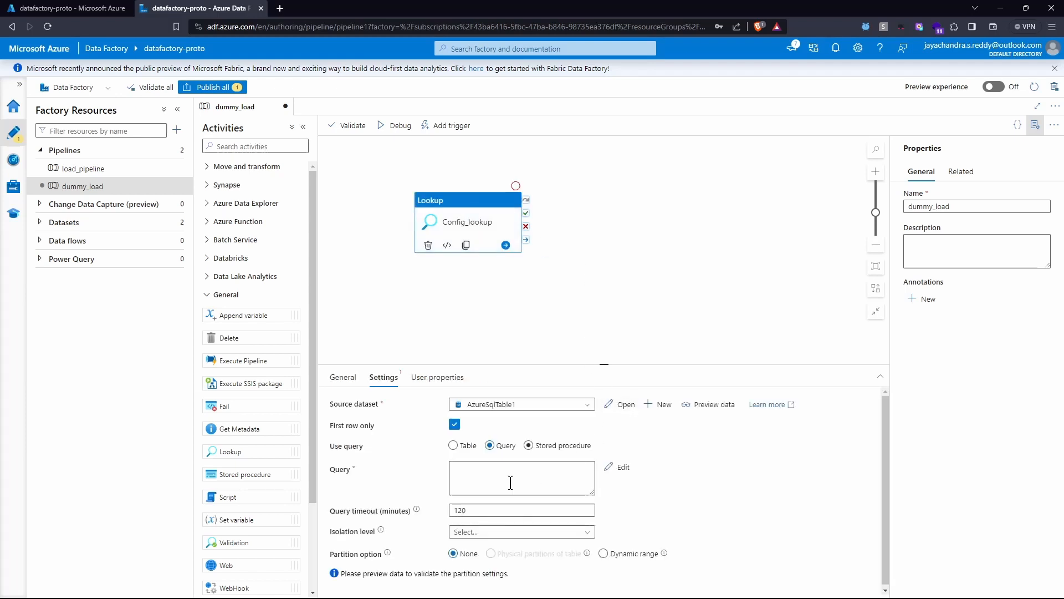
pyautogui.click(490, 503)
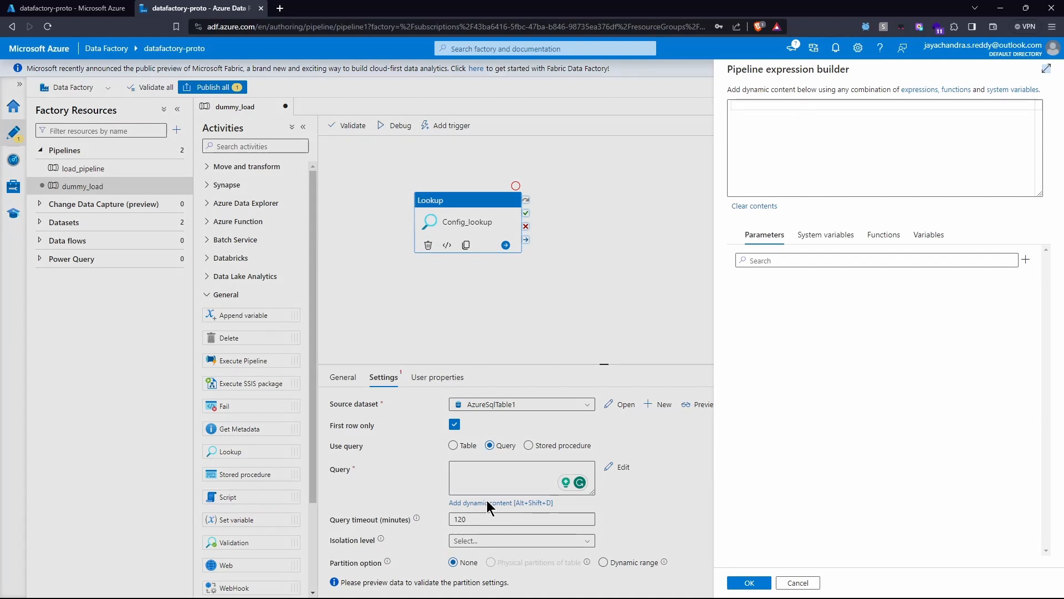
pyautogui.click(898, 247)
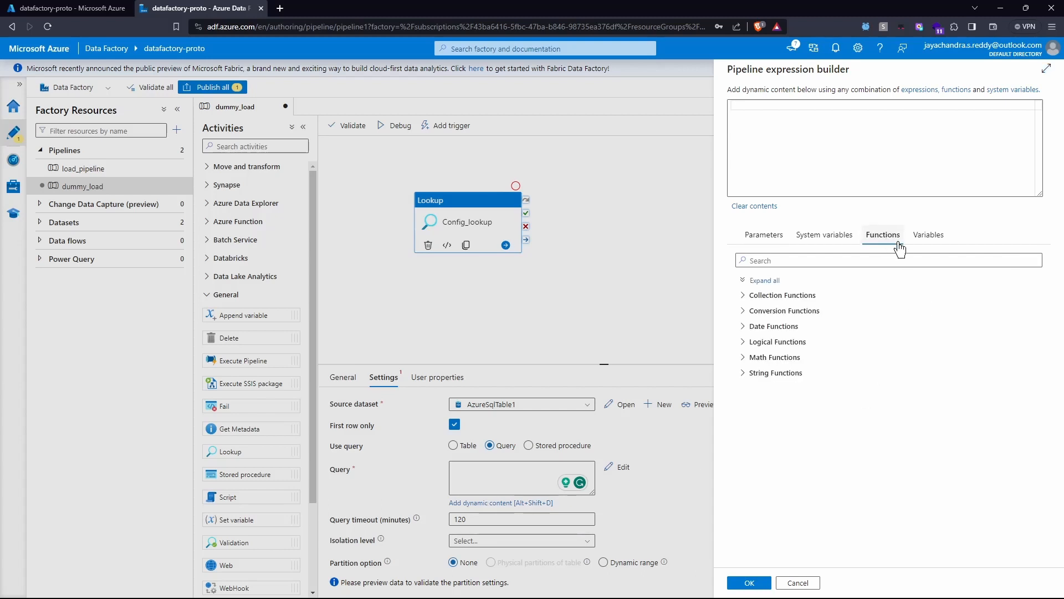
pyautogui.click(743, 375)
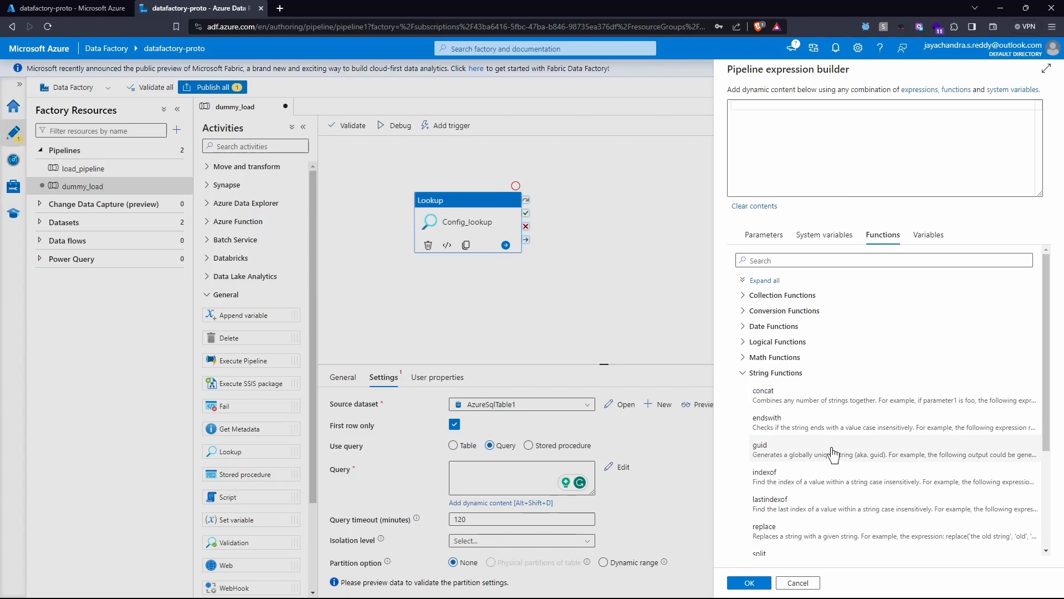
pyautogui.scroll(-3, 843, 406)
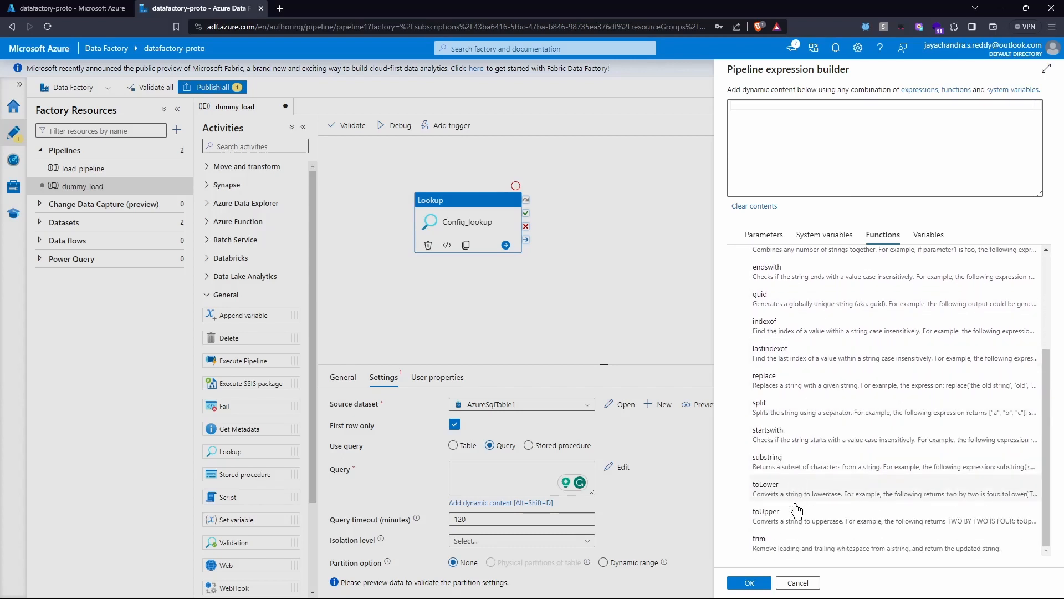
pyautogui.scroll(3, 808, 487)
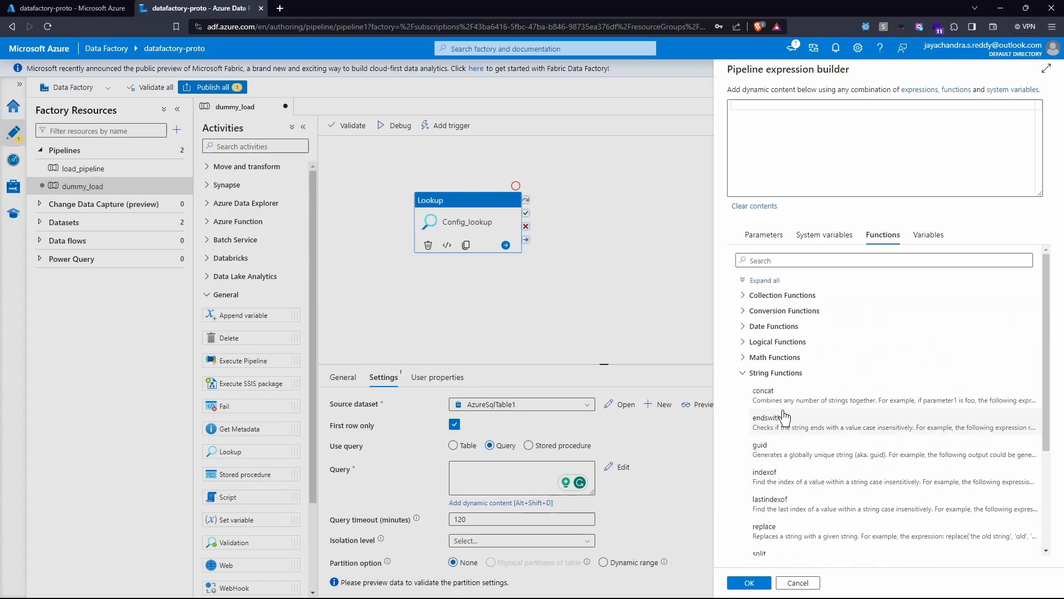
pyautogui.click(779, 409)
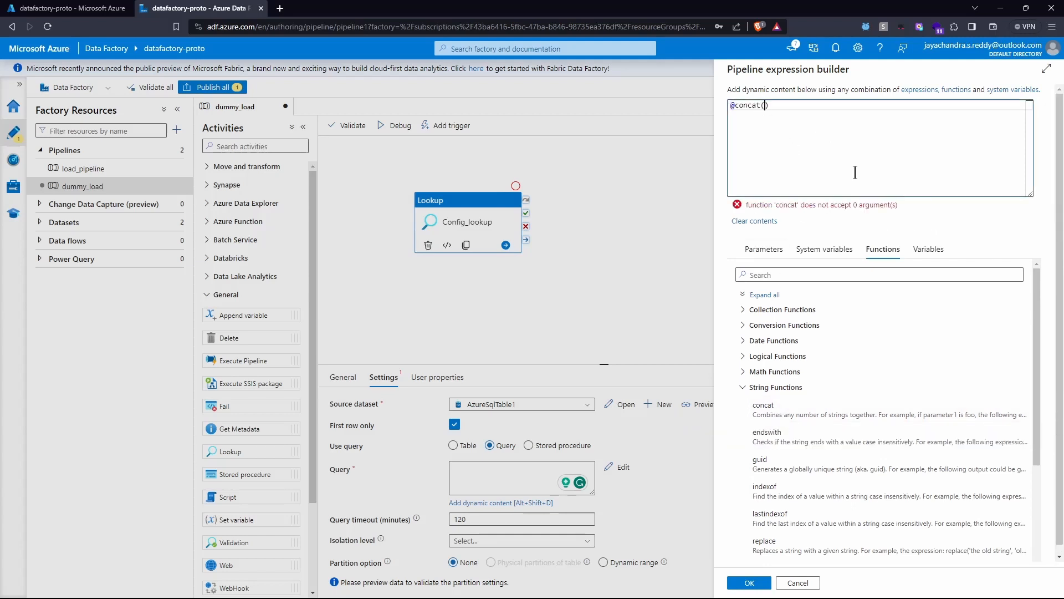
# Fill the concat function with the text "SELECT * FROM " in double quotes, followed by the config_table_name variable.
pyautogui.write('""')
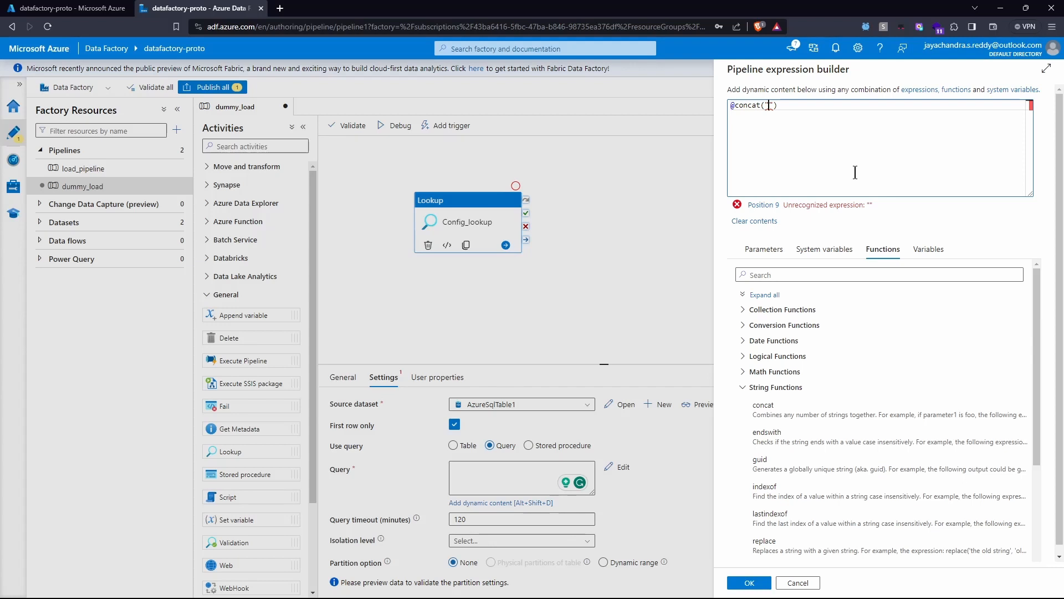
pyautogui.write('SELECT * FROM "')
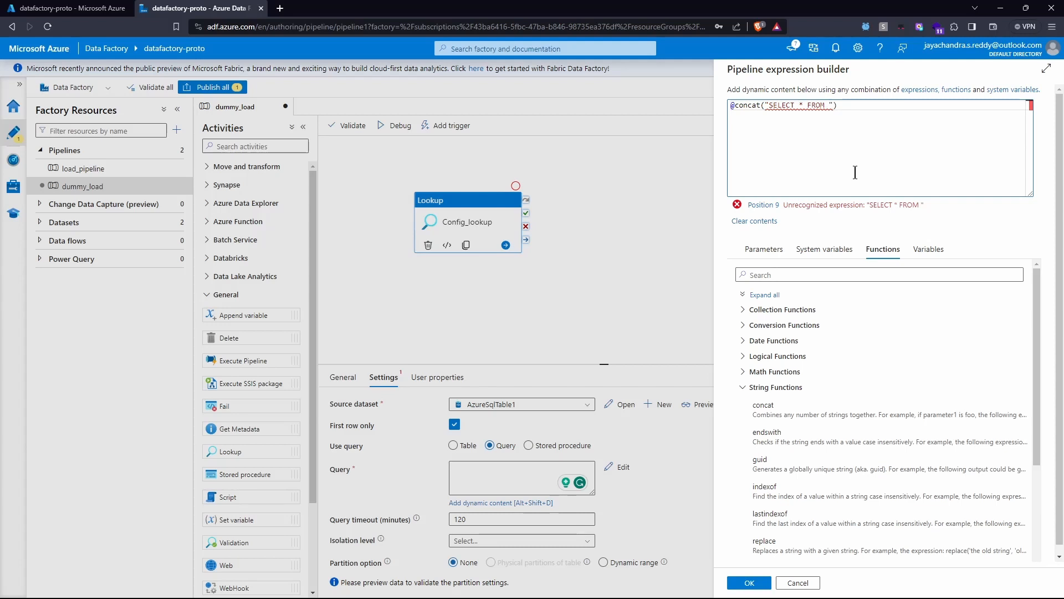
pyautogui.write(',')
pyautogui.click(937, 257)
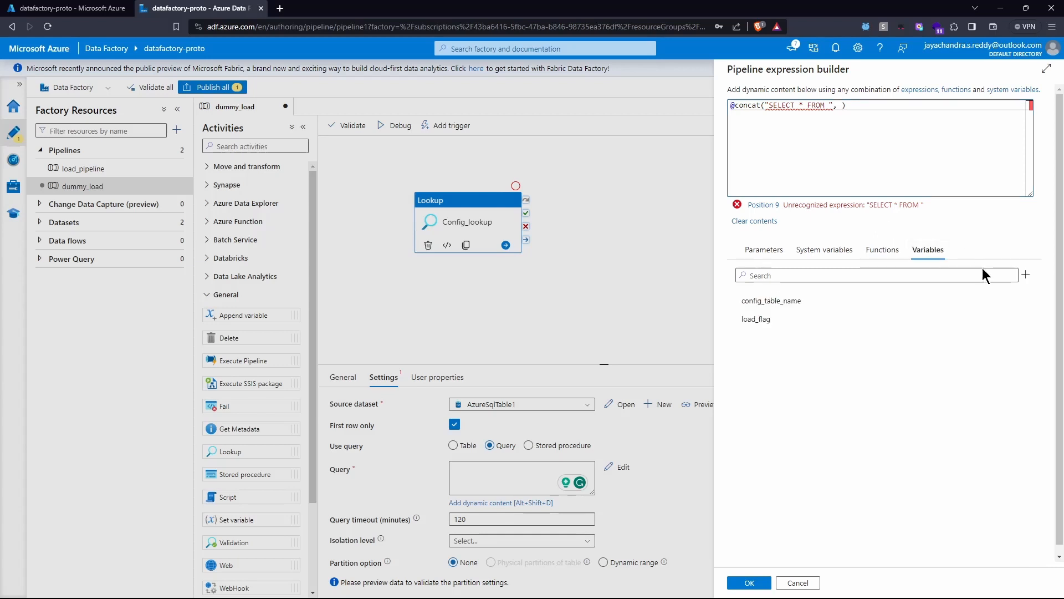
pyautogui.click(772, 309)
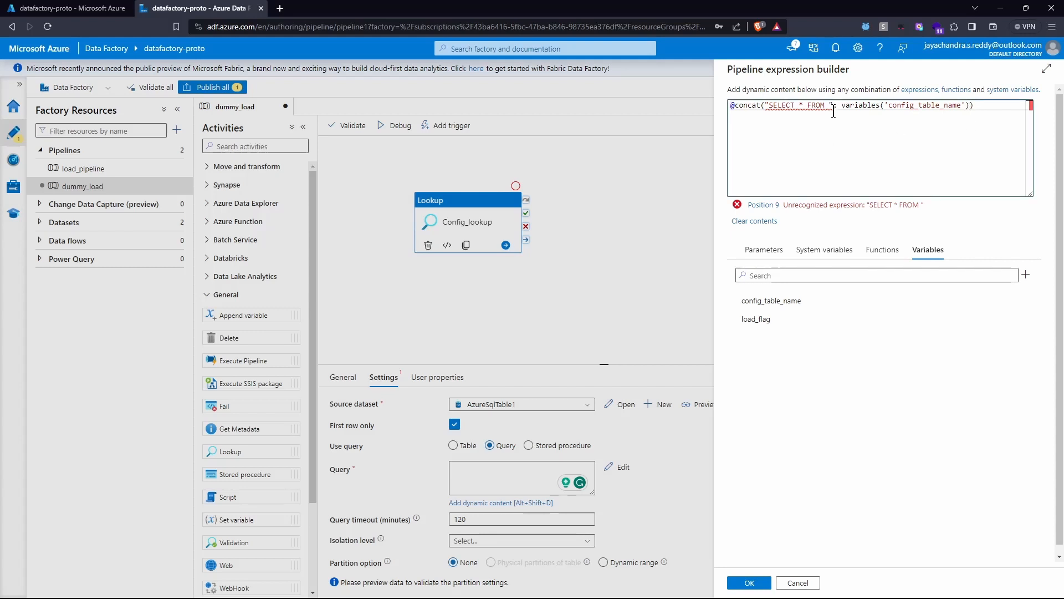
# Replace the double quotes around SELECT * FROM in the concat expression with single quotes.
pyautogui.press('BackSpace')
pyautogui.write("'")
pyautogui.press('Left')
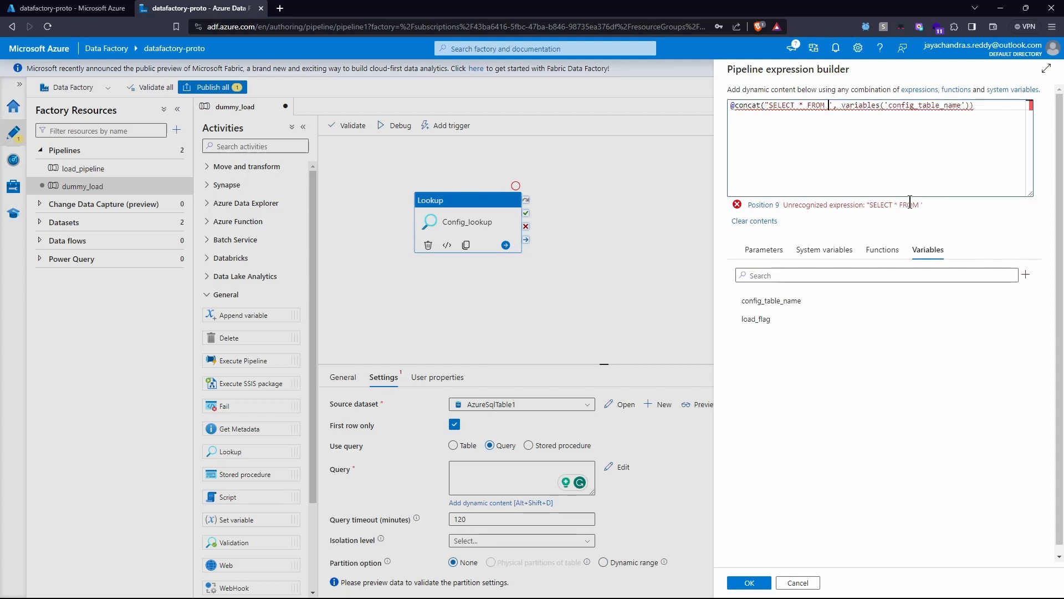
pyautogui.press('BackSpace')
pyautogui.write("')")
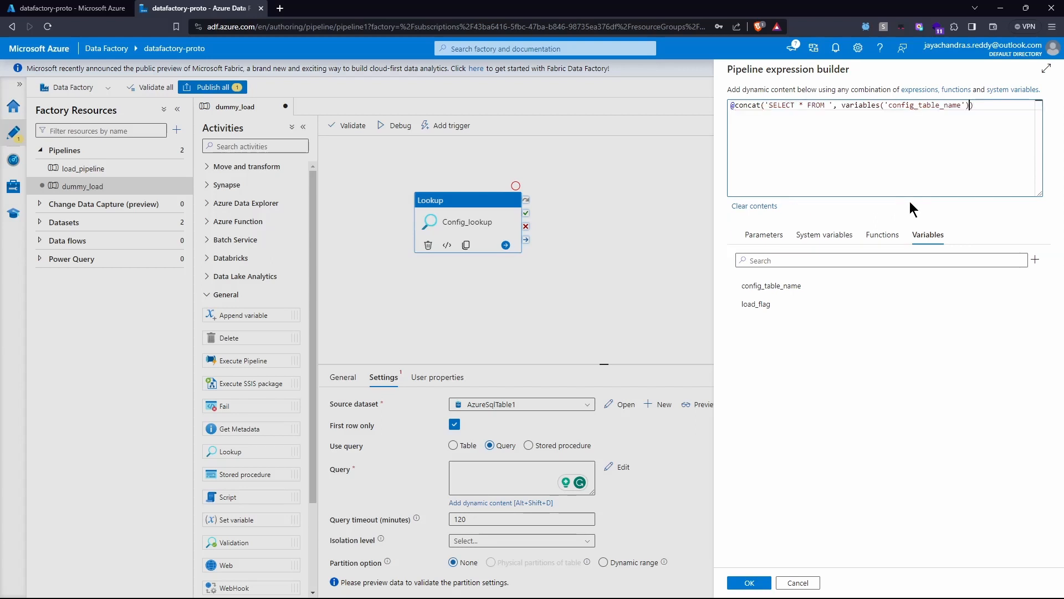
# Append the text ' WHERE LOAD_FLAG=' and the load_flag variable as further arguments of the concat expression.
pyautogui.write(', ')
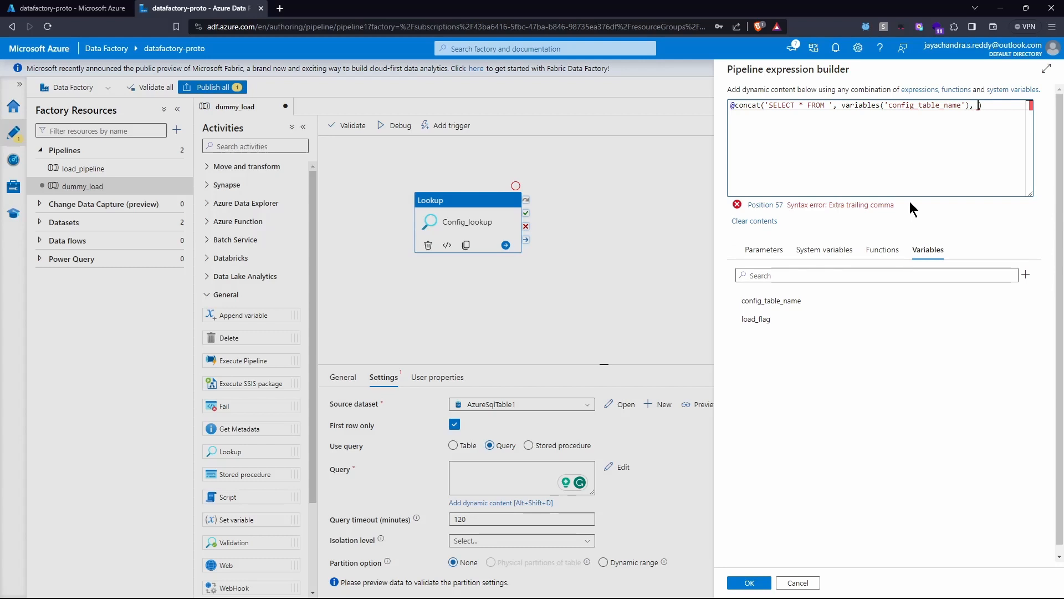
pyautogui.write("'")
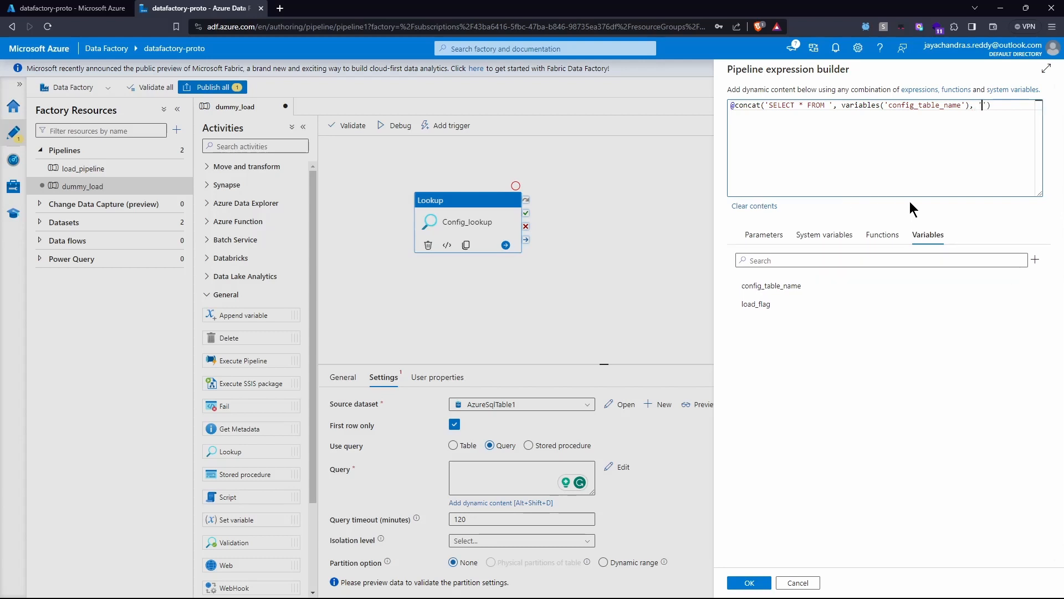
pyautogui.write(' WHERE')
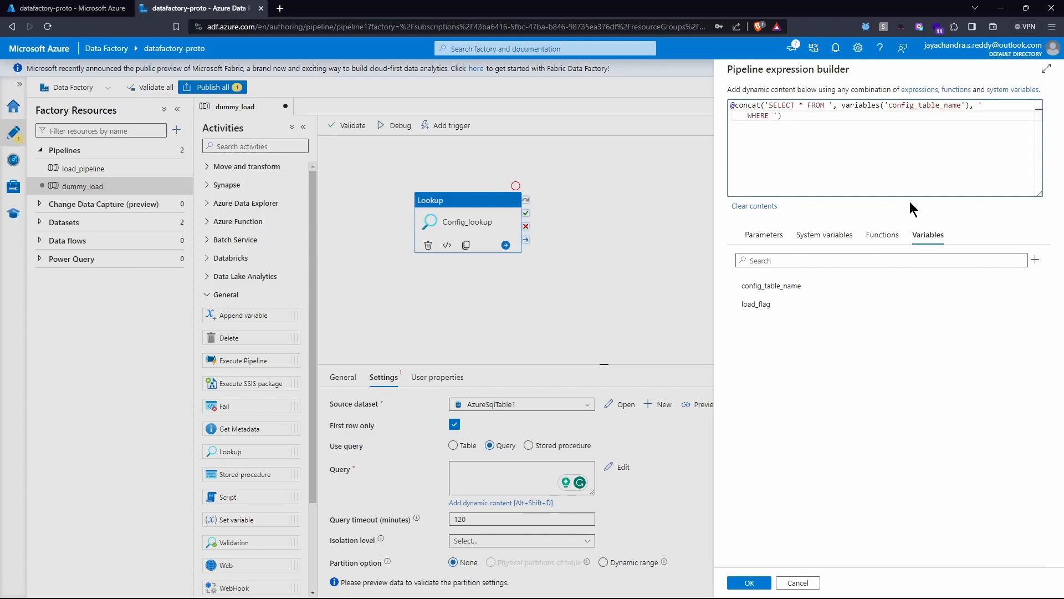
pyautogui.moveTo(764, 594)
pyautogui.click(715, 585)
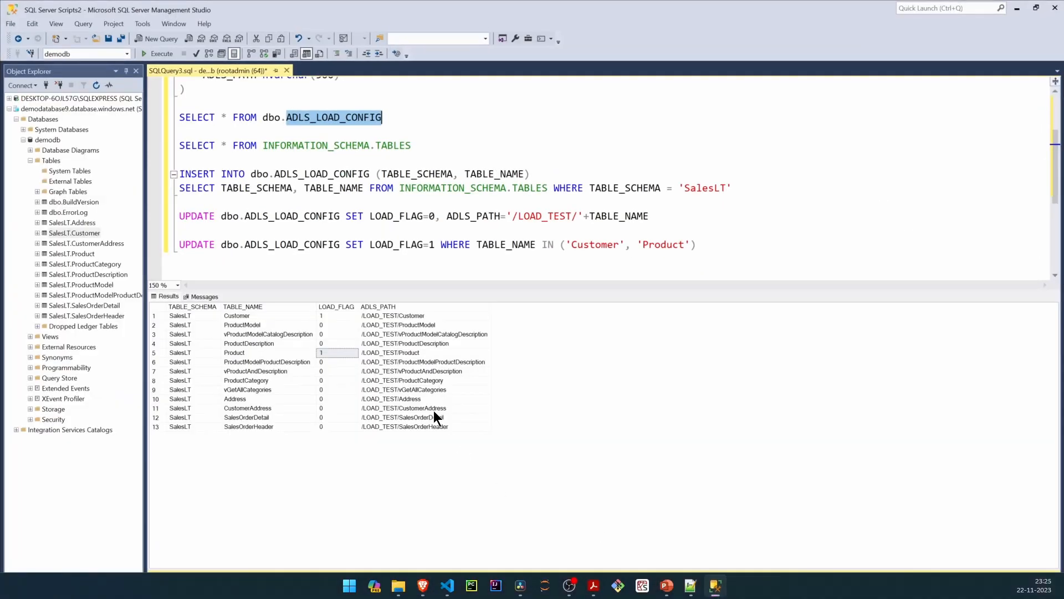
pyautogui.click(1017, 8)
pyautogui.write('LOAD')
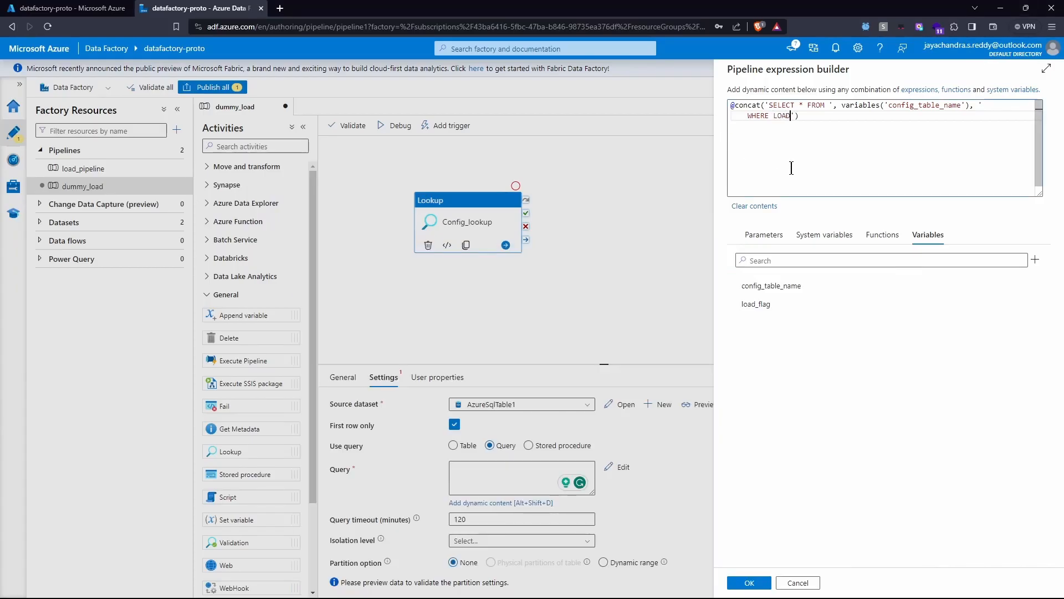
pyautogui.write("_FLAG=',")
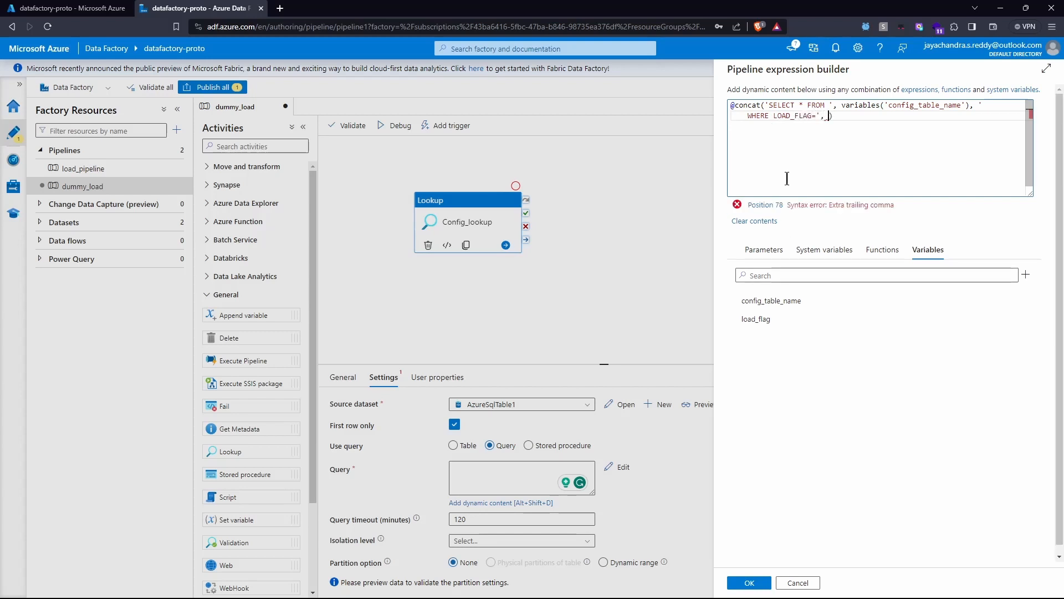
pyautogui.click(756, 319)
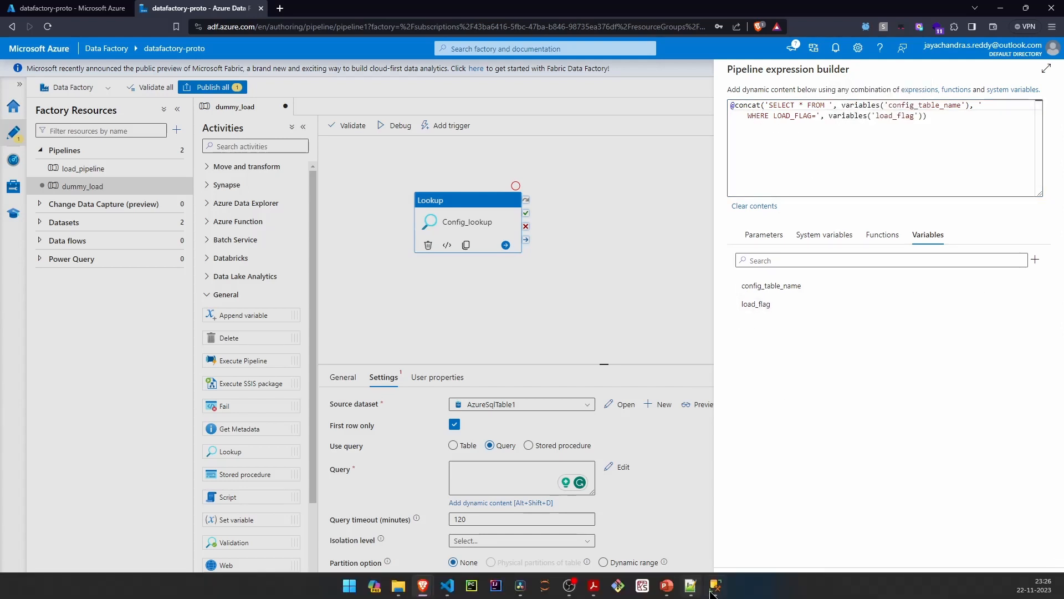
# Check the Customer and Product rows' LOAD_FLAG values in SQL Server Management Studio, and apply the concat expression as Config_lookup's query.
pyautogui.click(713, 588)
pyautogui.click(331, 317)
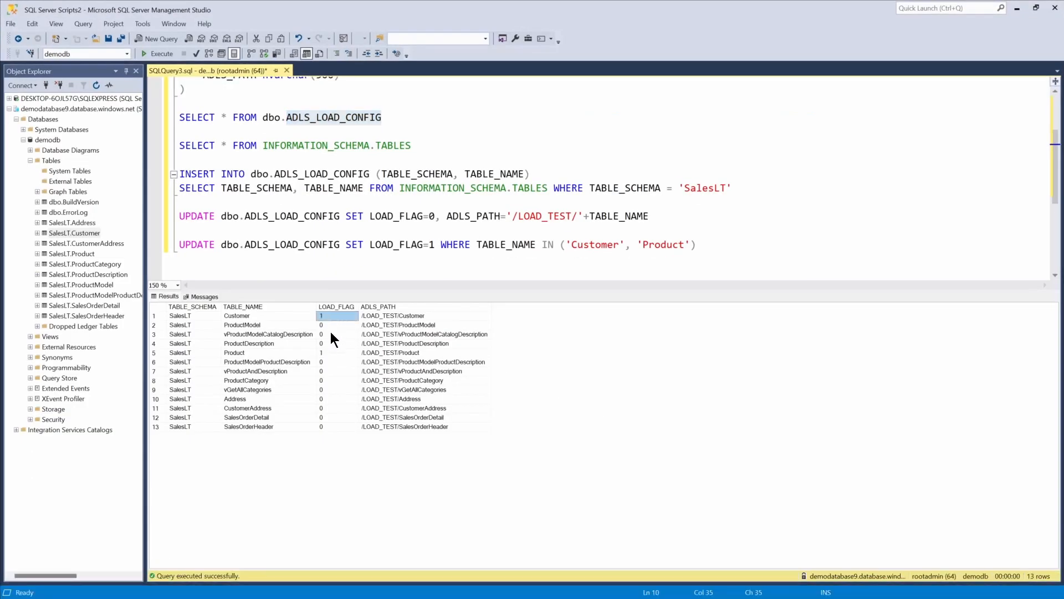
pyautogui.click(330, 349)
pyautogui.click(1019, 9)
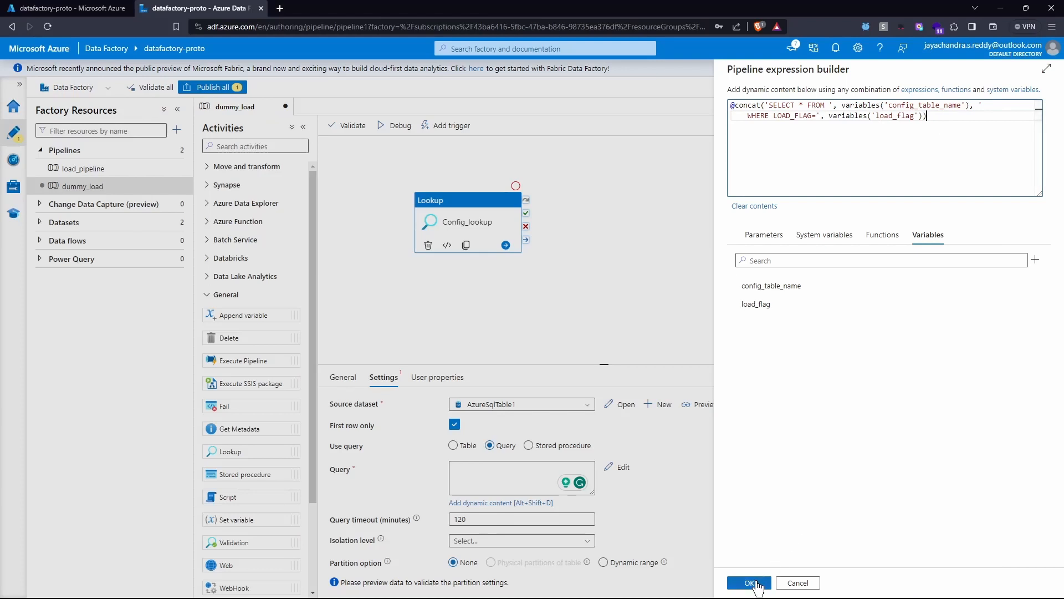
pyautogui.click(749, 582)
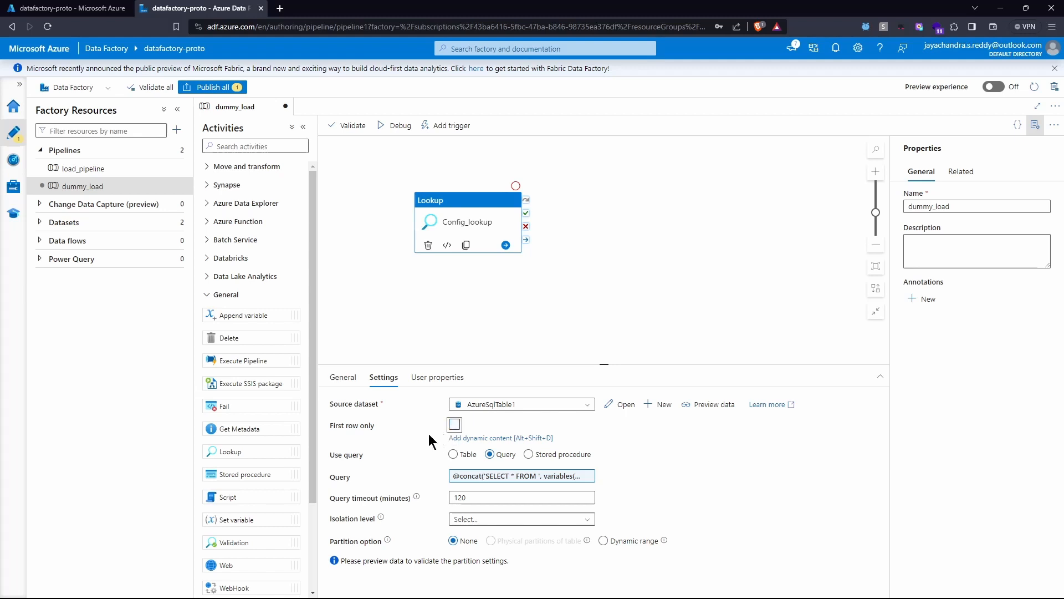
# Review Config_lookup's settings and the pipeline variables, and start a debug run of the dummy_load pipeline.
pyautogui.click(608, 271)
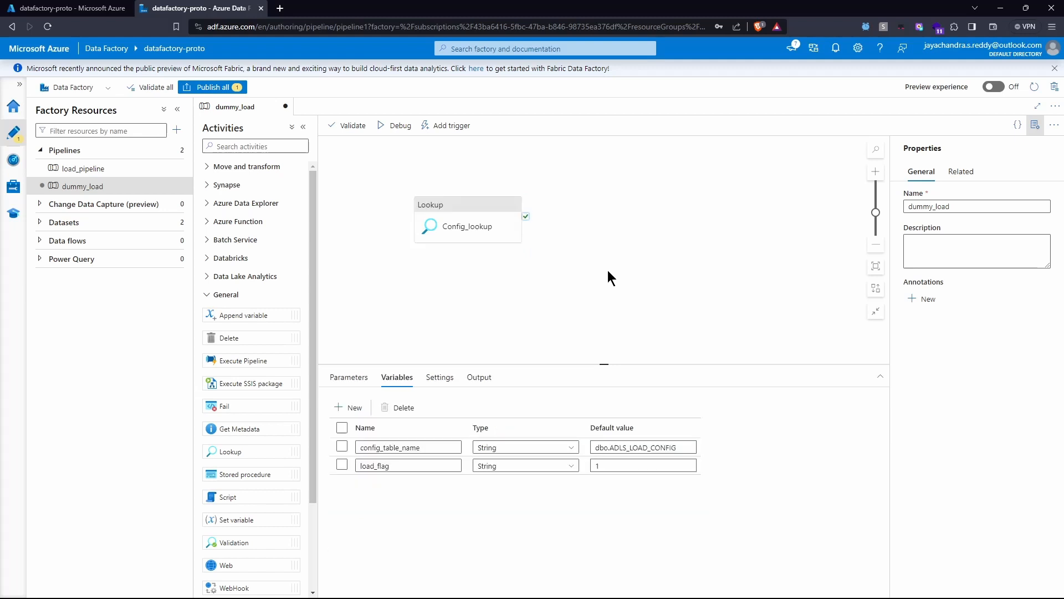
pyautogui.click(456, 208)
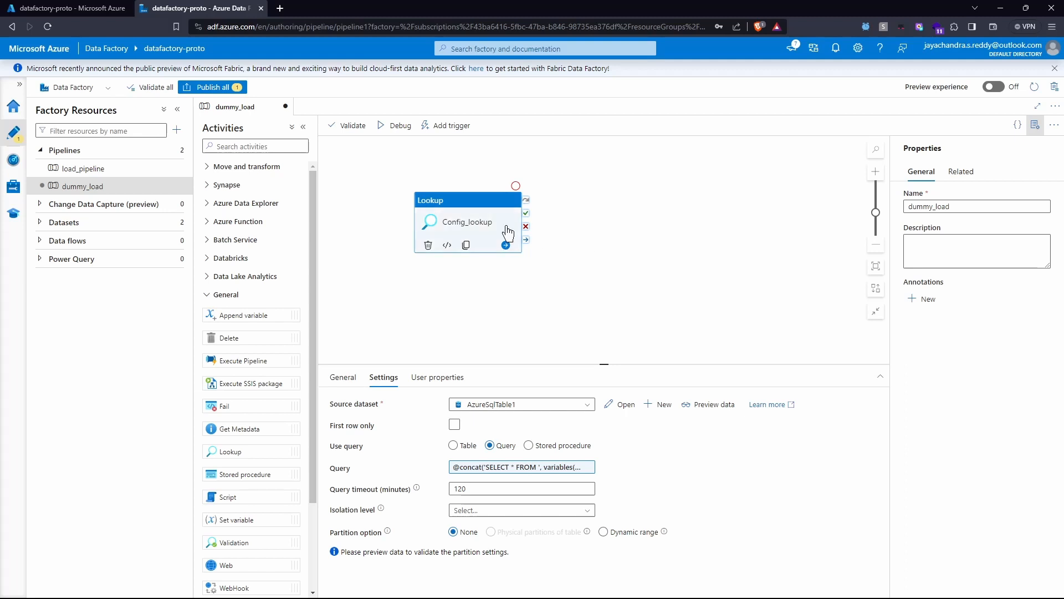
pyautogui.click(383, 135)
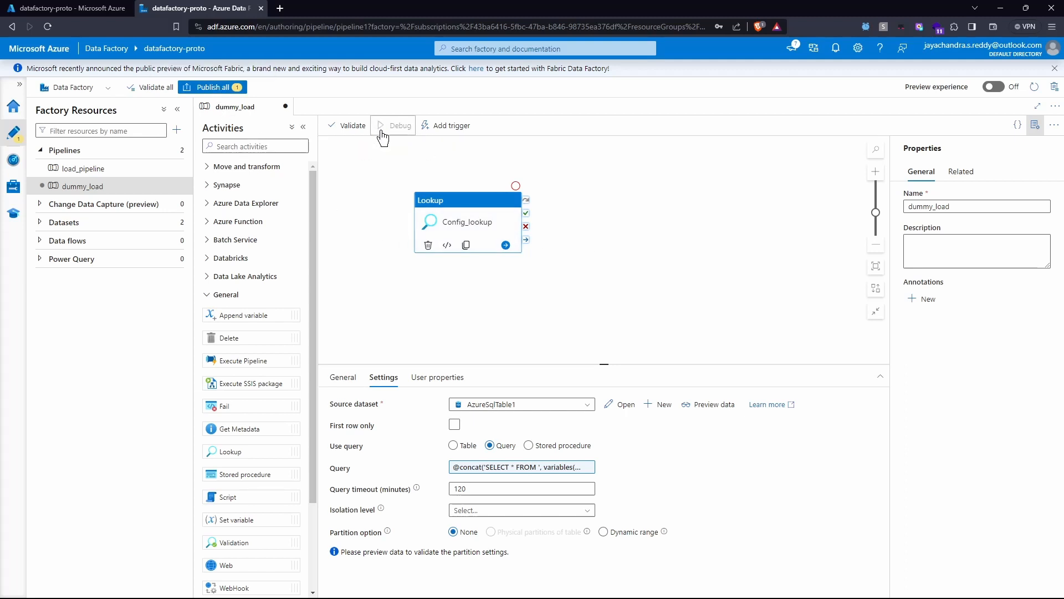
pyautogui.click(713, 323)
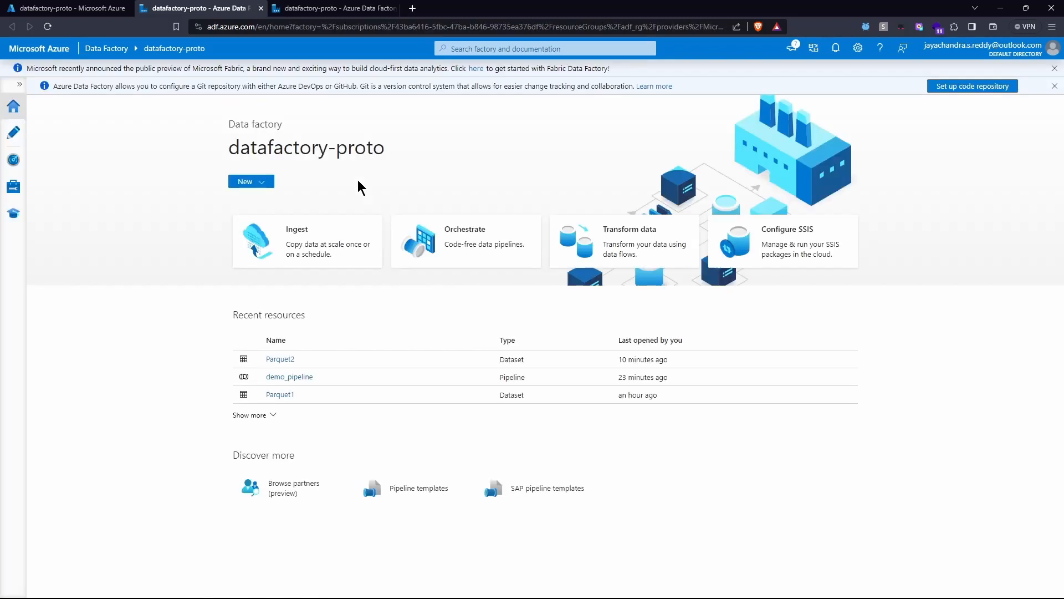
# View the factory's integration runtimes in the other Data Factory browser tab, and return to the dummy_load pipeline.
pyautogui.click(17, 186)
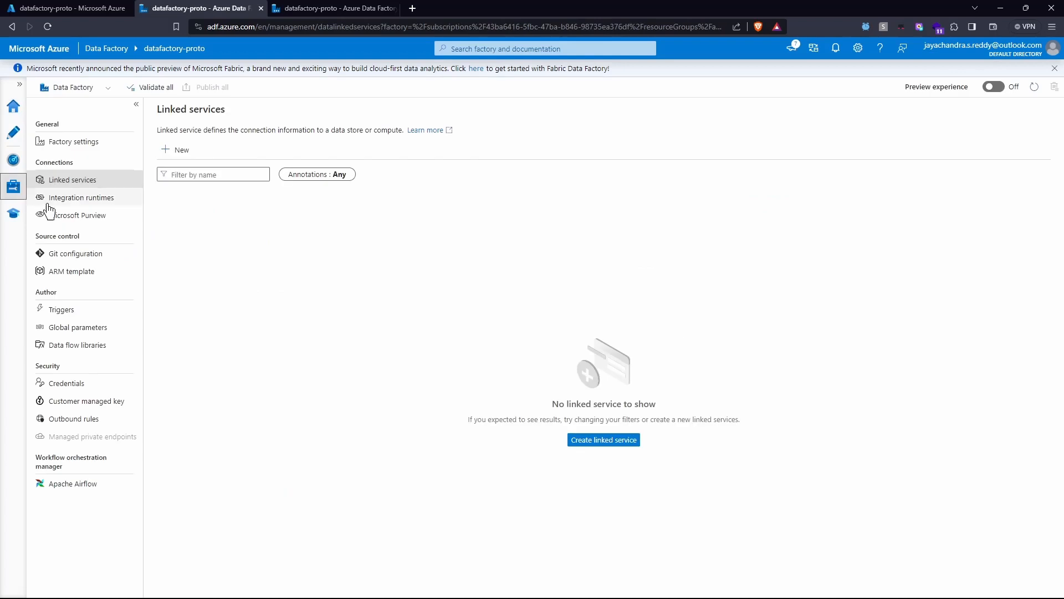
pyautogui.click(88, 198)
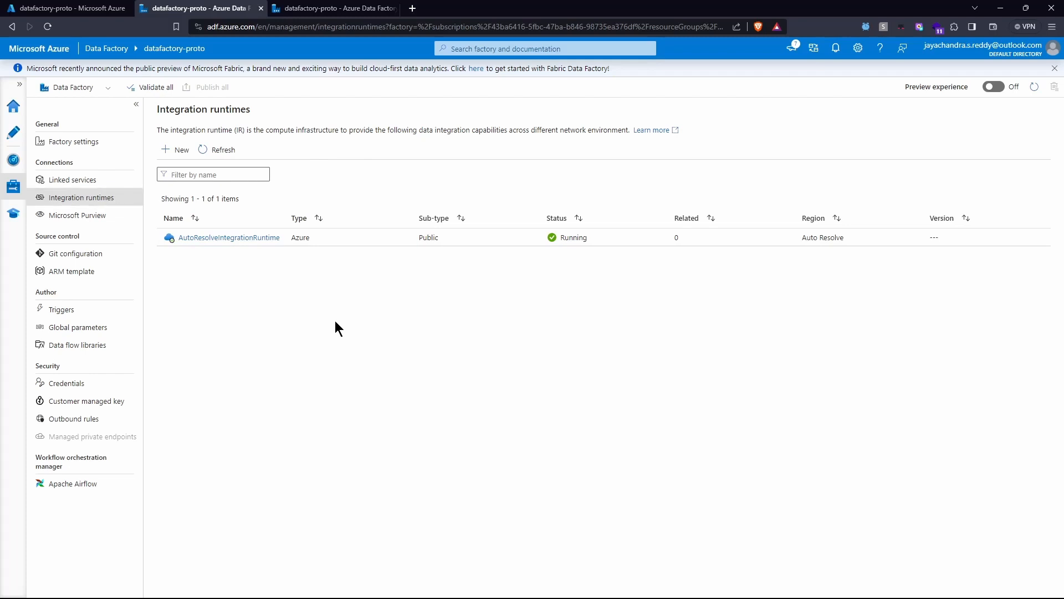
pyautogui.click(336, 14)
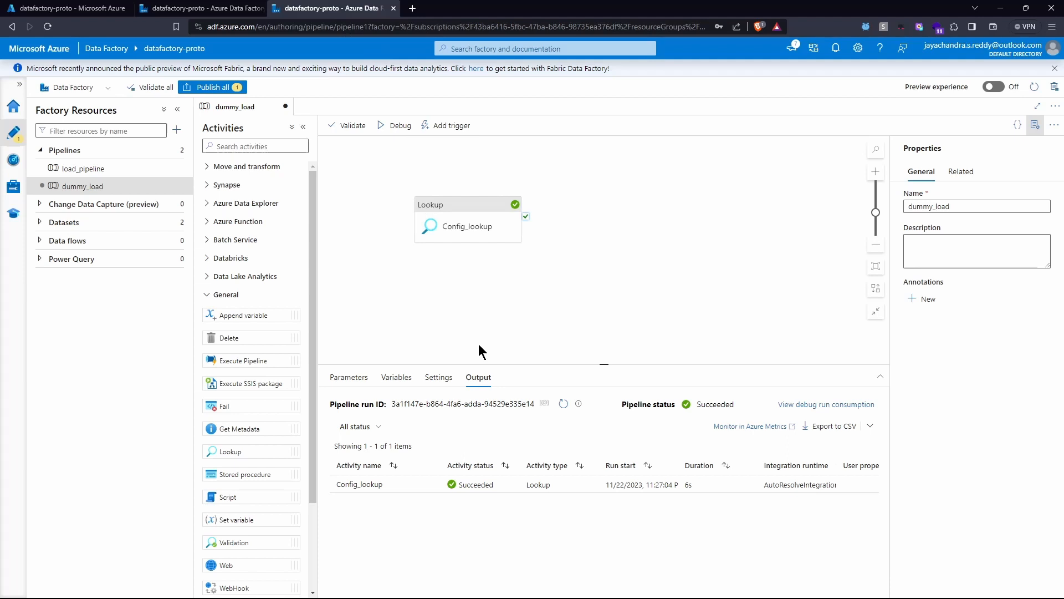
# Examine the sqlReaderQuery and its LOAD_FLAG value in the input of the Config_lookup debug run.
pyautogui.click(435, 209)
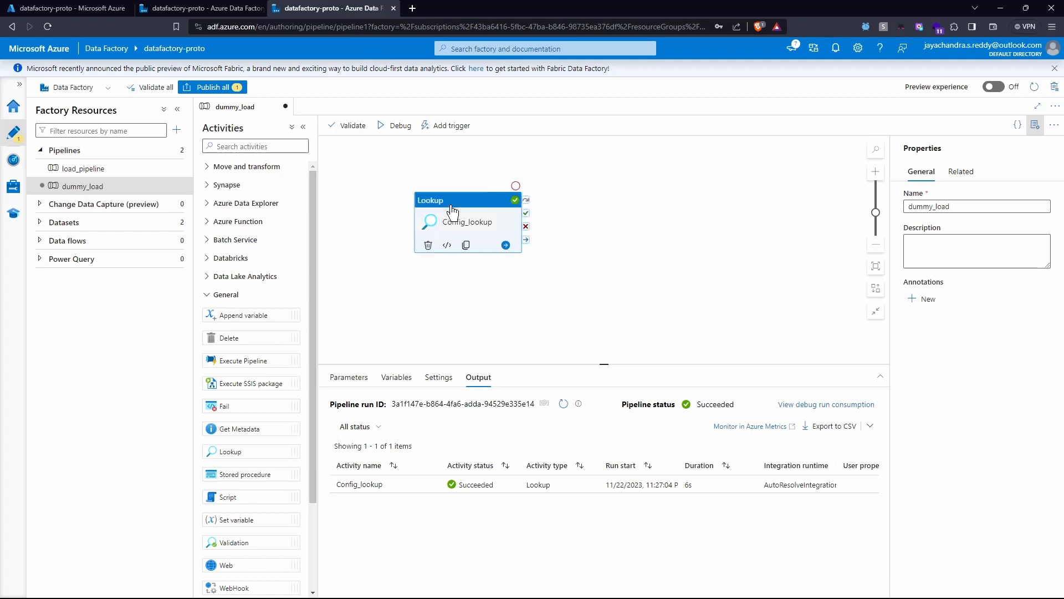
pyautogui.click(622, 273)
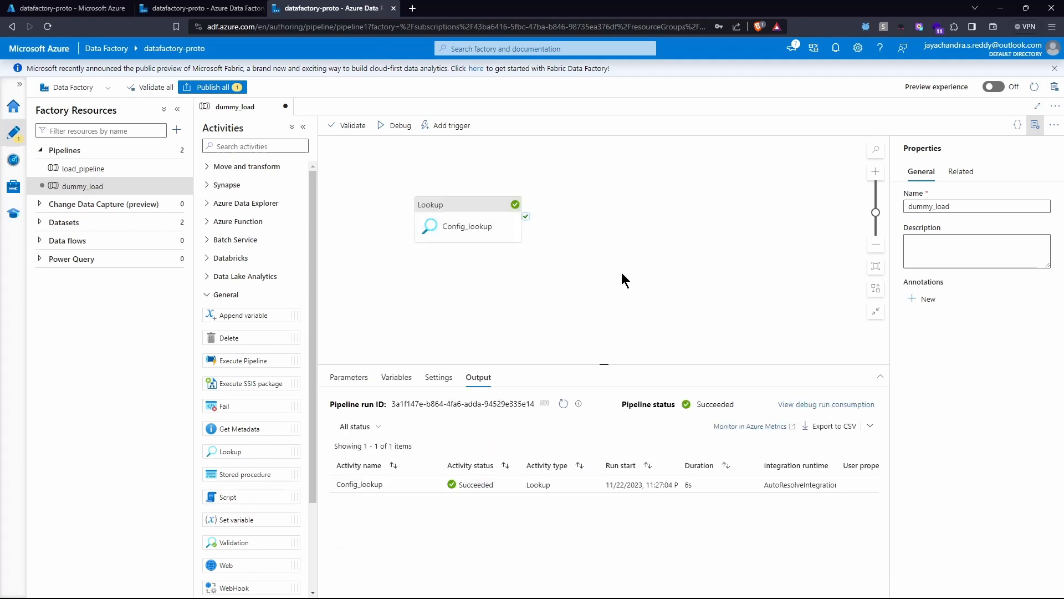
pyautogui.click(413, 484)
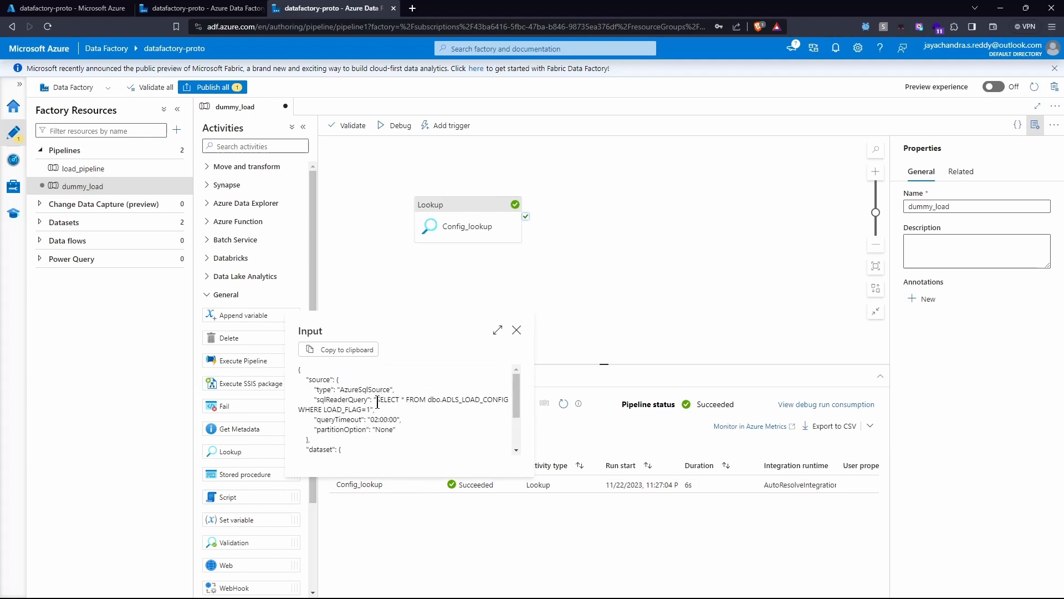
pyautogui.moveTo(376, 400); pyautogui.dragTo(371, 410)
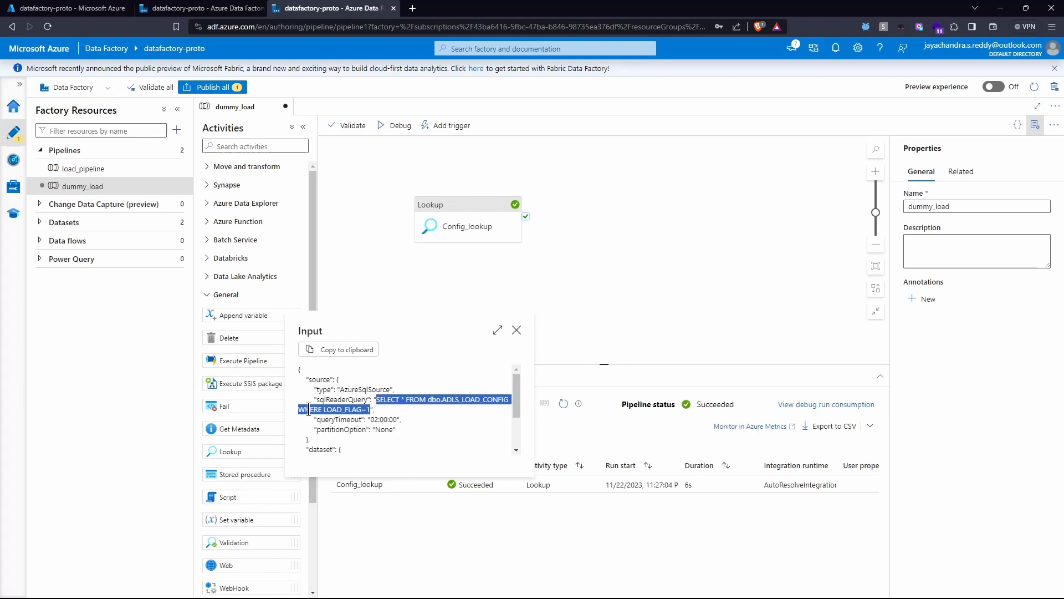
pyautogui.click(370, 409)
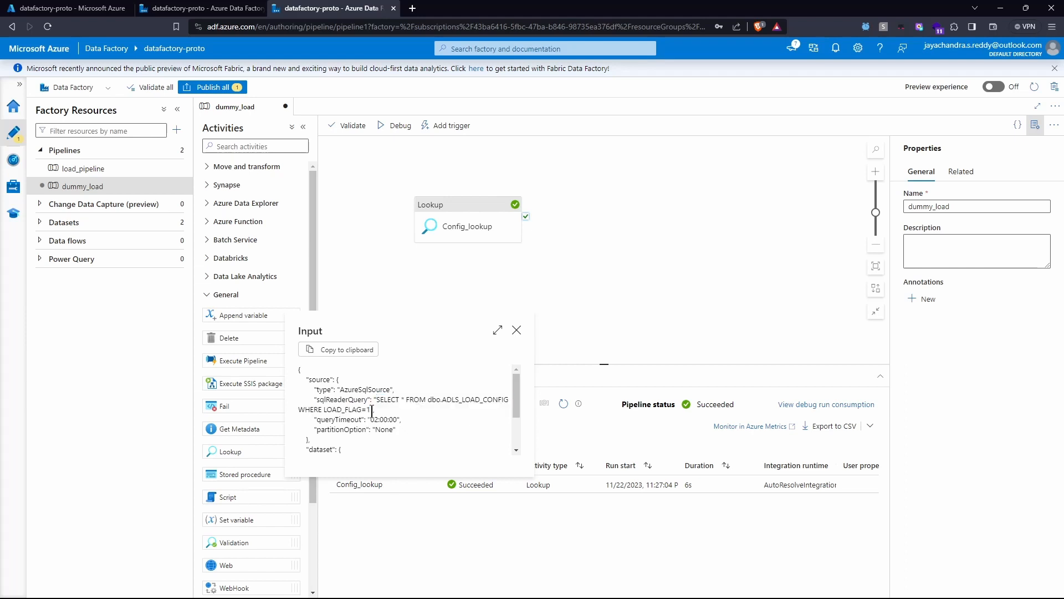
pyautogui.doubleClick(368, 409)
pyautogui.press('Escape')
# Examine the count and the returned table rows with their LOAD_FLAG values in Config_lookup's debug output.
pyautogui.click(435, 484)
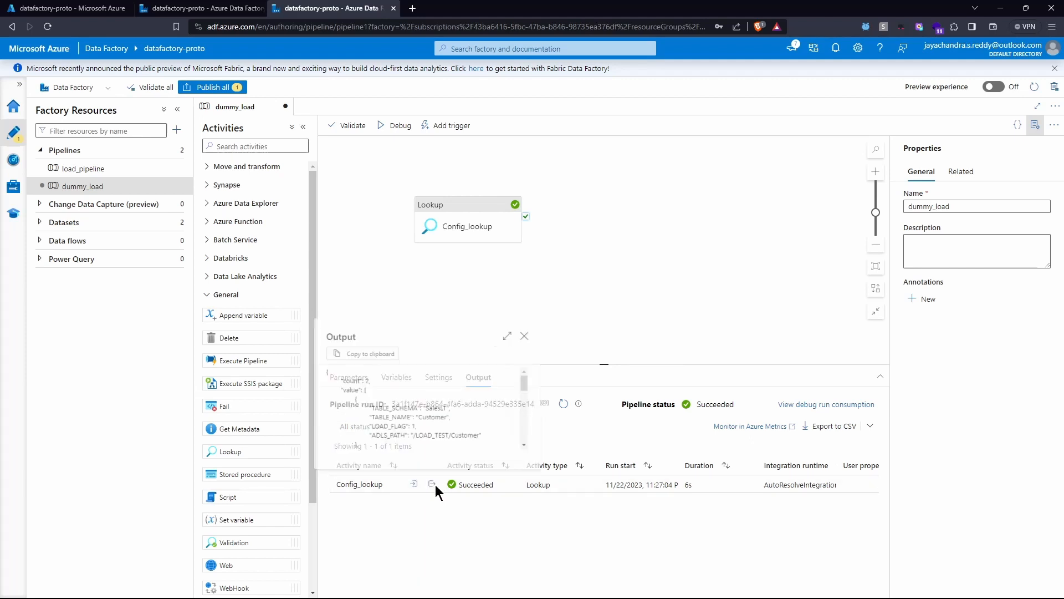
pyautogui.moveTo(363, 380); pyautogui.dragTo(333, 382)
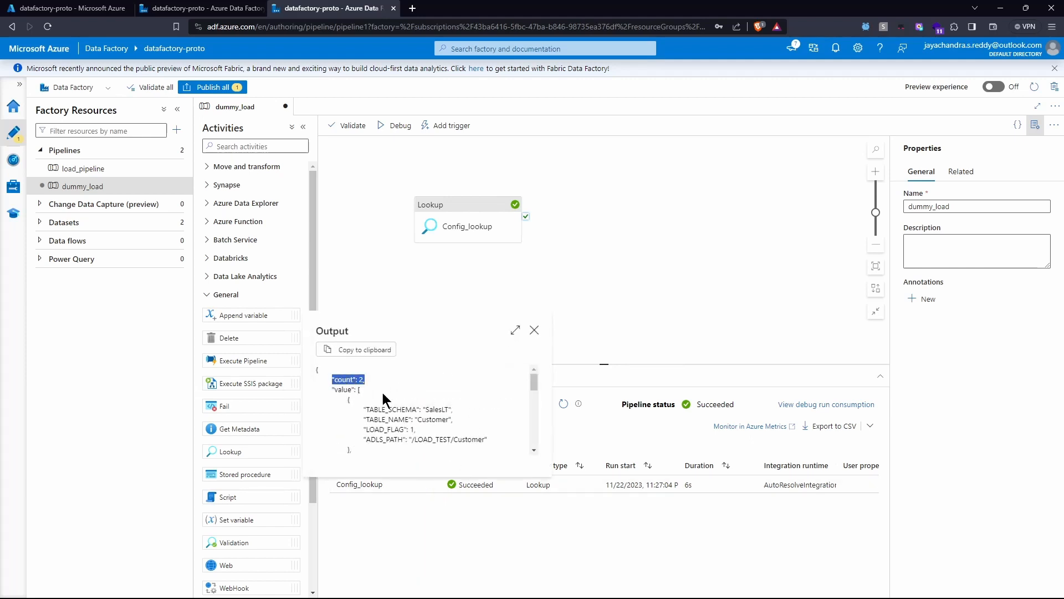
pyautogui.click(400, 394)
pyautogui.doubleClick(436, 410)
pyautogui.scroll(-1, 460, 414)
pyautogui.moveTo(416, 381); pyautogui.dragTo(360, 375)
pyautogui.click(431, 416)
pyautogui.scroll(-1, 437, 403)
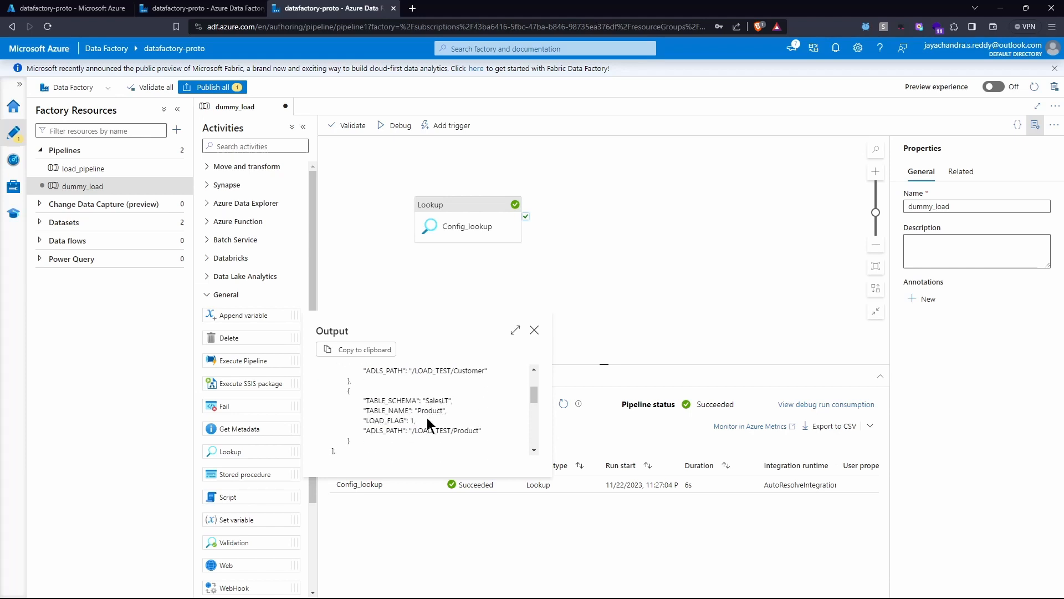
pyautogui.doubleClick(413, 420)
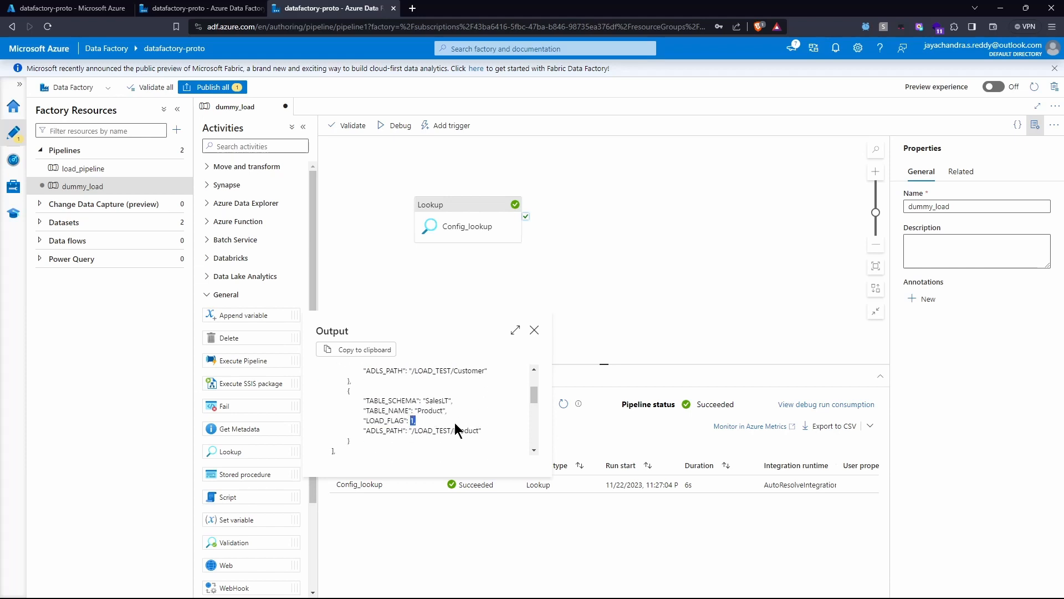
pyautogui.click(534, 331)
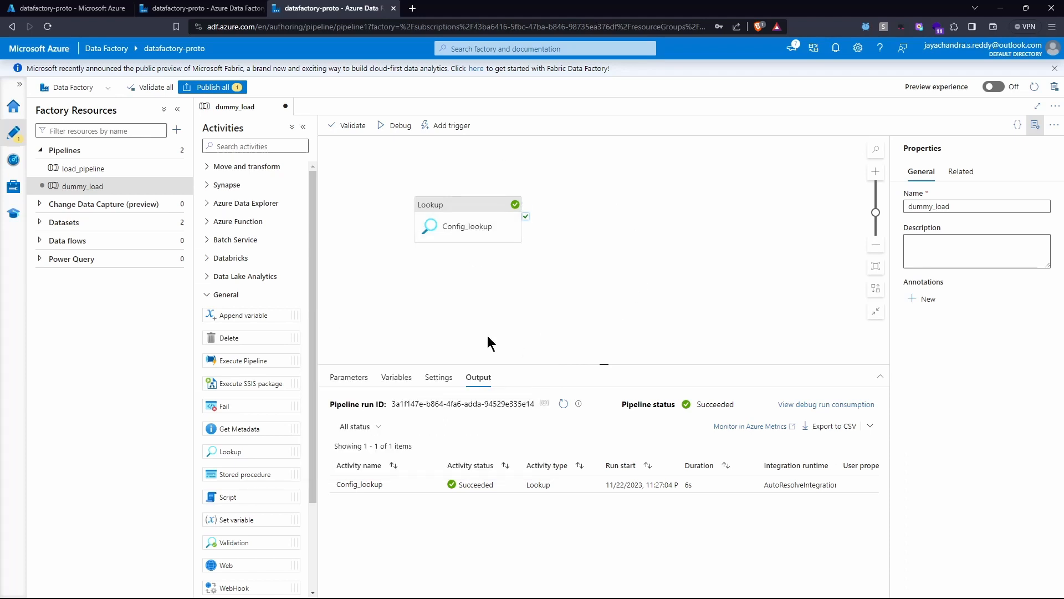
# Reopen Config_lookup's debug output and check the first row's TABLE_SCHEMA and TABLE_NAME values.
pyautogui.moveTo(455, 208)
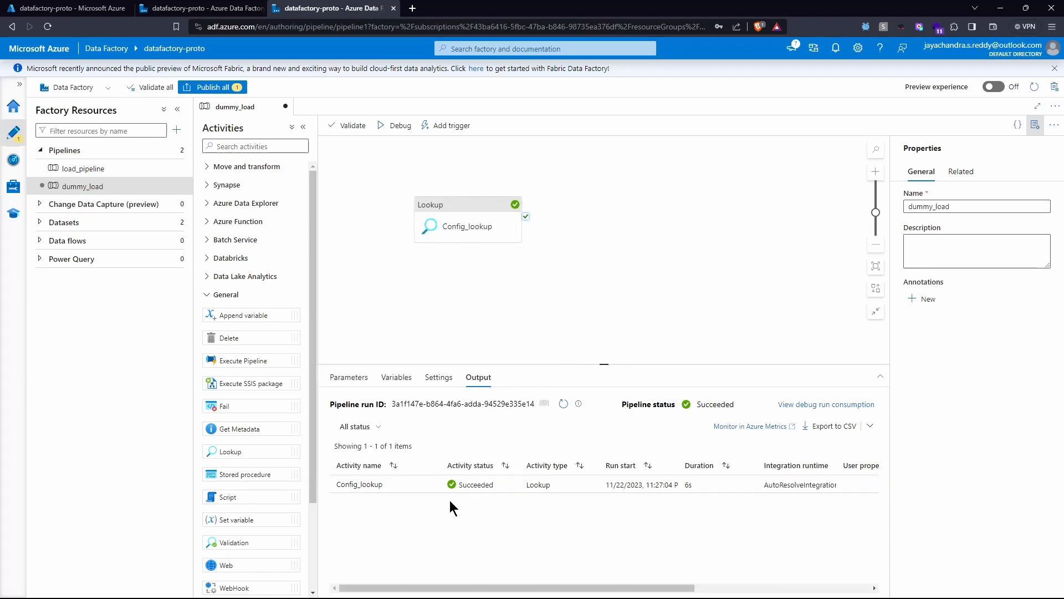
pyautogui.click(434, 484)
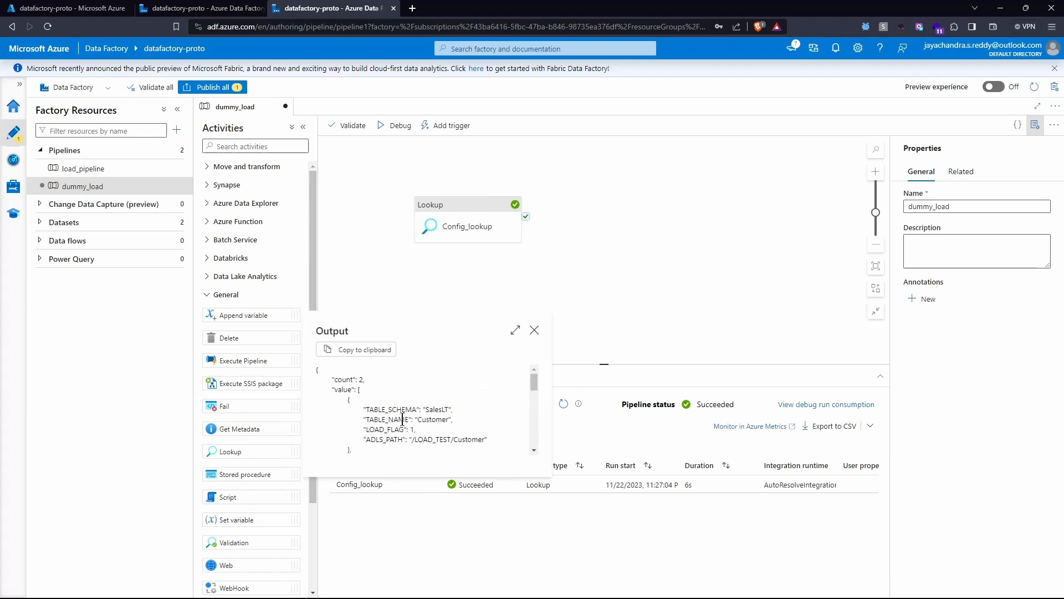
pyautogui.doubleClick(442, 410)
pyautogui.doubleClick(439, 420)
pyautogui.click(534, 330)
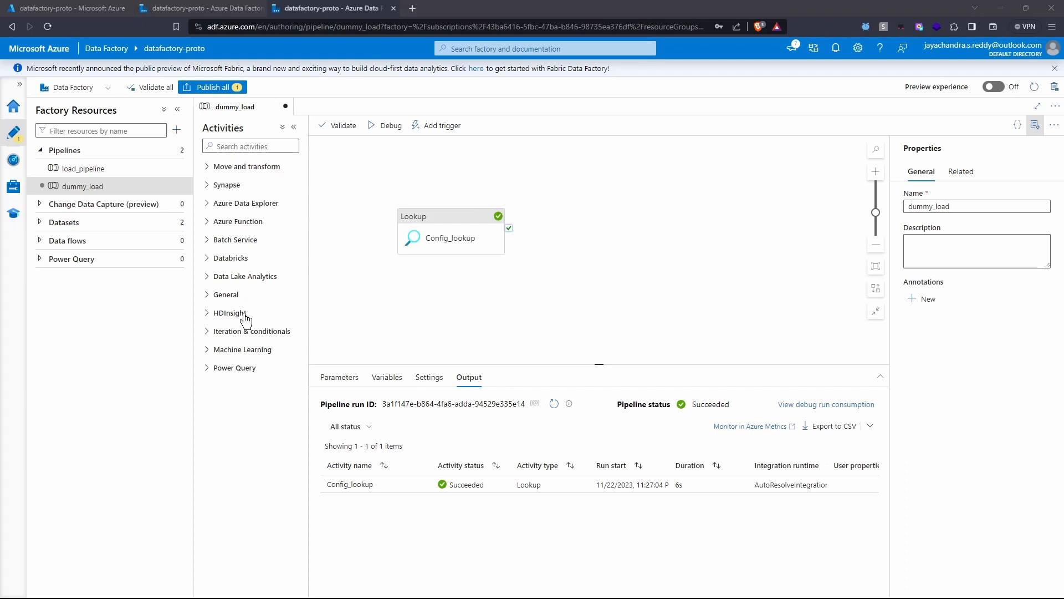
# Add a ForEach activity to the dummy_load pipeline and connect Config_lookup's On success output to it.
pyautogui.click(209, 331)
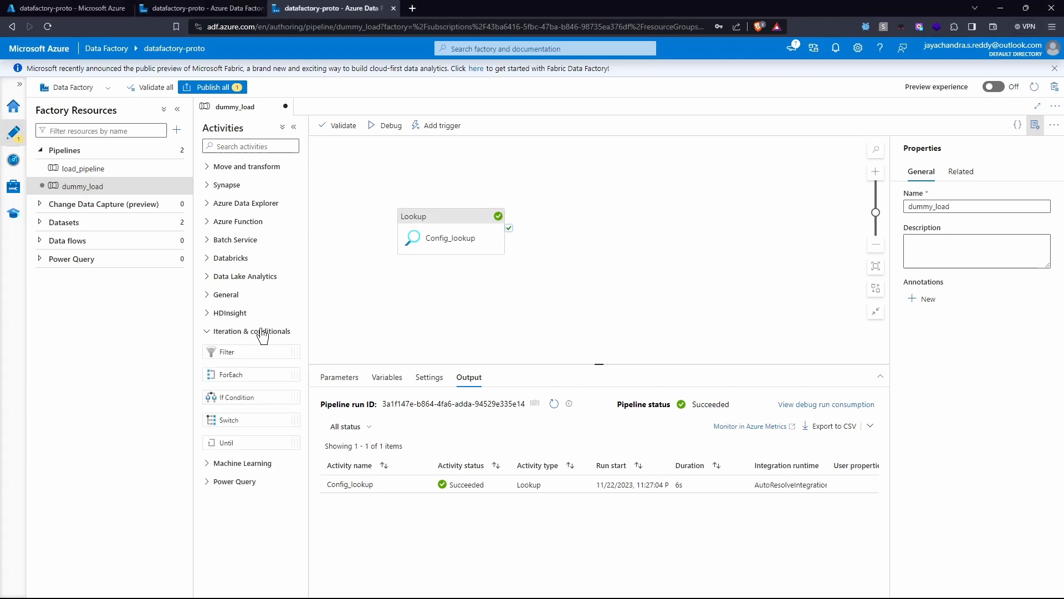
pyautogui.moveTo(231, 375); pyautogui.dragTo(646, 175)
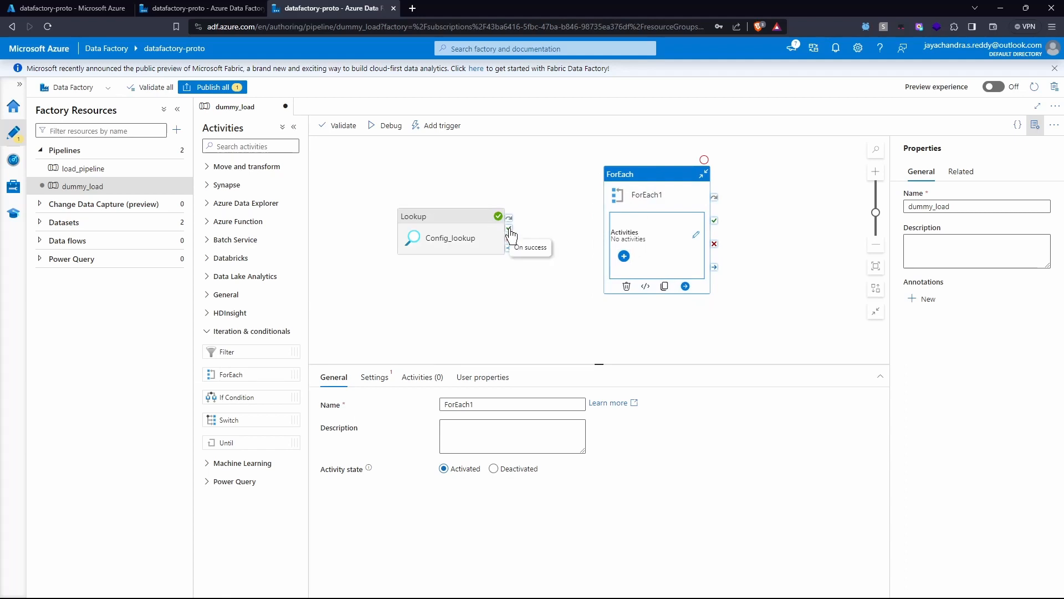
pyautogui.moveTo(509, 230); pyautogui.dragTo(610, 240)
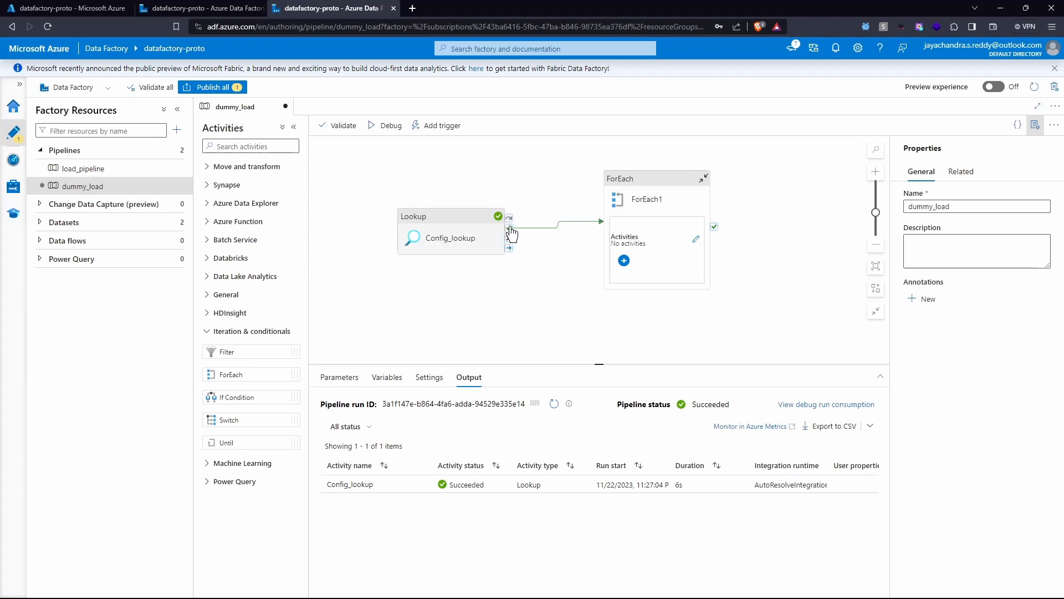
# Rename the ForEach activity as "Paraller write to ADLS".
pyautogui.click(638, 184)
pyautogui.click(480, 404)
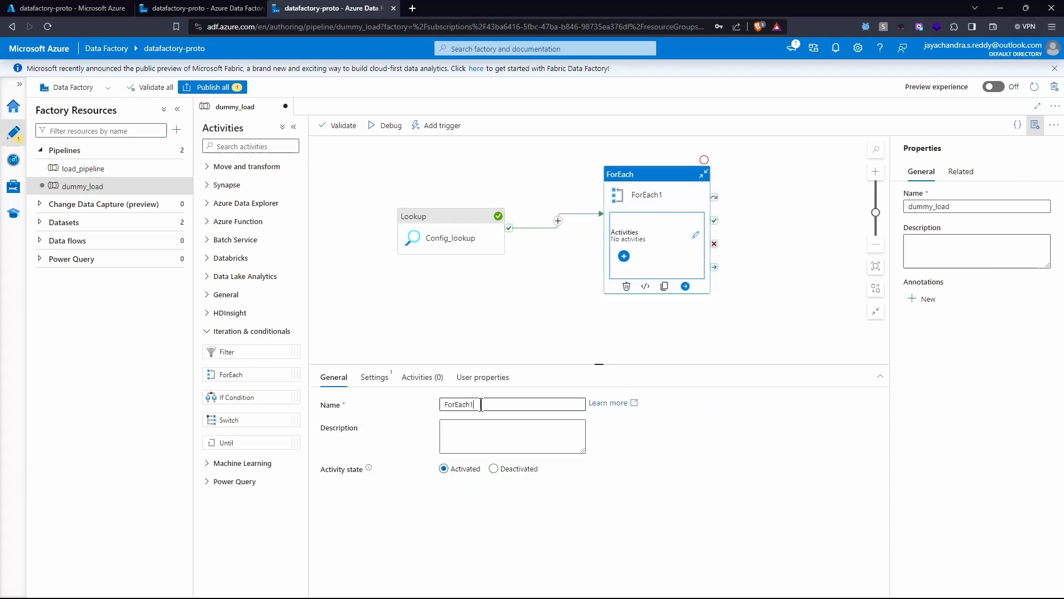
pyautogui.moveTo(480, 404); pyautogui.dragTo(422, 406)
pyautogui.write('Par')
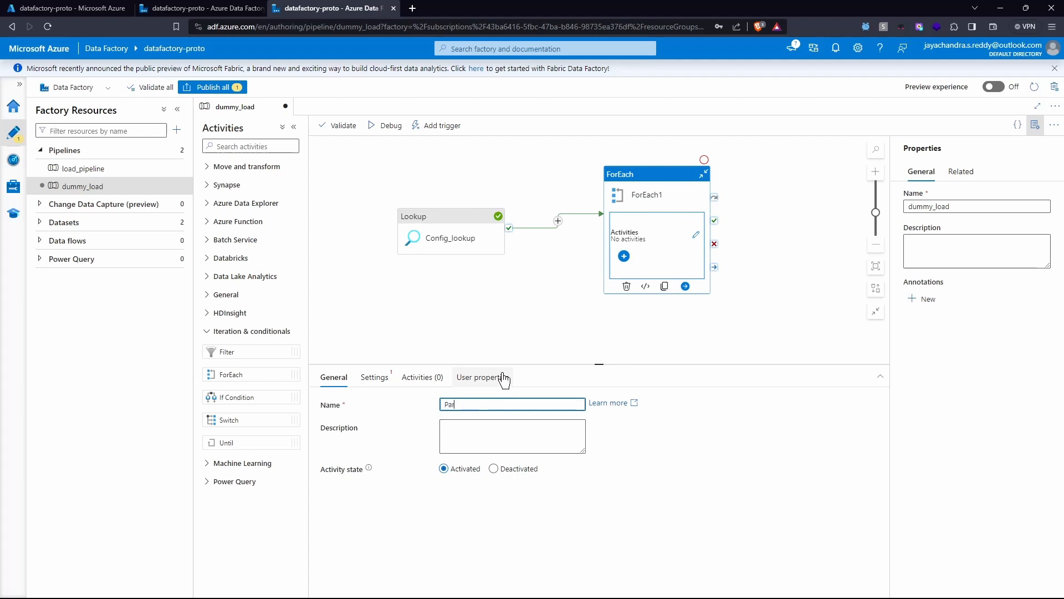
pyautogui.write('aller write to ADLS')
pyautogui.click(500, 525)
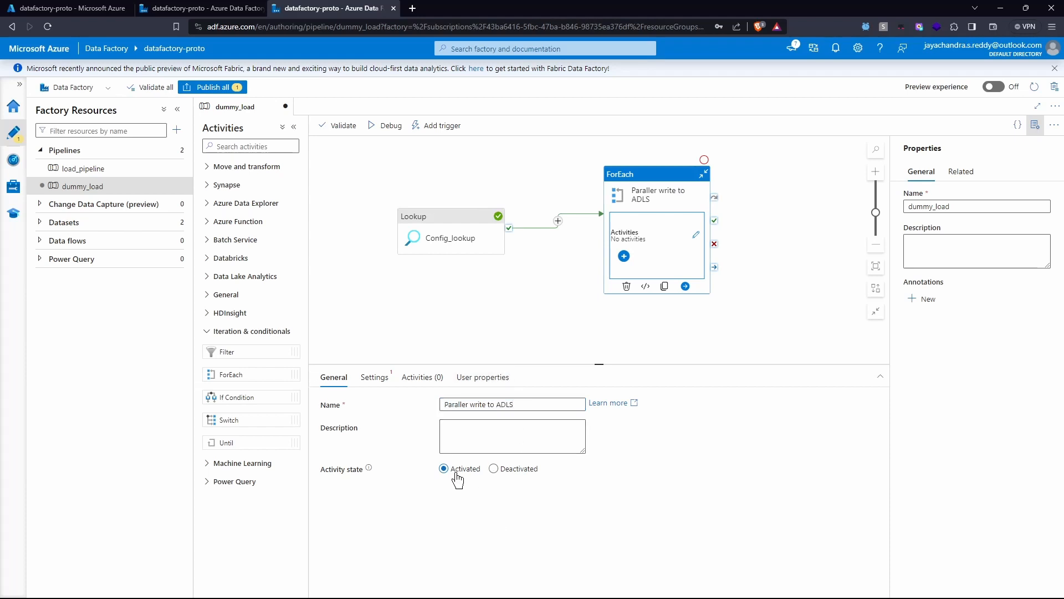
# Deactivate the ForEach activity and activate it again.
pyautogui.rightClick(649, 180)
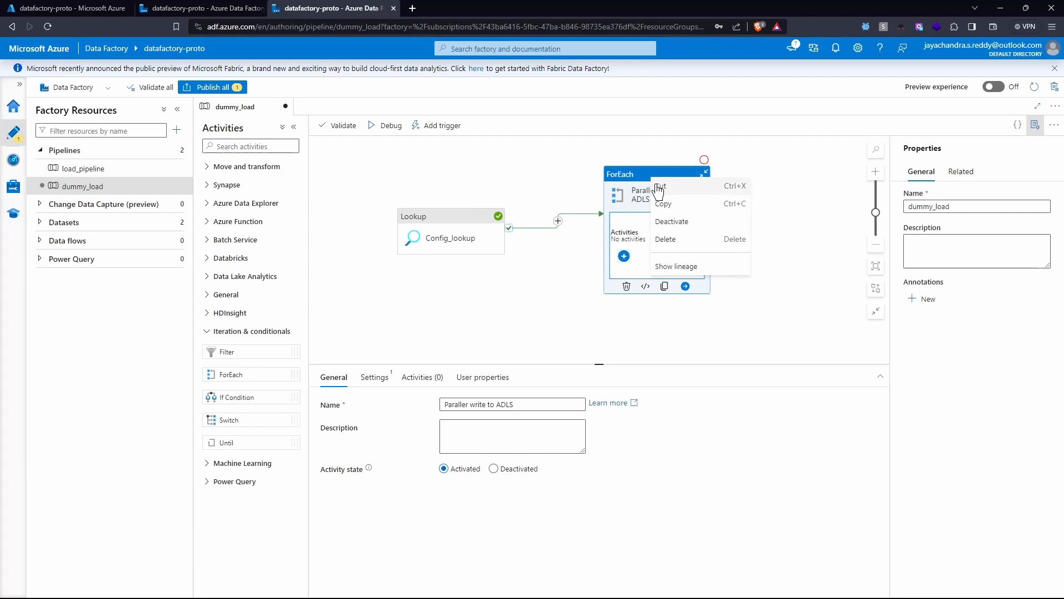
pyautogui.click(672, 222)
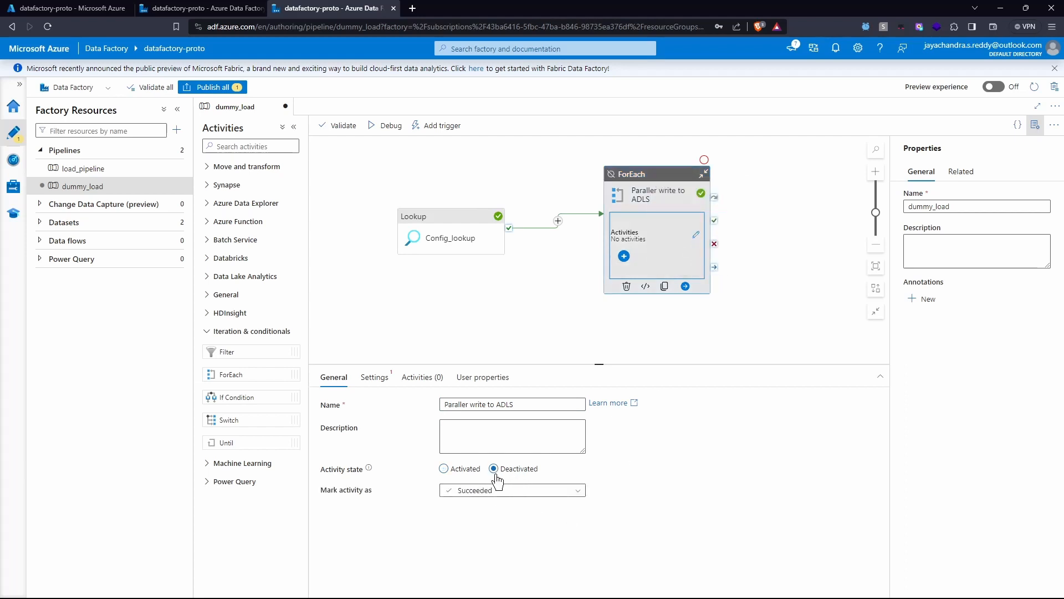
pyautogui.rightClick(639, 179)
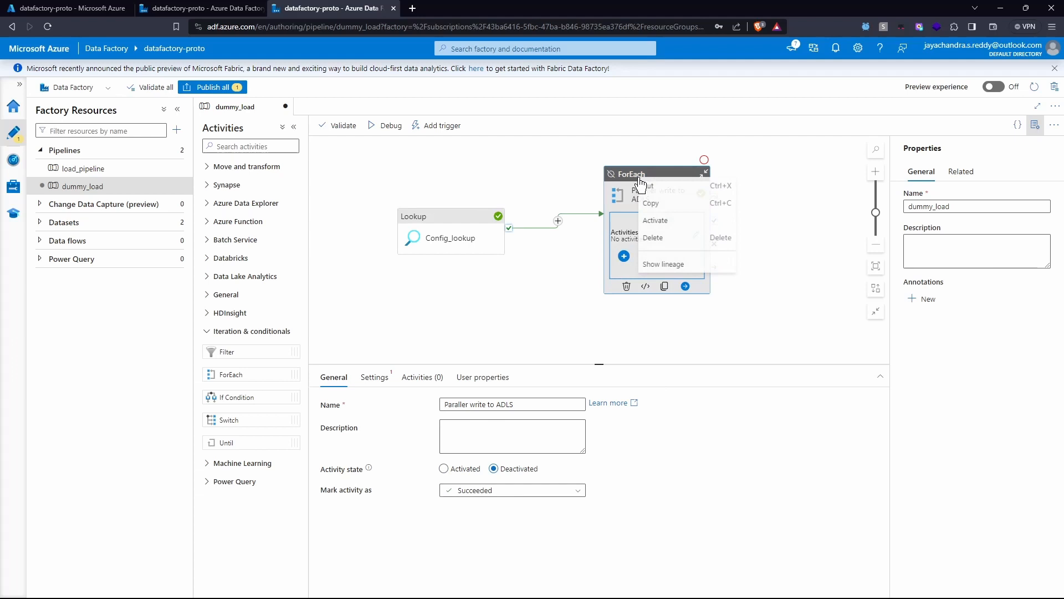
pyautogui.click(656, 222)
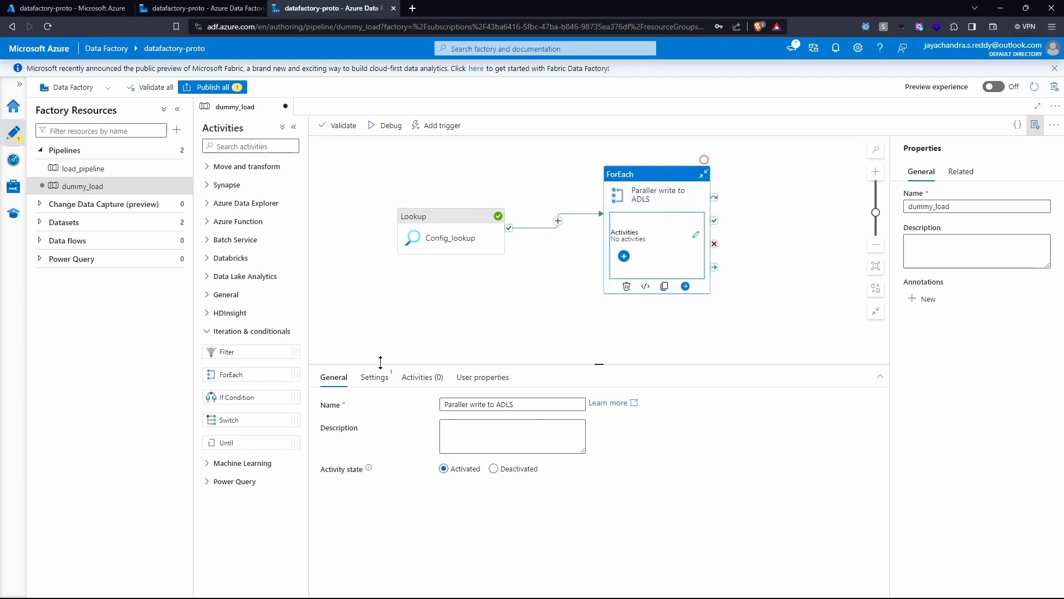
# Switch the ForEach activity's Sequential setting on and back off, and try a batch count of 5.
pyautogui.click(381, 381)
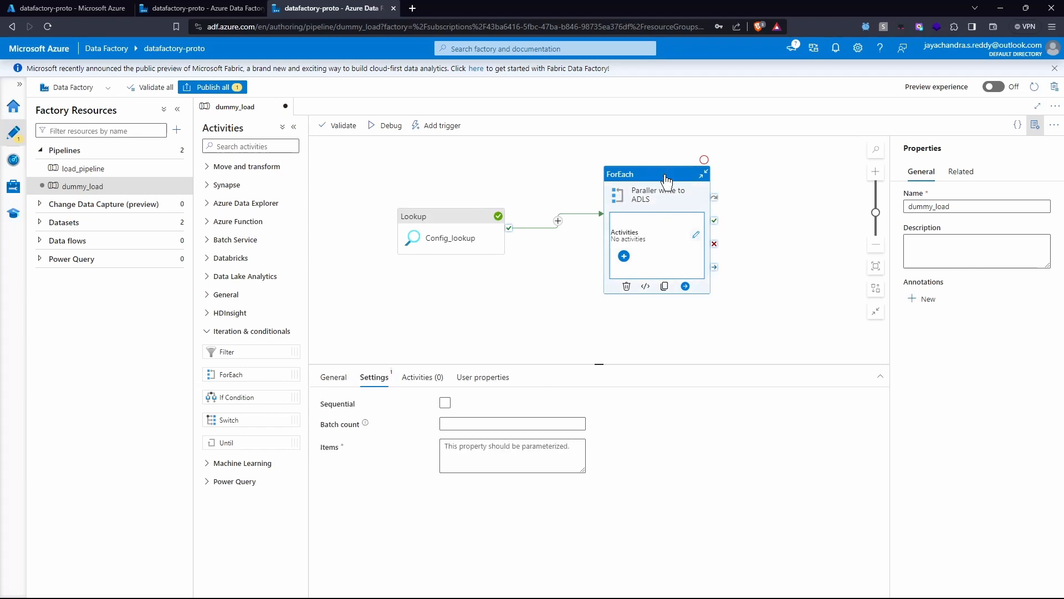
pyautogui.click(444, 405)
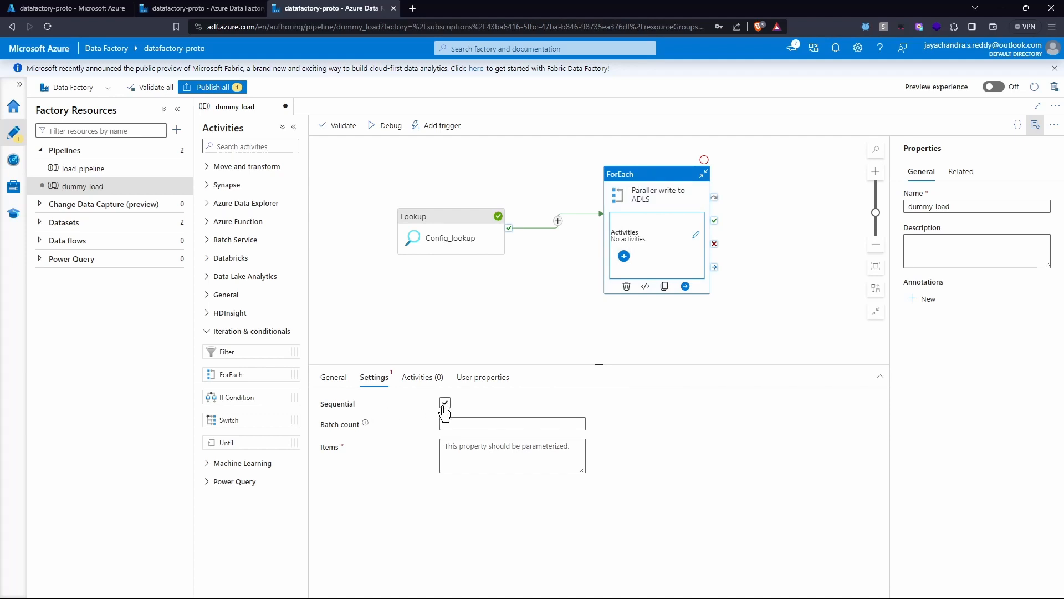
pyautogui.click(445, 404)
pyautogui.click(445, 405)
pyautogui.click(444, 405)
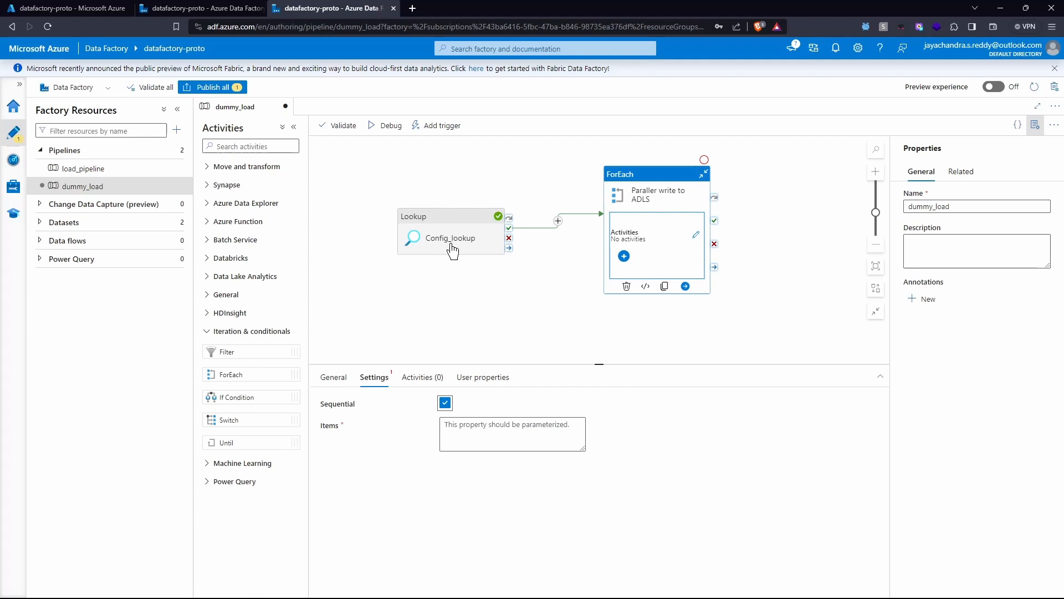
pyautogui.click(445, 402)
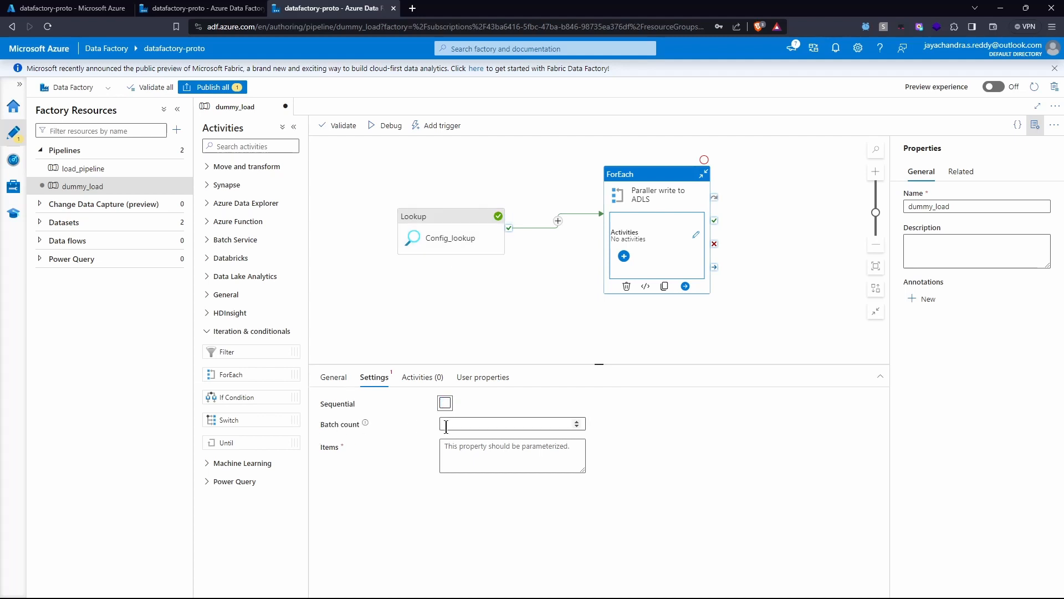
pyautogui.click(446, 425)
pyautogui.write('5')
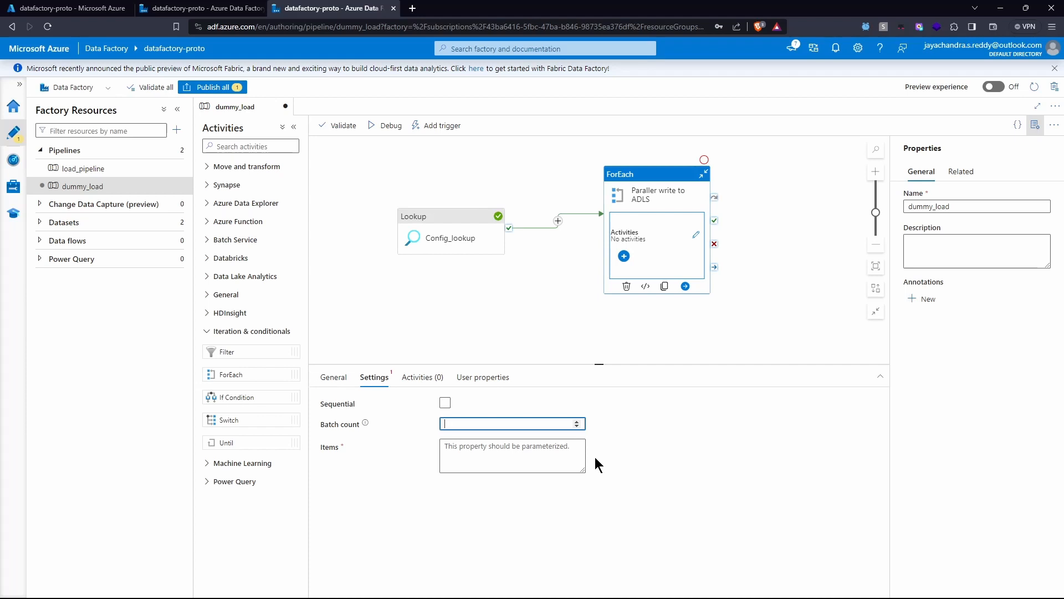
pyautogui.write('2')
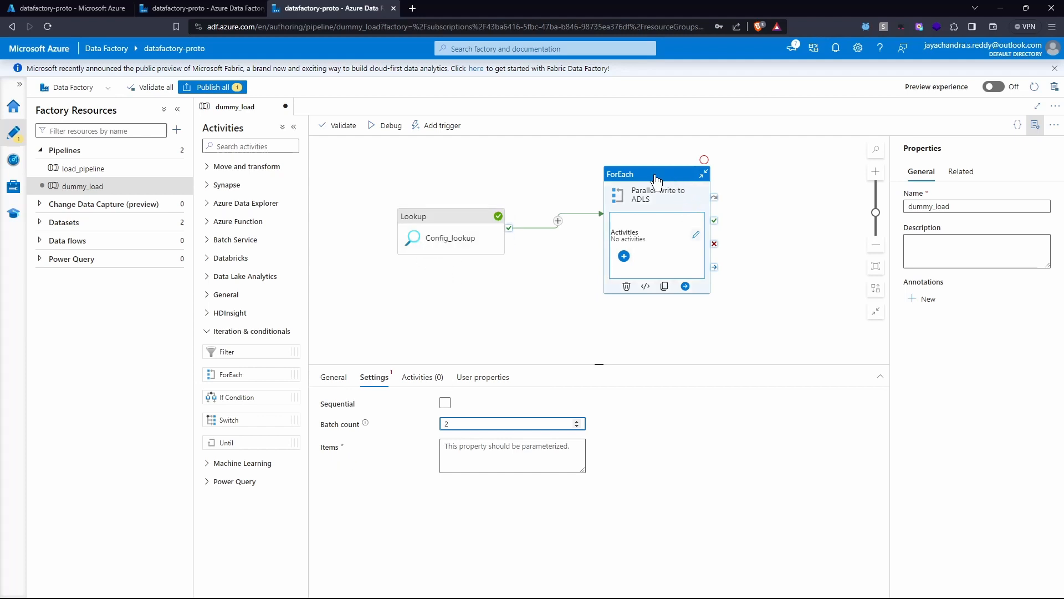
pyautogui.click(484, 452)
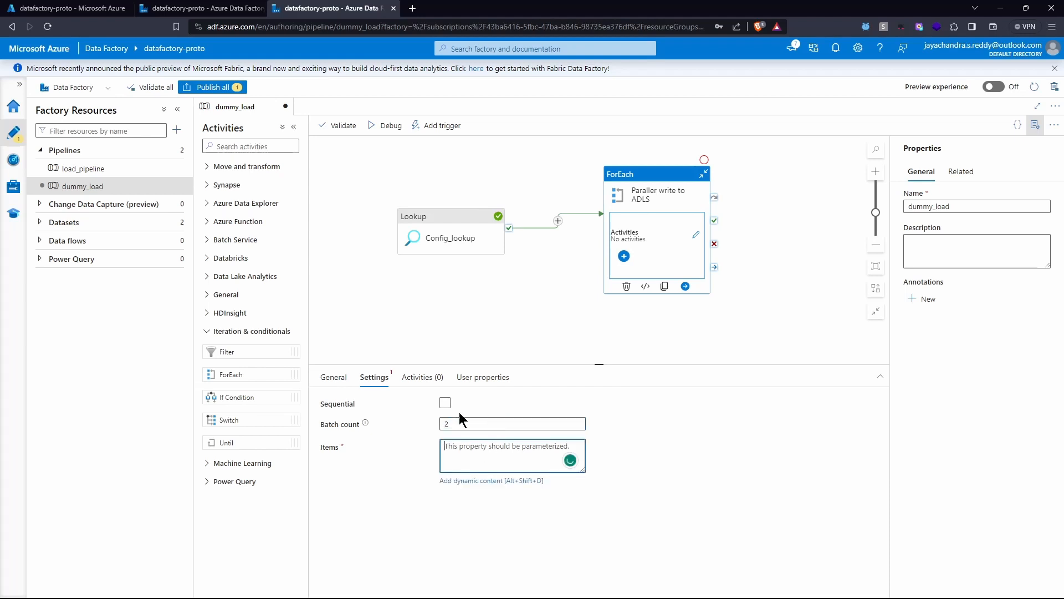
pyautogui.click(477, 481)
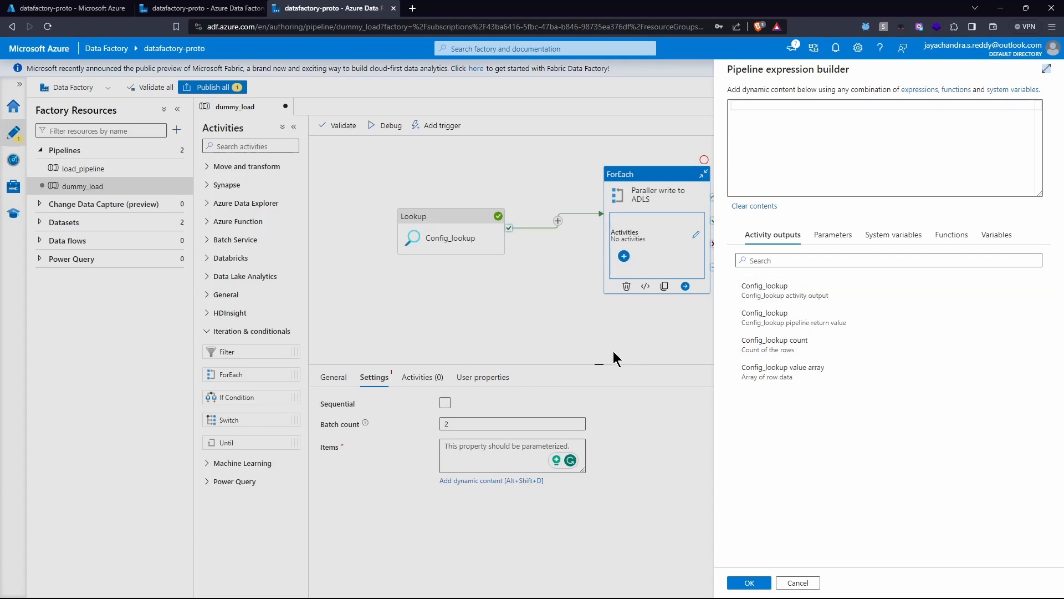
pyautogui.click(774, 304)
pyautogui.click(991, 160)
pyautogui.write('.v')
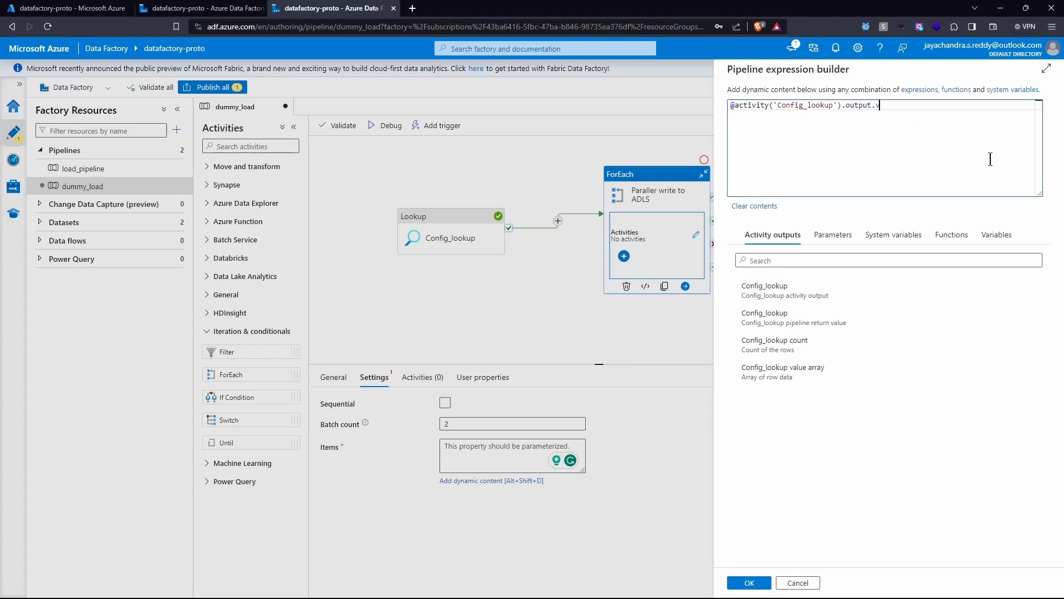
pyautogui.write('alue')
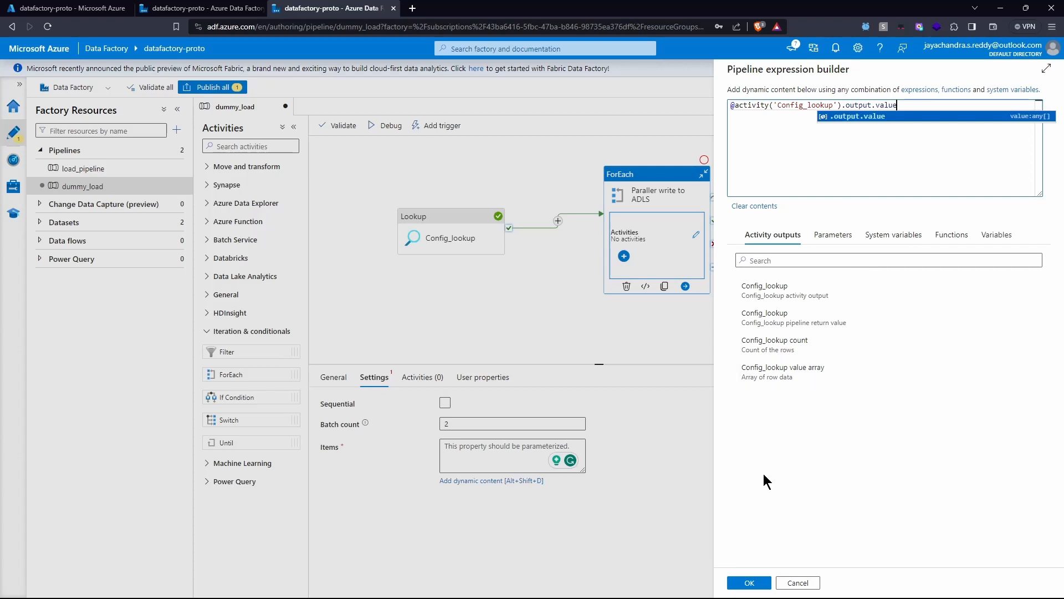
pyautogui.click(749, 583)
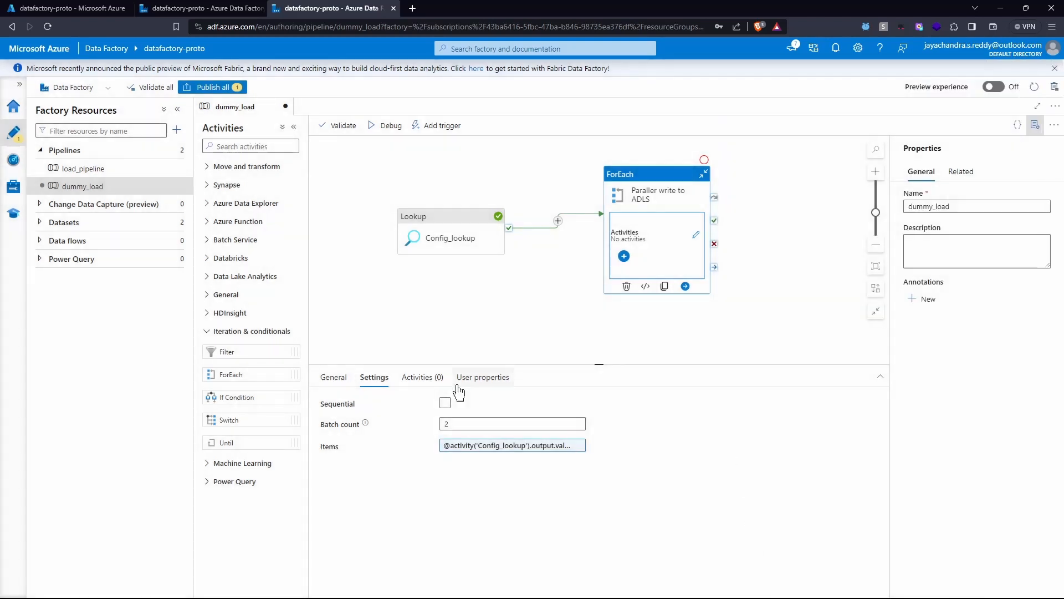
# Examine the value array in Config_lookup's debug run output and recheck the ForEach activity's Items expression against it.
pyautogui.click(421, 281)
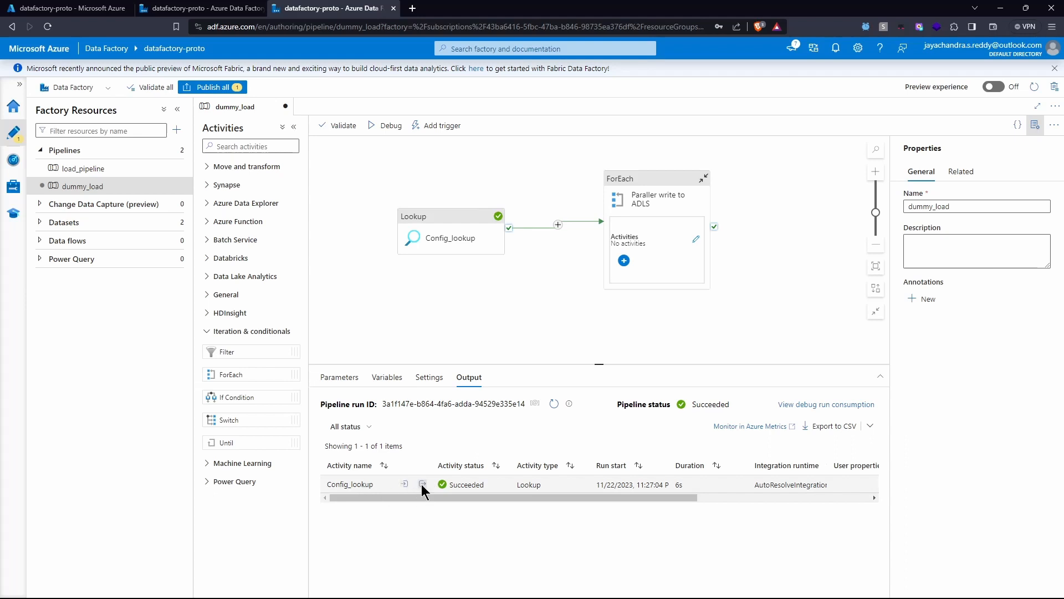
pyautogui.click(416, 484)
pyautogui.doubleClick(334, 390)
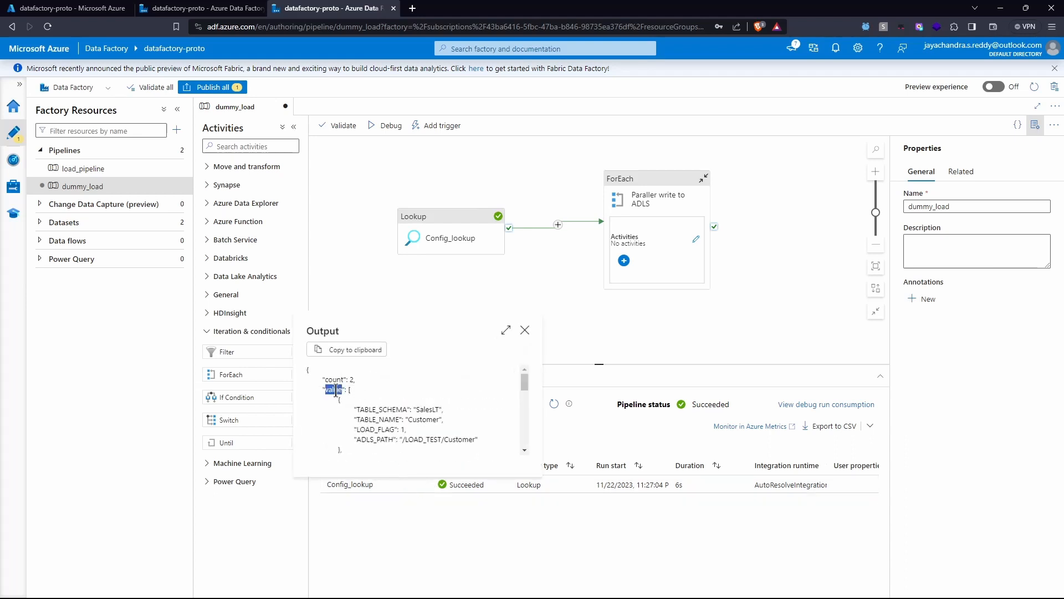
pyautogui.moveTo(347, 389); pyautogui.dragTo(368, 399)
pyautogui.scroll(1, 368, 400)
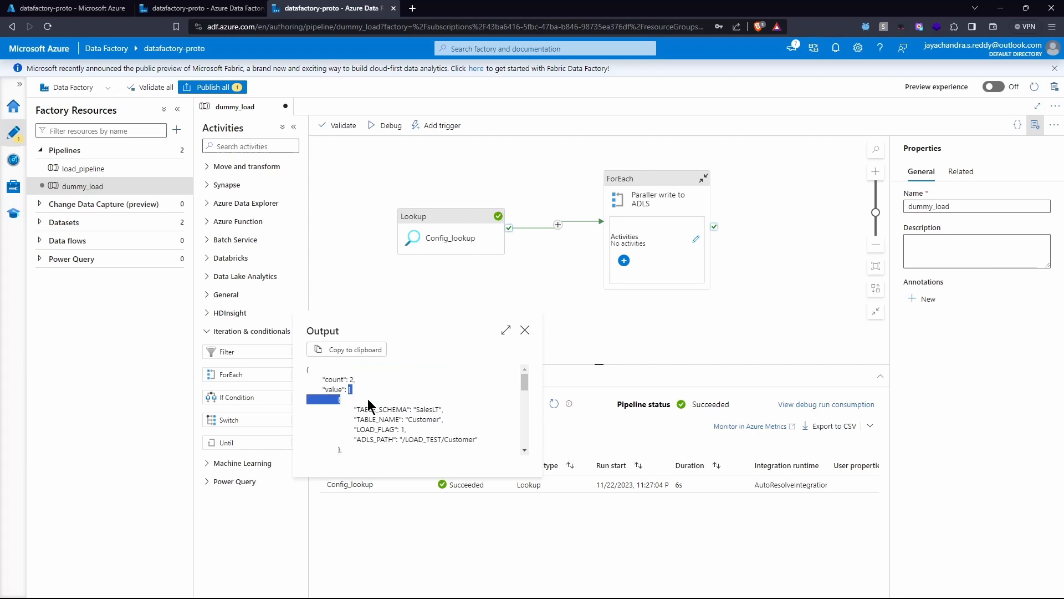
pyautogui.click(370, 384)
pyautogui.doubleClick(334, 389)
pyautogui.click(750, 330)
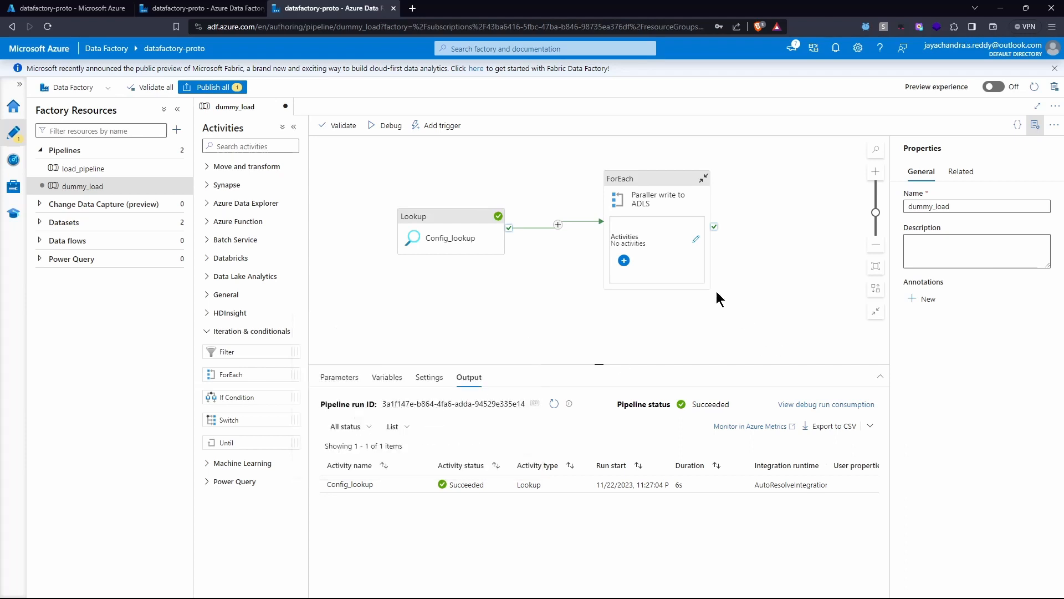
pyautogui.click(661, 194)
pyautogui.click(517, 446)
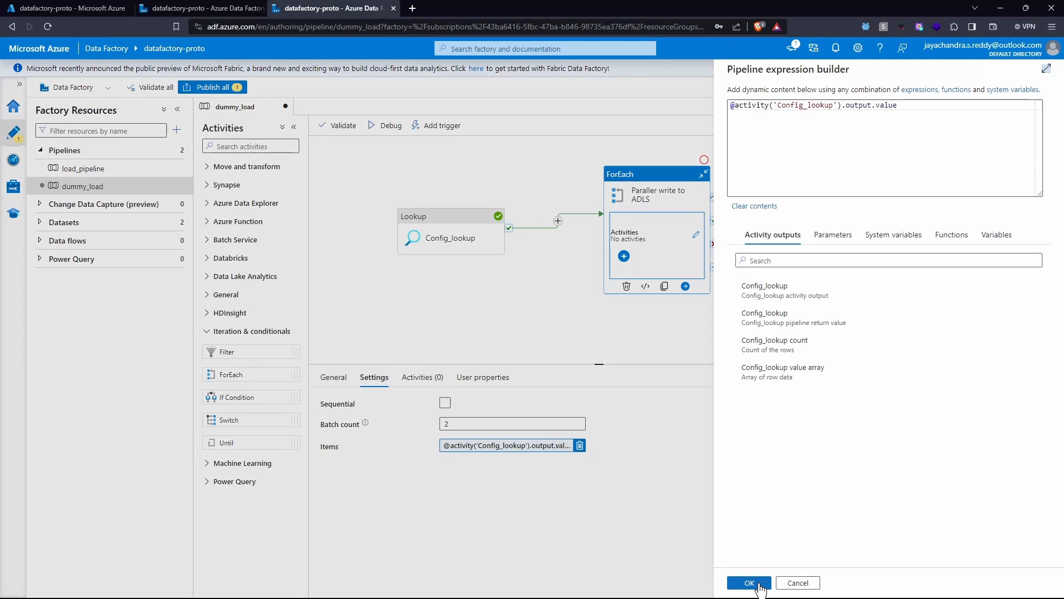
pyautogui.click(749, 583)
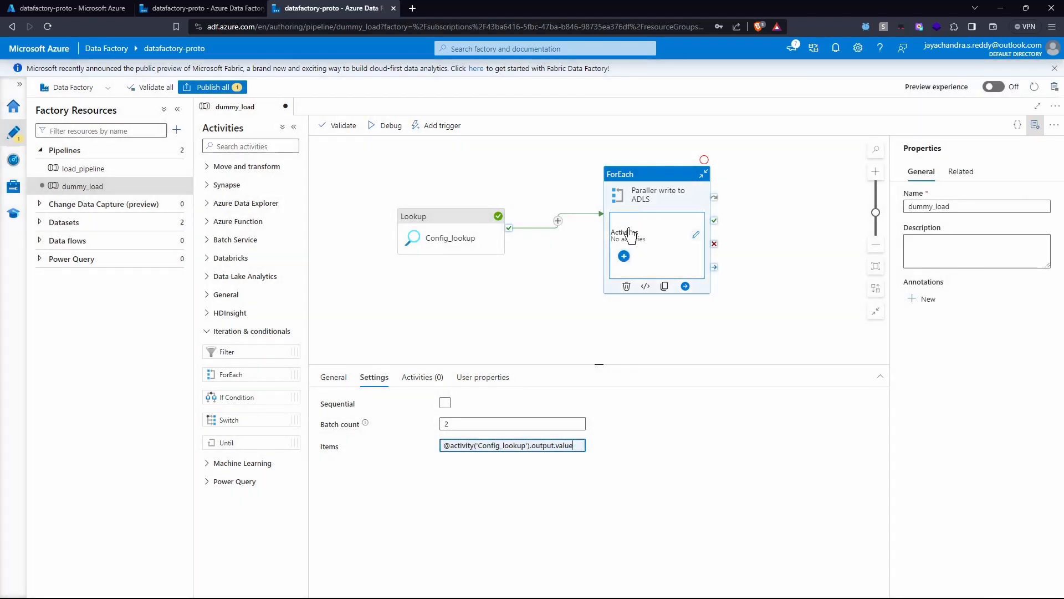
# Add a Copy data activity inside the "Paraller write to ADLS" ForEach activity and name it "Parallel Write".
pyautogui.click(694, 240)
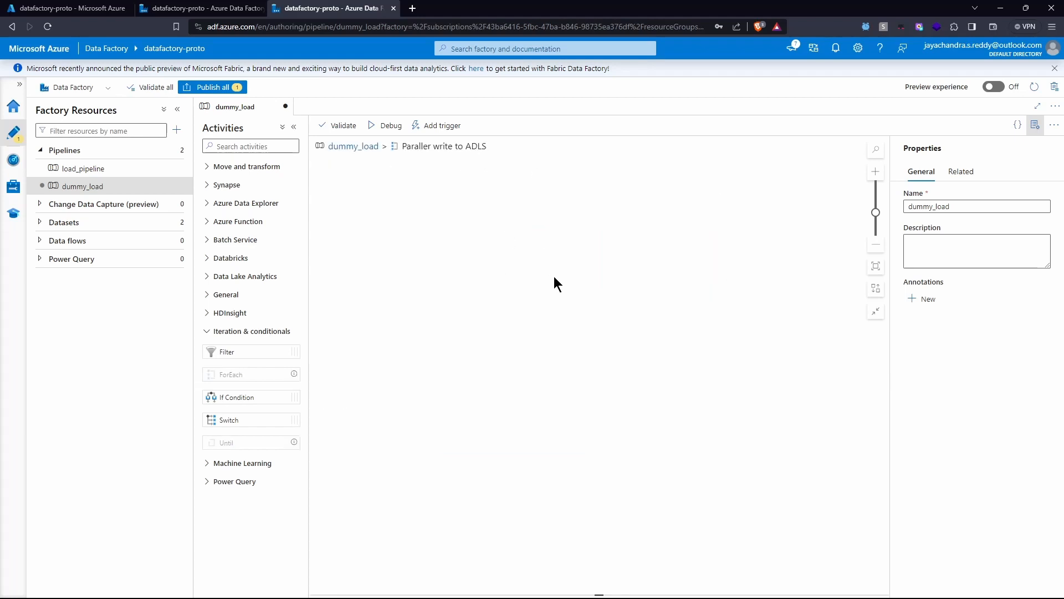
pyautogui.click(211, 333)
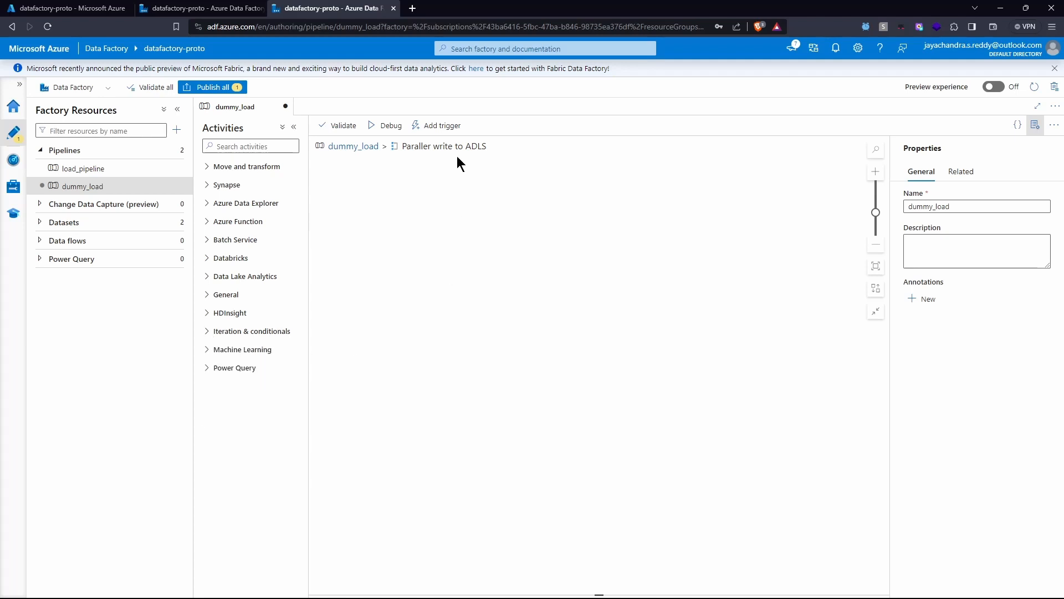
pyautogui.click(220, 167)
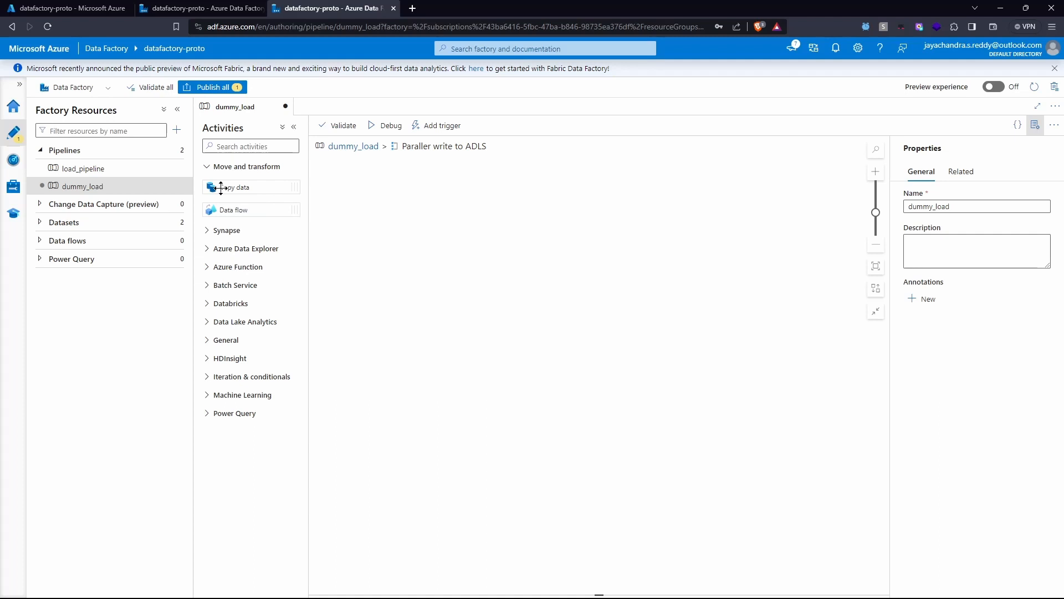
pyautogui.moveTo(221, 187); pyautogui.dragTo(535, 280)
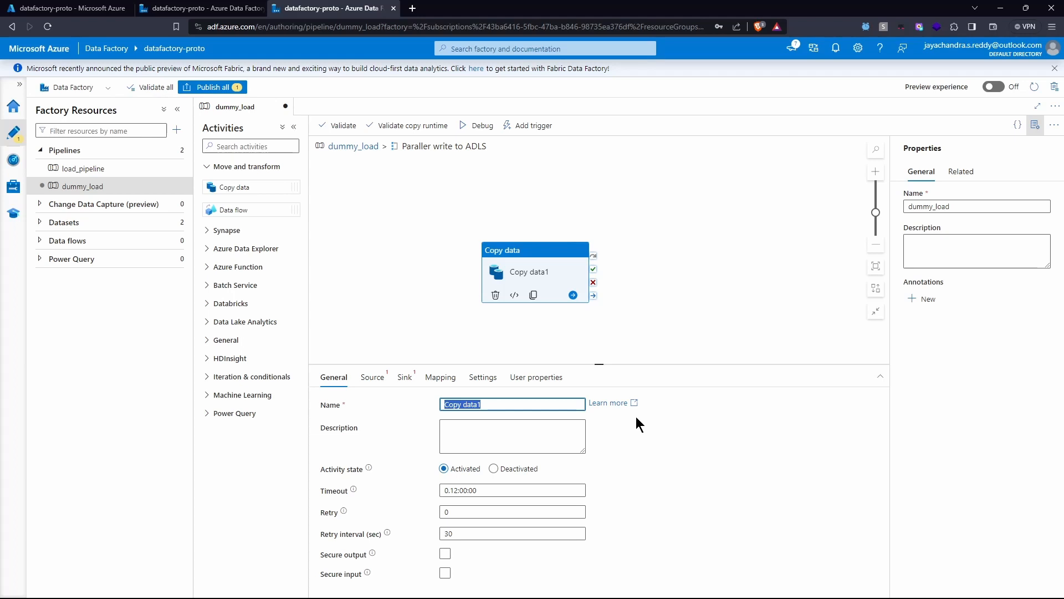
pyautogui.press('BackSpace')
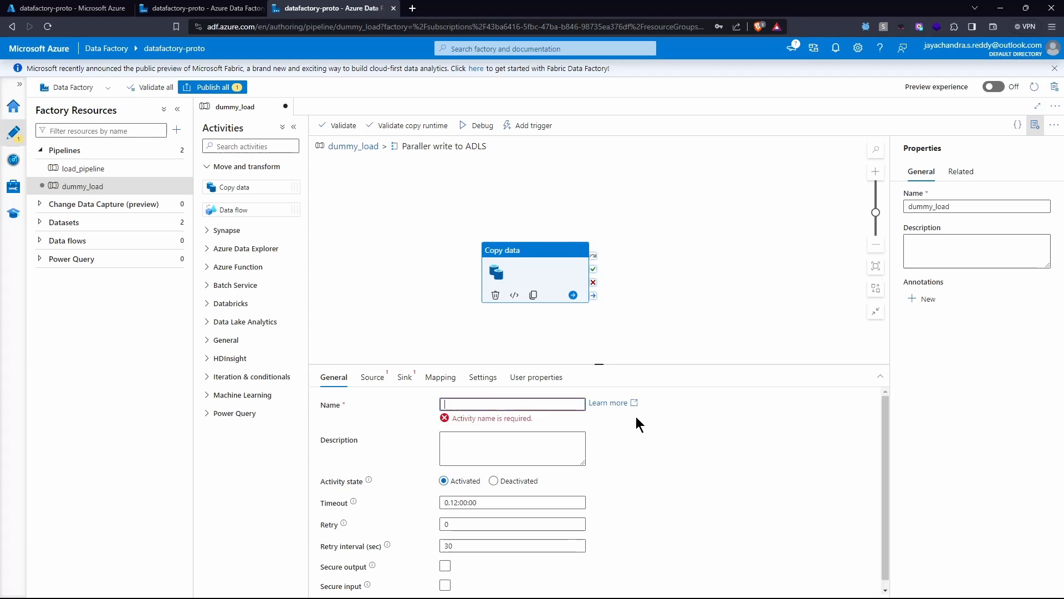
pyautogui.write('Paralle')
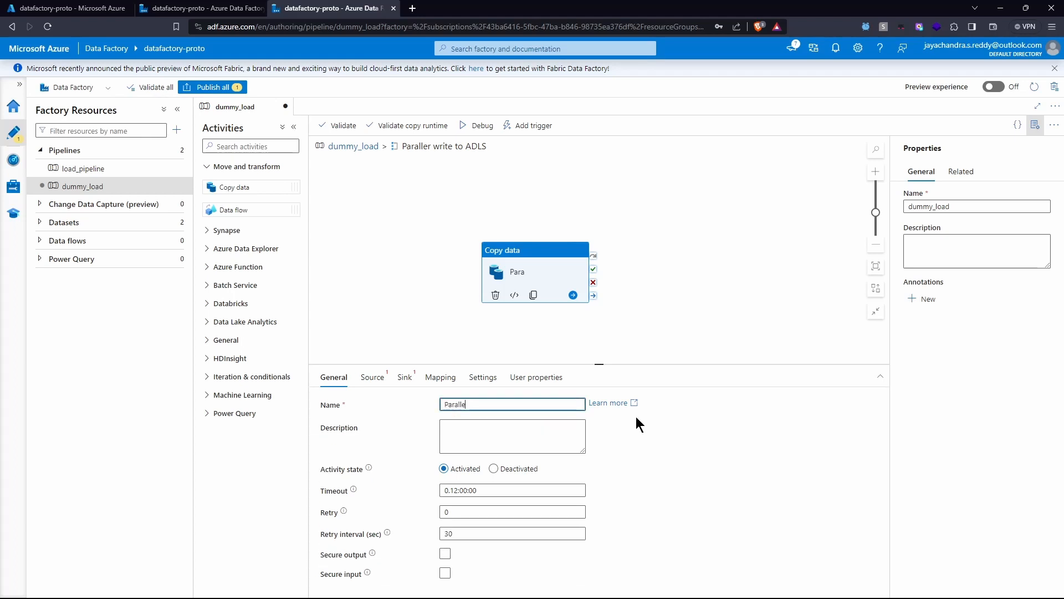
pyautogui.write('r Write')
# Set the Parallel Write activity's source dataset to AzureSqlTable1 and have it read through a query.
pyautogui.click(371, 382)
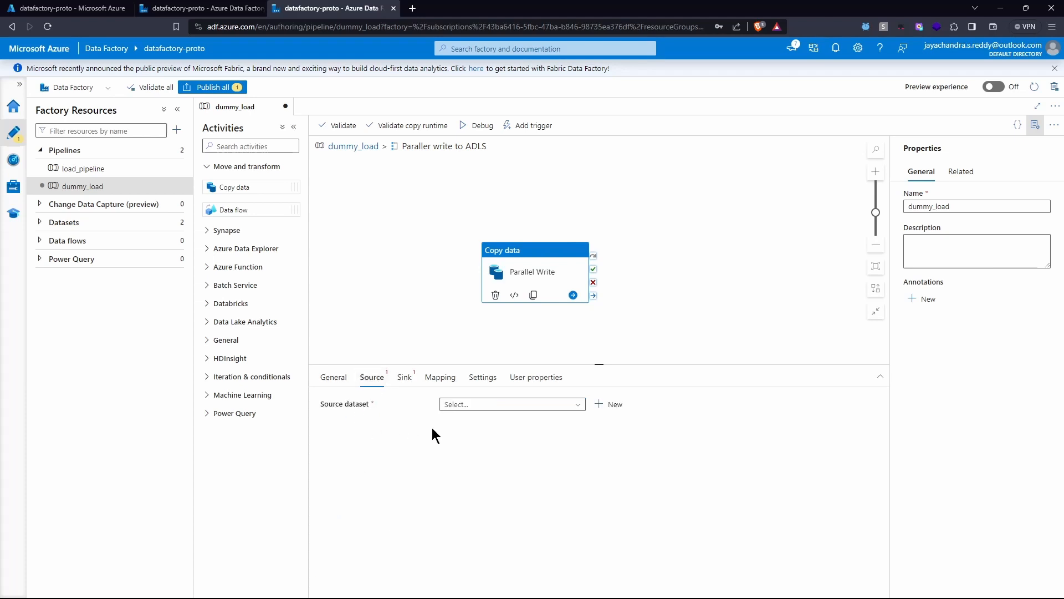
pyautogui.moveTo(586, 597)
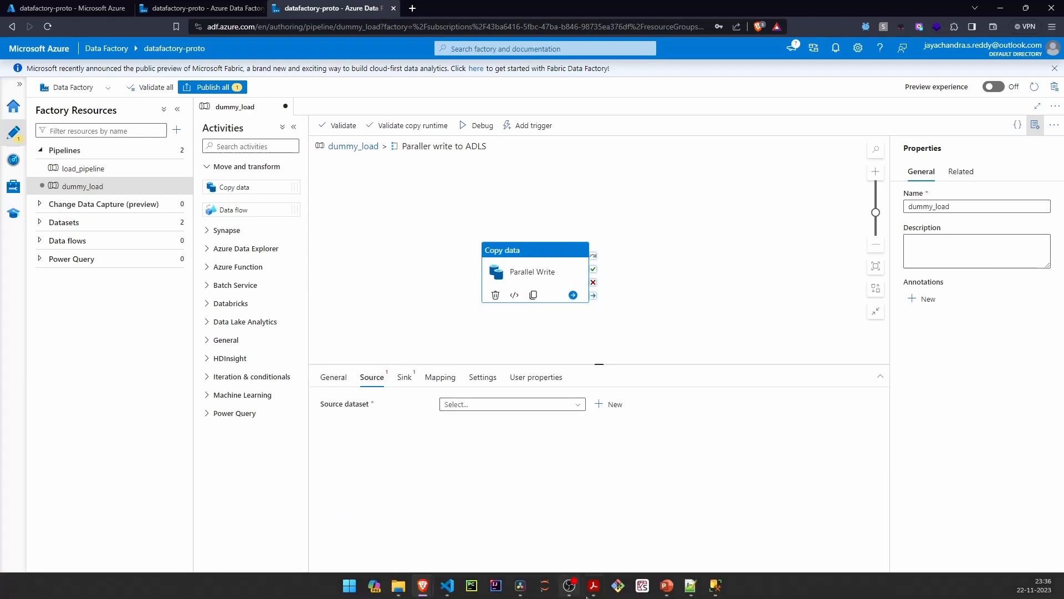
pyautogui.click(546, 405)
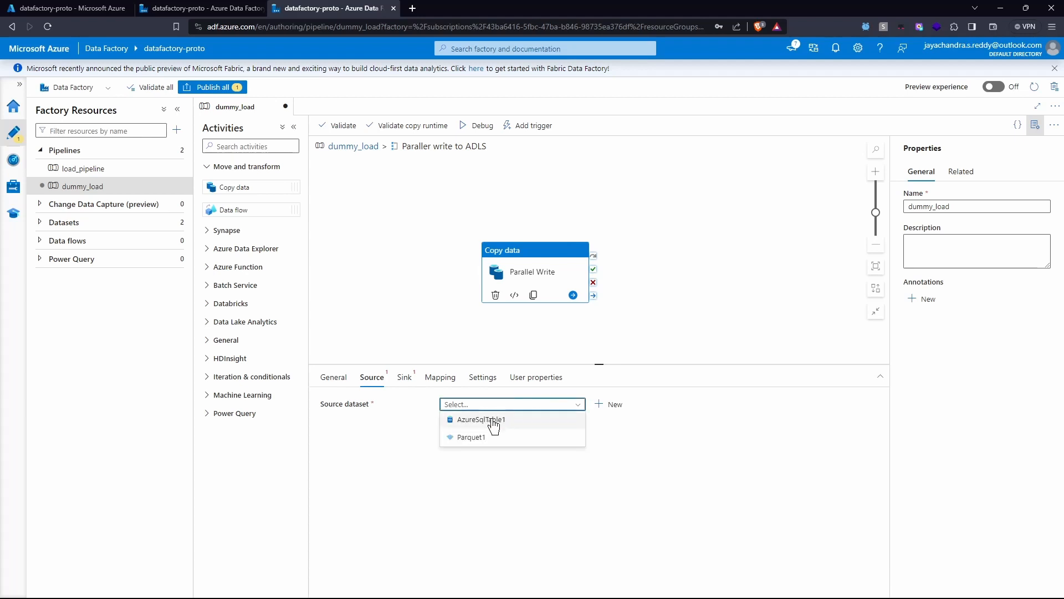
pyautogui.click(492, 422)
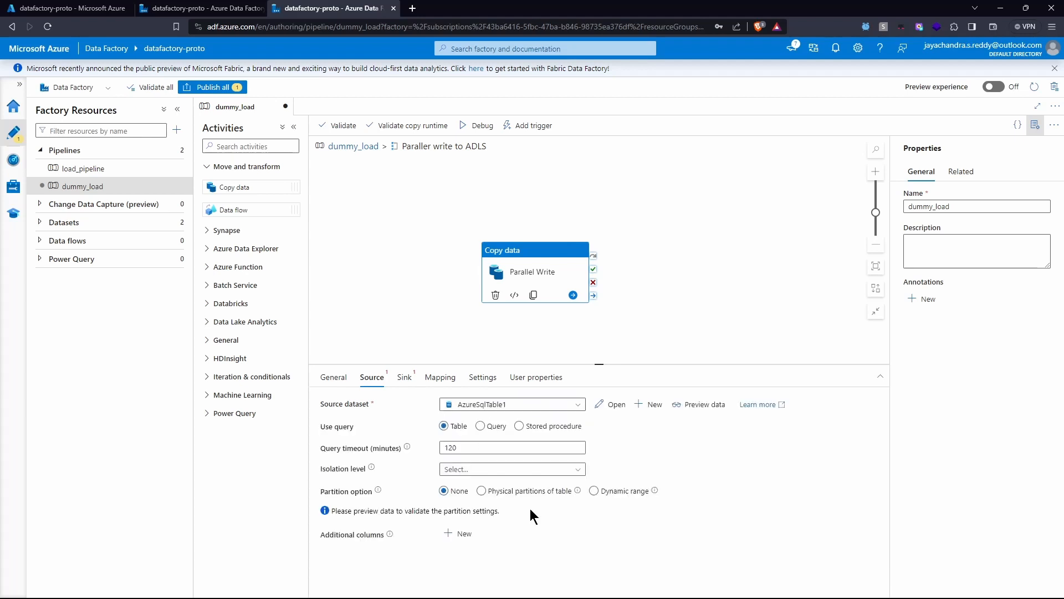
pyautogui.click(481, 426)
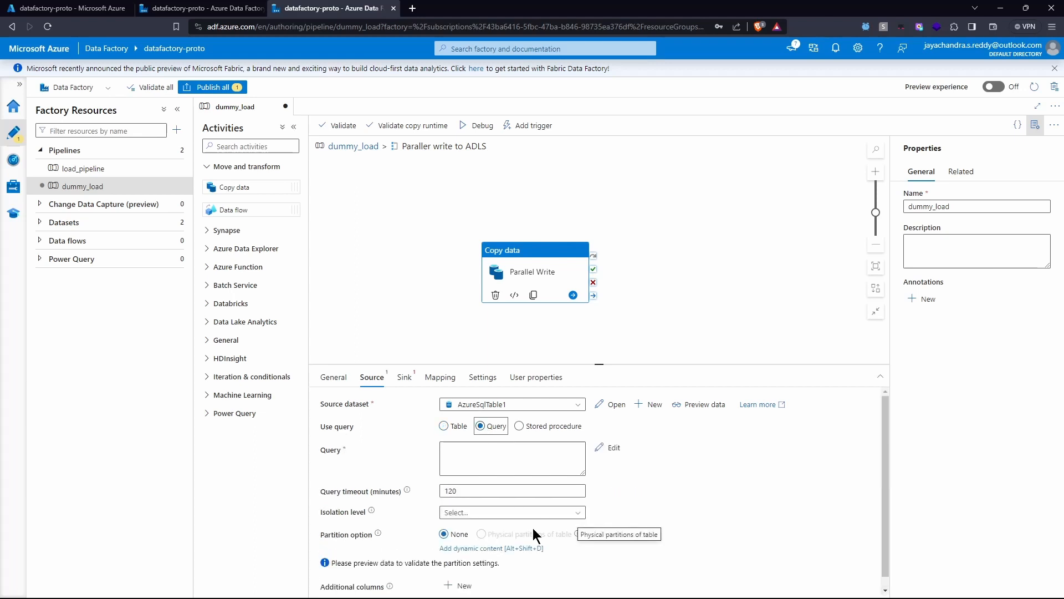
# Start a dynamic expression for the source query with the concat function and the string 'SELECT * FROM ' as its first argument.
pyautogui.click(506, 461)
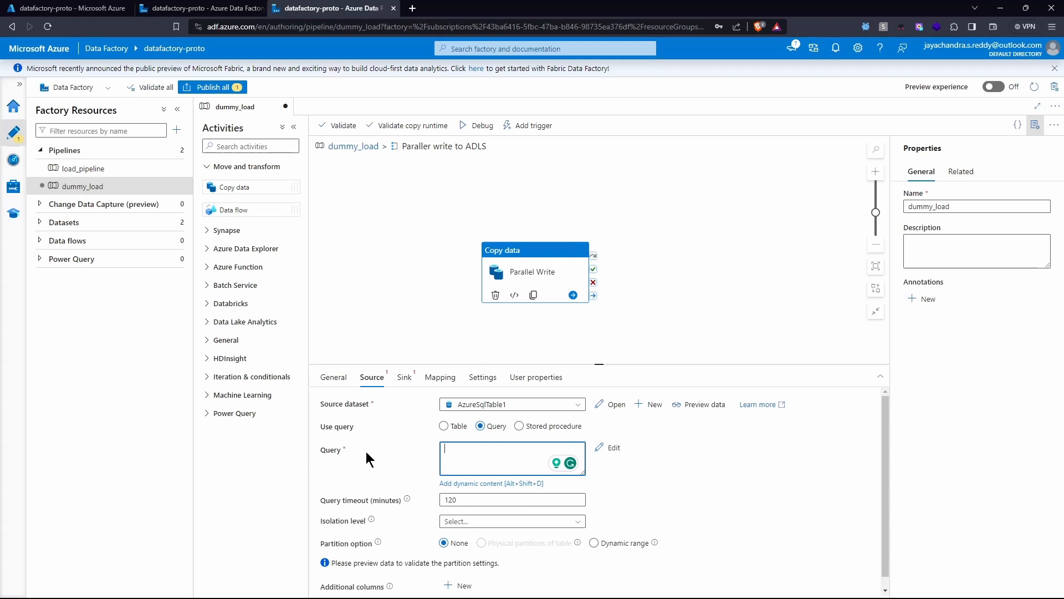
pyautogui.click(469, 484)
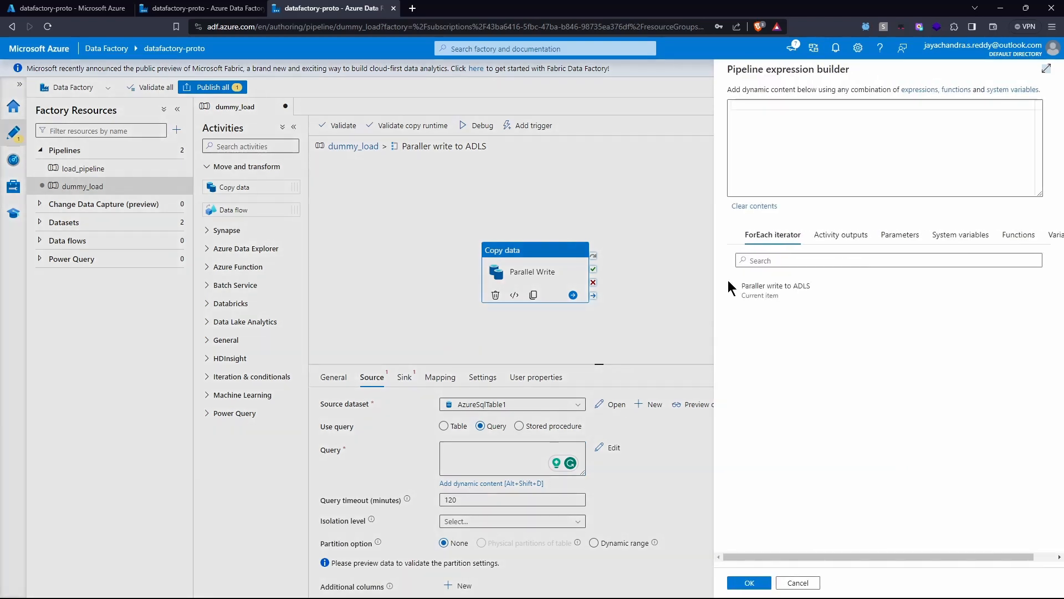
pyautogui.click(1017, 235)
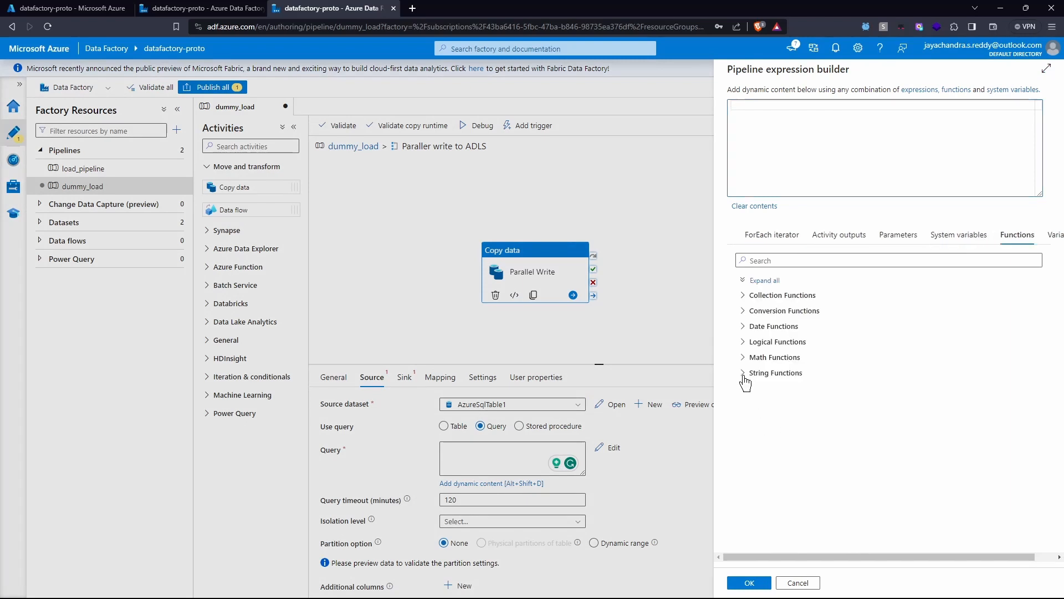
pyautogui.click(744, 374)
pyautogui.click(763, 391)
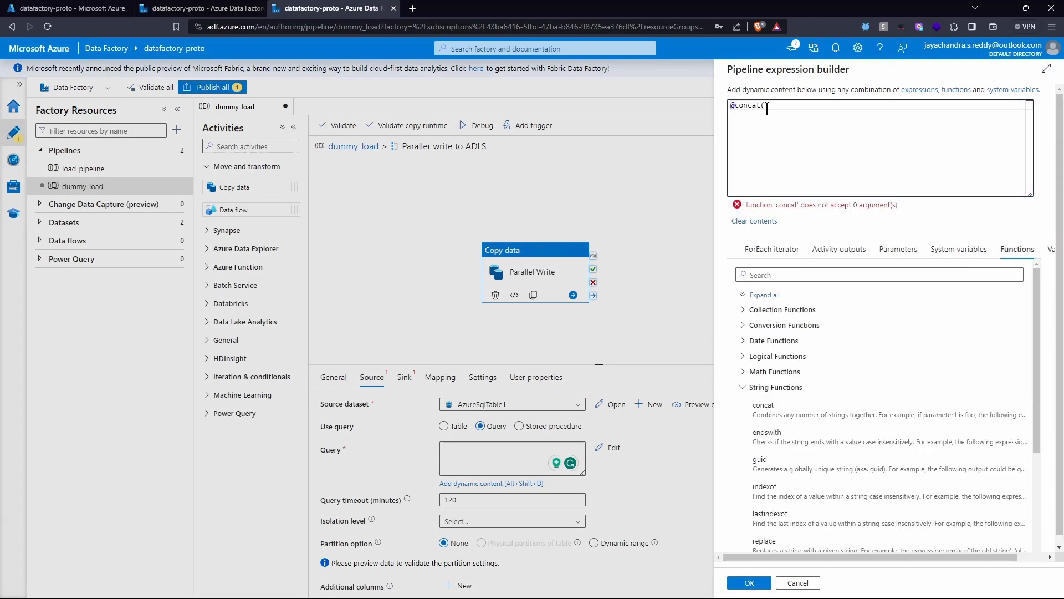
pyautogui.write("'")
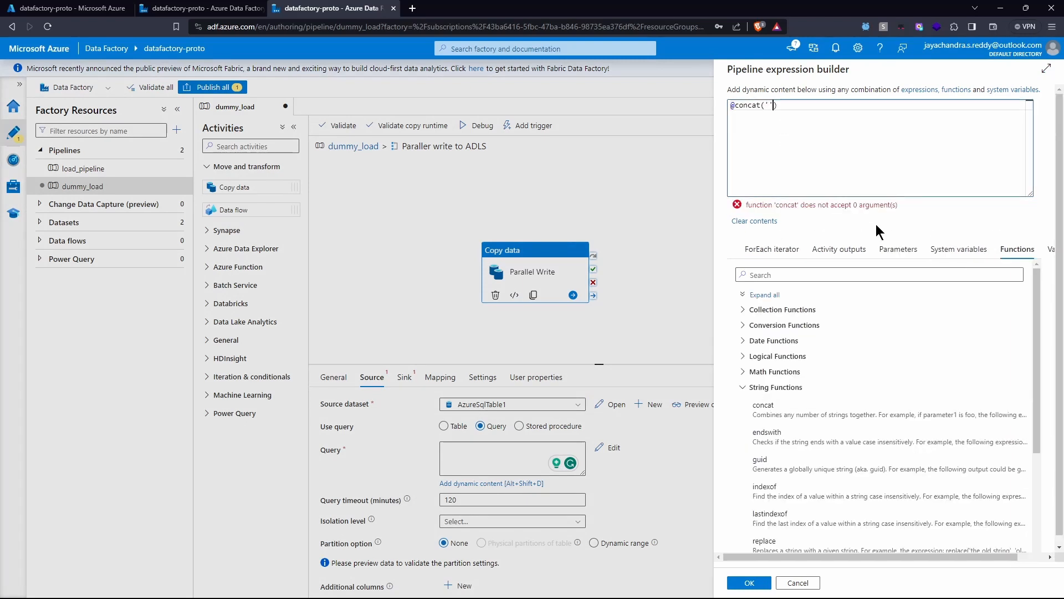
pyautogui.write('SELECT ')
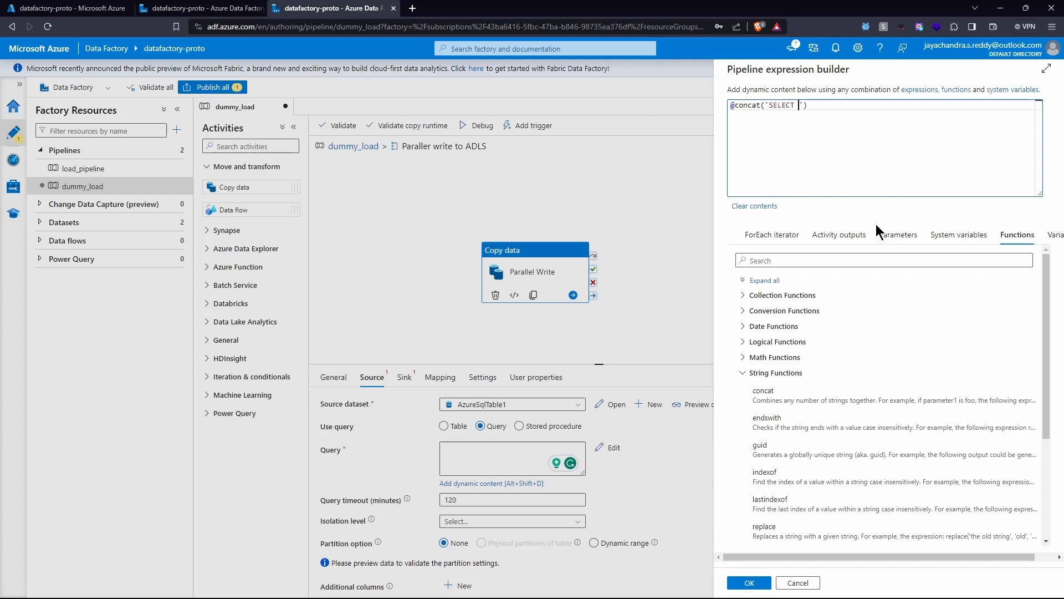
pyautogui.write("* FROM ',")
# Add the ForEach iterator's current item as the next concat argument, extended to item().TABLE_SCHEMA.
pyautogui.click(765, 252)
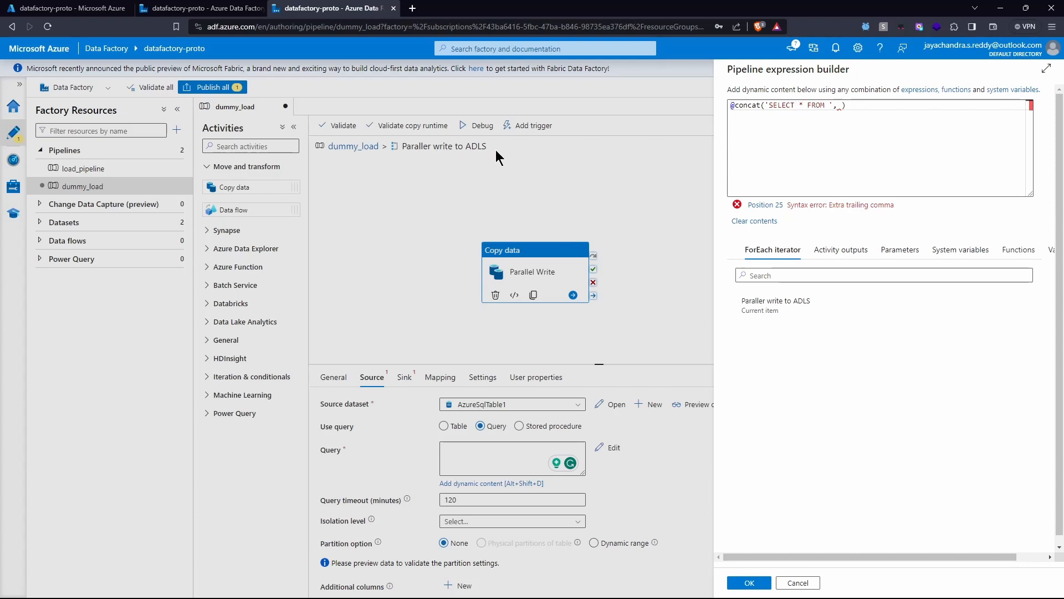
pyautogui.click(782, 305)
pyautogui.press('Left')
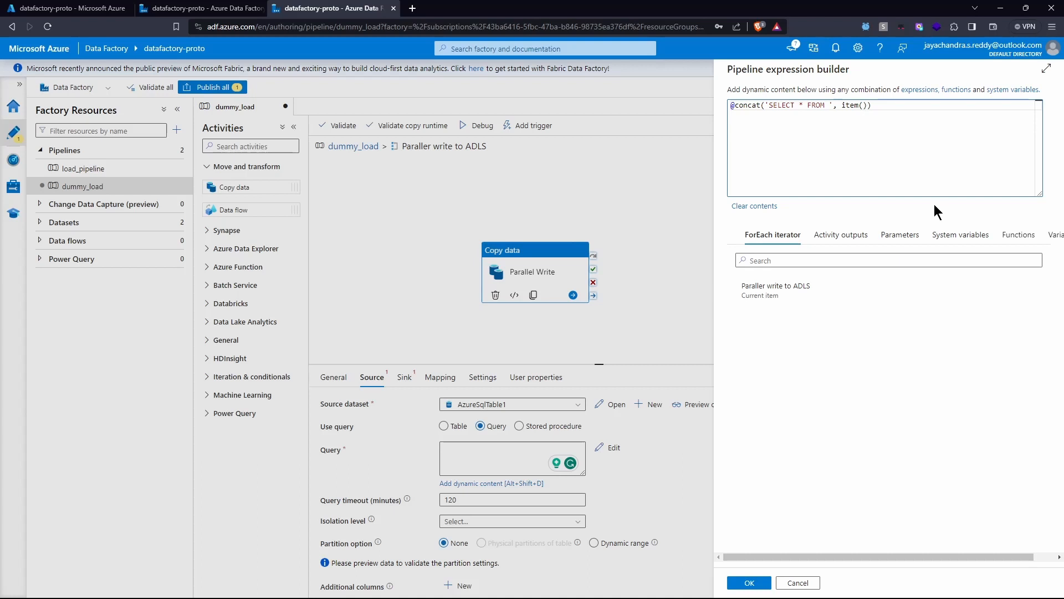
pyautogui.write('.')
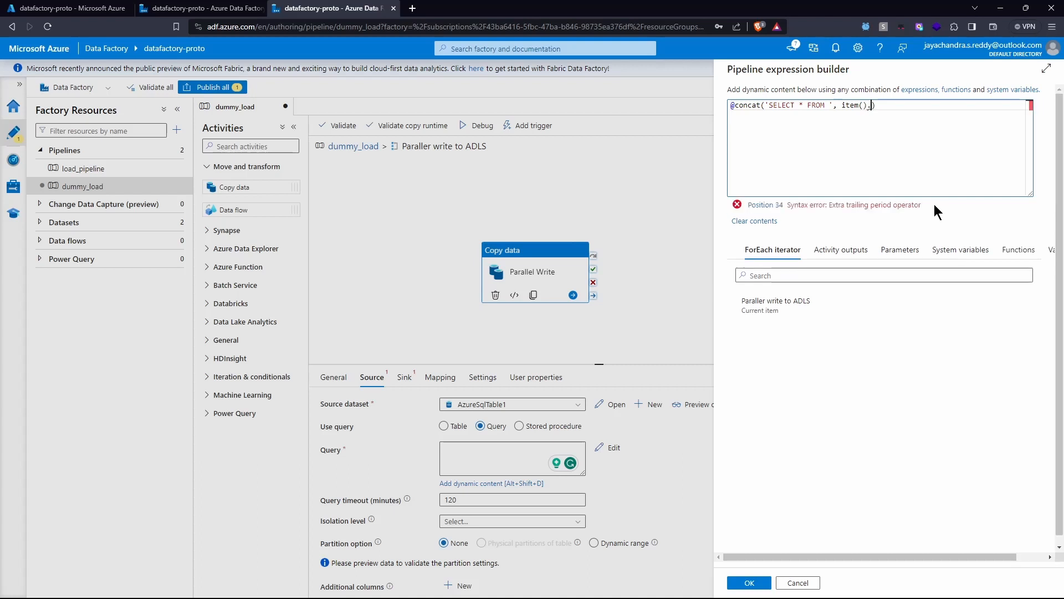
pyautogui.write('TABLE')
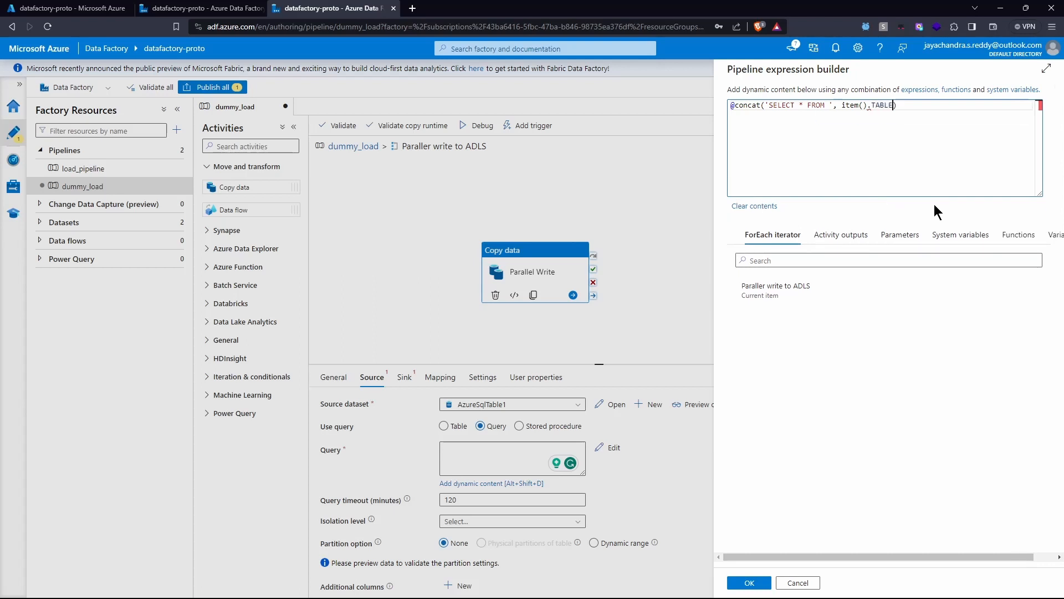
pyautogui.write('_SCHEMA')
pyautogui.moveTo(706, 594)
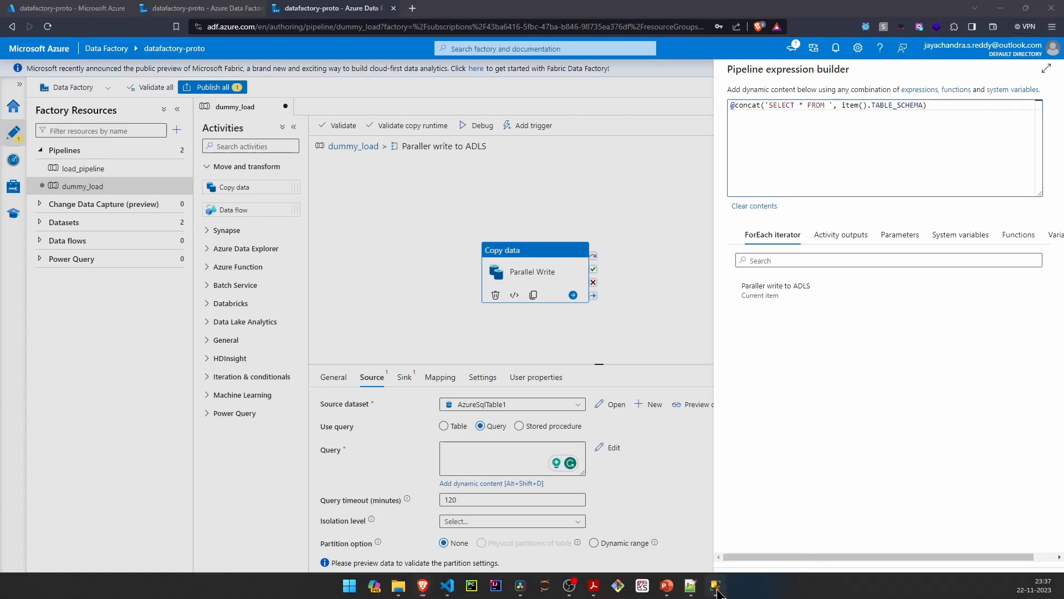
pyautogui.click(715, 530)
pyautogui.click(1017, 7)
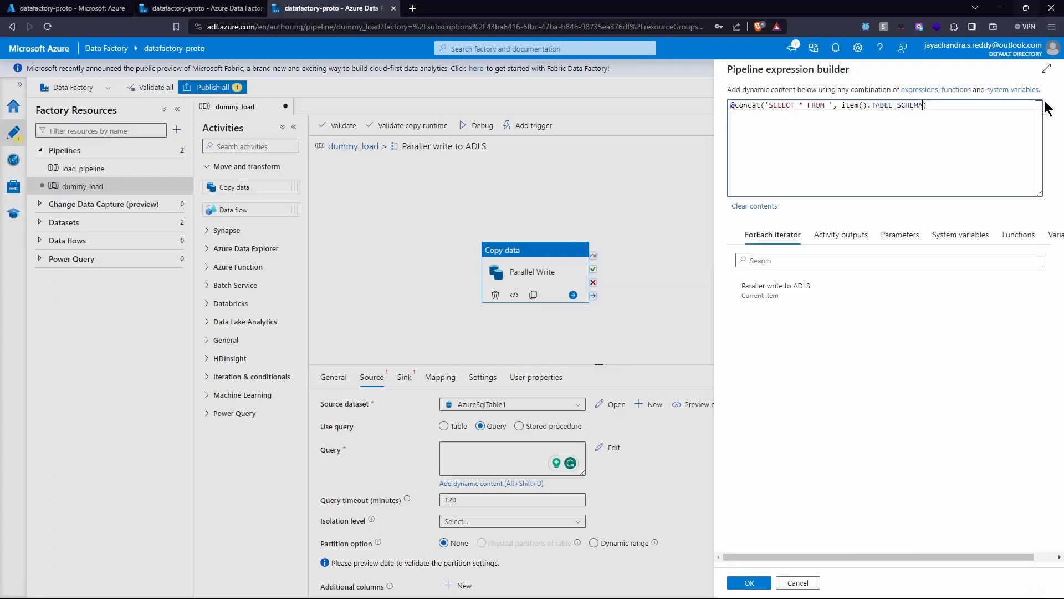
# Save the source query expression of Parallel Write and return to the dummy_load pipeline.
pyautogui.click(749, 583)
pyautogui.click(384, 178)
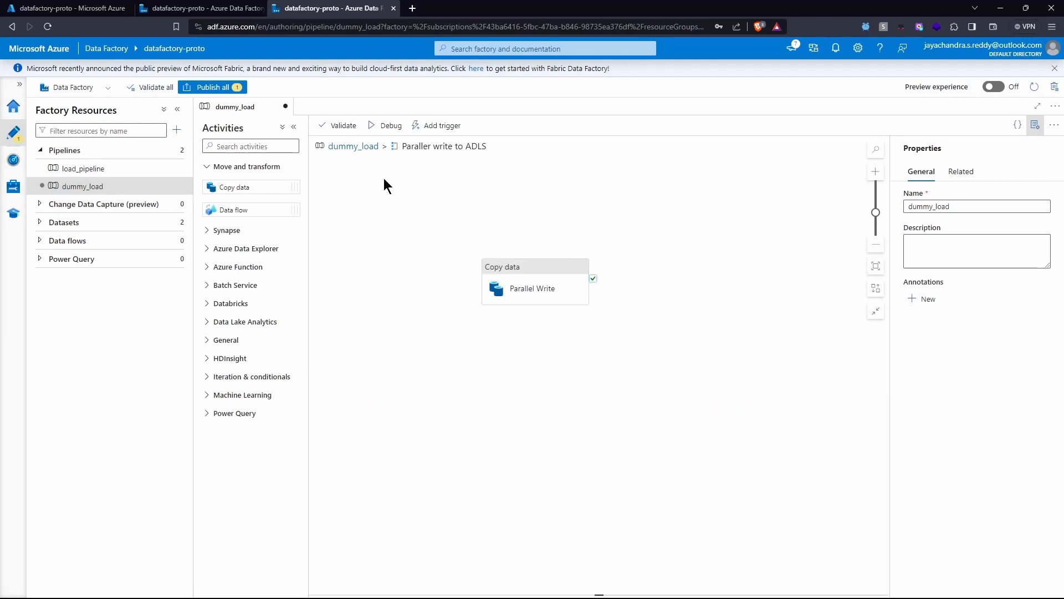
pyautogui.click(353, 146)
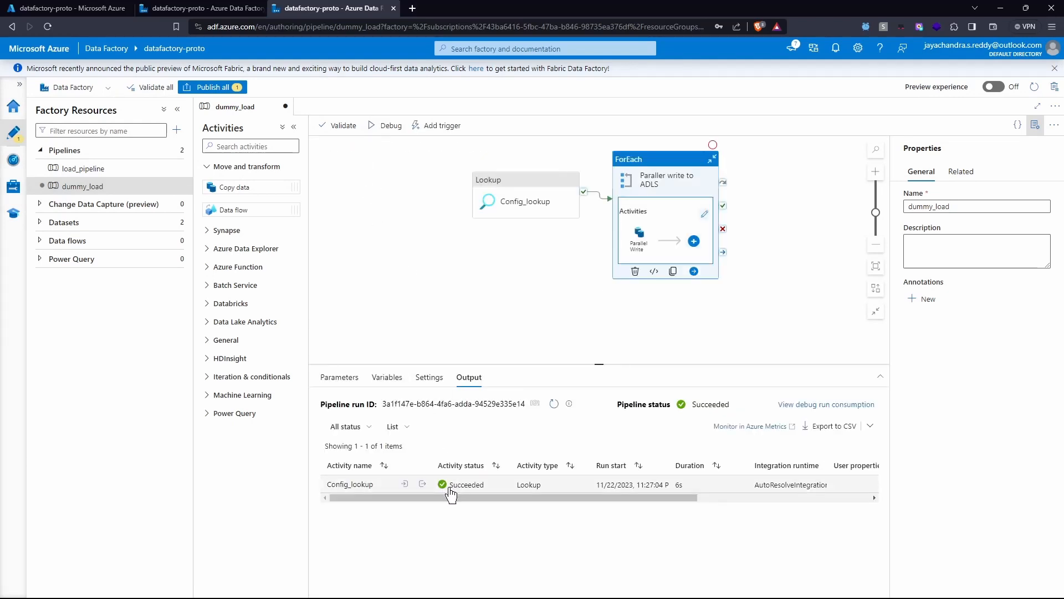
# Examine the TABLE_SCHEMA and TABLE_NAME entries in the output of the Config_lookup activity's debug run.
pyautogui.click(422, 484)
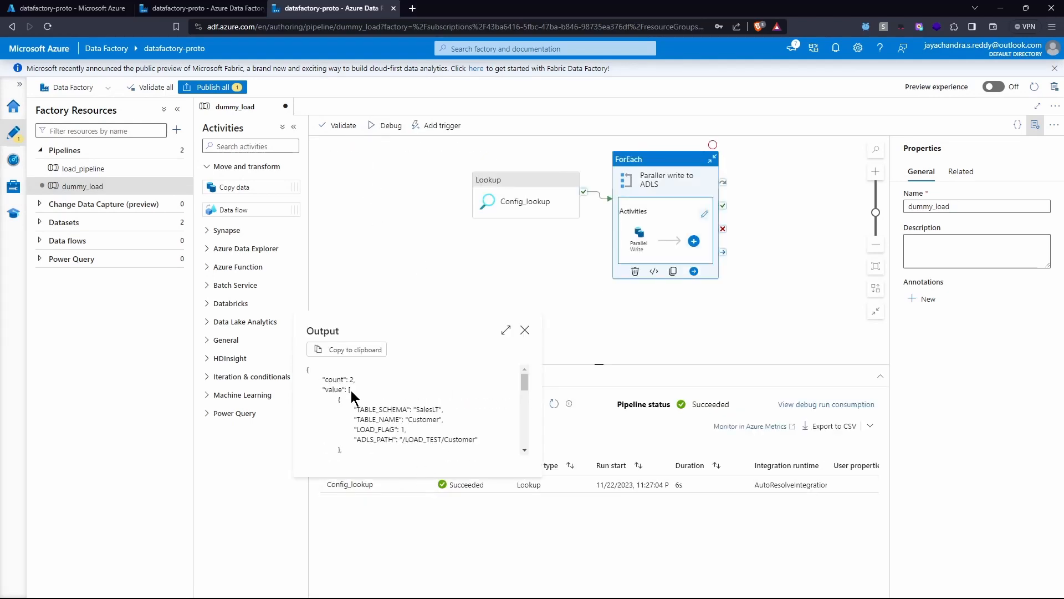
pyautogui.moveTo(339, 398)
pyautogui.mouseDown()
pyautogui.moveTo(366, 460)
pyautogui.moveTo(377, 407)
pyautogui.moveTo(347, 411)
pyautogui.moveTo(339, 401)
pyautogui.moveTo(360, 446)
pyautogui.moveTo(339, 401)
pyautogui.mouseUp()
pyautogui.scroll(1, 340, 400)
pyautogui.doubleClick(365, 409)
pyautogui.doubleClick(428, 409)
pyautogui.doubleClick(376, 419)
pyautogui.doubleClick(423, 419)
pyautogui.click(451, 414)
pyautogui.click(732, 326)
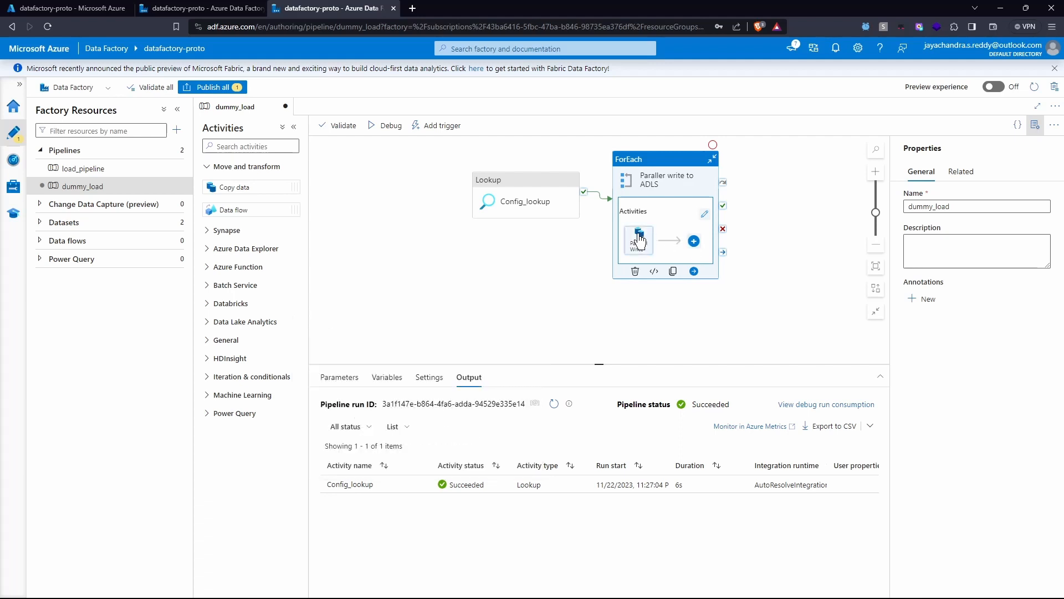
# Reopen the Parallel Write source query expression and append '.' and item().TABLE_NAME as further concat arguments.
pyautogui.click(705, 214)
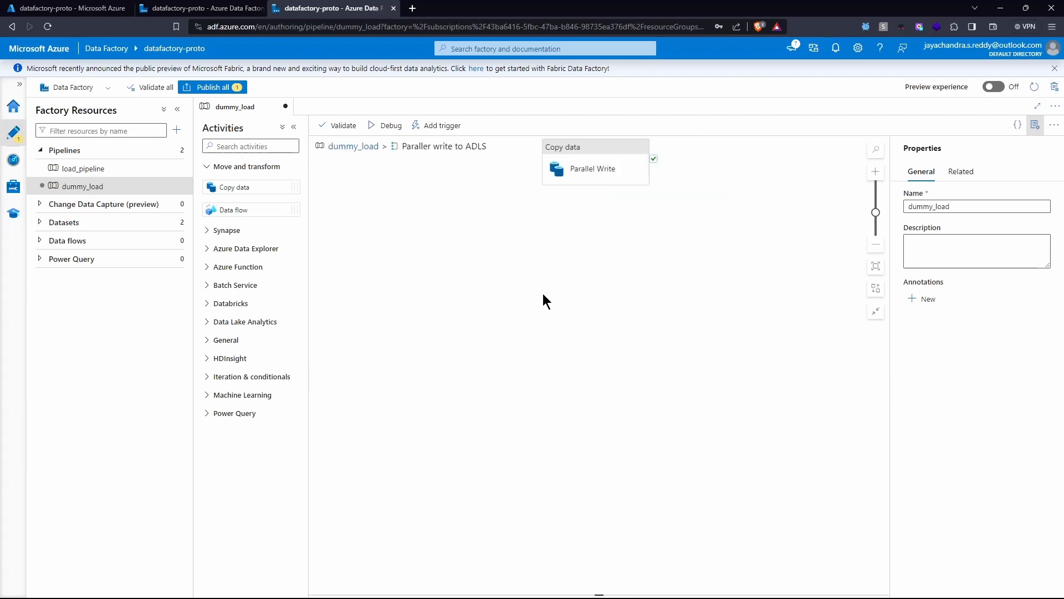
pyautogui.click(594, 177)
pyautogui.click(488, 447)
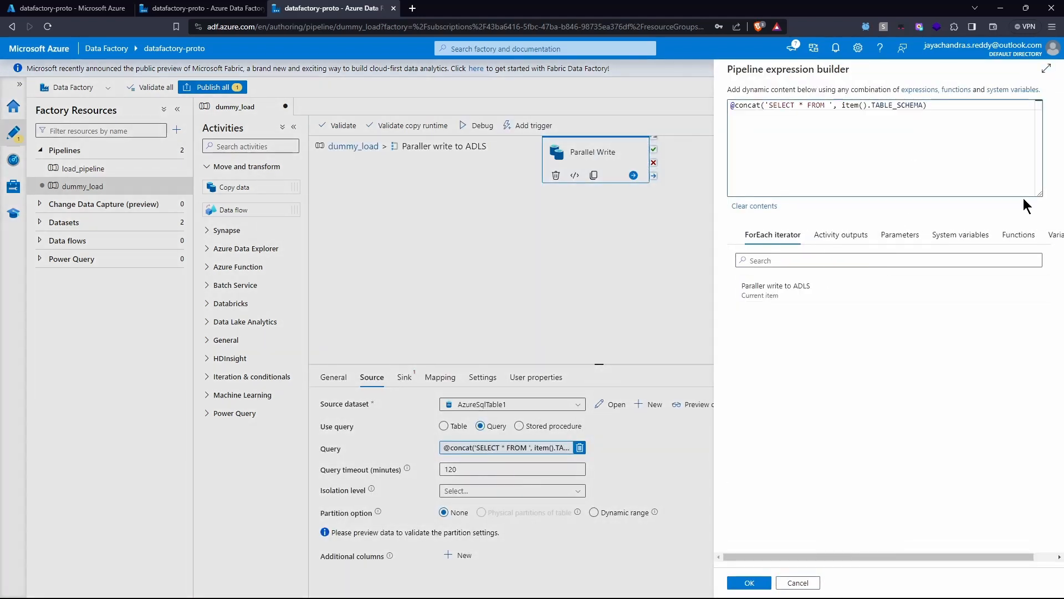
pyautogui.press('Left')
pyautogui.write(", '.',")
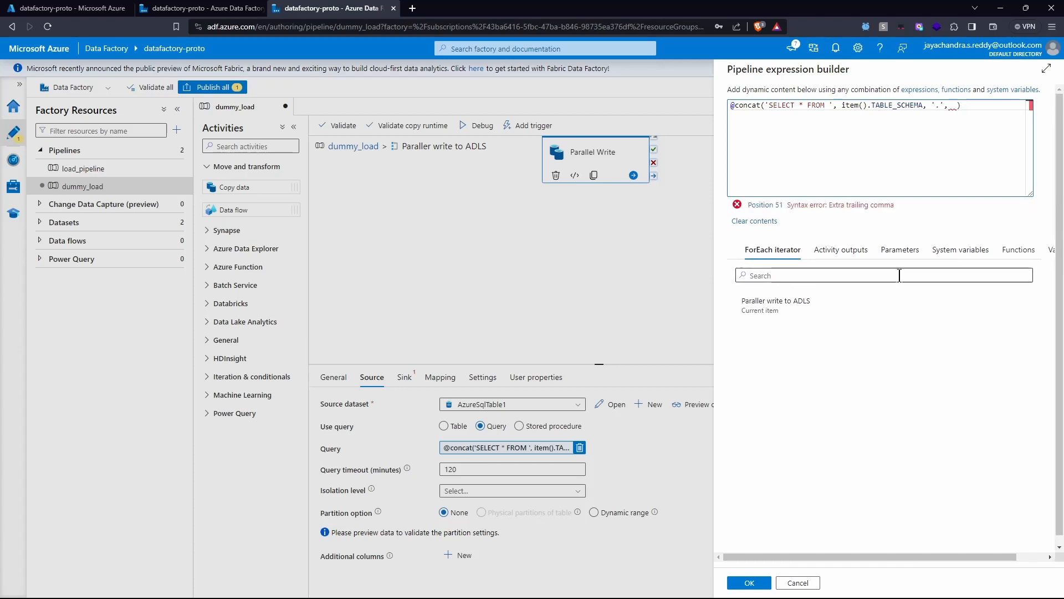
pyautogui.click(837, 312)
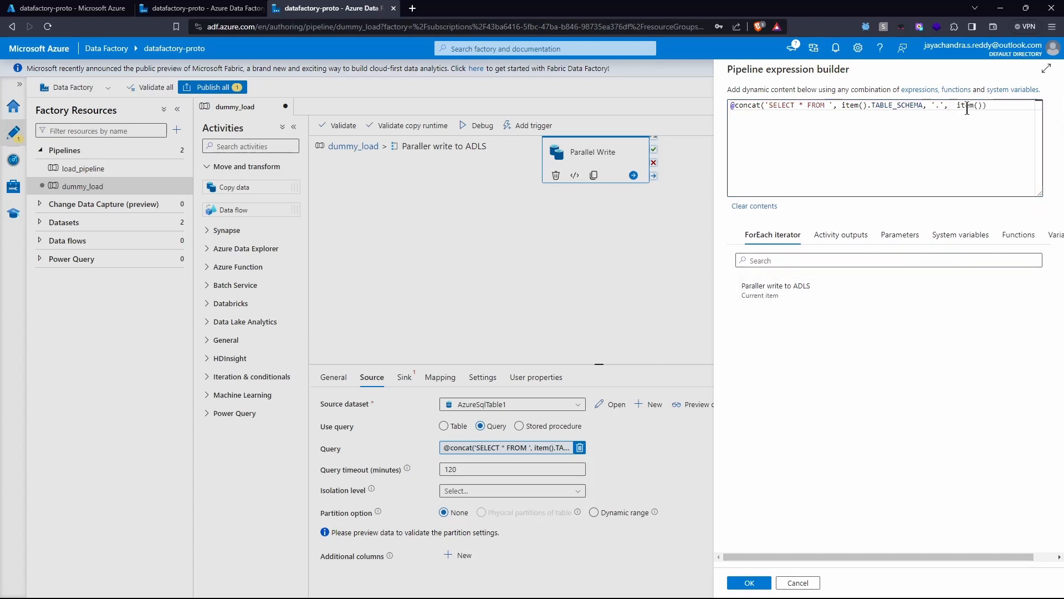
pyautogui.write('.TABLE')
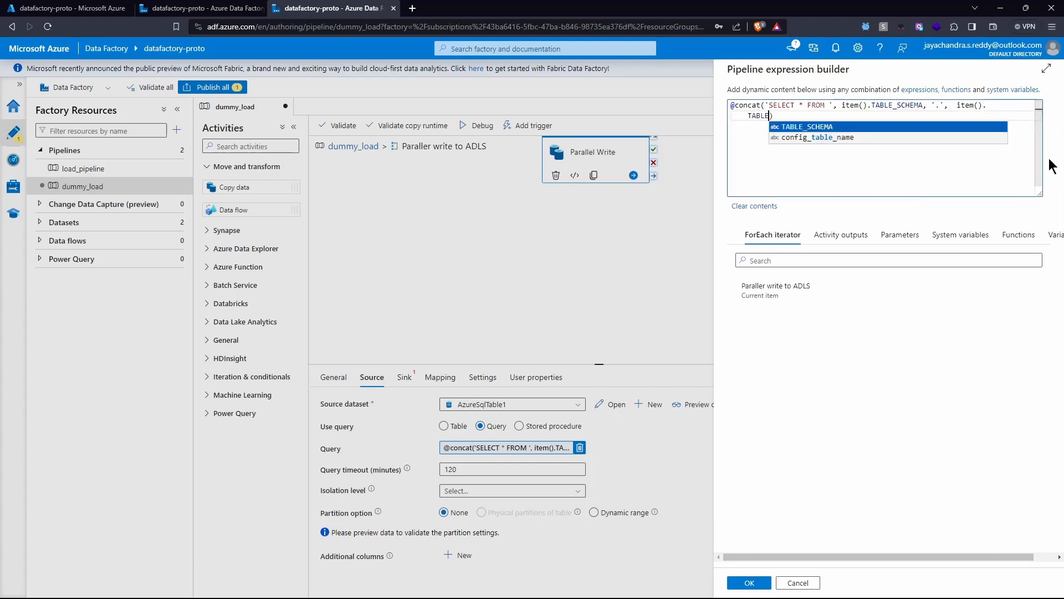
pyautogui.write('_NAME')
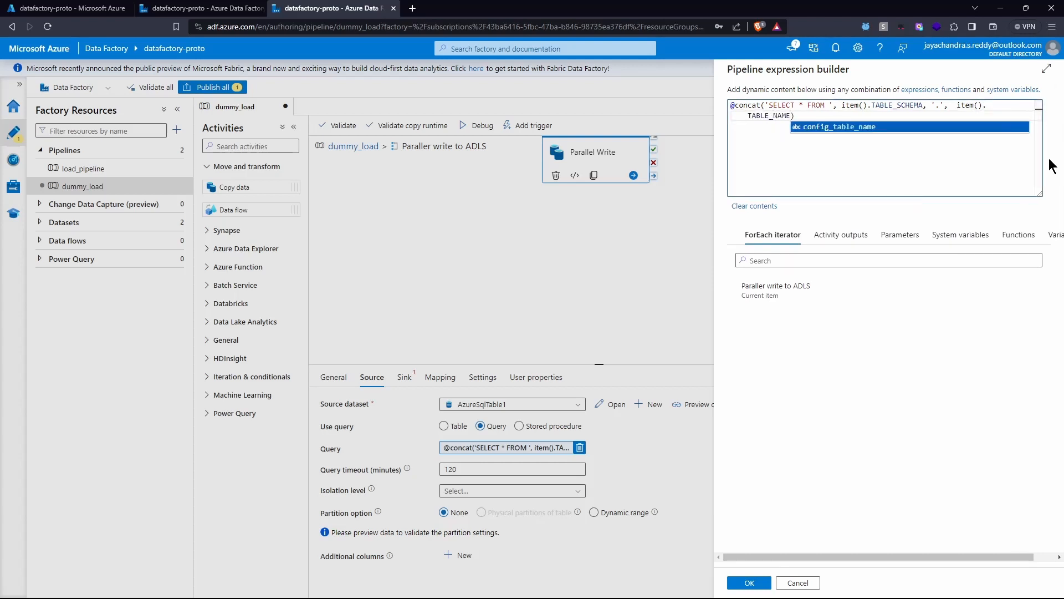
pyautogui.click(928, 167)
pyautogui.press('Return')
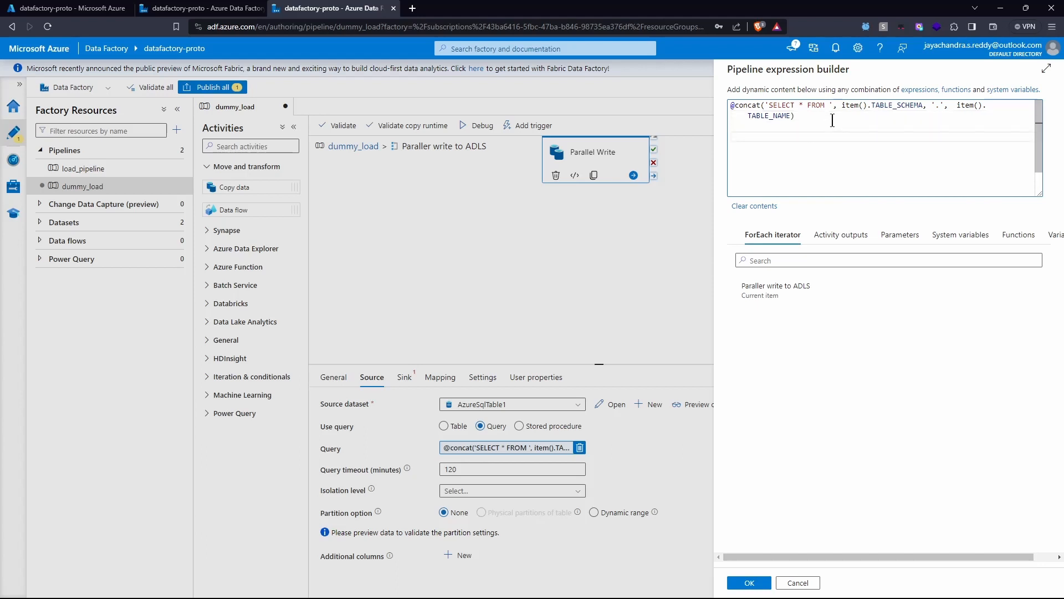
pyautogui.write('SELECT * F')
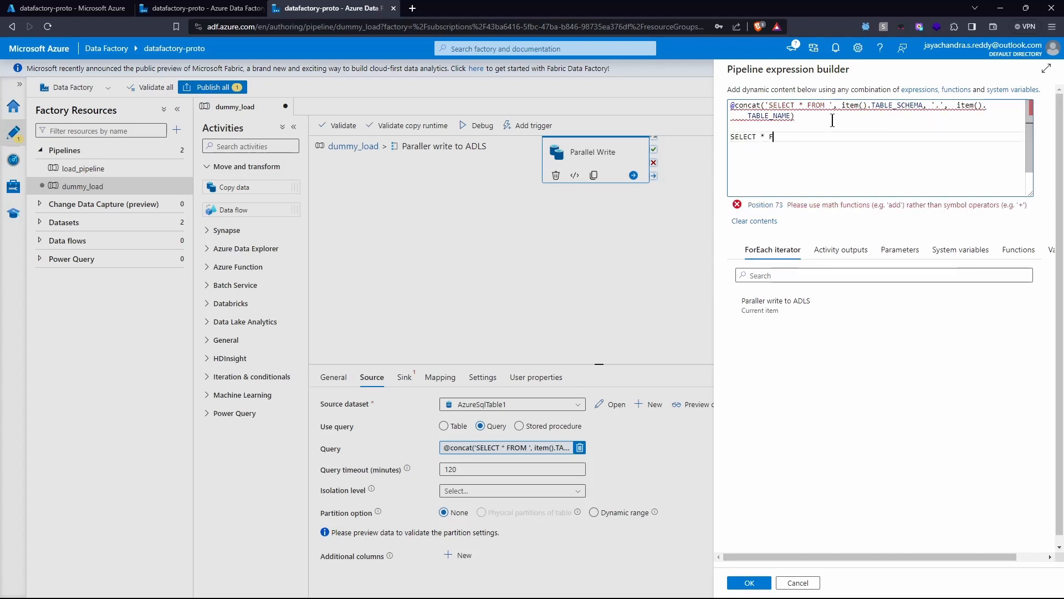
pyautogui.write('ROM')
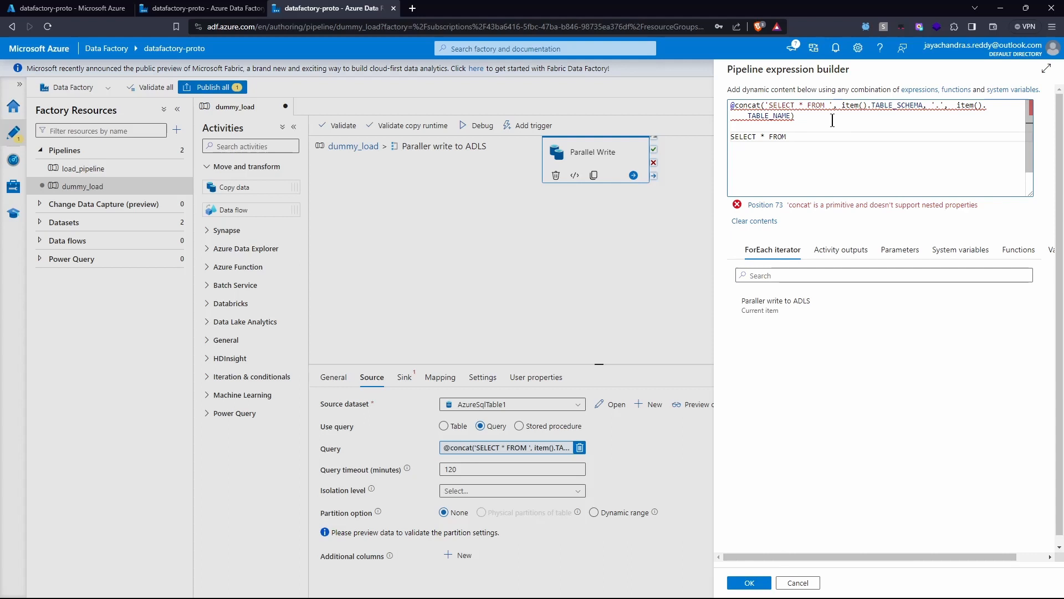
pyautogui.write(' SALE')
pyautogui.press('BackSpace')
pyautogui.press('BackSpace')
pyautogui.press('BackSpace')
pyautogui.write('alesLT.Customer')
pyautogui.hotkey('ctrl', 'shift', 'Left')
pyautogui.write('Persn')
pyautogui.press('BackSpace')
pyautogui.write('on')
pyautogui.hotkey('shift', 'Home')
pyautogui.press('BackSpace')
pyautogui.press('BackSpace')
pyautogui.press('BackSpace')
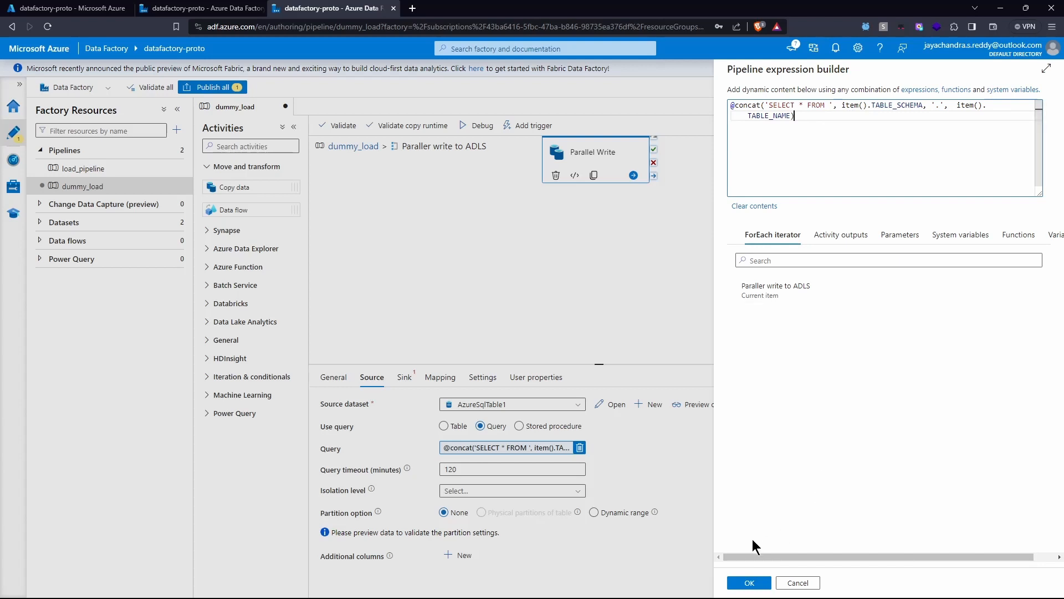
# Save the completed concat expression as the Parallel Write source query.
pyautogui.click(753, 583)
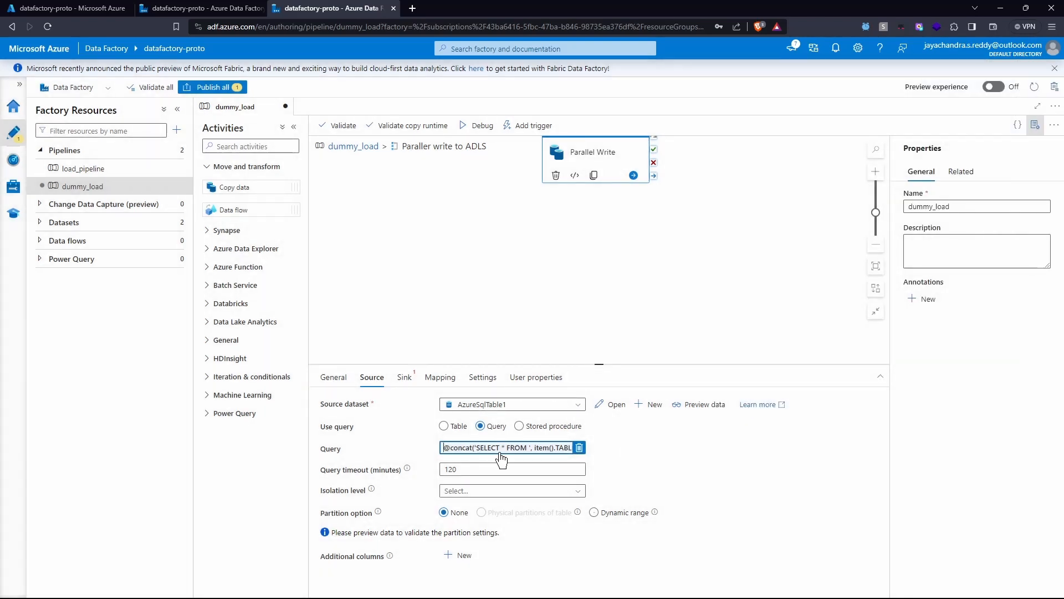
# Switch to SQL Server Management Studio, run SELECT * FROM SalesLT.Customer below the last UPDATE statement, and look through the returned rows.
pyautogui.click(627, 588)
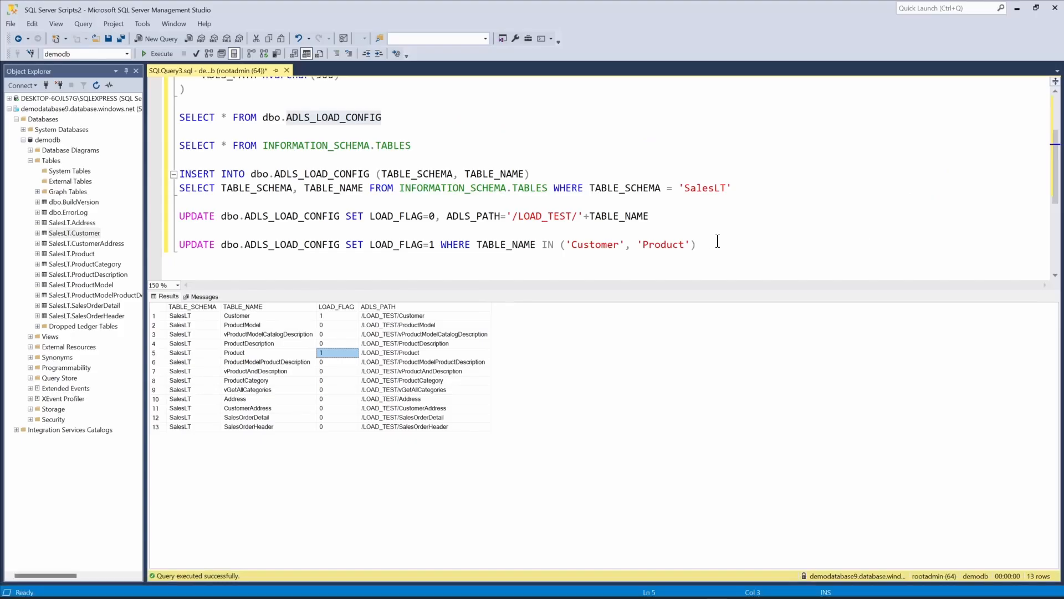
pyautogui.click(718, 241)
pyautogui.press('Return')
pyautogui.press('Return')
pyautogui.write('SELECT *')
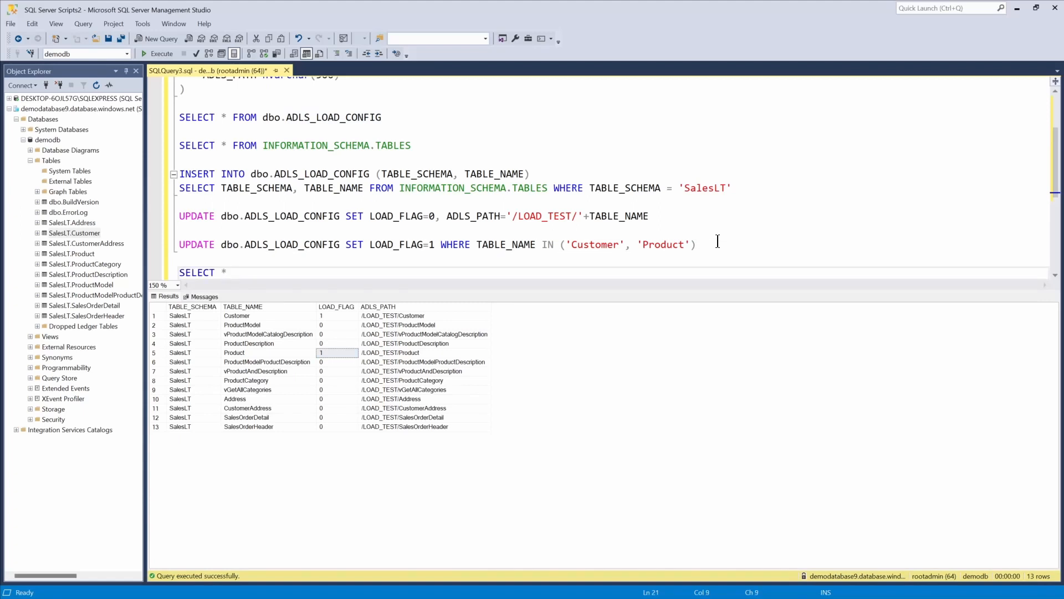
pyautogui.write(' FROM Sal')
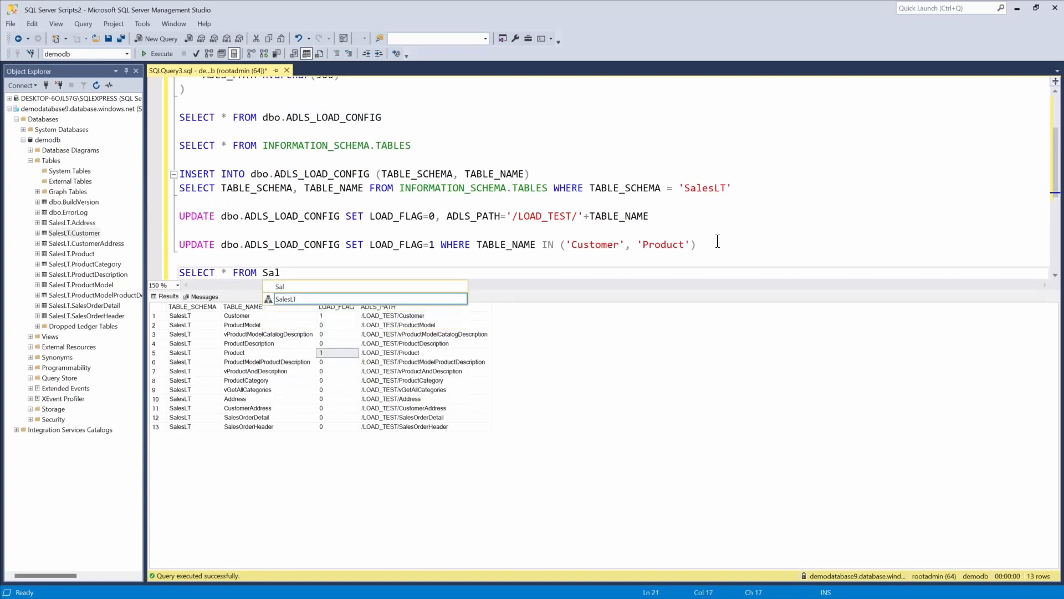
pyautogui.write('esLT.Customer')
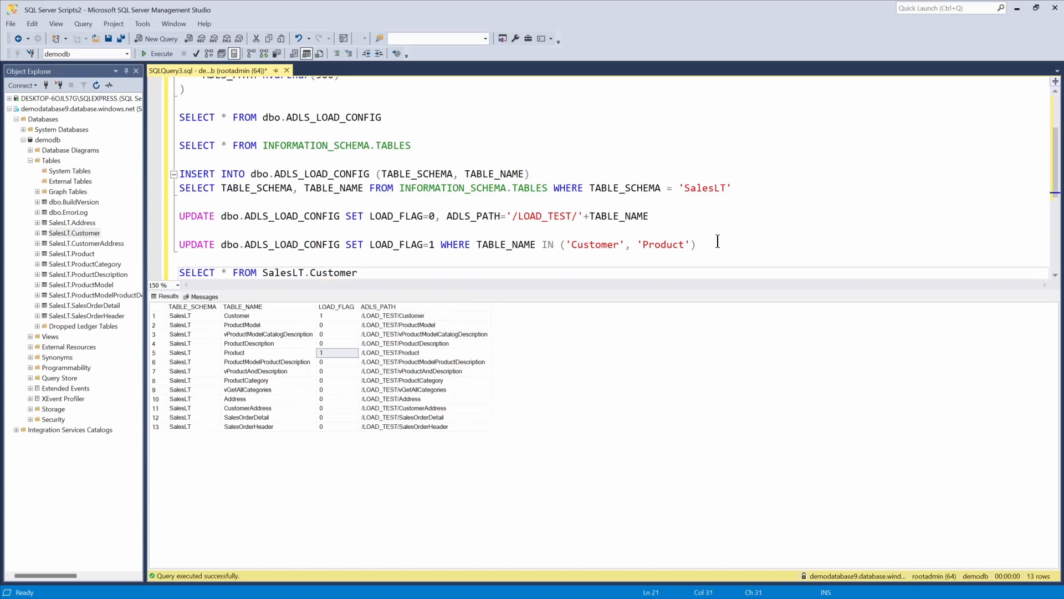
pyautogui.hotkey('shift', 'Home')
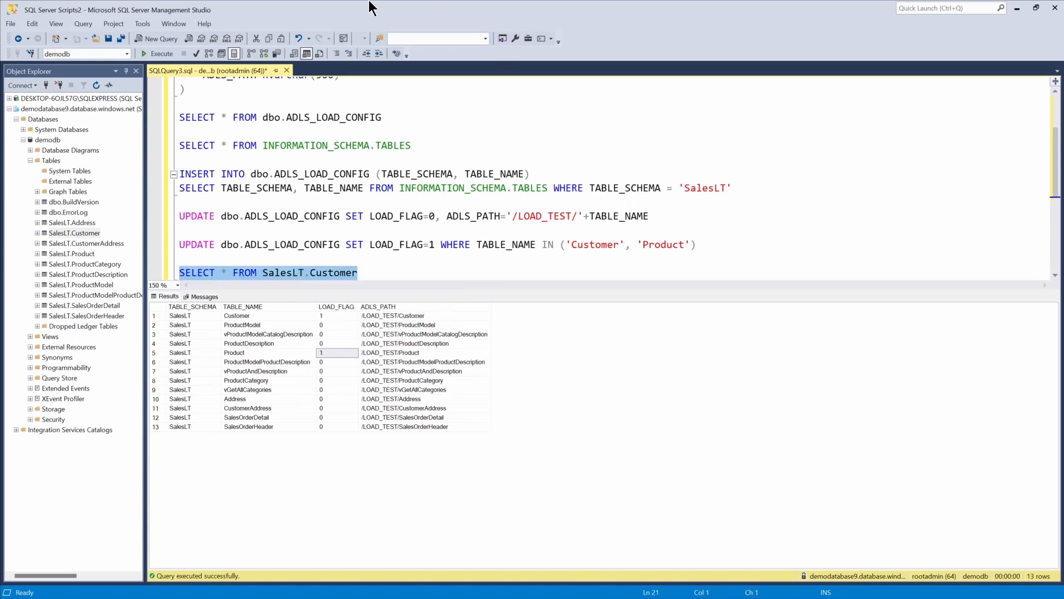
pyautogui.click(161, 53)
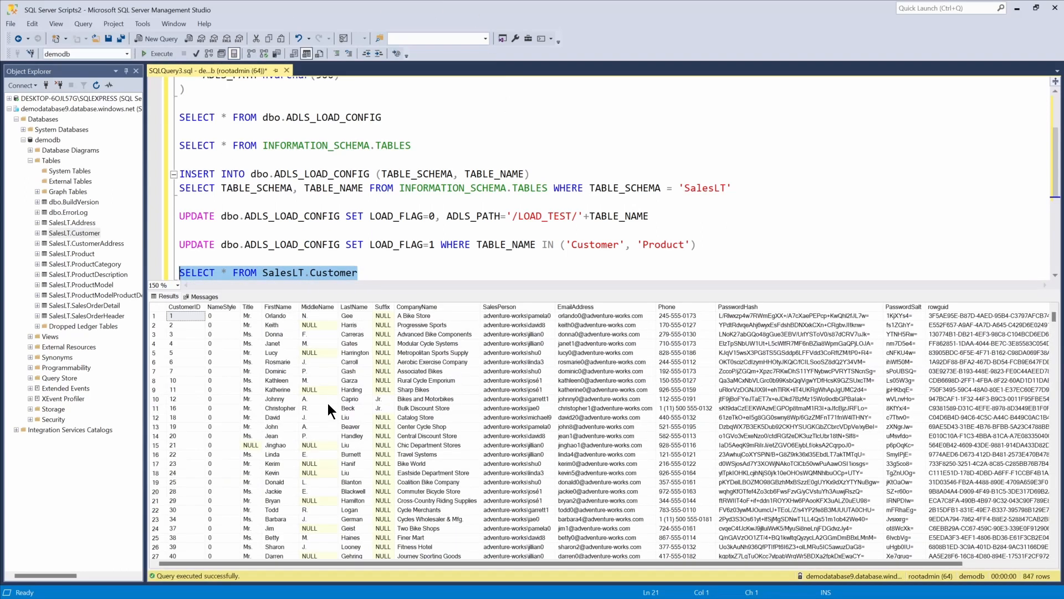
pyautogui.scroll(-13, 328, 403)
pyautogui.moveTo(1054, 328); pyautogui.dragTo(1061, 560)
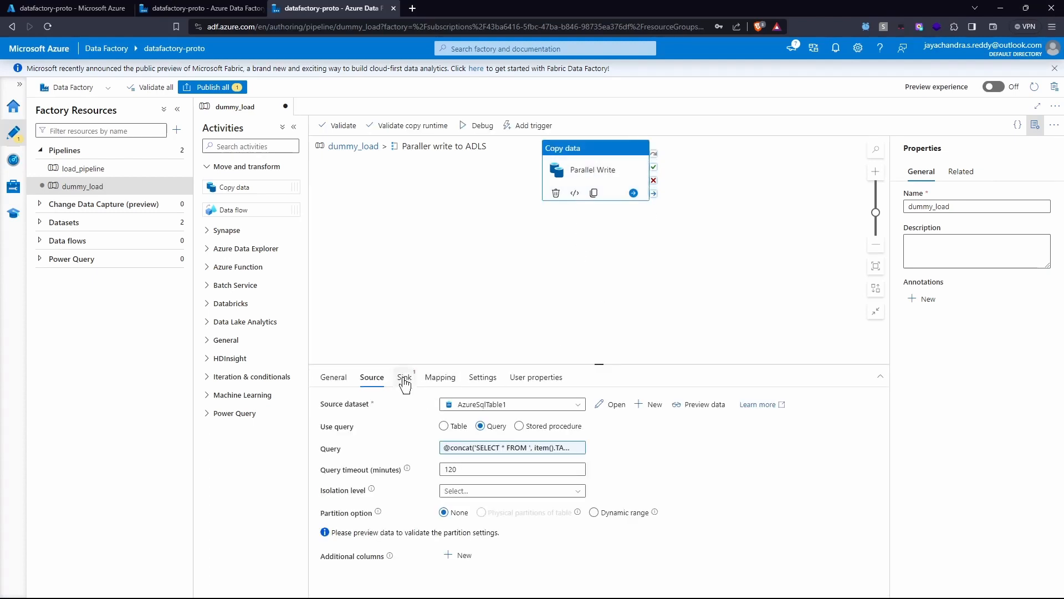
# Back in Azure Data Factory, create a Parquet sink dataset for Parallel Write on Azure Blob Storage with the blobStorage linked service and no file path.
pyautogui.click(404, 379)
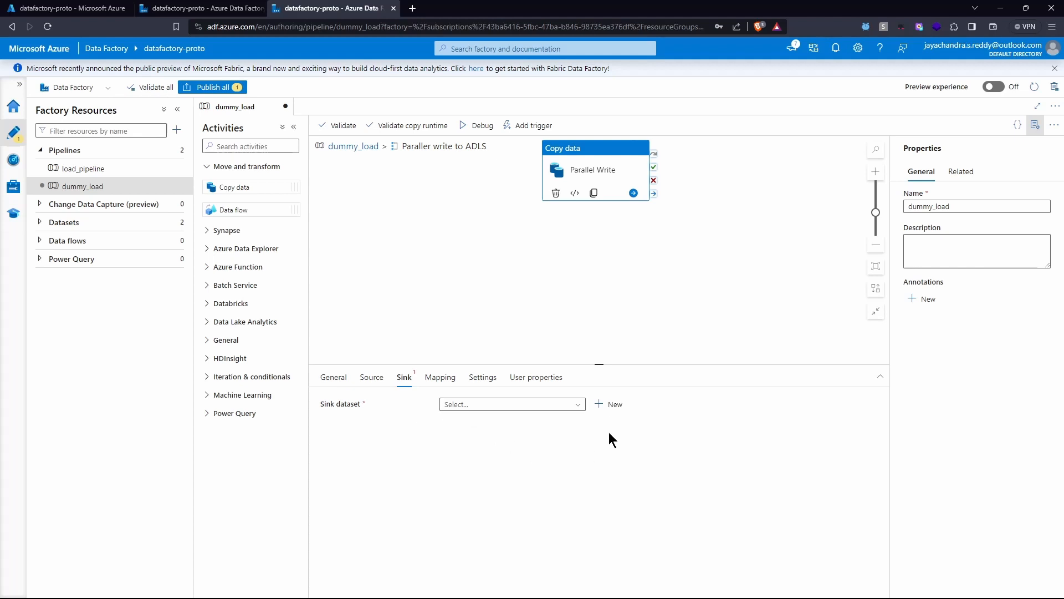
pyautogui.click(611, 406)
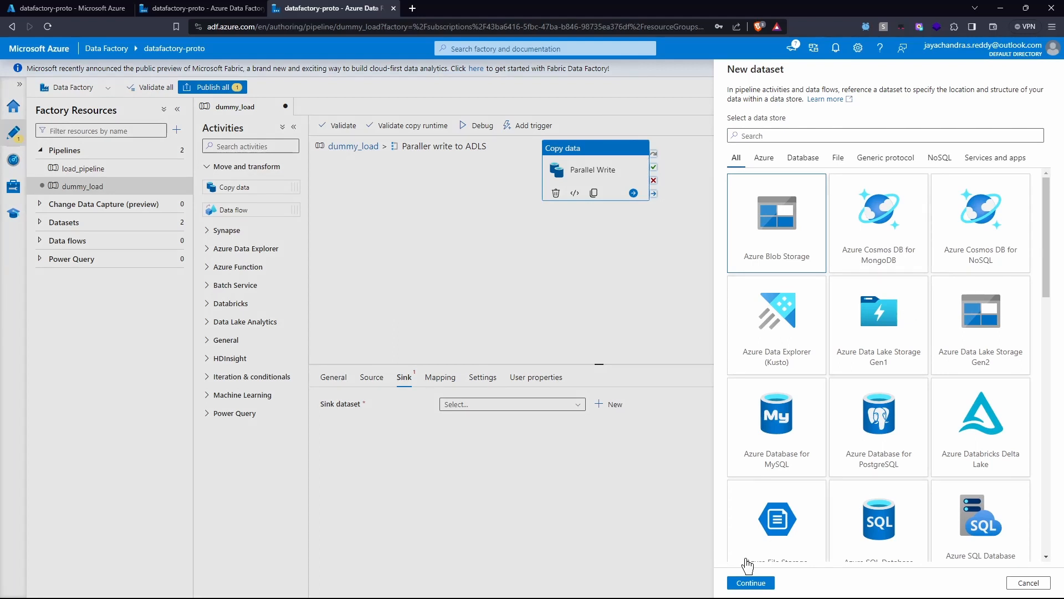
pyautogui.click(757, 582)
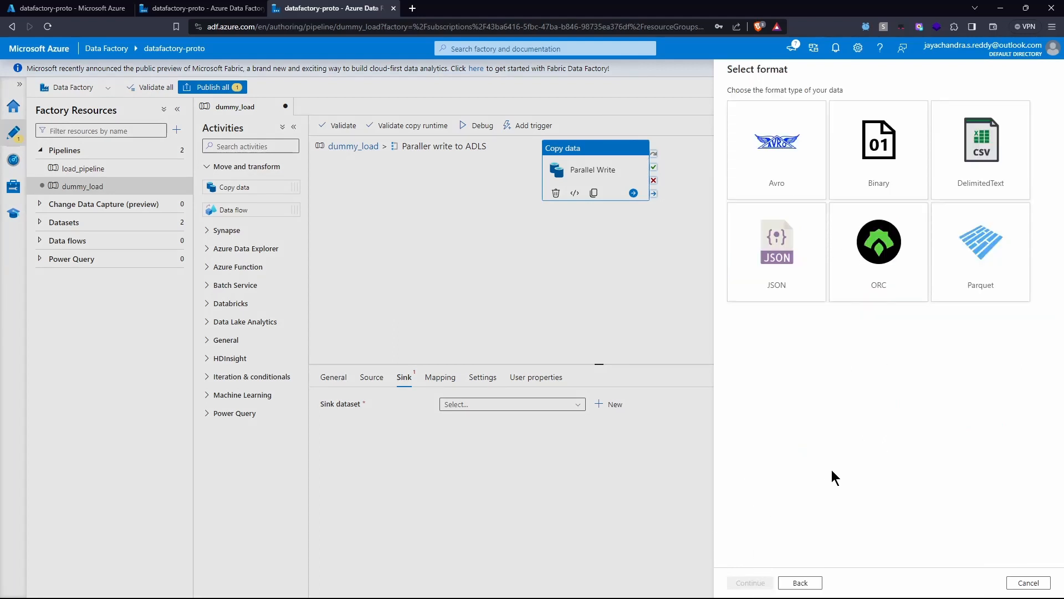
pyautogui.click(993, 257)
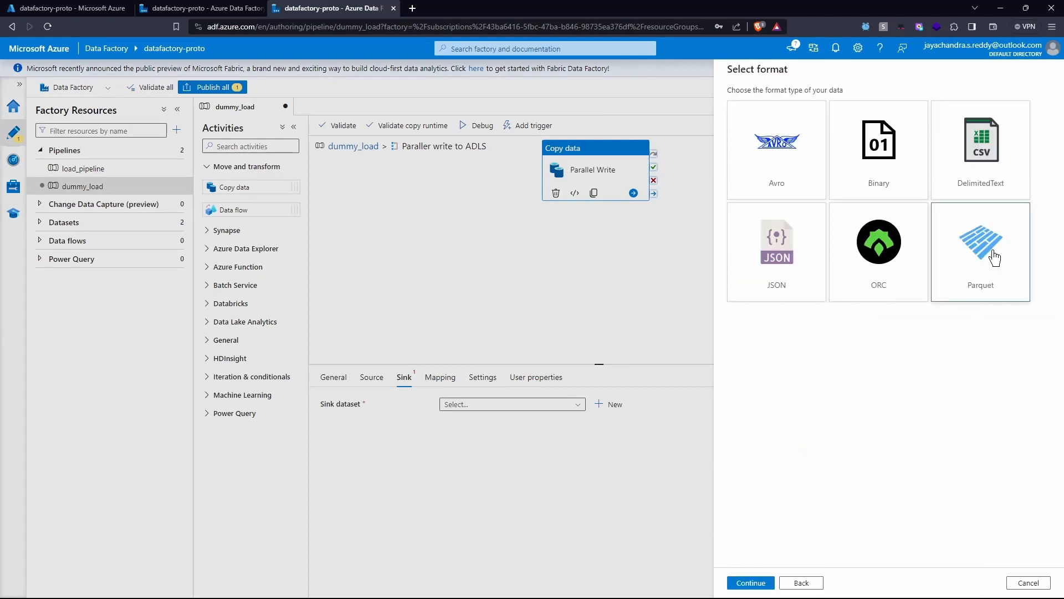
pyautogui.click(764, 585)
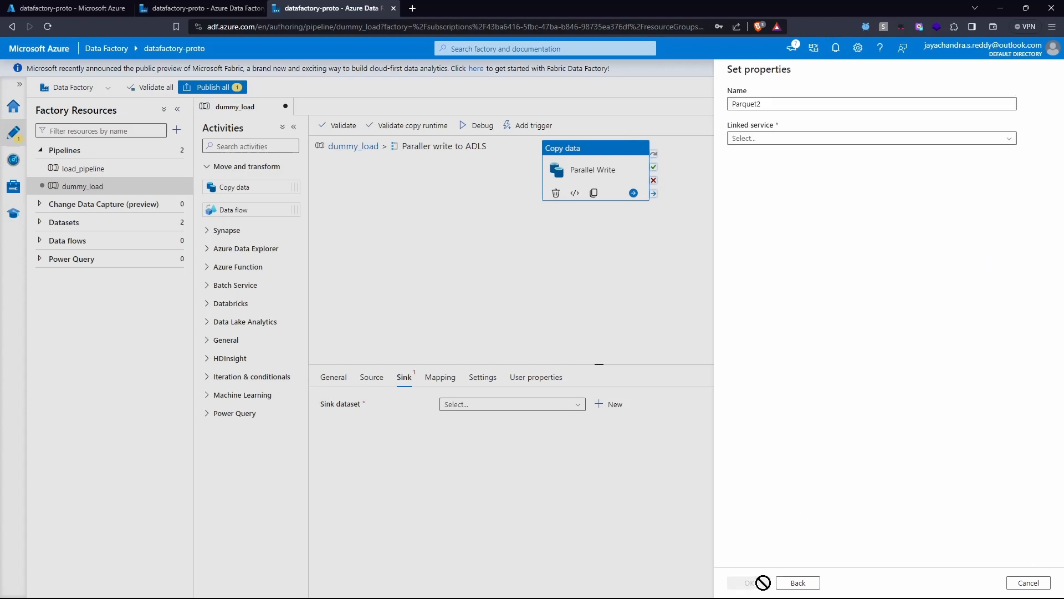
pyautogui.click(800, 137)
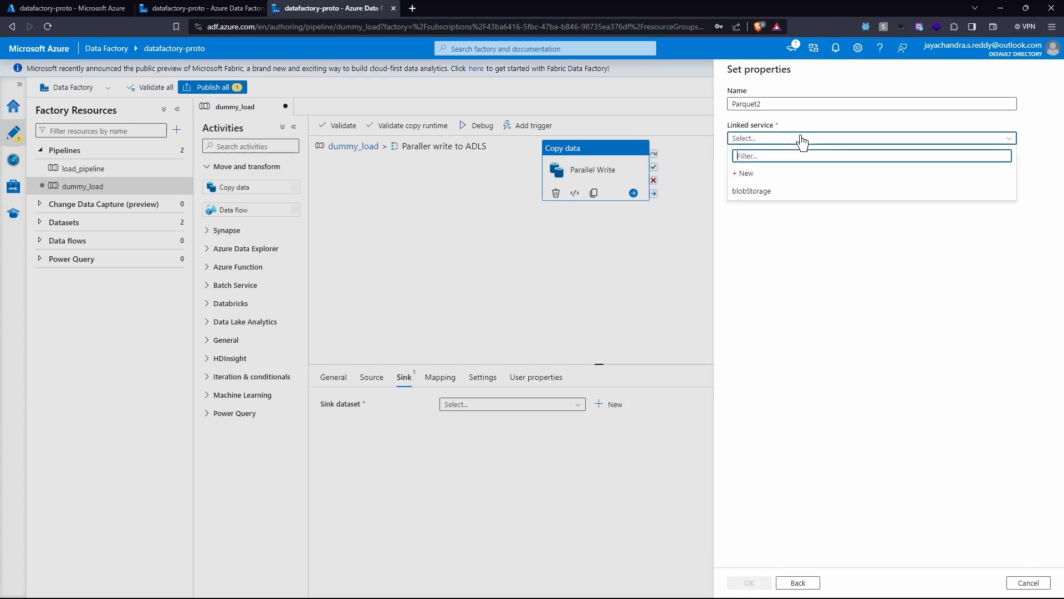
pyautogui.click(760, 191)
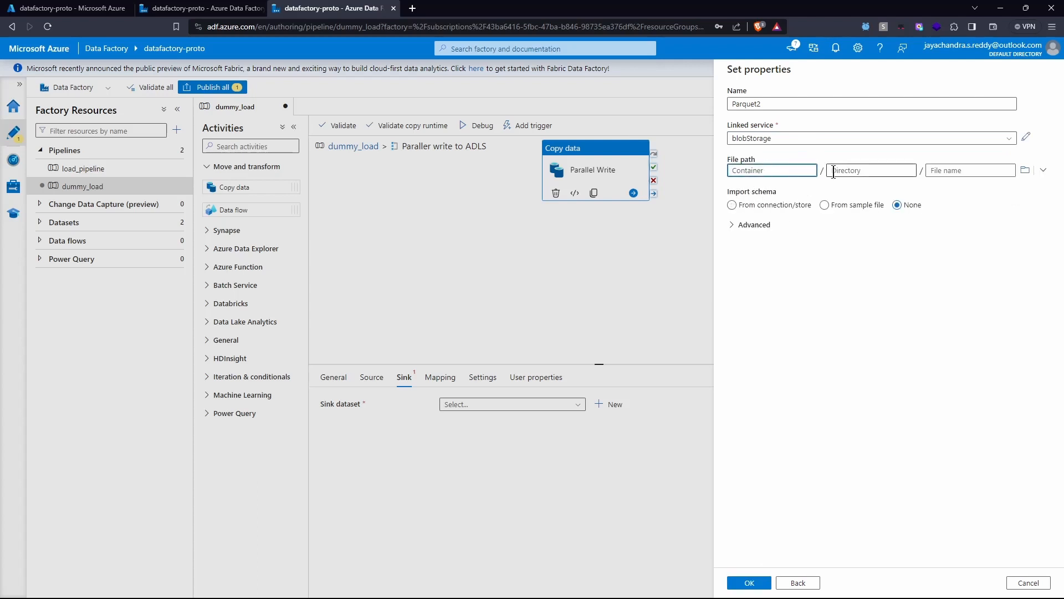
pyautogui.click(870, 170)
pyautogui.click(955, 170)
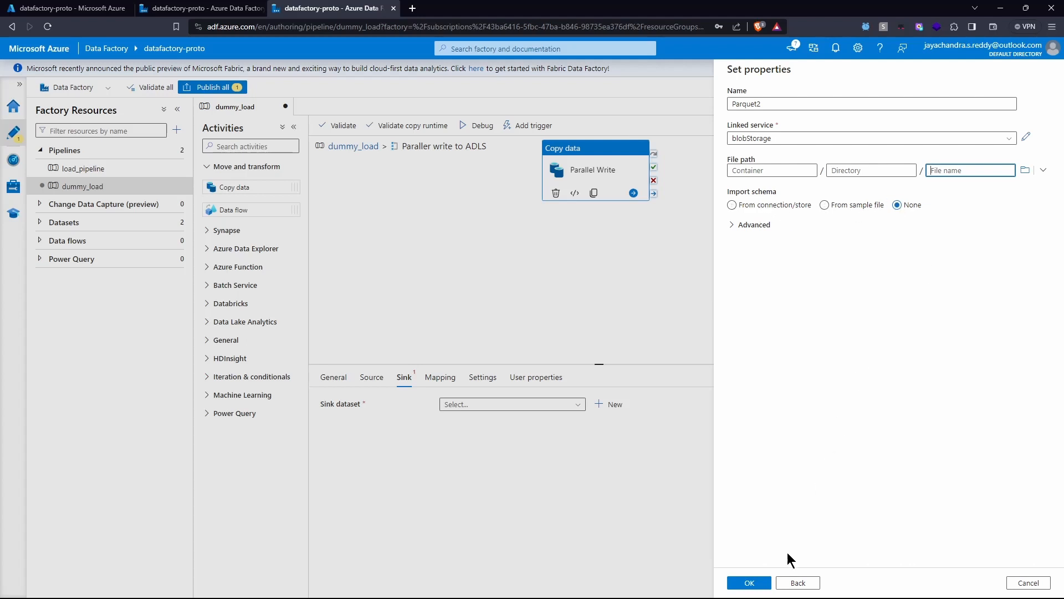
pyautogui.click(750, 583)
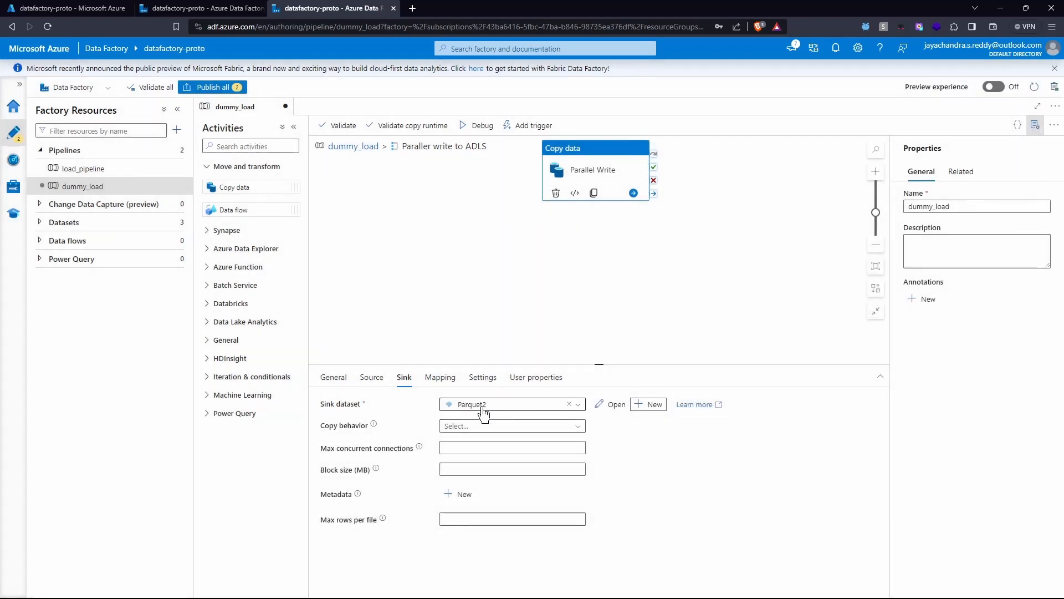
# Open the Parquet2 sink dataset and examine the container, directory and file name fields of its file path.
pyautogui.click(602, 412)
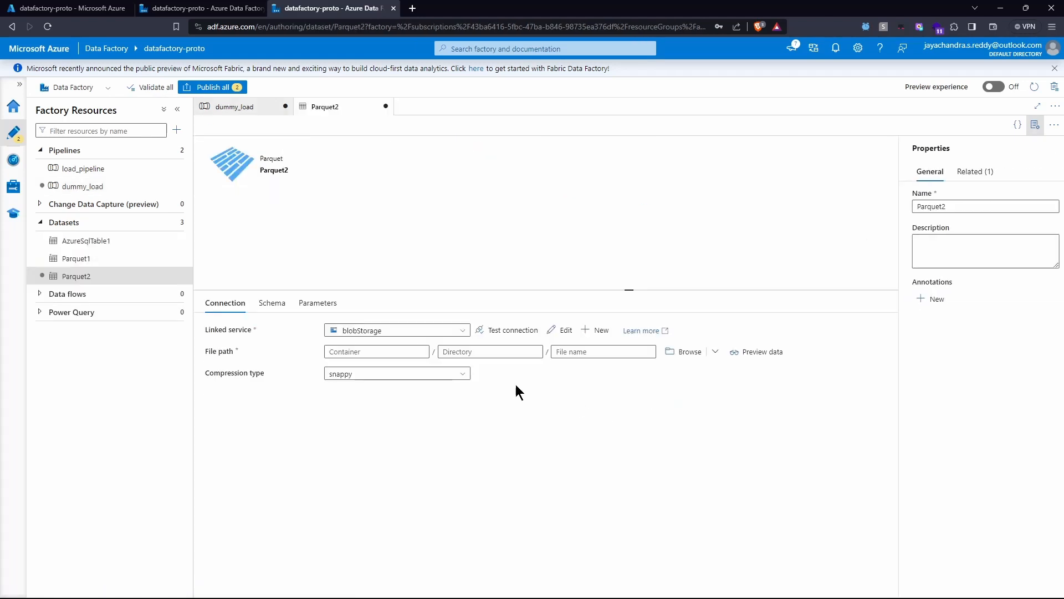
pyautogui.click(363, 351)
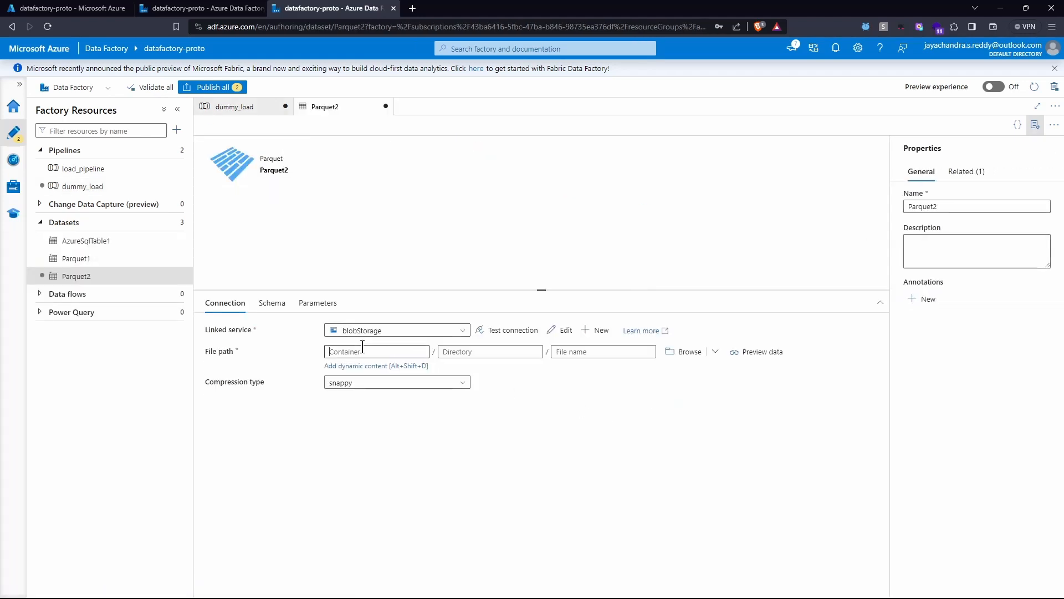
pyautogui.click(471, 350)
pyautogui.click(594, 351)
pyautogui.click(454, 350)
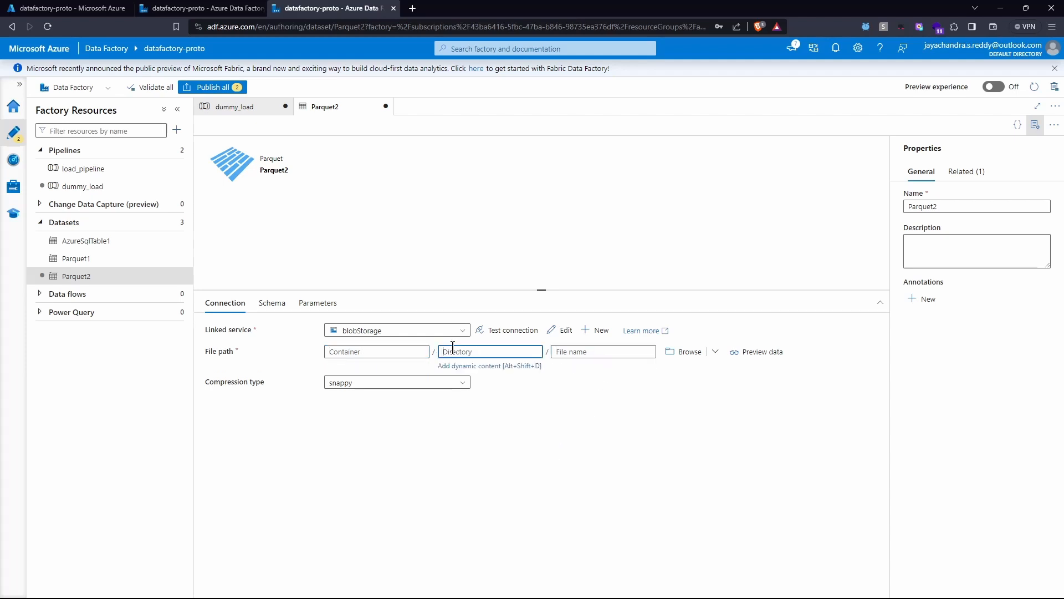
pyautogui.click(495, 437)
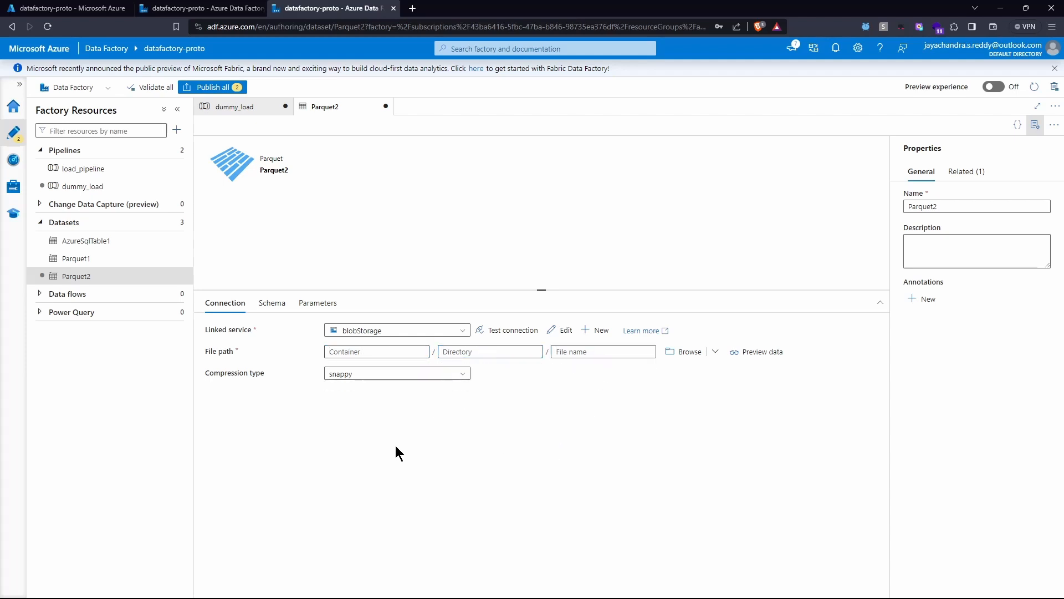
# Add three string parameters named container, directory and file_name to the Parquet2 dataset.
pyautogui.click(314, 307)
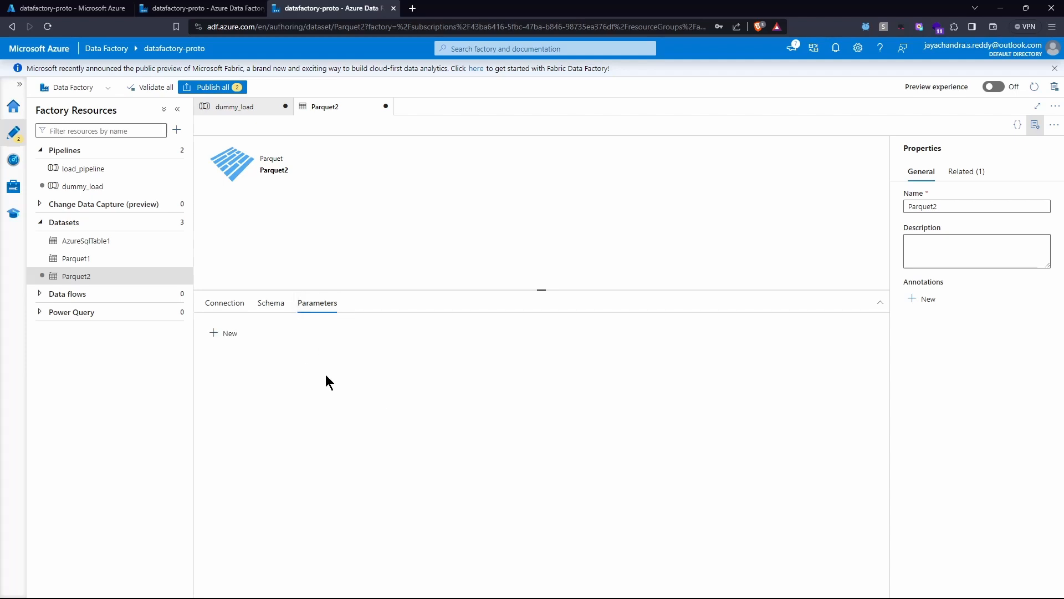
pyautogui.click(223, 333)
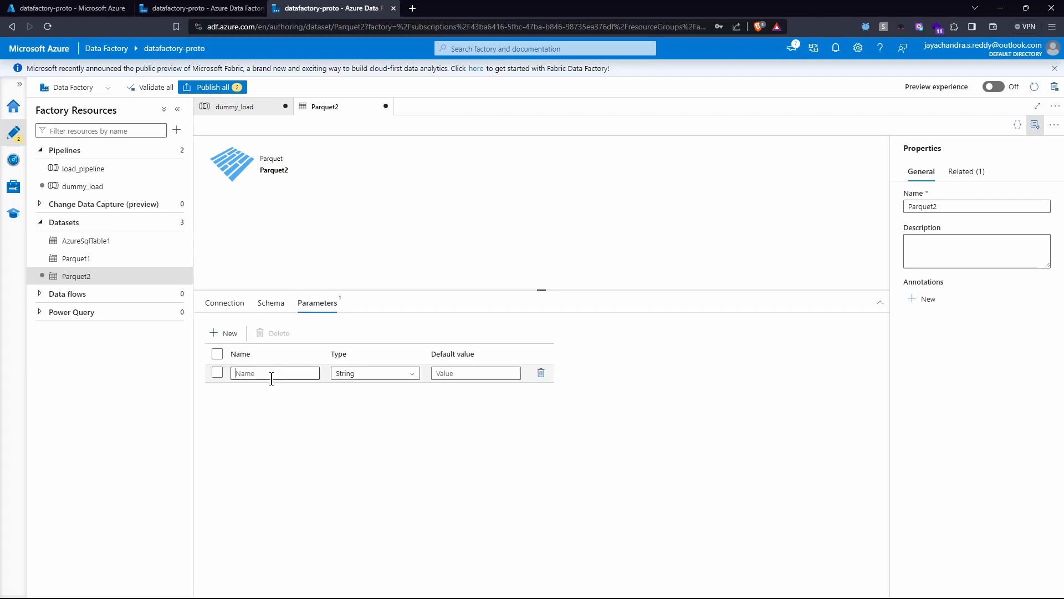
pyautogui.write('container')
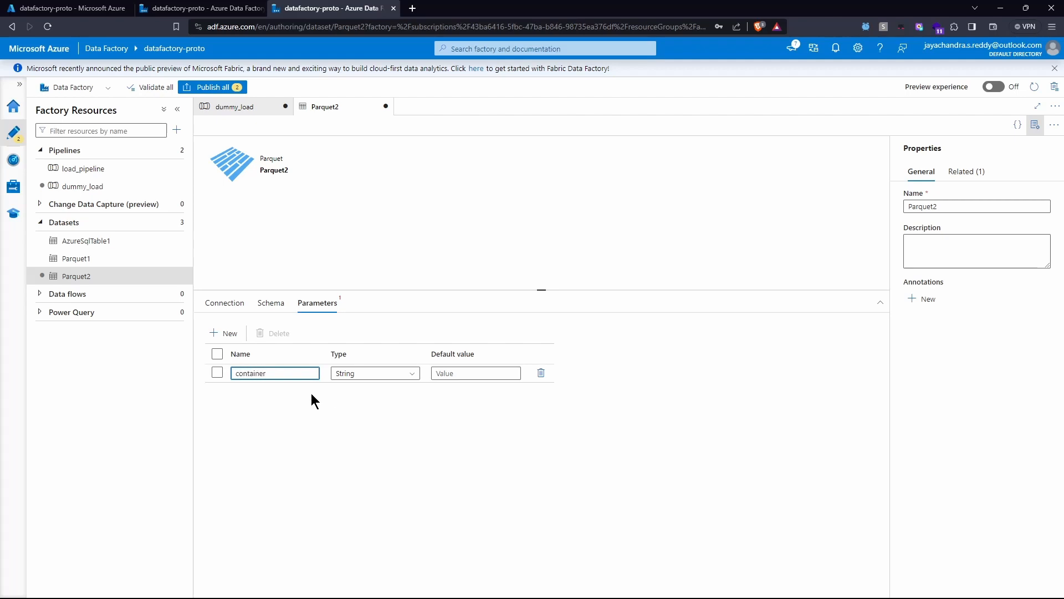
pyautogui.click(223, 334)
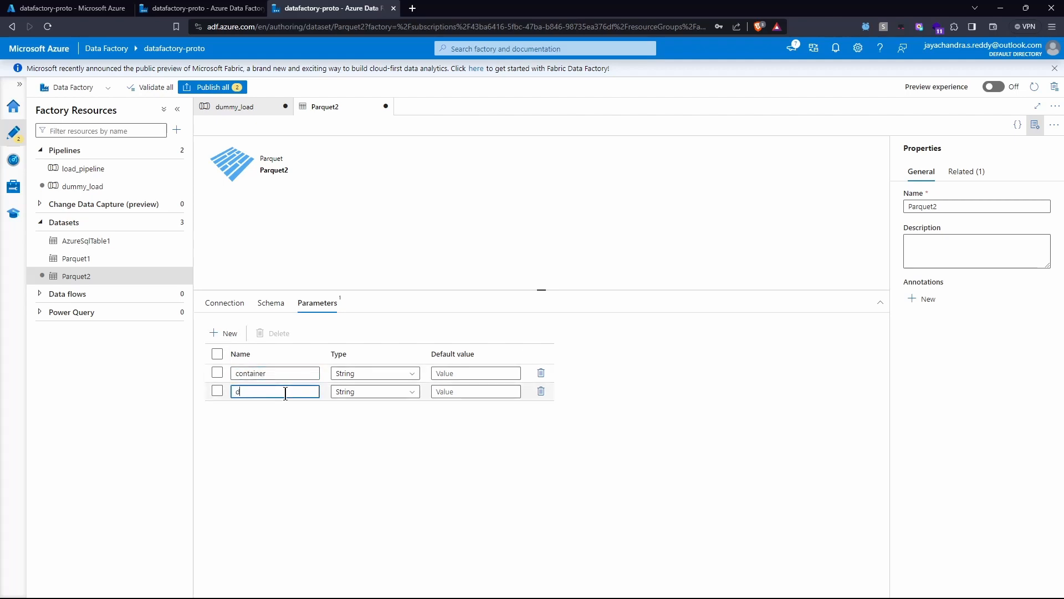
pyautogui.click(224, 335)
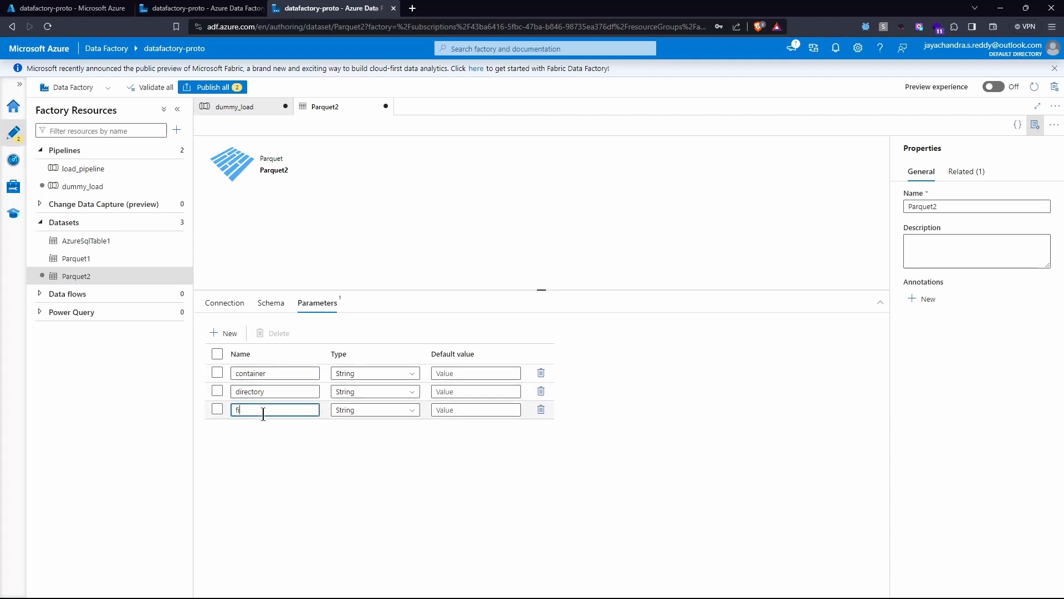
pyautogui.write('file_name')
pyautogui.click(328, 482)
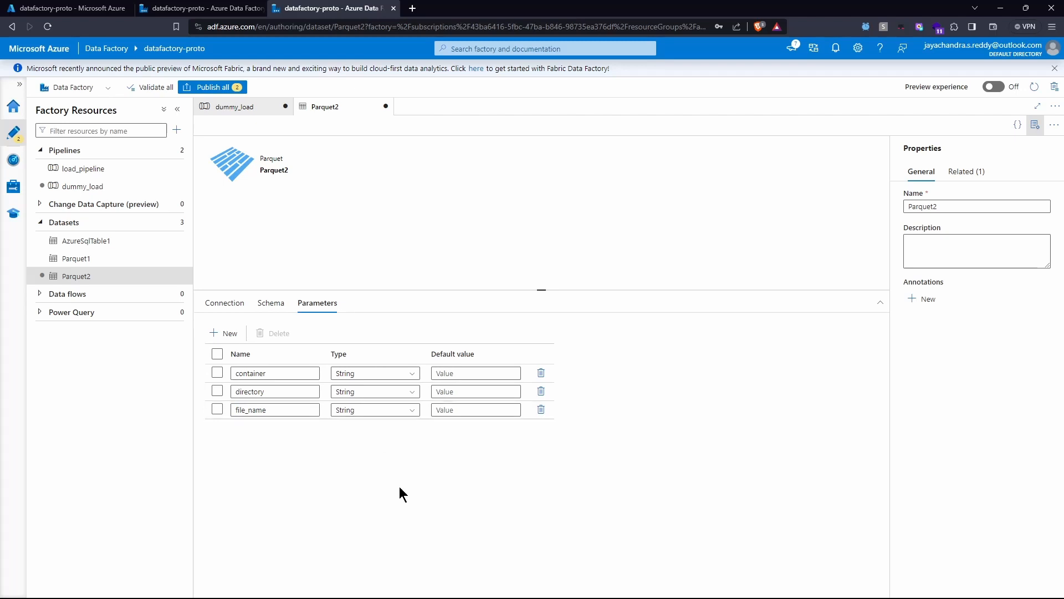
pyautogui.click(224, 304)
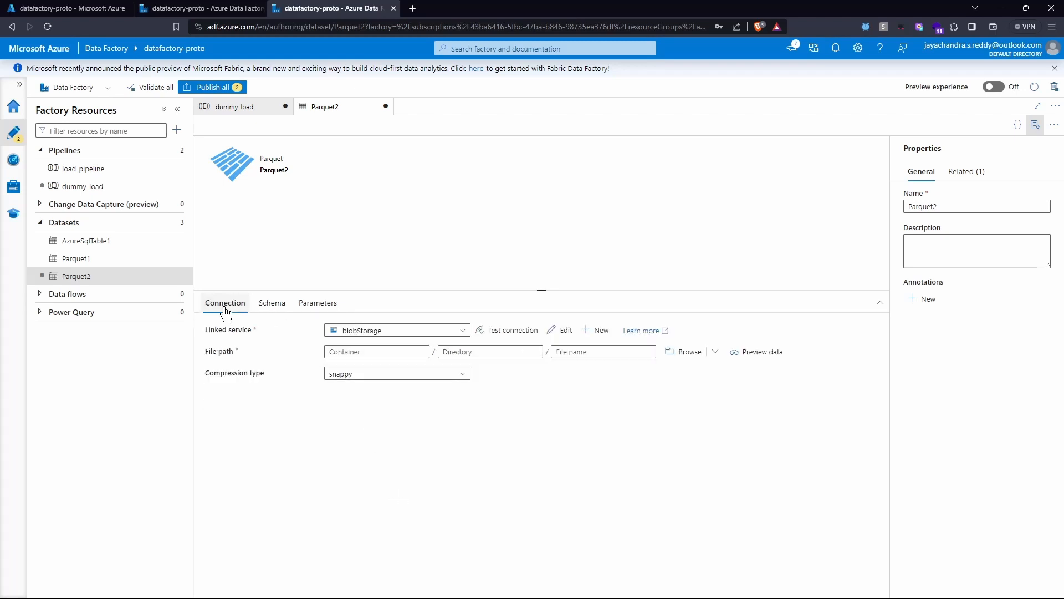
pyautogui.click(349, 352)
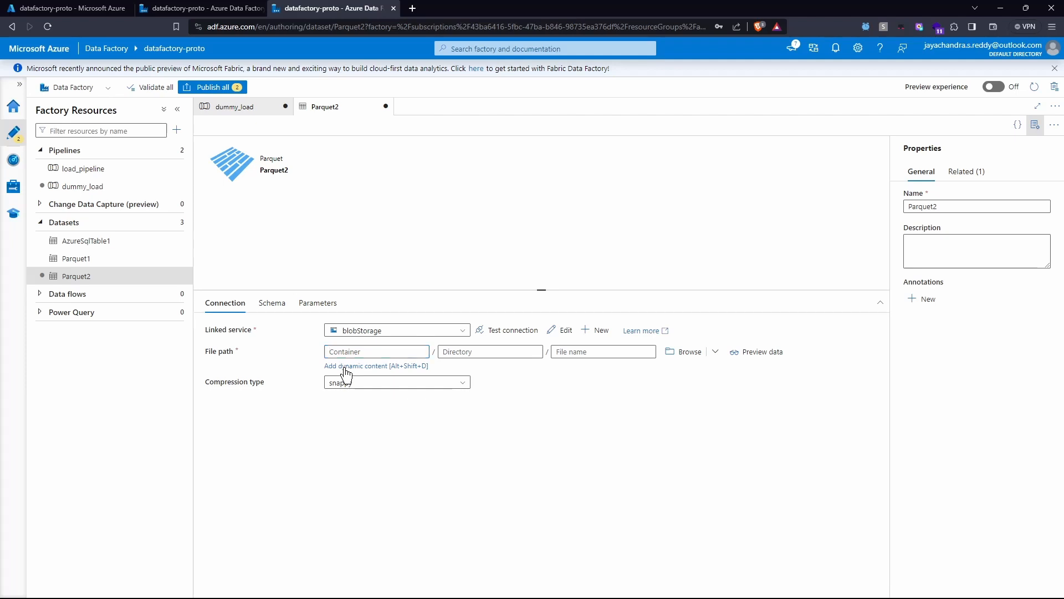
pyautogui.click(345, 367)
pyautogui.click(768, 287)
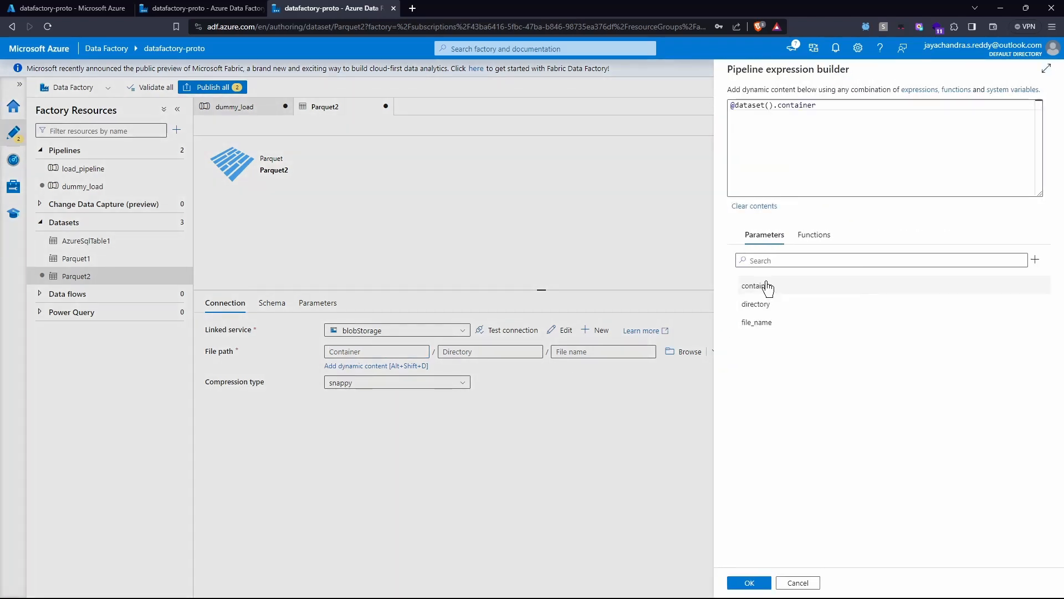
pyautogui.click(749, 582)
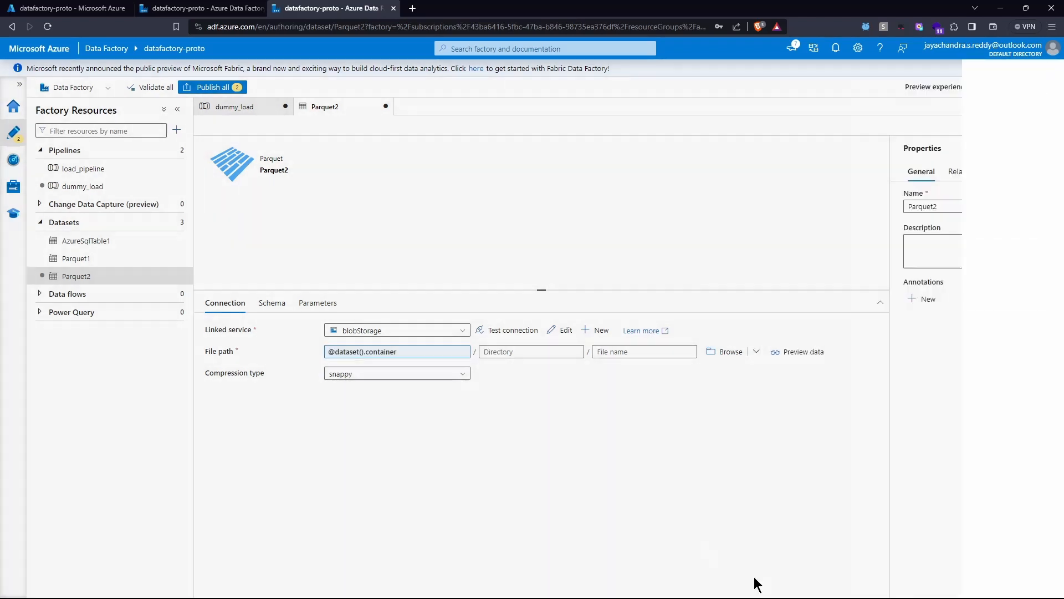
pyautogui.click(492, 351)
pyautogui.click(546, 368)
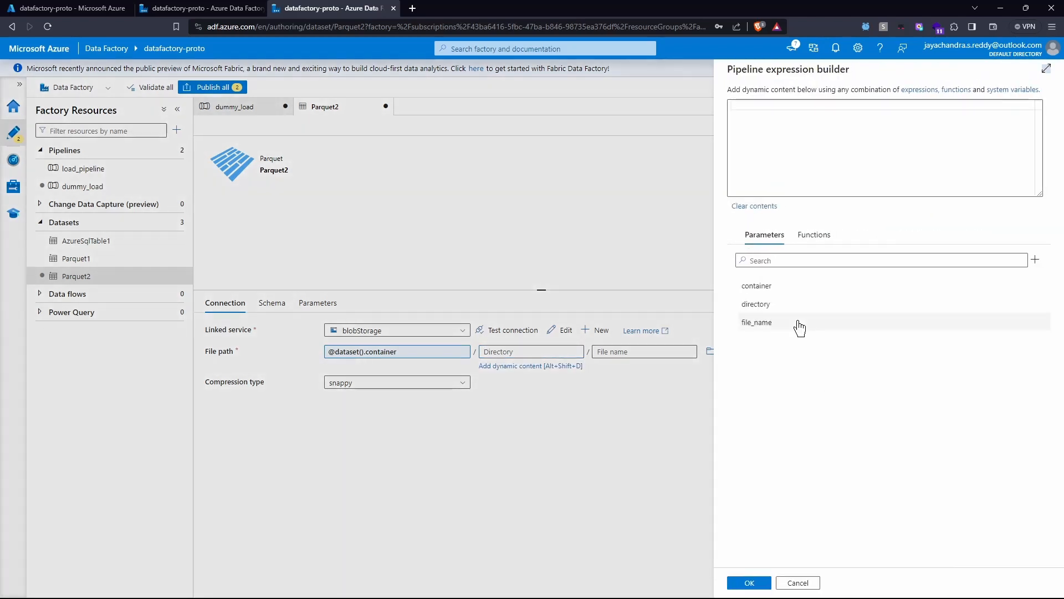
pyautogui.click(778, 304)
pyautogui.click(751, 582)
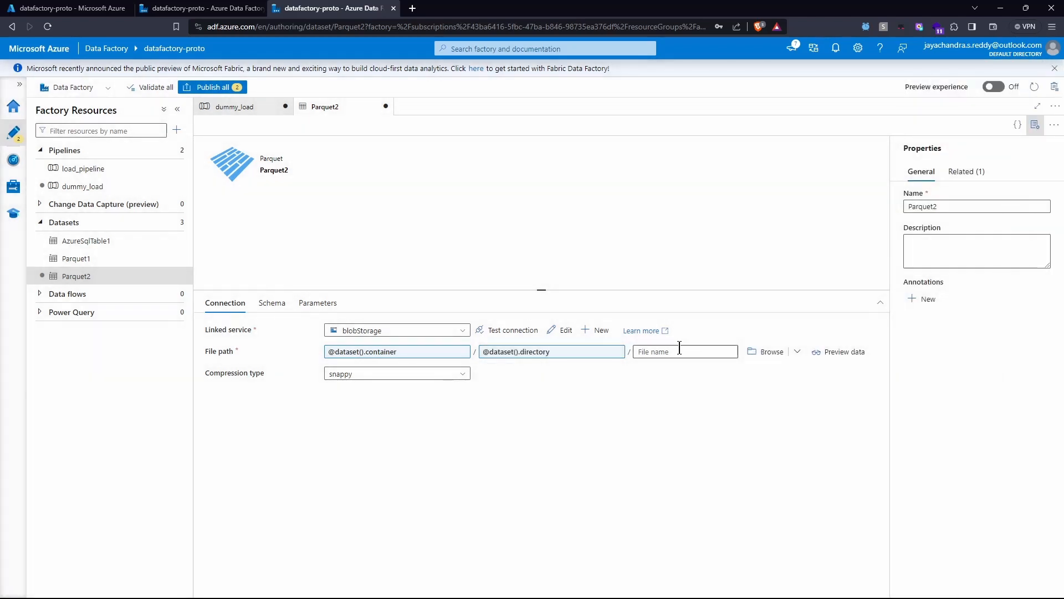
pyautogui.click(681, 351)
pyautogui.click(685, 366)
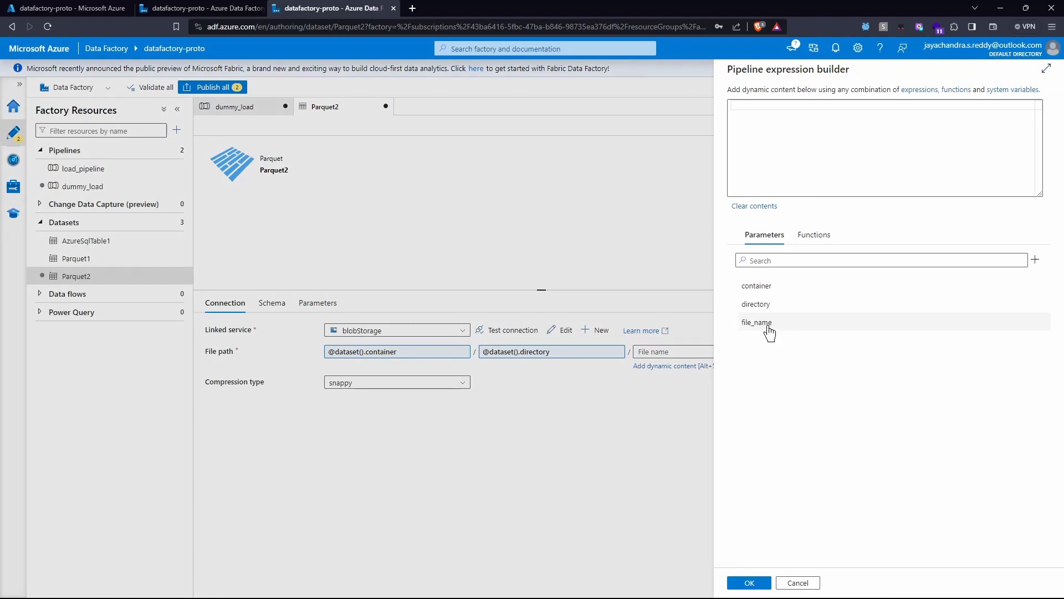
pyautogui.click(759, 322)
pyautogui.click(749, 582)
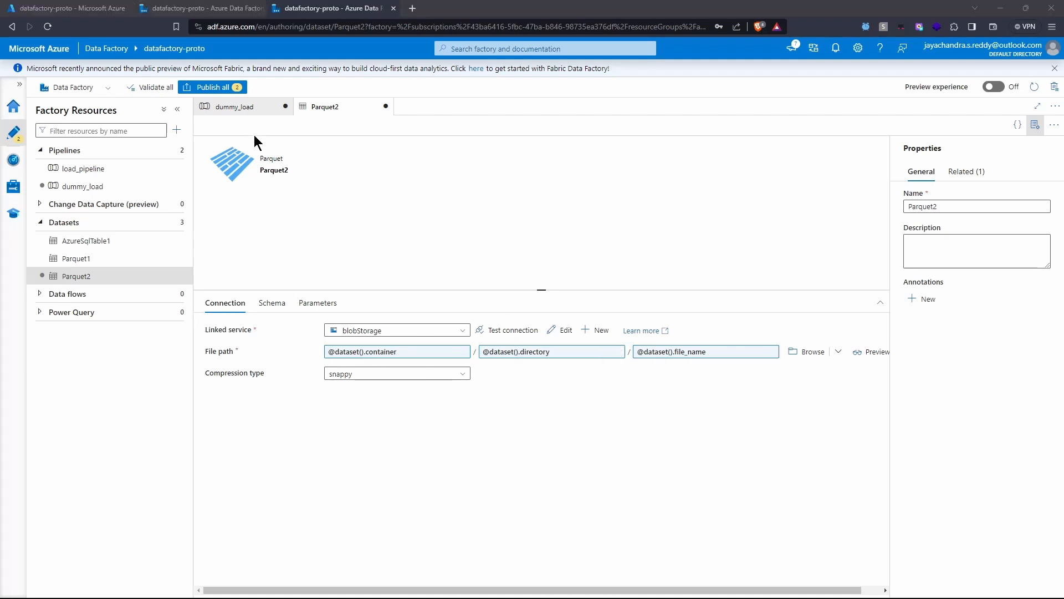
# Return to the dummy_load pipeline and set the container property of the Parallel Write sink dataset to dummy.
pyautogui.click(238, 108)
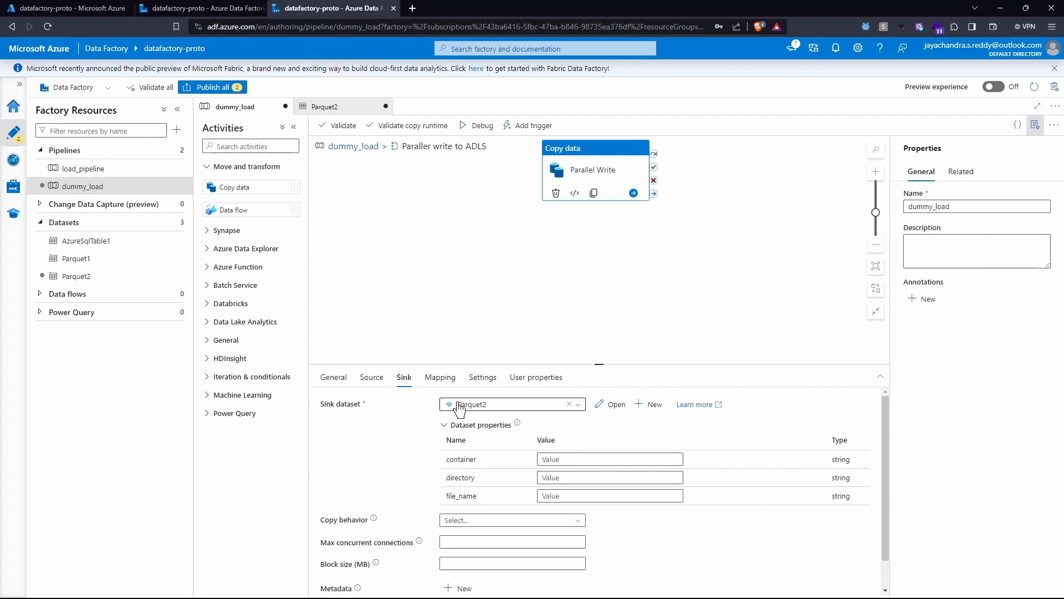
pyautogui.click(548, 460)
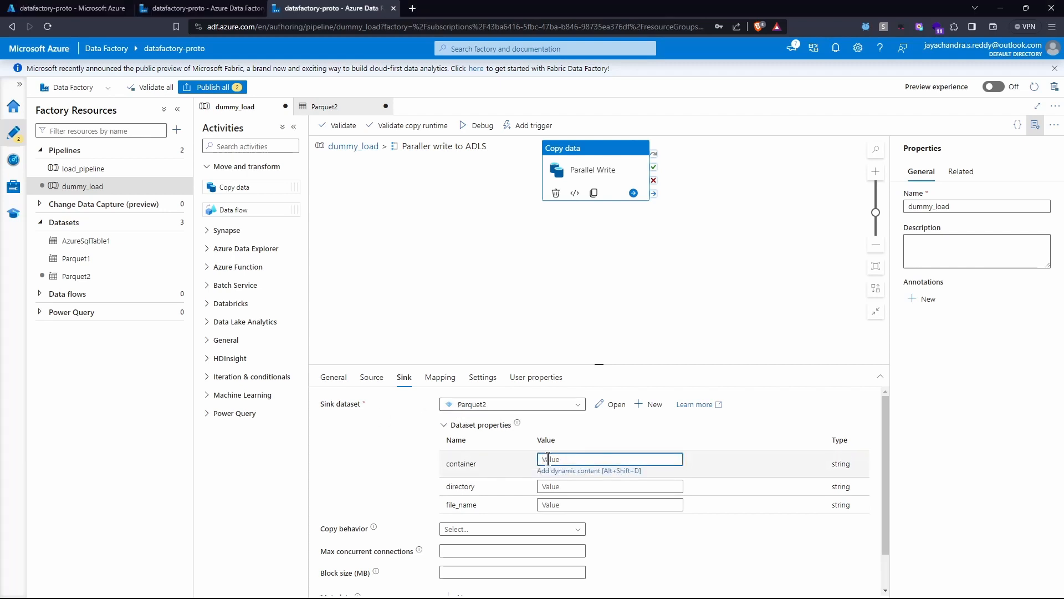
pyautogui.write('dummy')
pyautogui.click(523, 429)
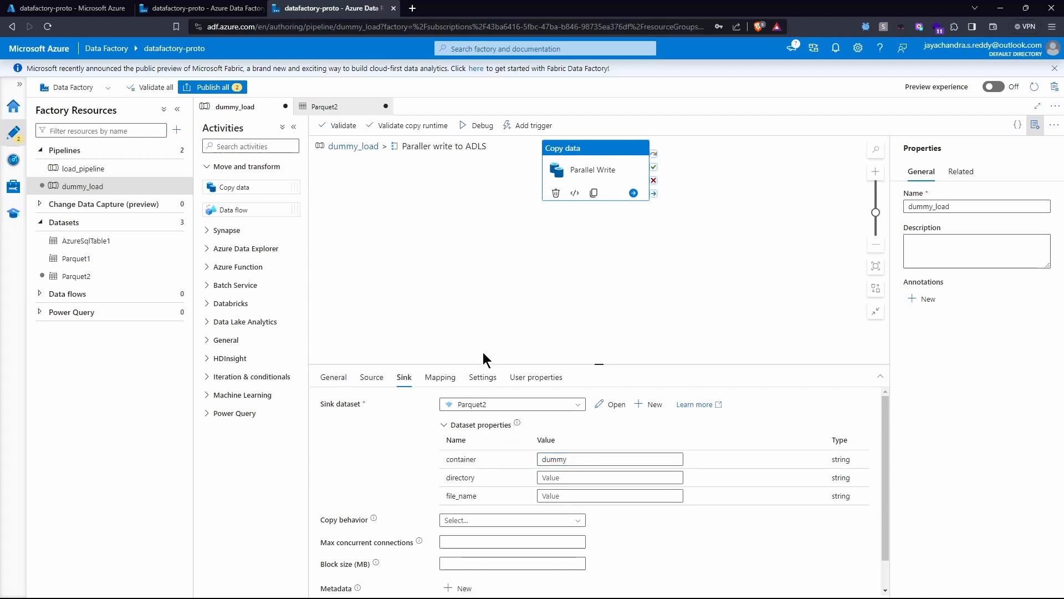
# Switch to SQL Server Management Studio, run SELECT * FROM dbo.ADLS_LOAD_CONFIG, and check the ADLS_PATH value for the Customer table.
pyautogui.click(559, 478)
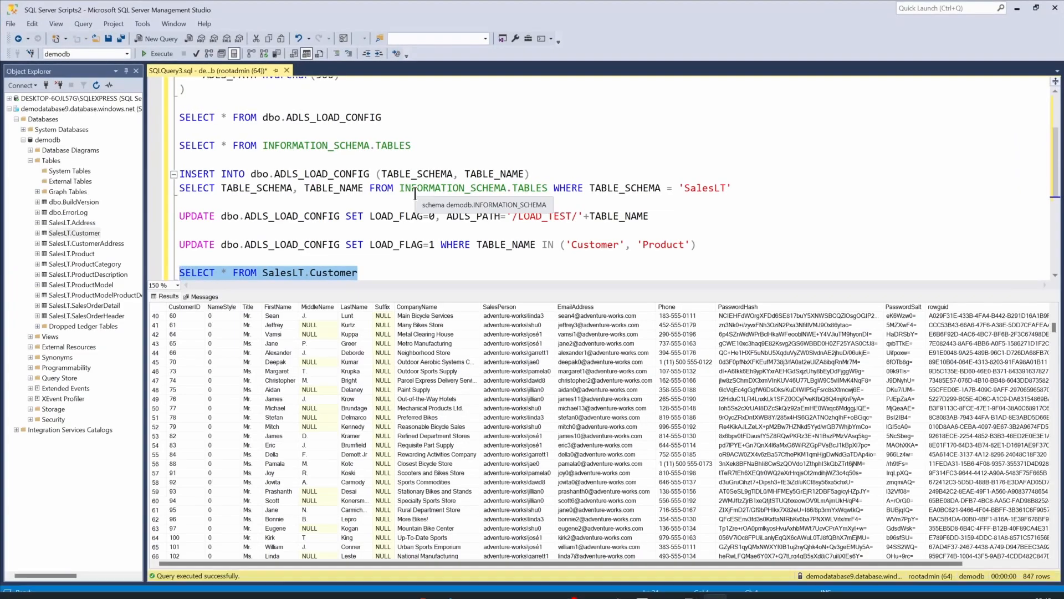
pyautogui.moveTo(382, 118); pyautogui.dragTo(175, 109)
pyautogui.click(153, 55)
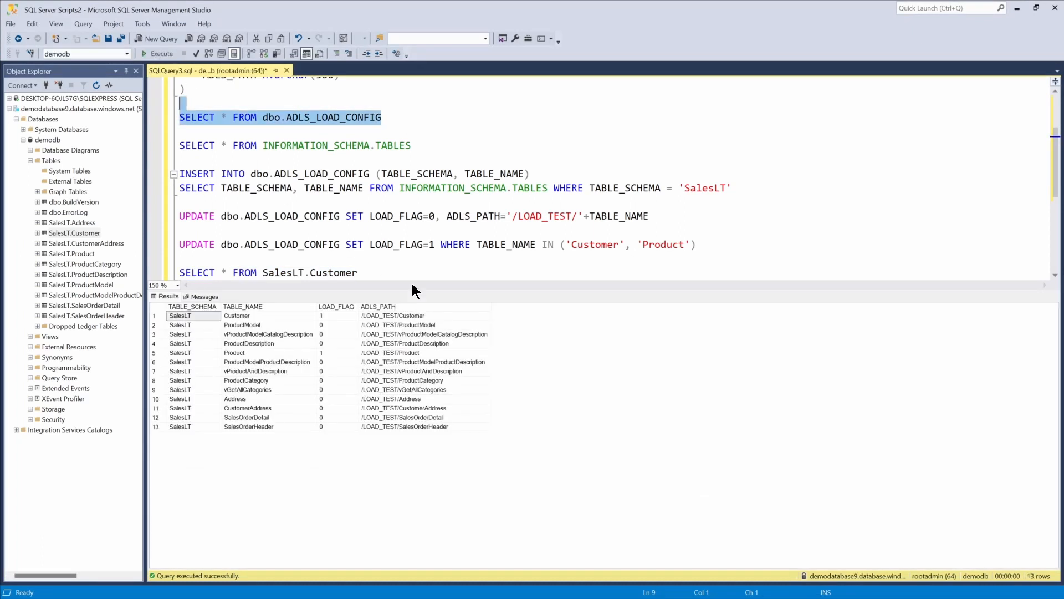
pyautogui.click(399, 314)
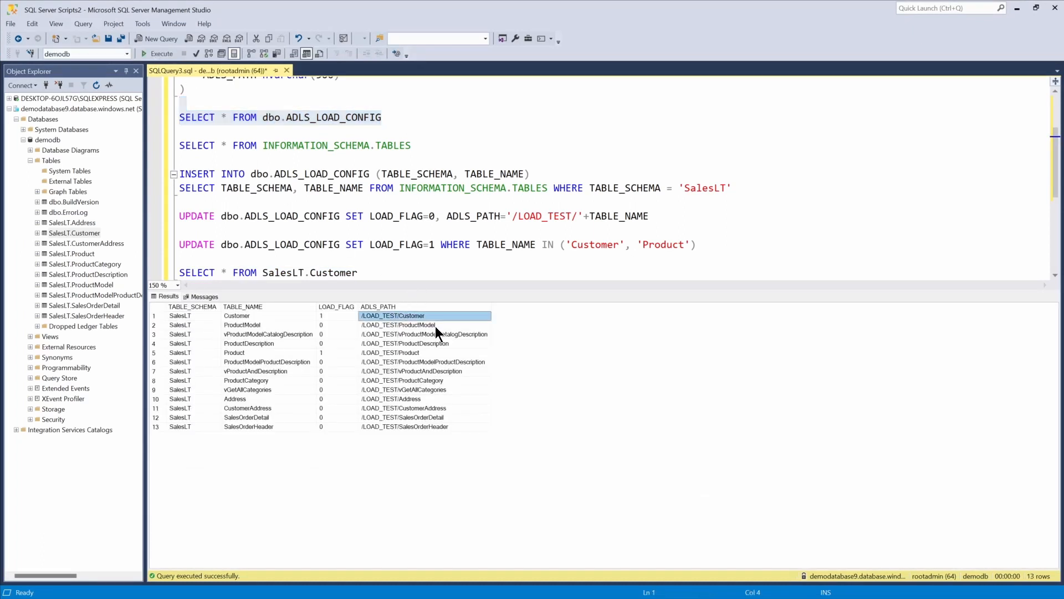
pyautogui.hotkey('alt', 'Tab')
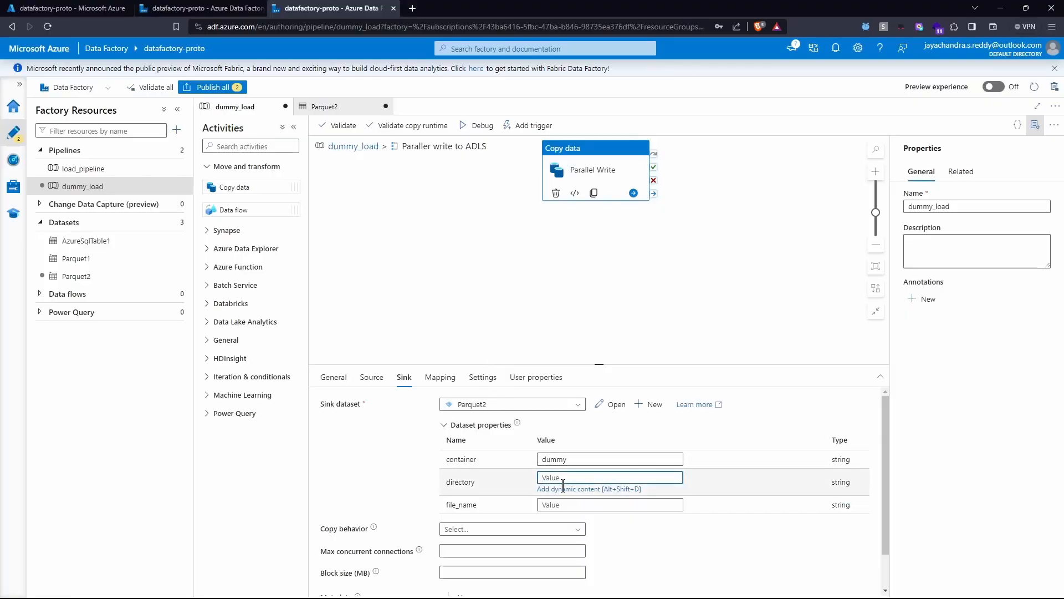
pyautogui.click(562, 488)
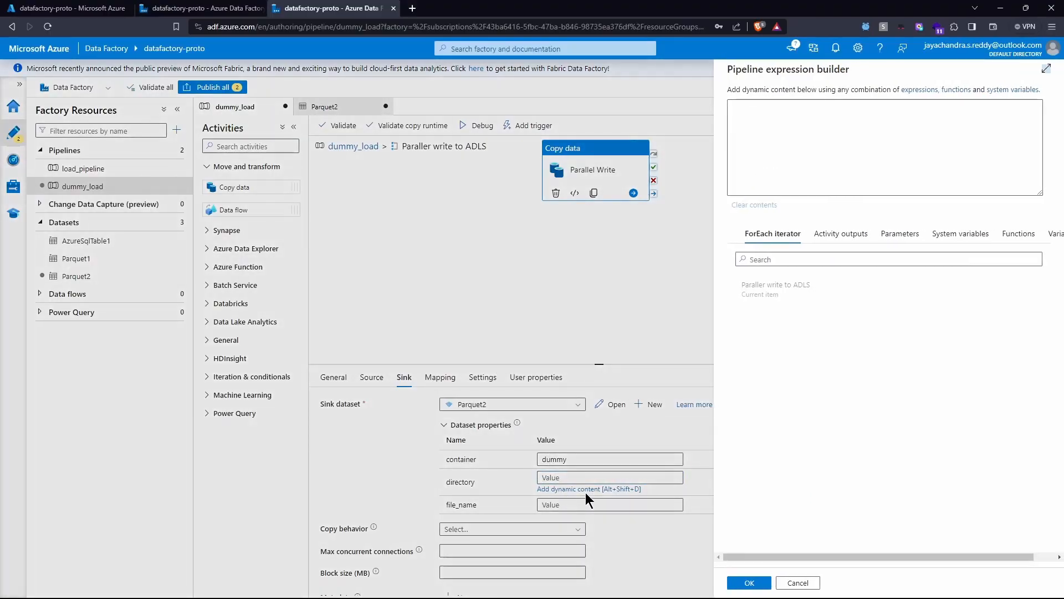
pyautogui.click(768, 298)
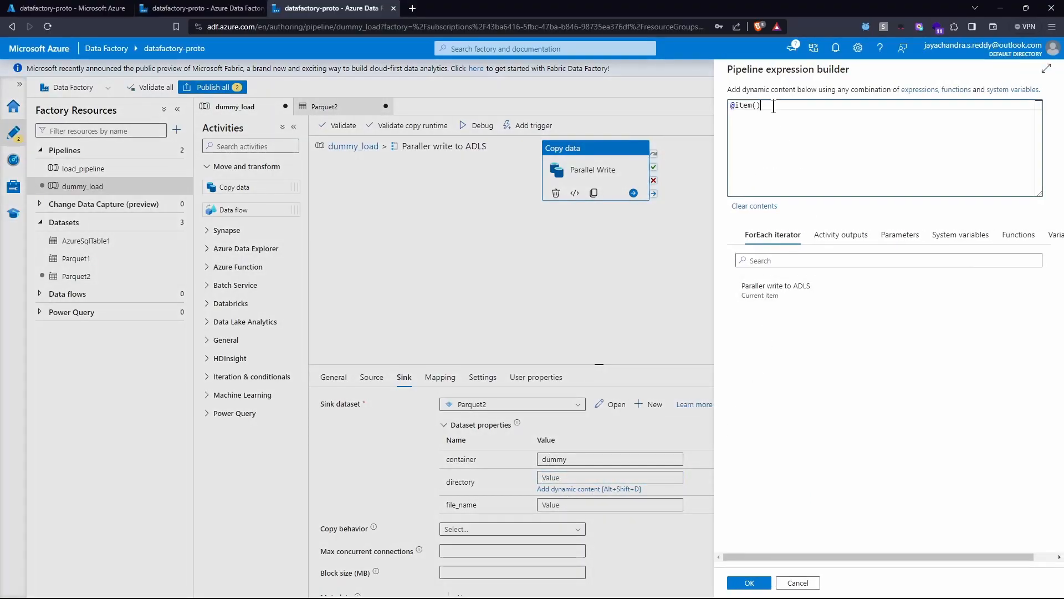
pyautogui.write('.ADLS_PATH')
pyautogui.click(748, 581)
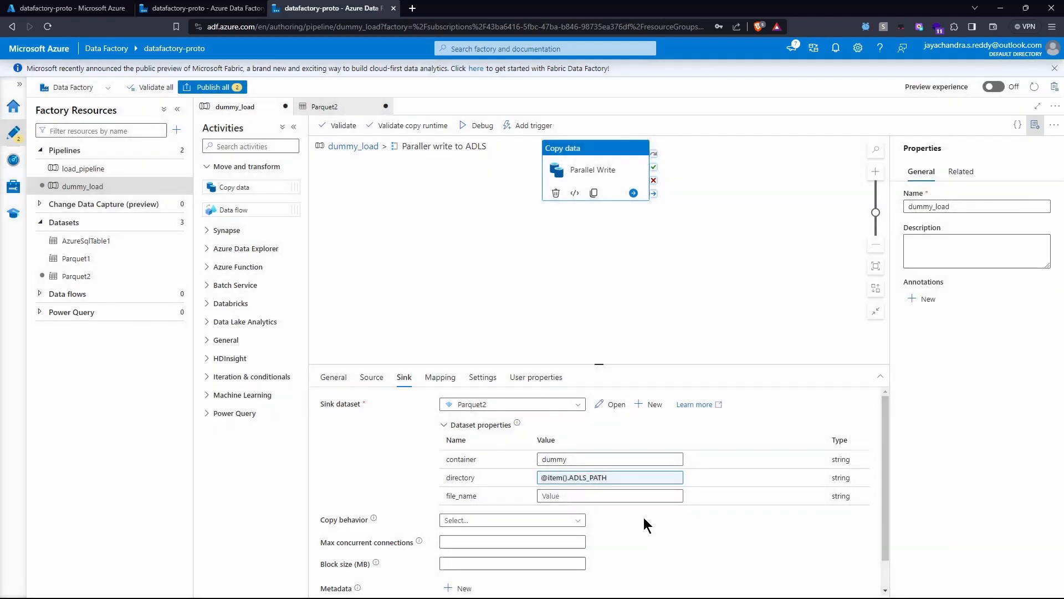
pyautogui.click(567, 497)
pyautogui.click(559, 507)
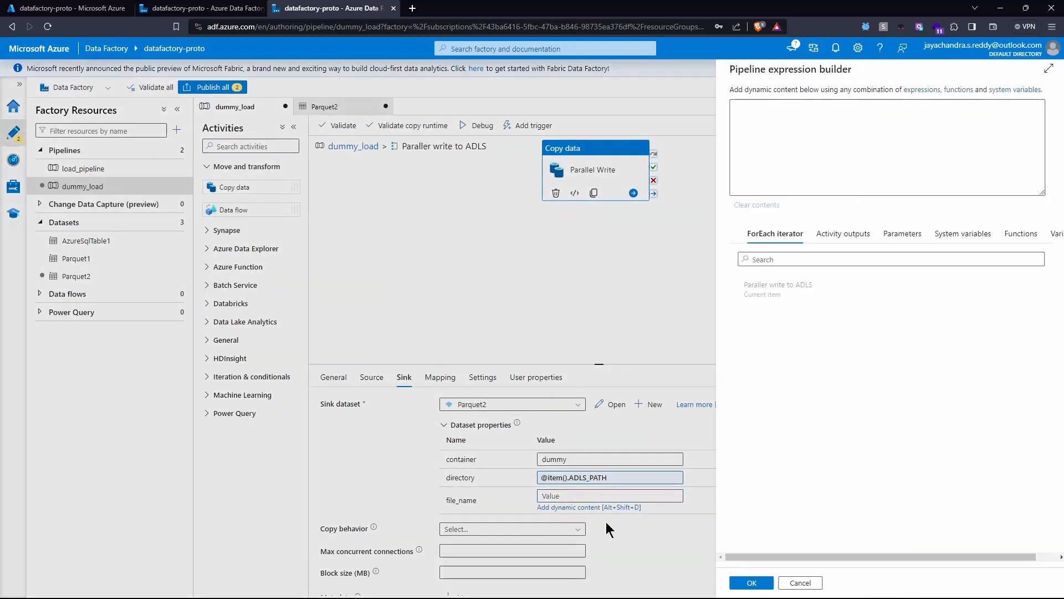
pyautogui.click(782, 299)
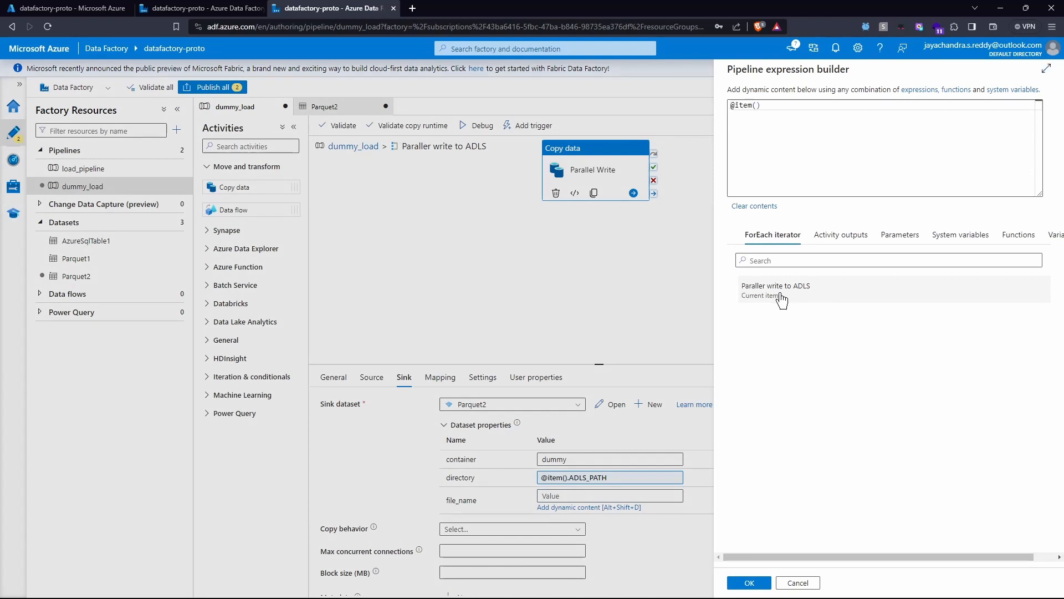
pyautogui.write('.TABLE')
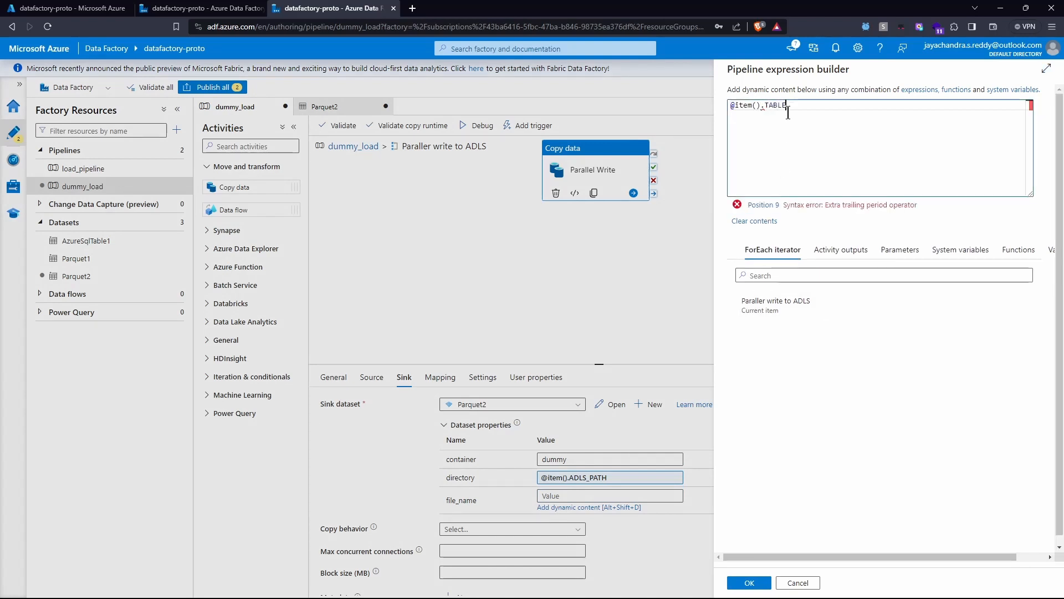
pyautogui.write('_NAME')
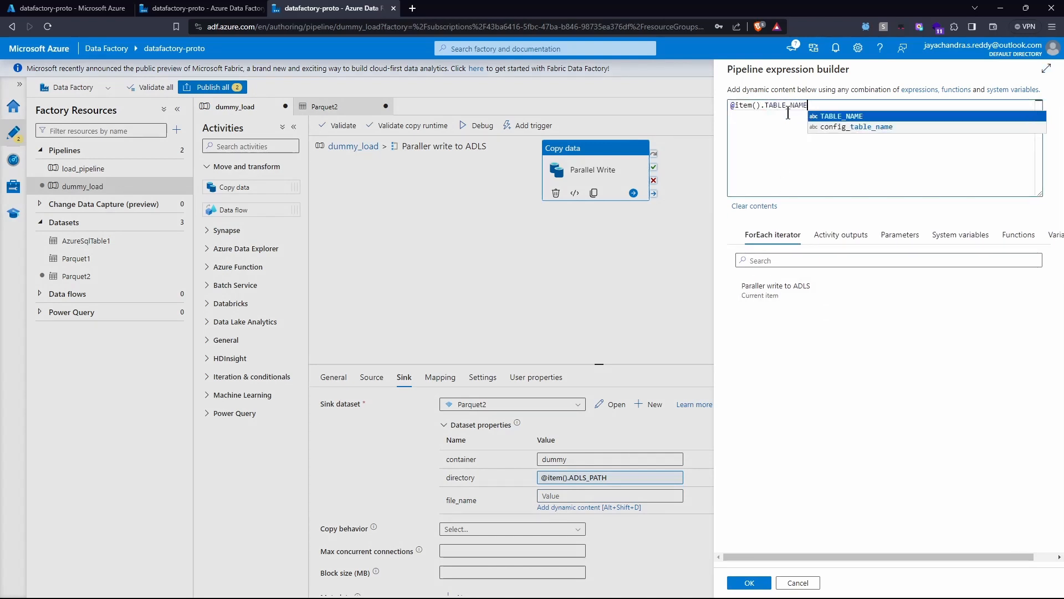
pyautogui.press('Escape')
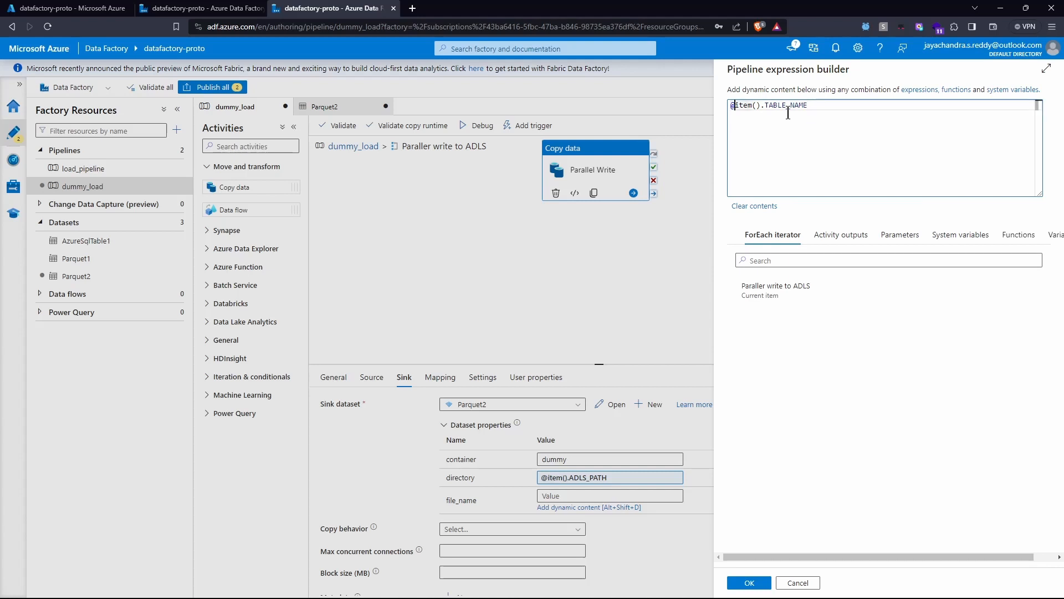
pyautogui.write('concat(item(')
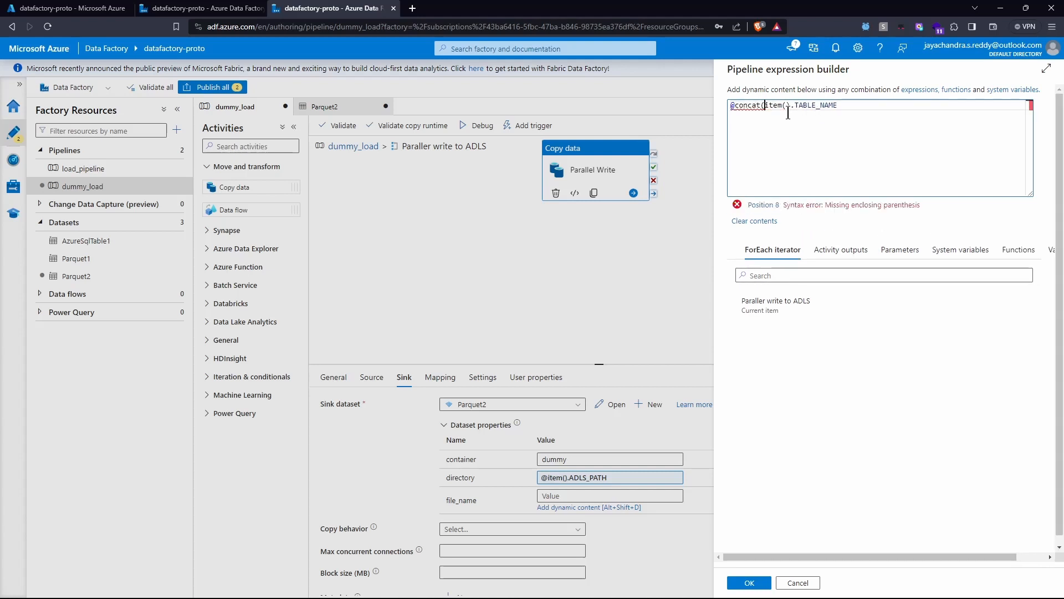
pyautogui.write(').TABLE_NAME')
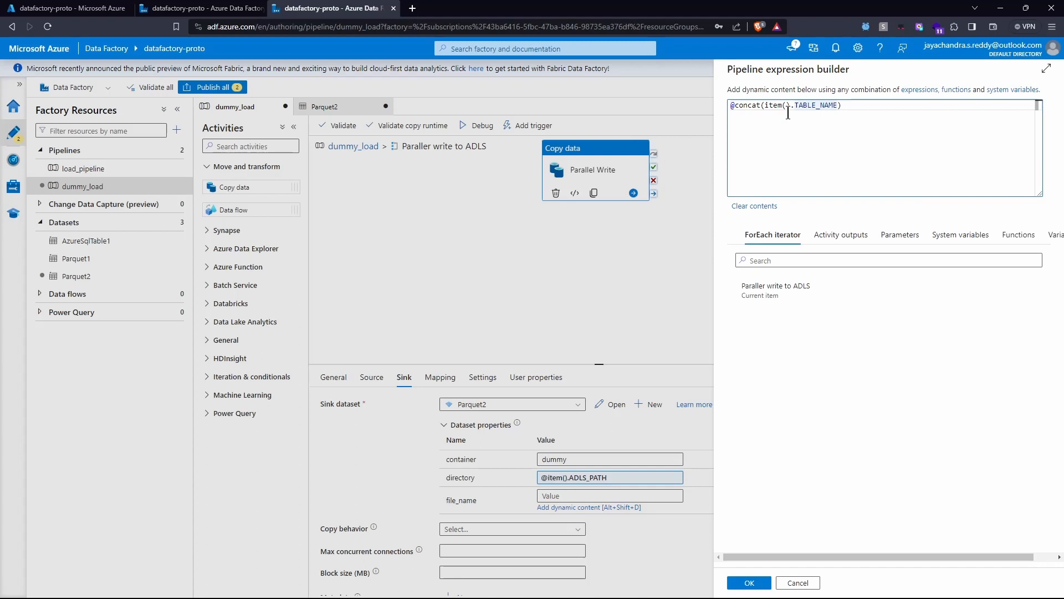
pyautogui.write(", '.parquet")
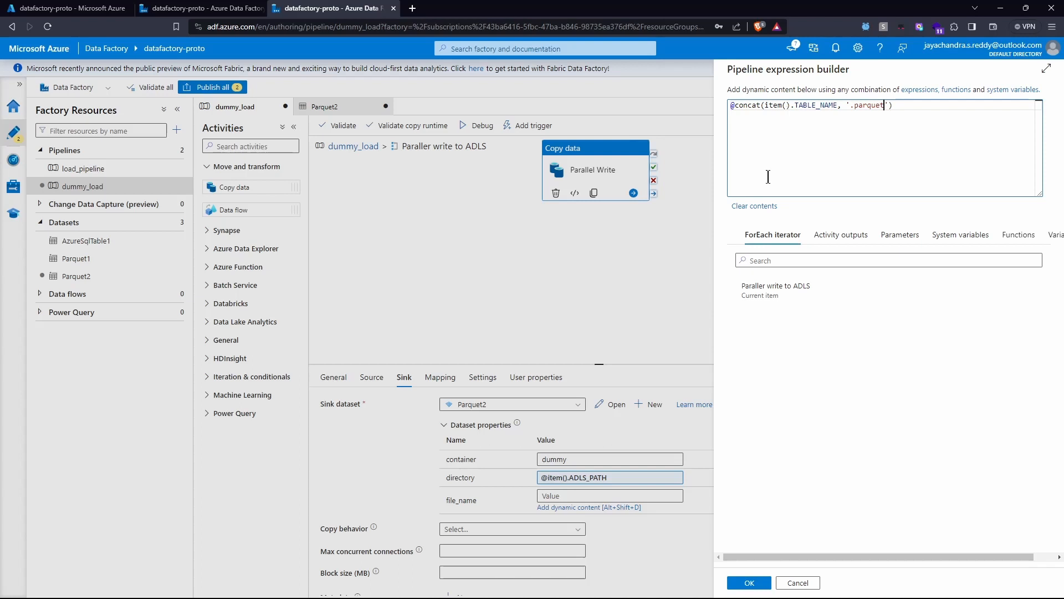
# Switch to SQL Server Management Studio, check the TABLE_NAME entries of the Customer and Product rows, and return to the expression builder.
pyautogui.click(715, 586)
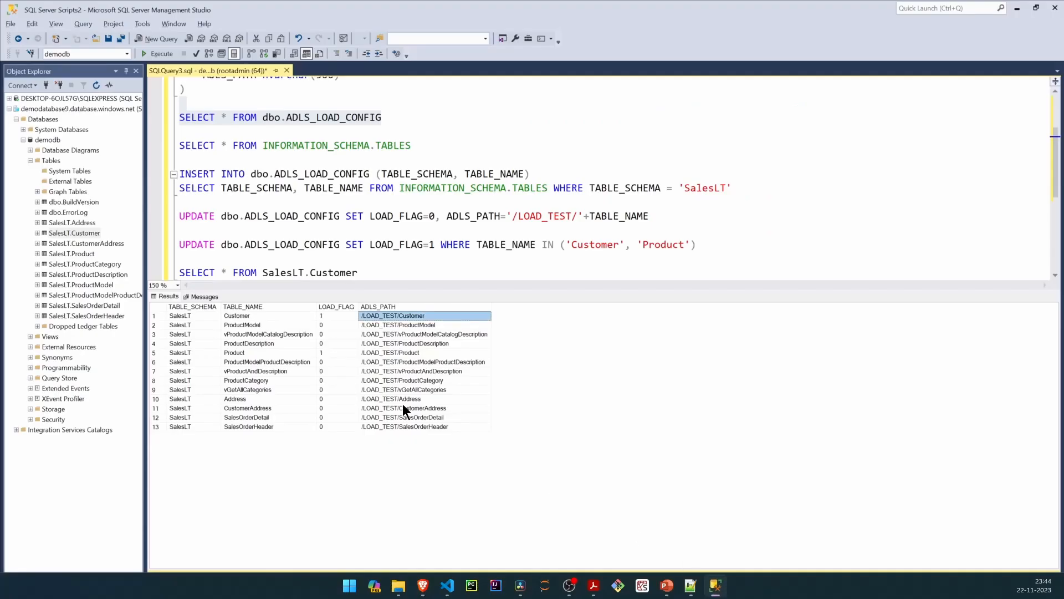
pyautogui.click(262, 322)
pyautogui.click(255, 316)
pyautogui.click(251, 353)
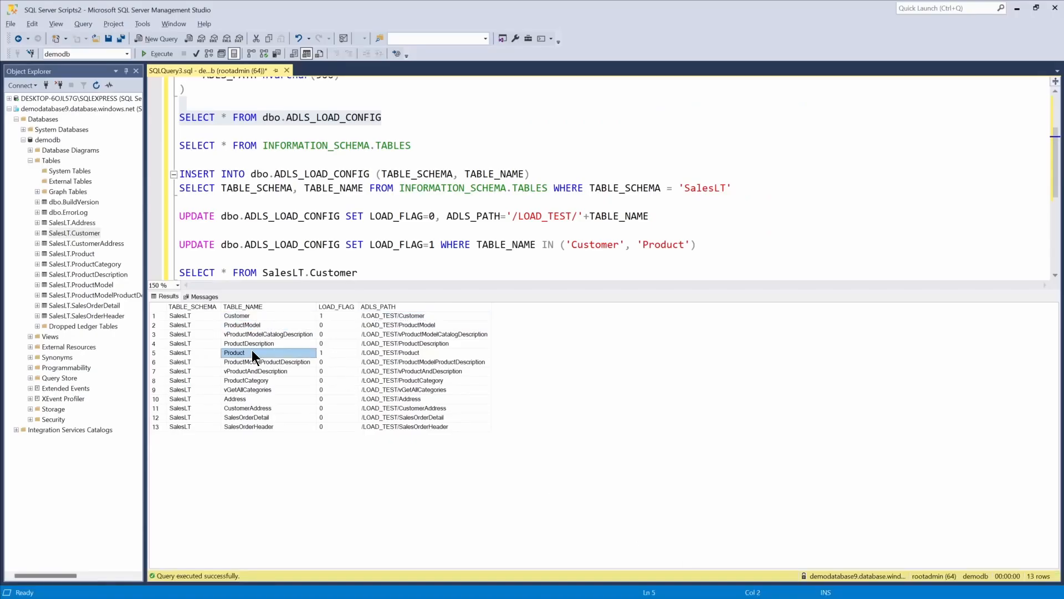
pyautogui.click(1017, 8)
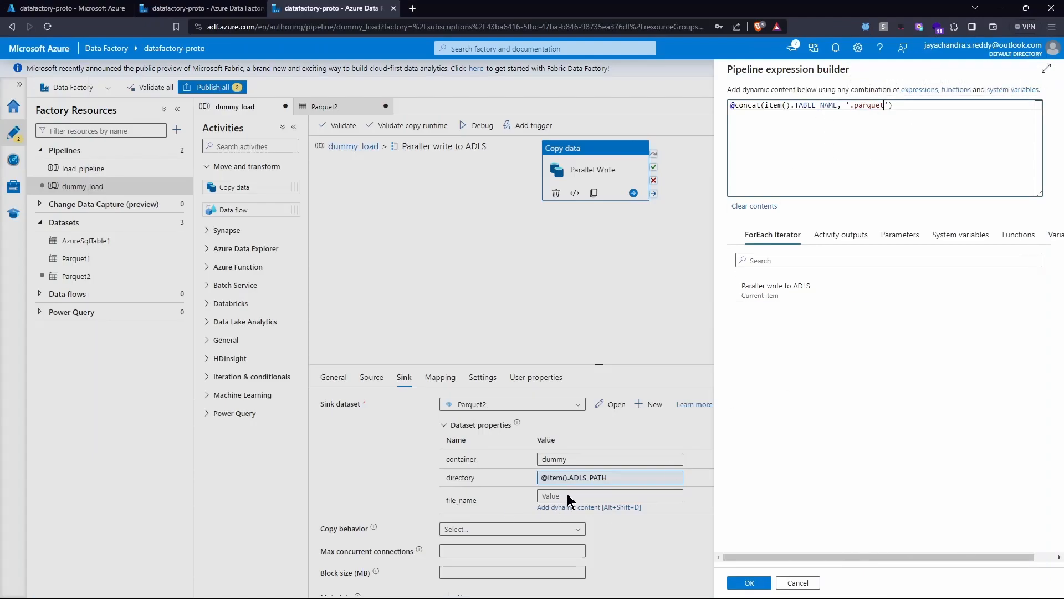
# Apply the file_name expression and set the sink's copy behavior to Preserve hierarchy.
pyautogui.click(749, 583)
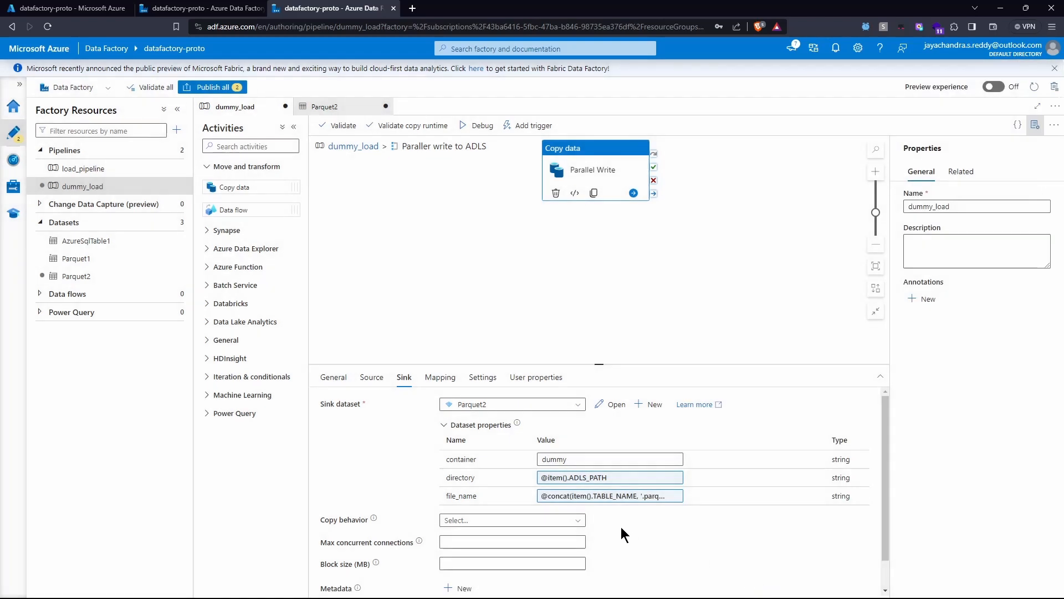
pyautogui.click(470, 522)
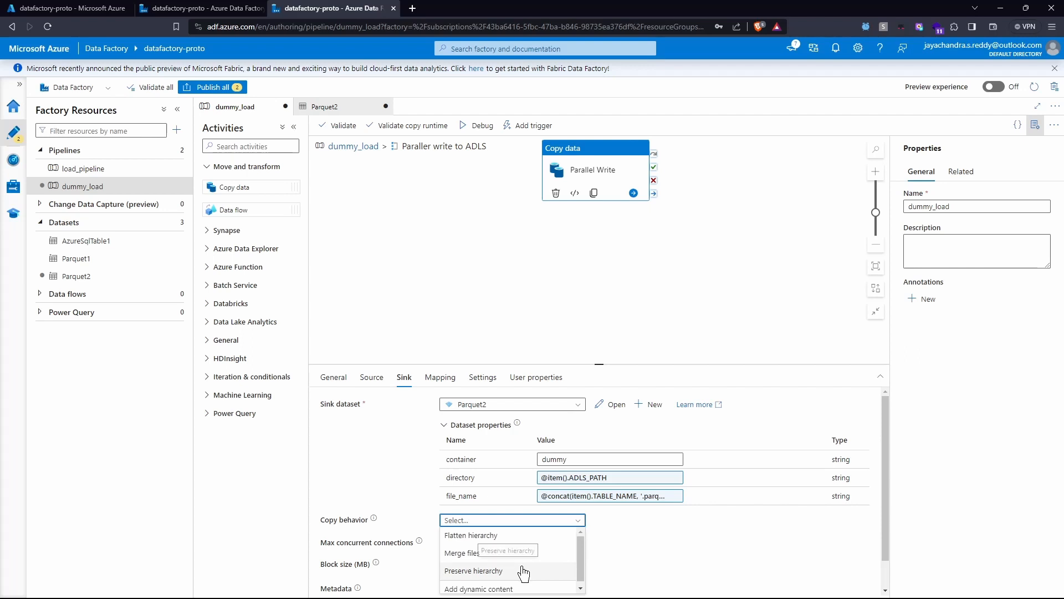
pyautogui.click(460, 571)
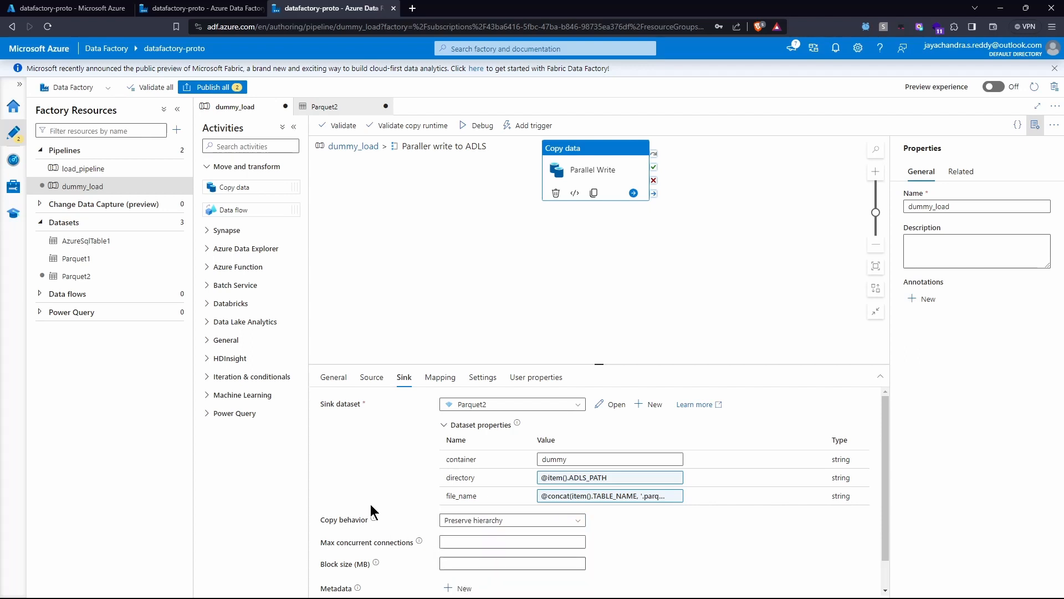
pyautogui.scroll(-1, 375, 515)
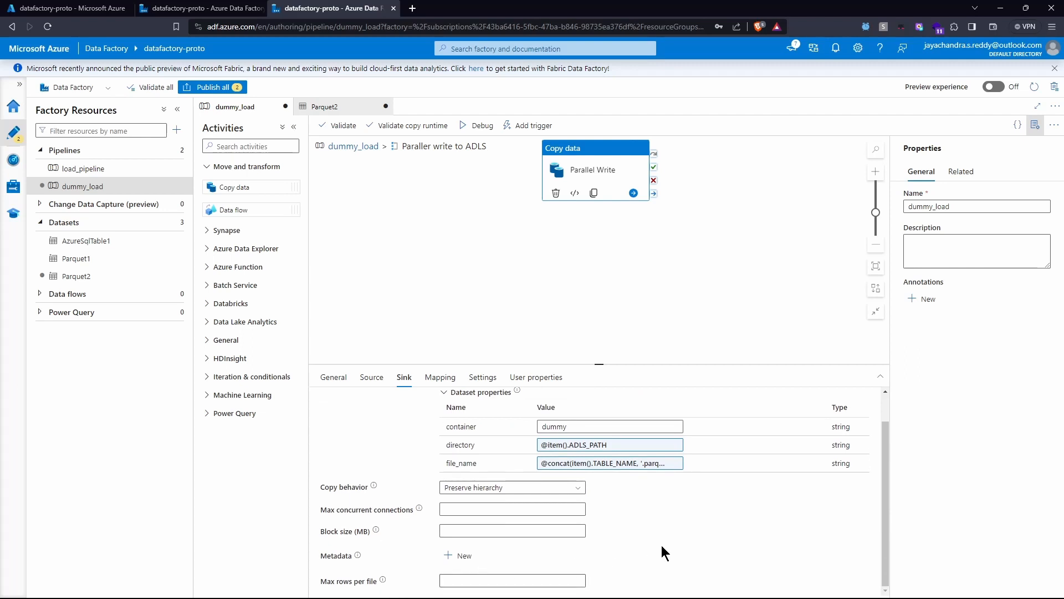
# Review the Parallel Write activity's mapping, settings, user properties, source and sink, and return to the dummy_load pipeline canvas.
pyautogui.click(444, 381)
pyautogui.click(482, 378)
pyautogui.click(555, 381)
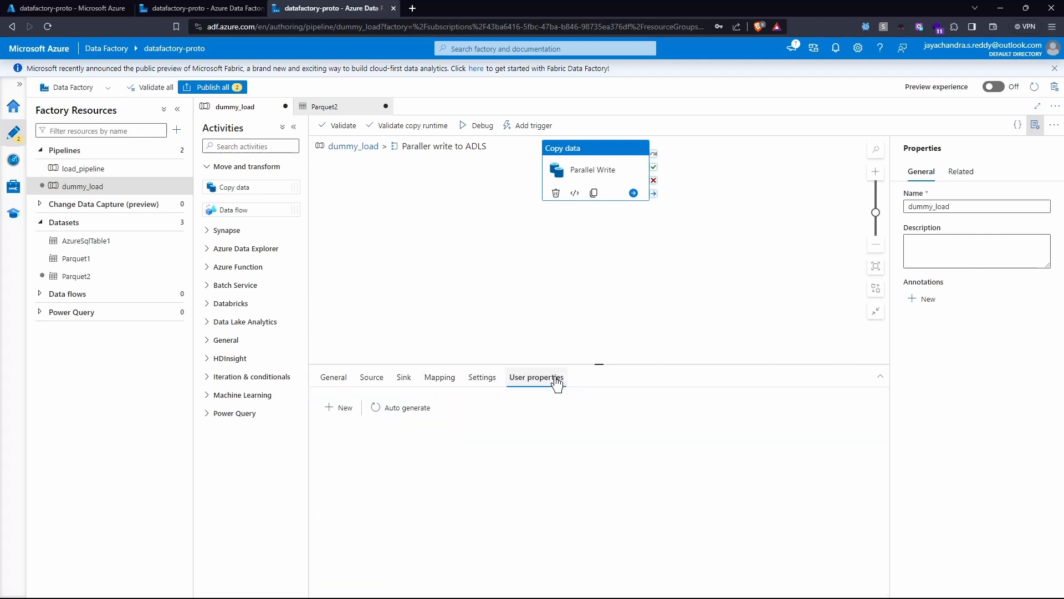
pyautogui.click(400, 381)
pyautogui.click(372, 381)
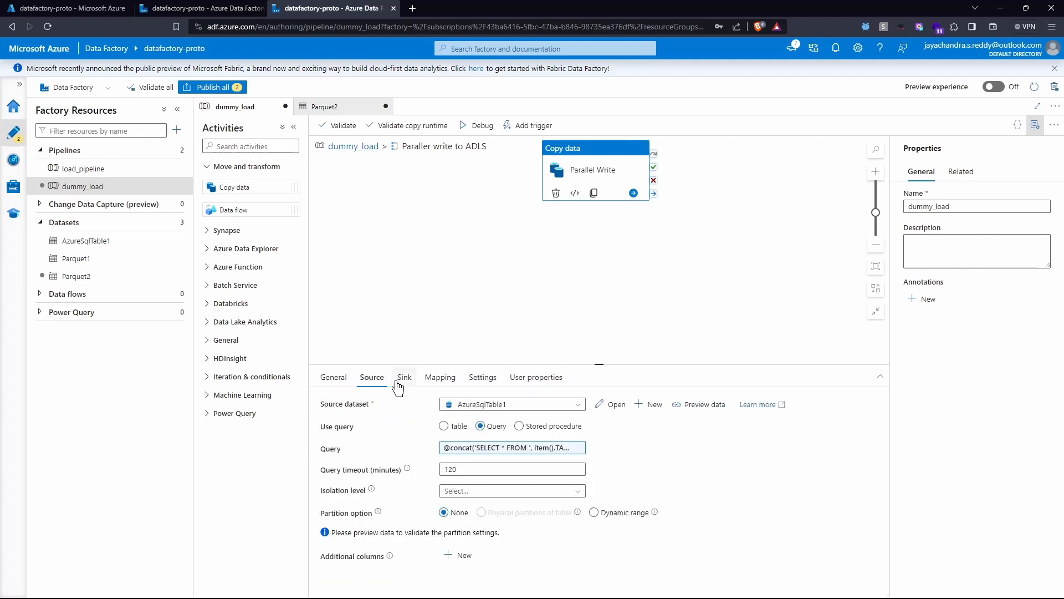
pyautogui.click(400, 379)
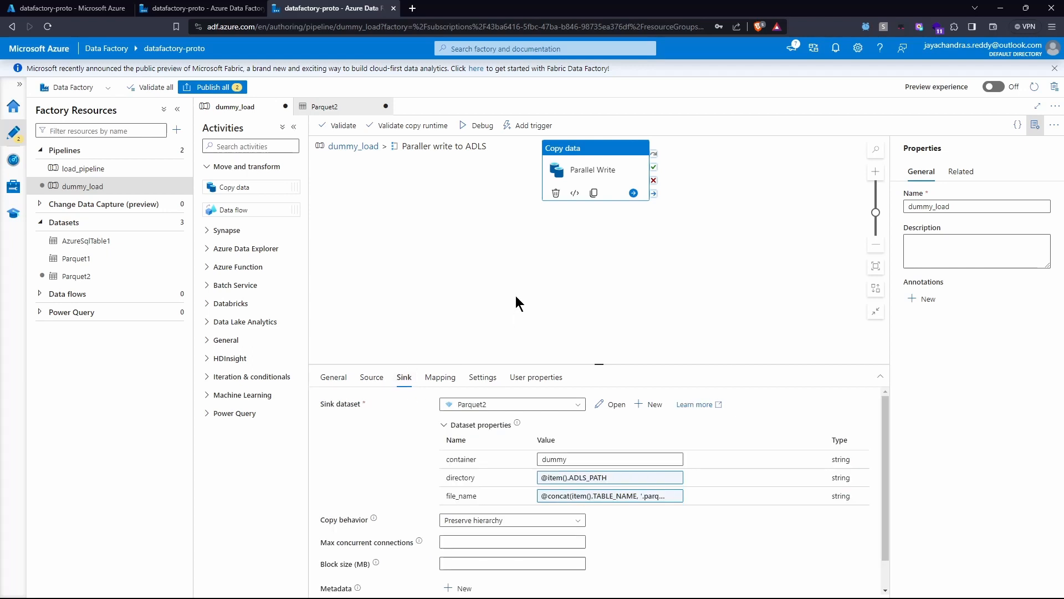
pyautogui.click(515, 295)
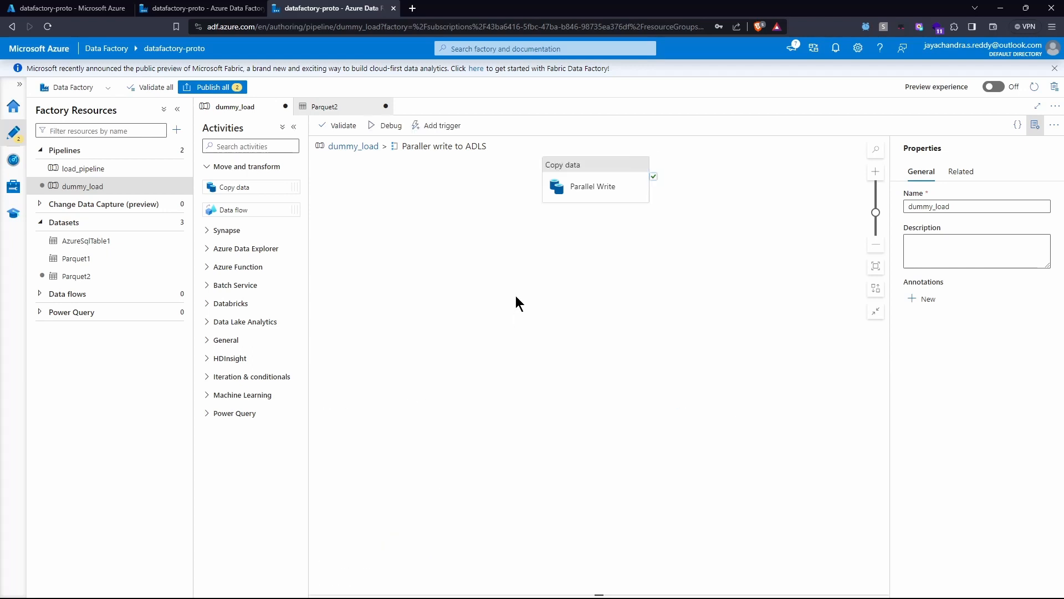
pyautogui.click(356, 147)
pyautogui.click(563, 294)
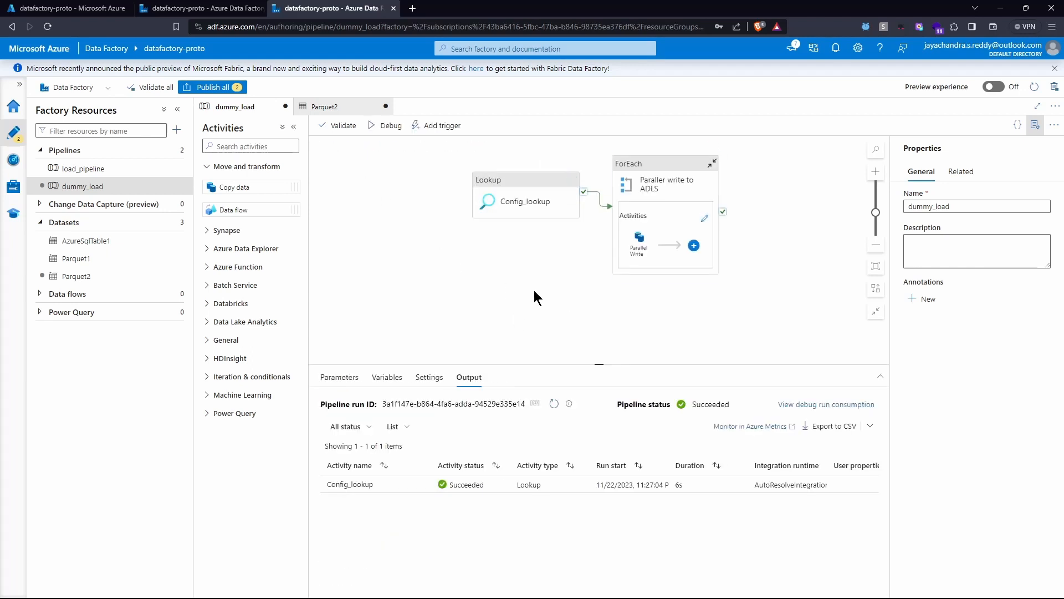
# Switch to the Azure portal and open the dummy container of the csg10032001ca85451c storage account.
pyautogui.click(183, 8)
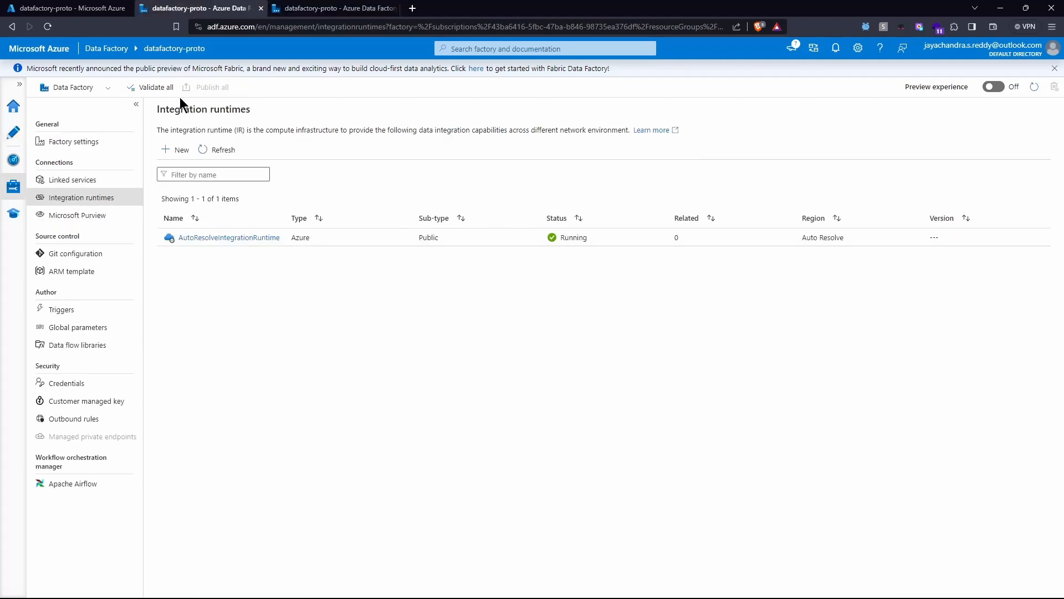
pyautogui.click(58, 8)
pyautogui.click(69, 48)
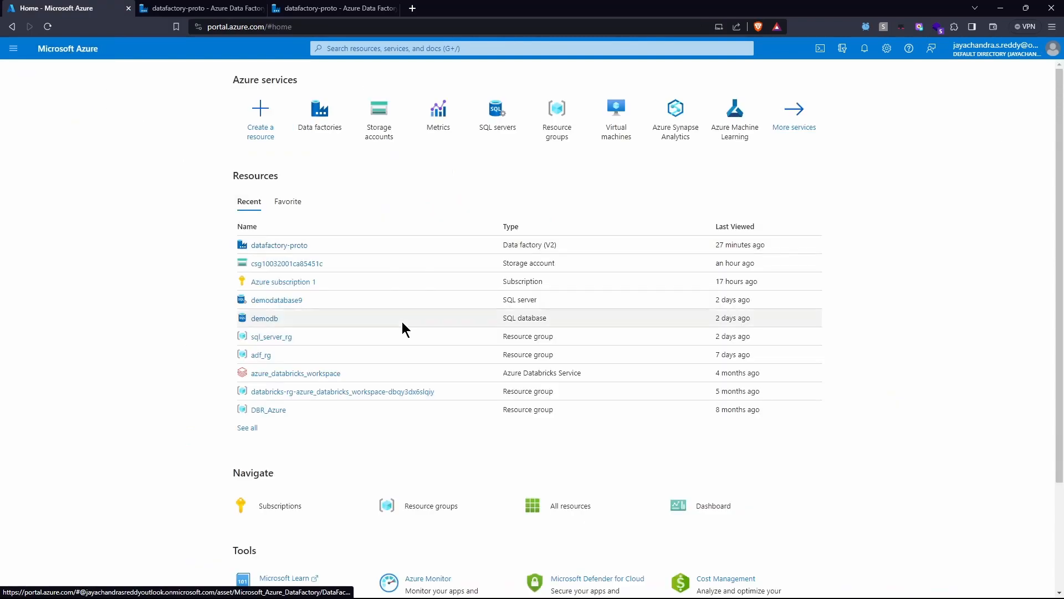
pyautogui.click(283, 265)
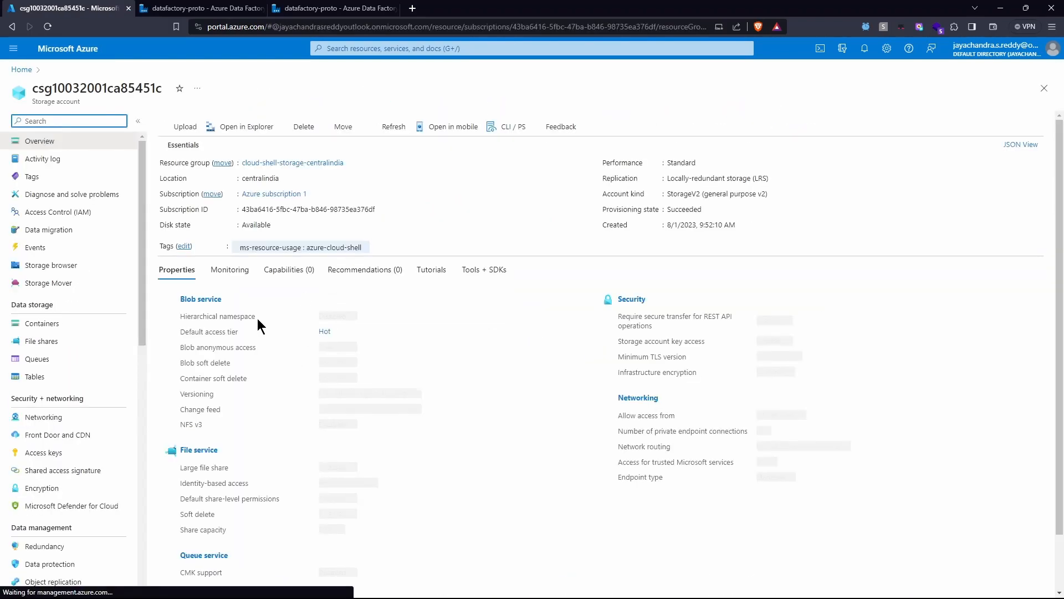
pyautogui.click(49, 324)
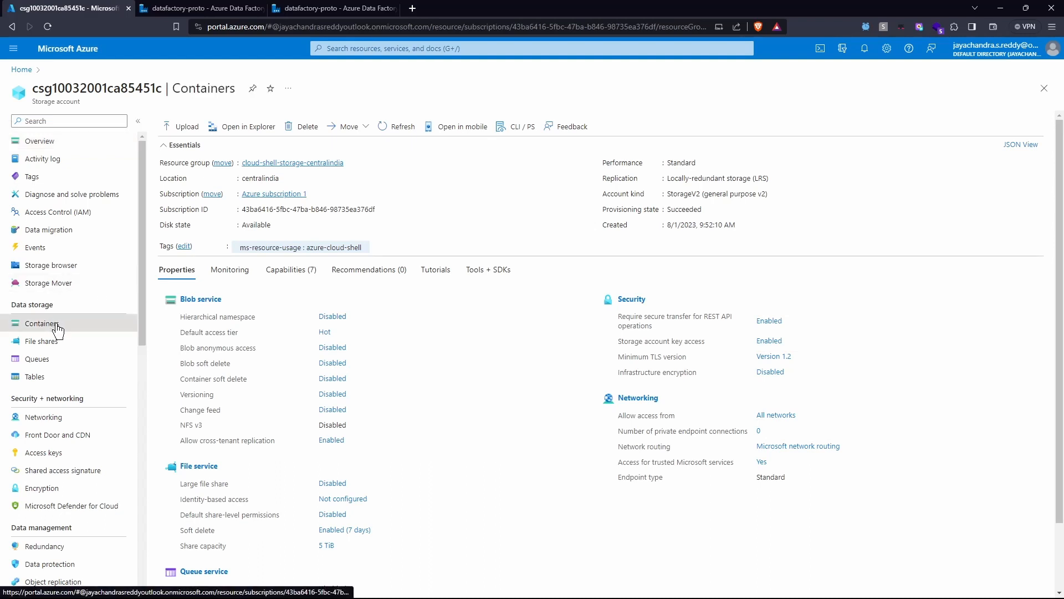
pyautogui.click(195, 196)
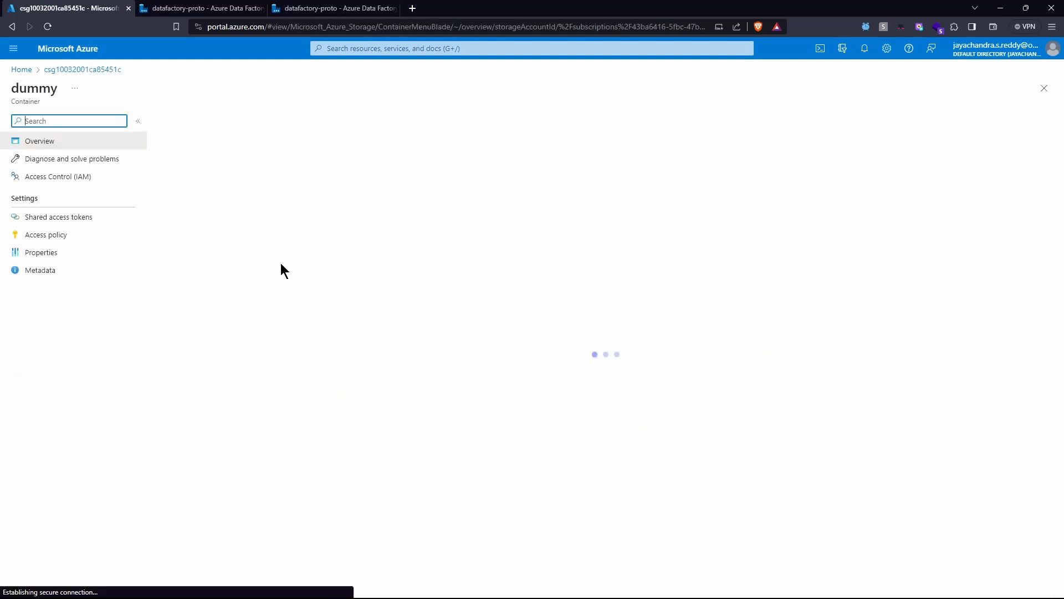
# Delete Customer.parquet from the LOAD_TEST/Customer folder of the dummy container.
pyautogui.click(213, 265)
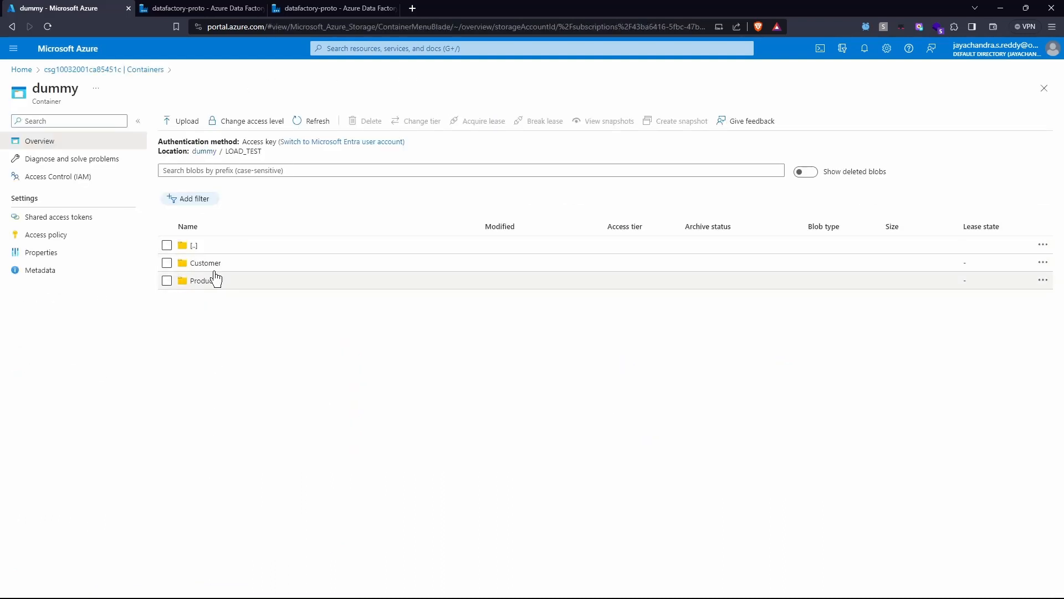
pyautogui.click(204, 263)
pyautogui.click(166, 263)
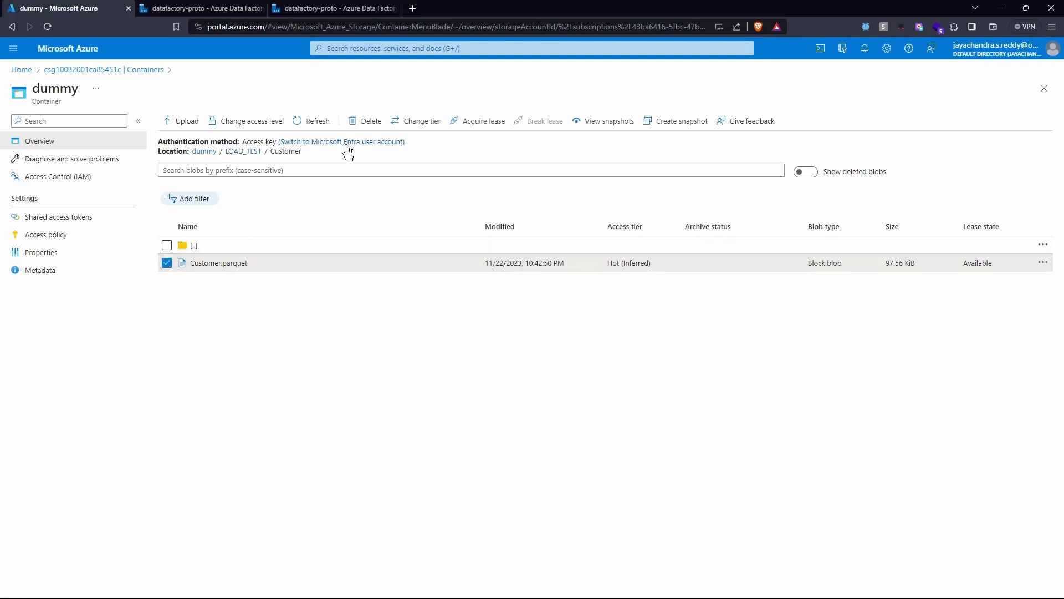
pyautogui.click(366, 121)
pyautogui.click(176, 283)
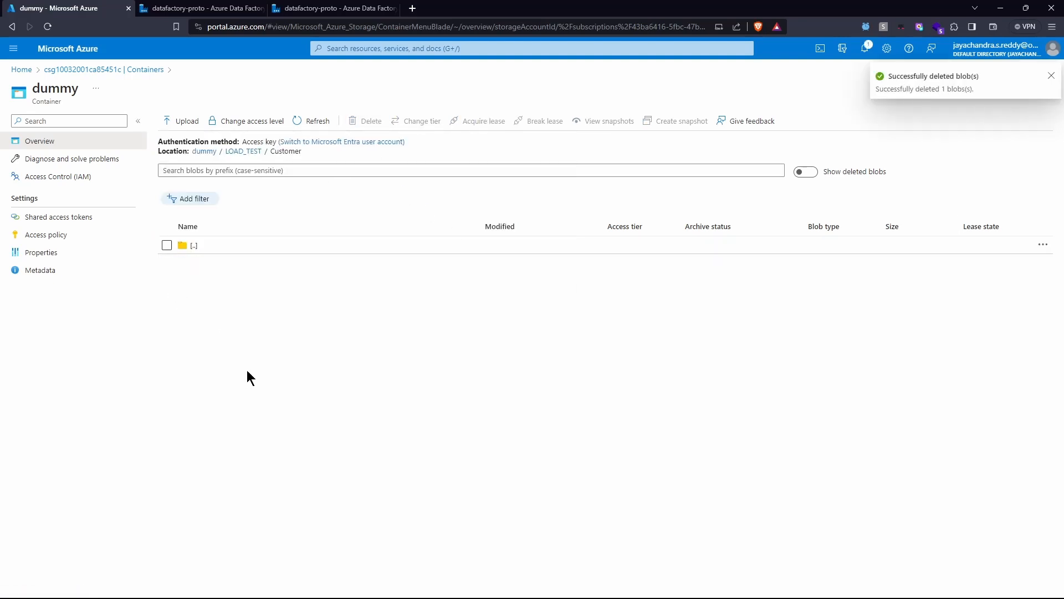
# Delete Product.parquet from the LOAD_TEST/Product folder of the dummy container.
pyautogui.click(244, 153)
pyautogui.click(167, 262)
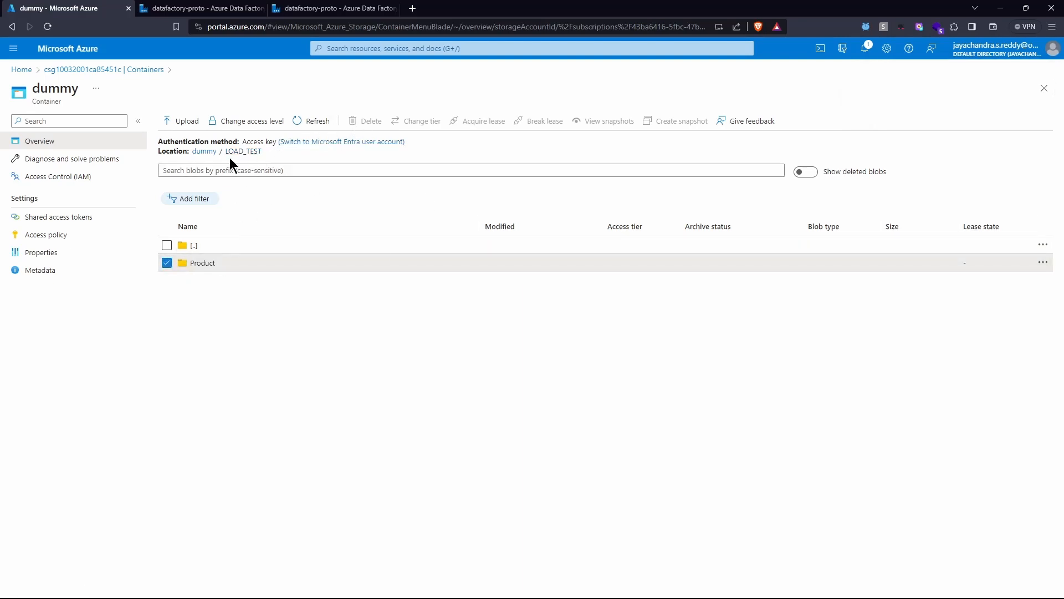
pyautogui.click(205, 151)
pyautogui.click(200, 265)
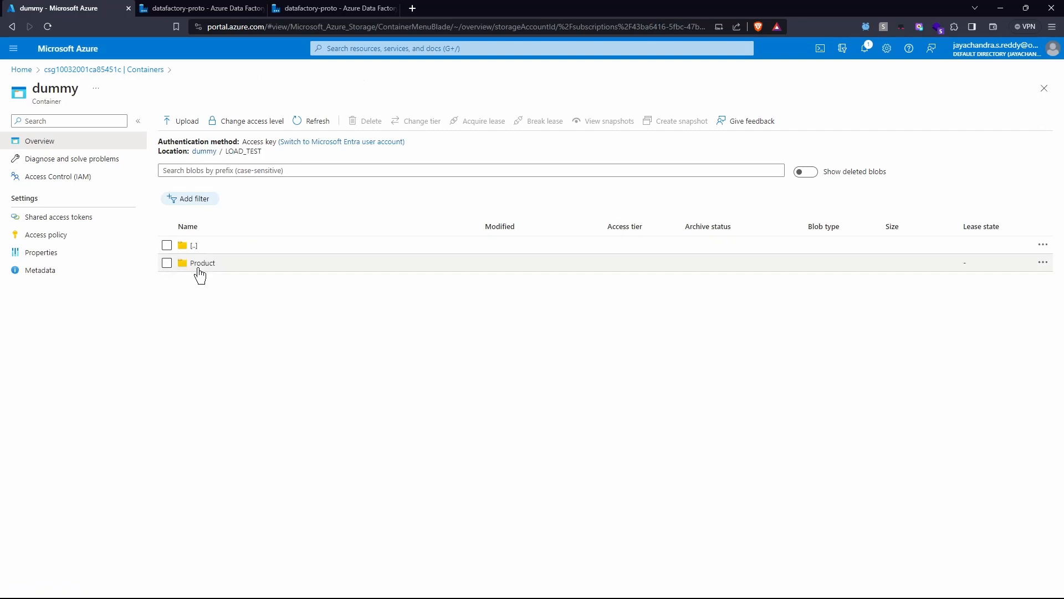
pyautogui.click(201, 264)
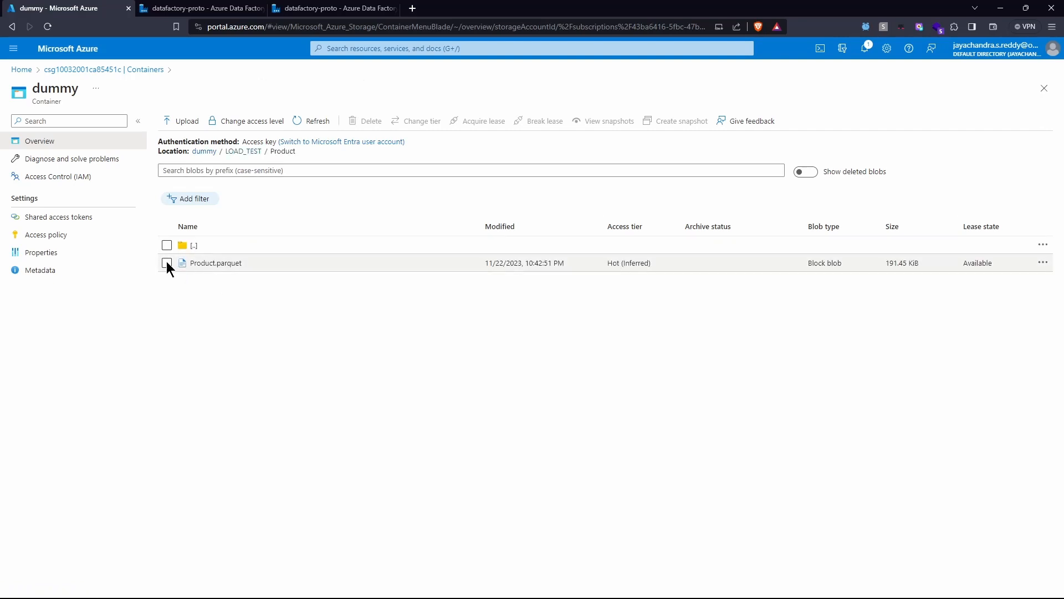
pyautogui.click(166, 263)
pyautogui.click(366, 120)
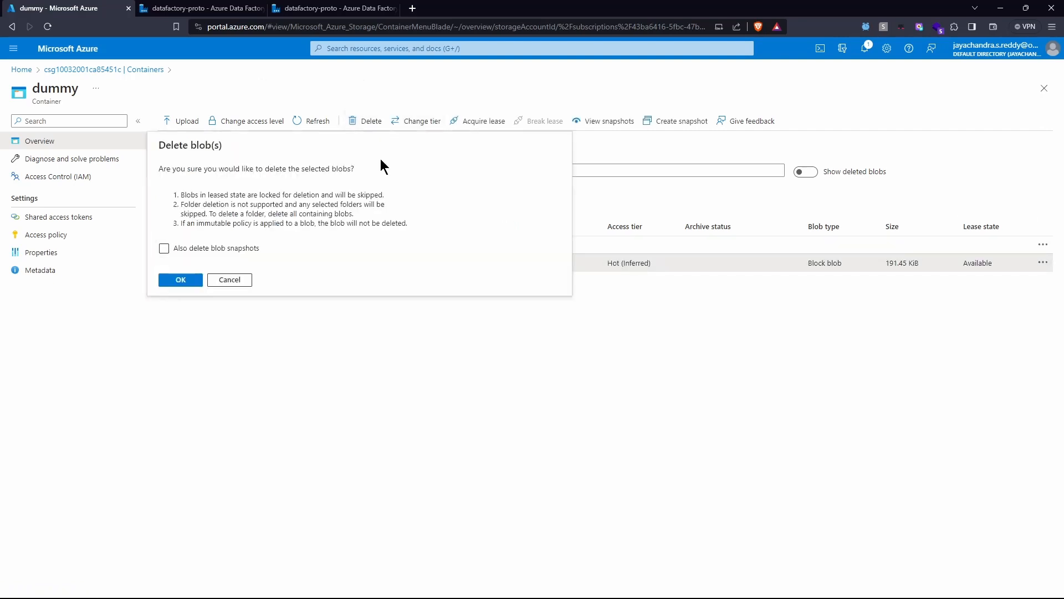
pyautogui.click(178, 280)
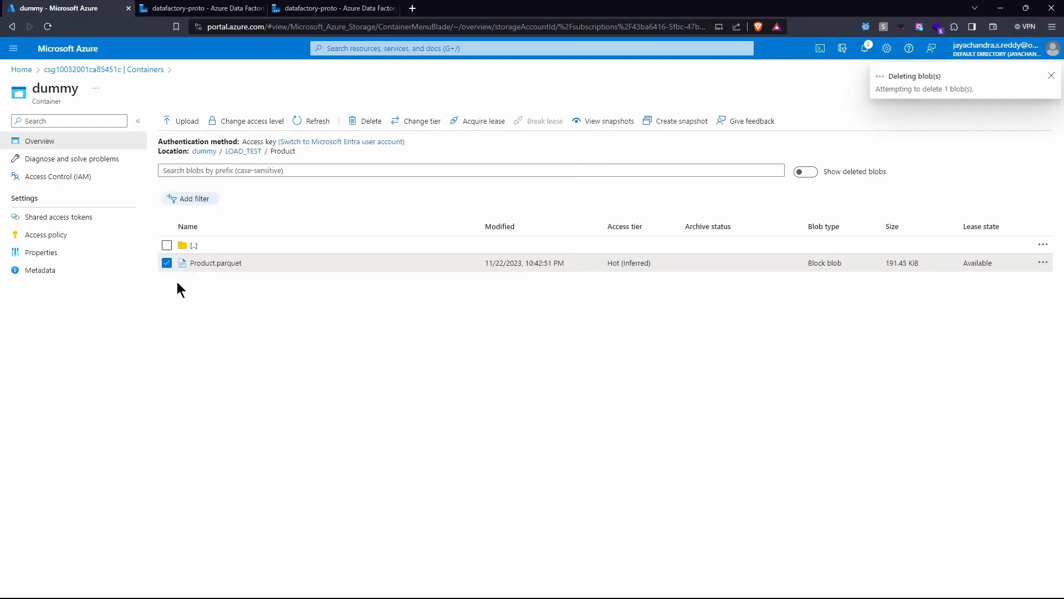
# Delete both data files in the item().ADLS_PATH folder and check the dummy container's root for remaining blobs.
pyautogui.click(243, 152)
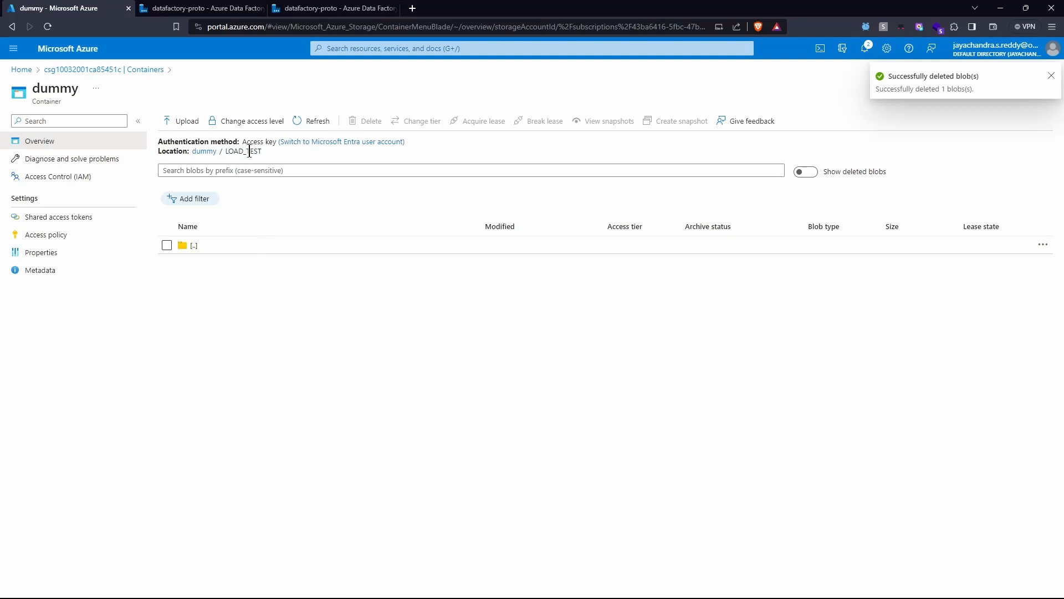
pyautogui.click(205, 151)
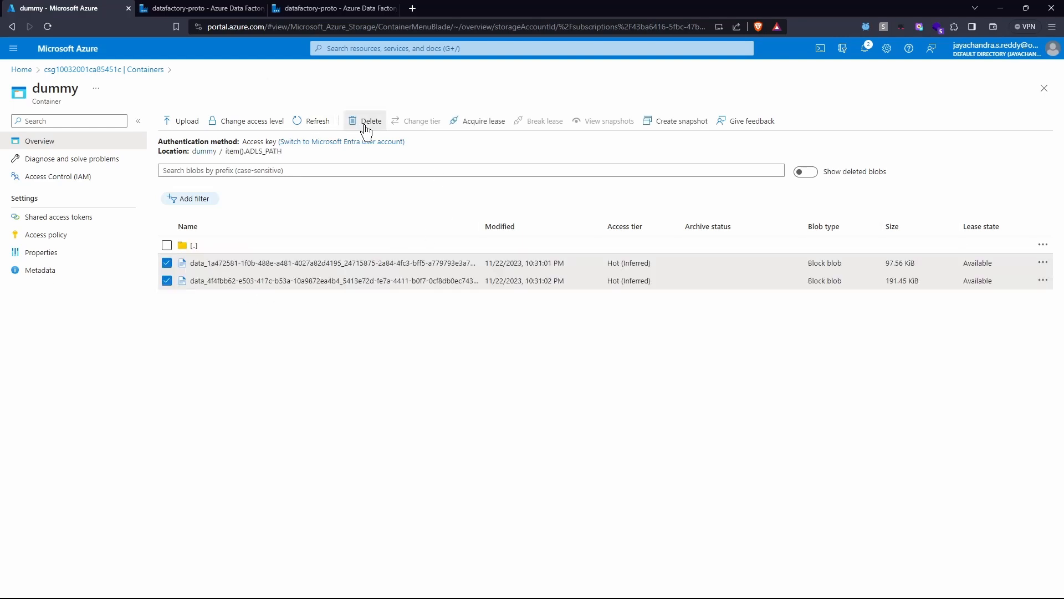
pyautogui.click(365, 129)
pyautogui.click(183, 279)
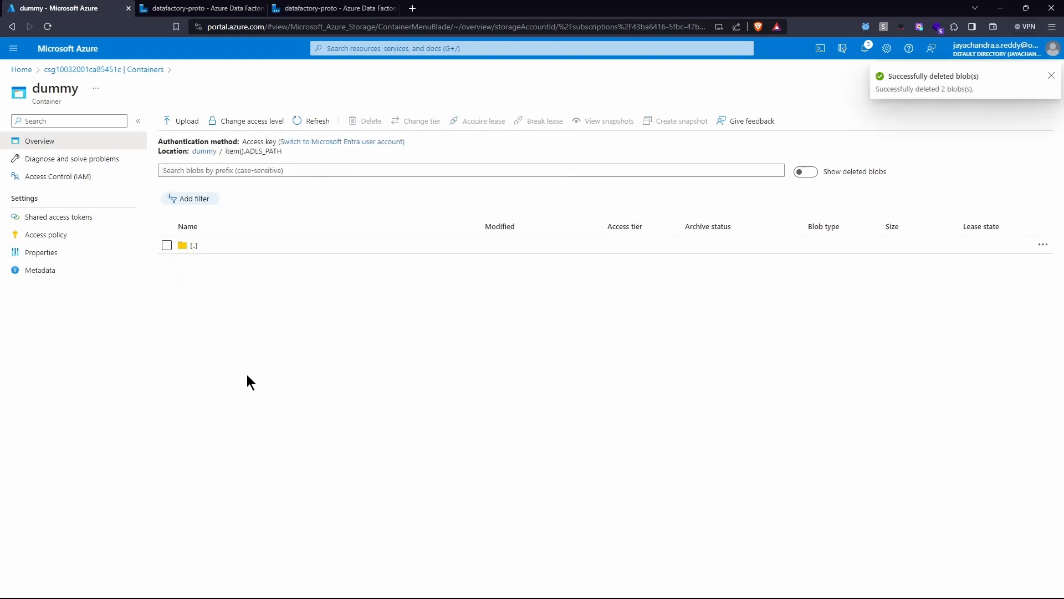
pyautogui.click(205, 151)
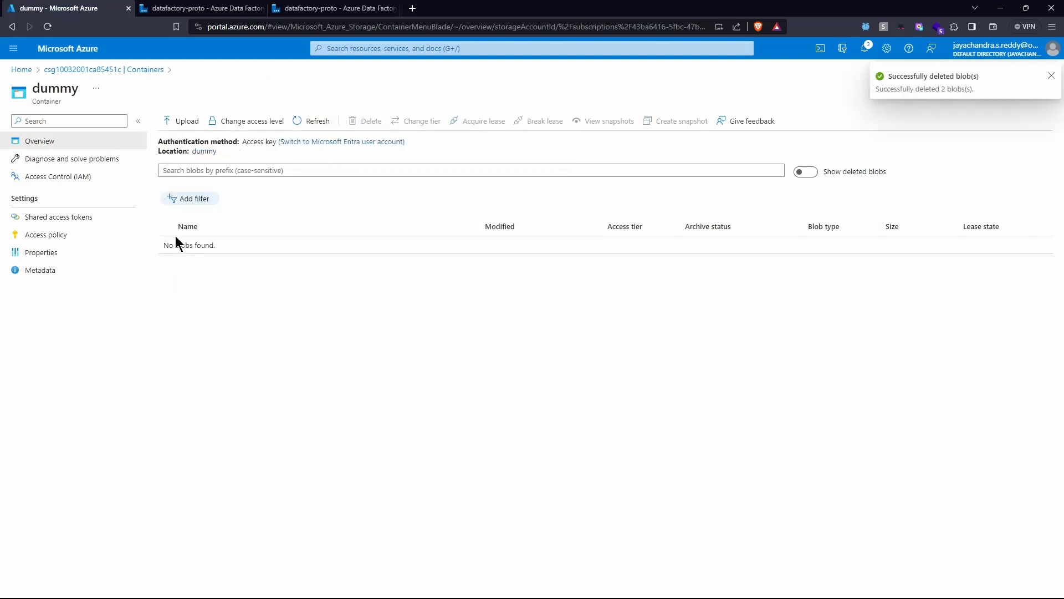
pyautogui.moveTo(229, 247); pyautogui.dragTo(167, 247)
pyautogui.click(318, 347)
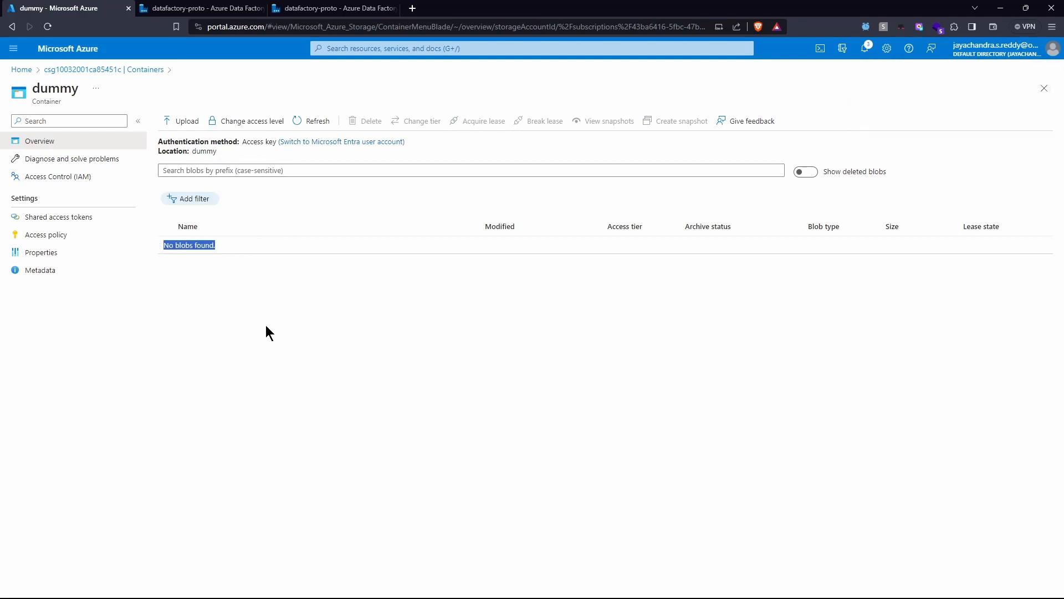
# Return to Azure Data Factory, run the dummy_load pipeline in debug mode, and refresh the run output to check its status.
pyautogui.click(327, 8)
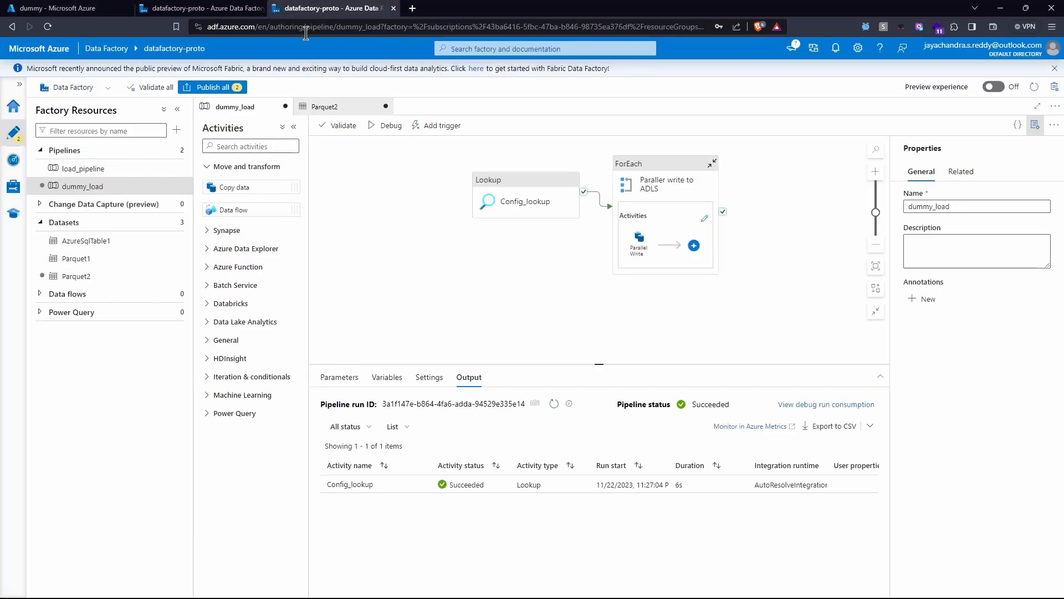
pyautogui.click(382, 126)
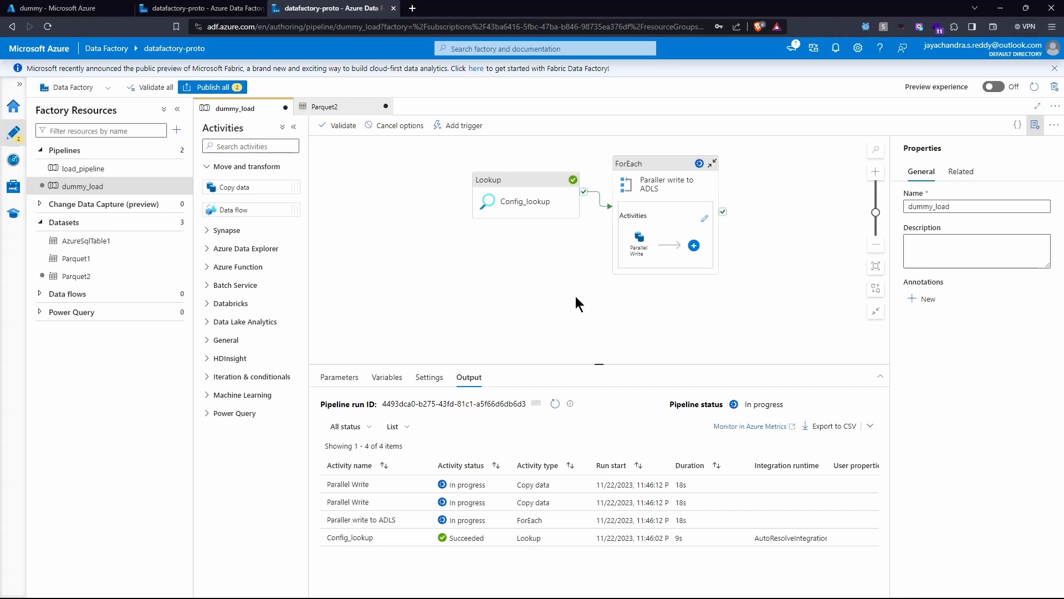
pyautogui.moveTo(396, 541)
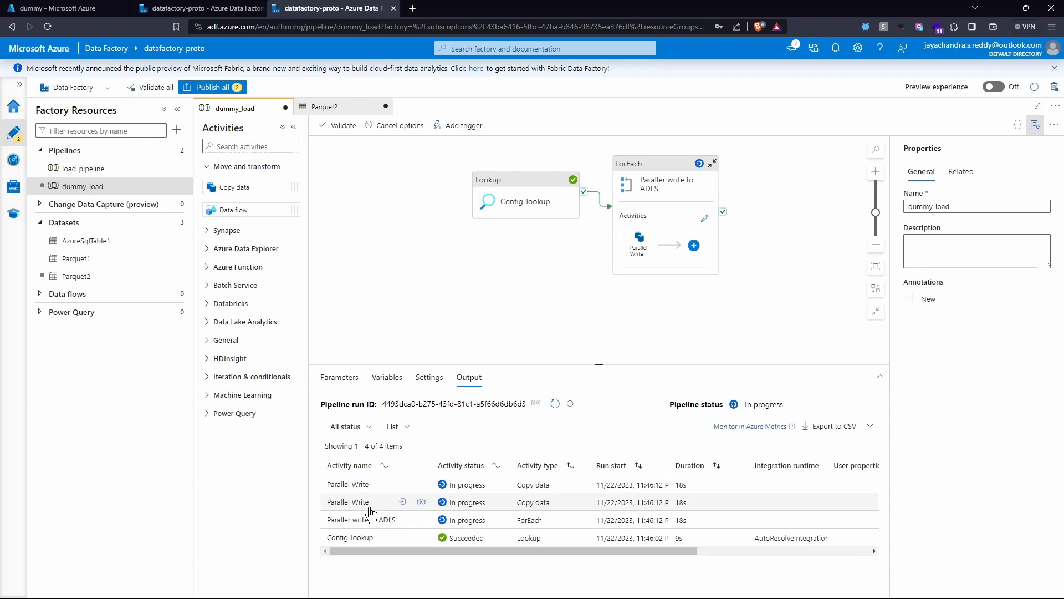
pyautogui.moveTo(359, 490)
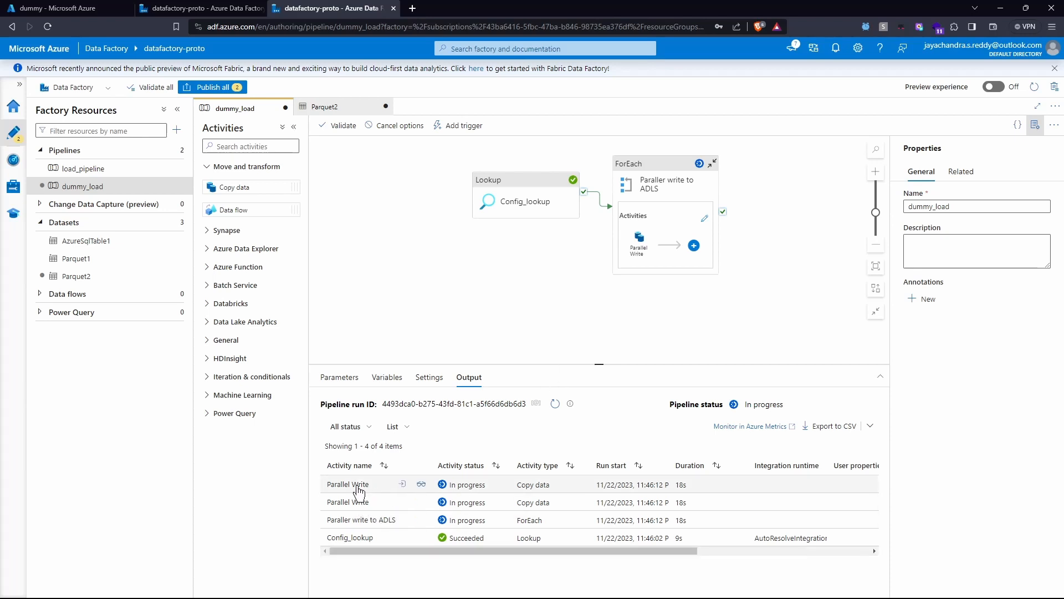
pyautogui.click(555, 404)
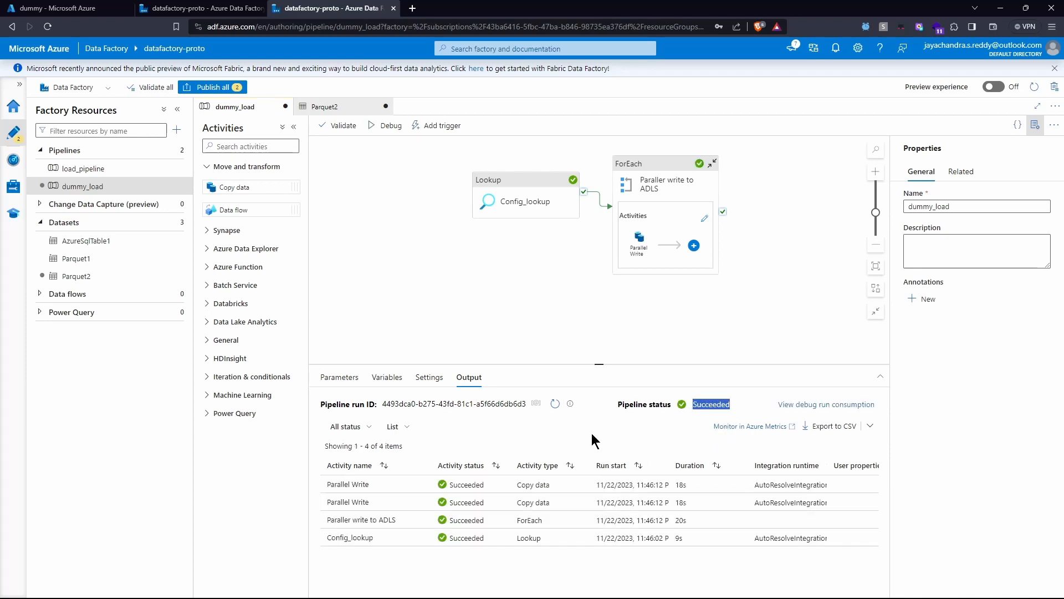
pyautogui.click(591, 434)
# In the Azure portal, refresh the dummy container, inspect the Customer and Product folders under LOAD_TEST, and return to Azure Data Factory.
pyautogui.click(60, 9)
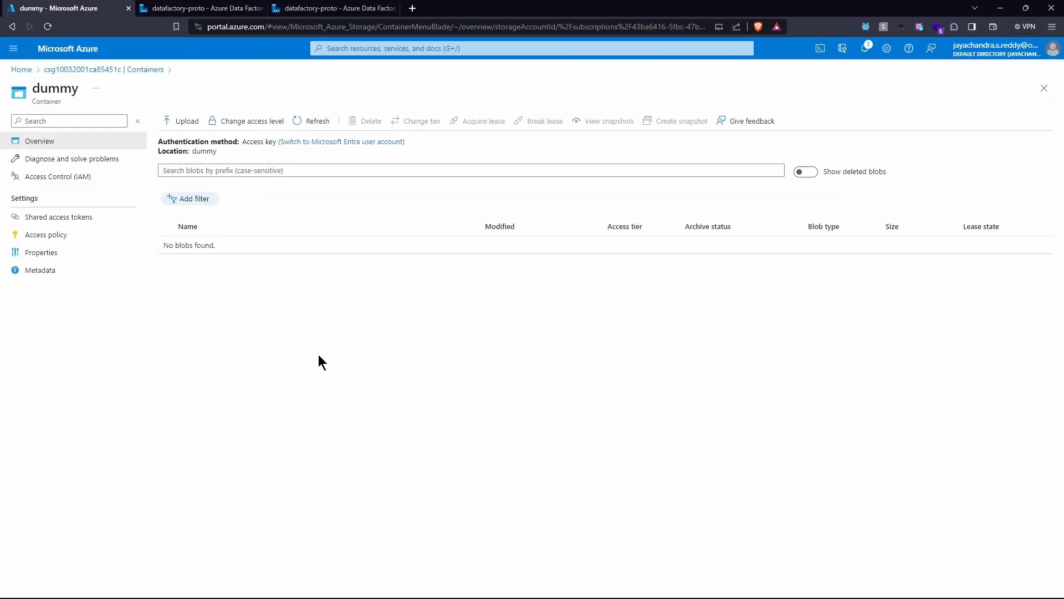
pyautogui.click(312, 122)
pyautogui.click(213, 251)
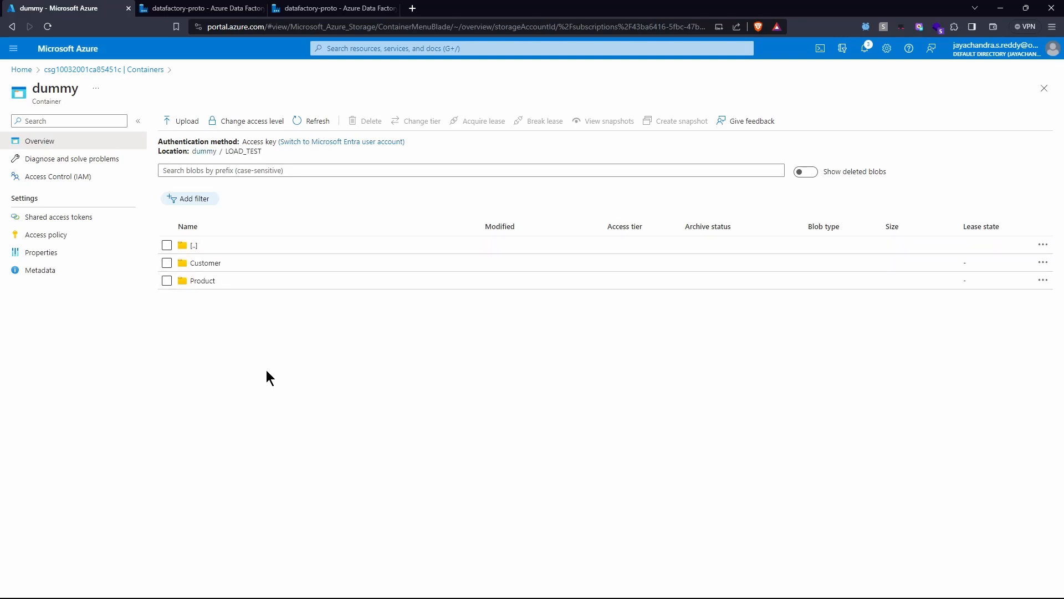
pyautogui.click(204, 264)
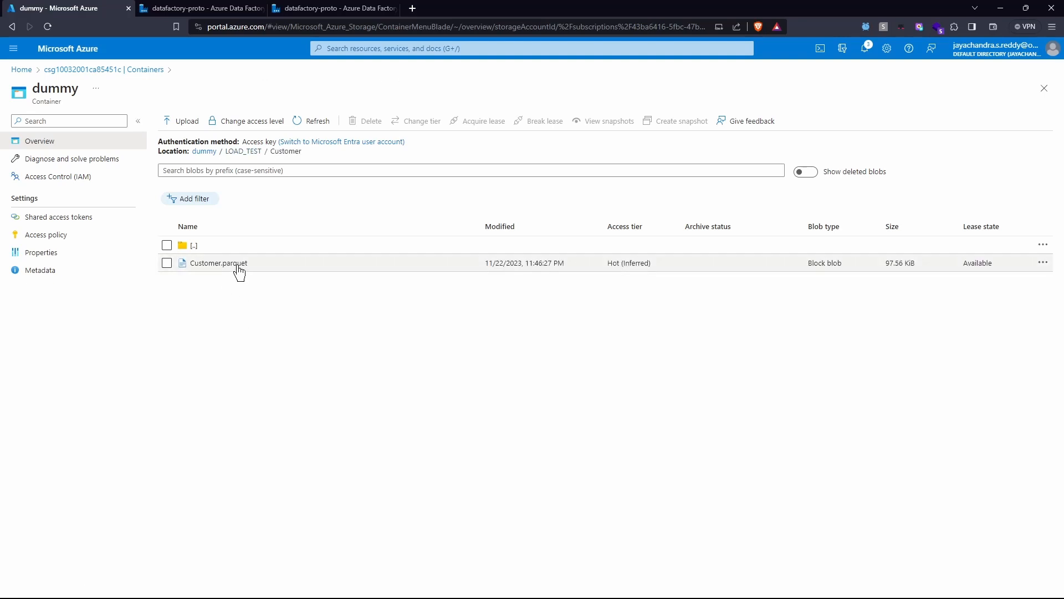
pyautogui.click(243, 152)
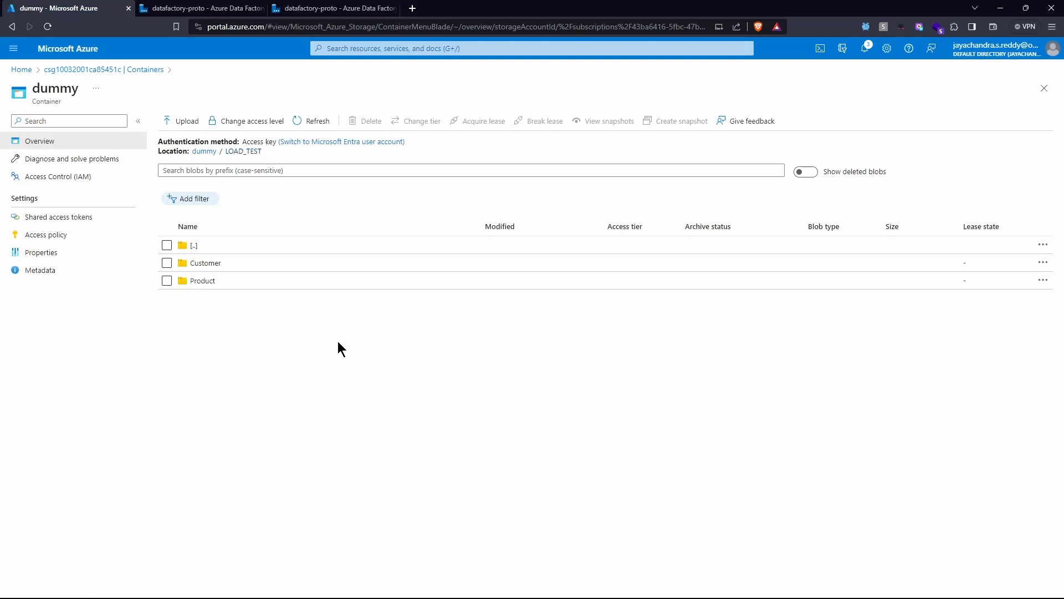
pyautogui.click(214, 281)
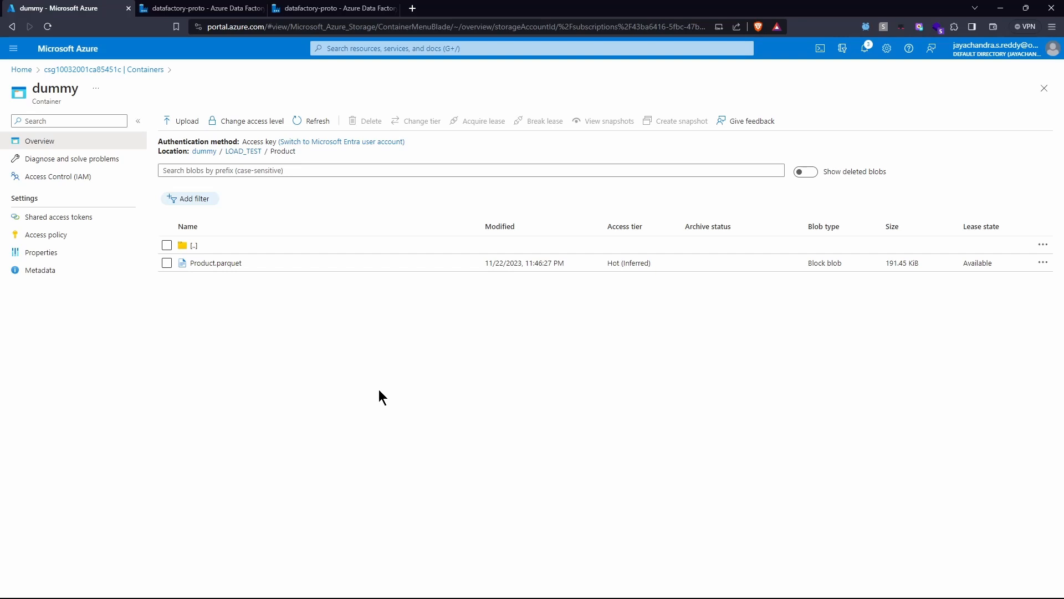
pyautogui.click(333, 8)
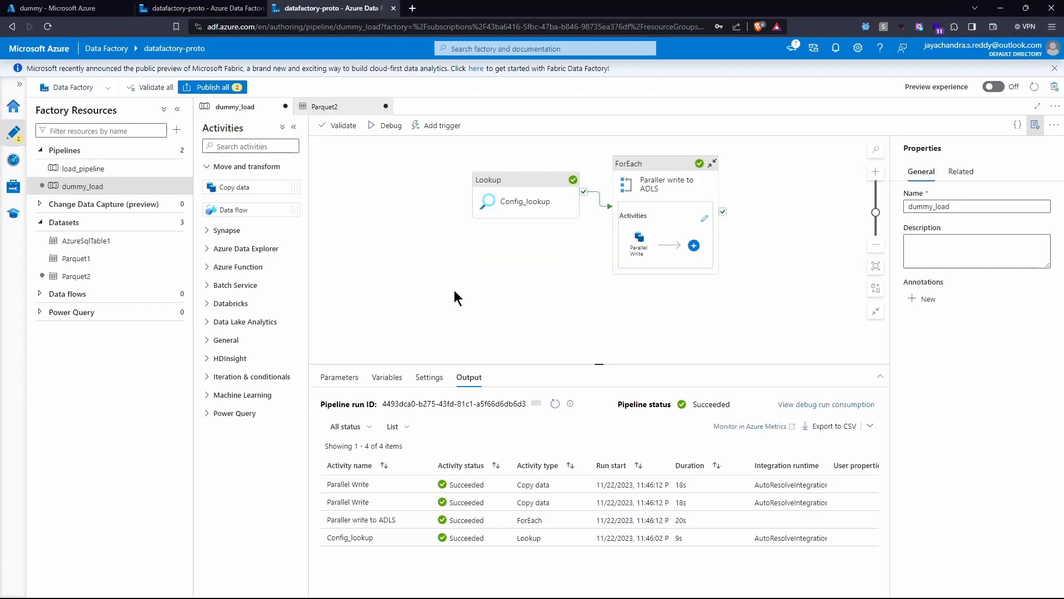